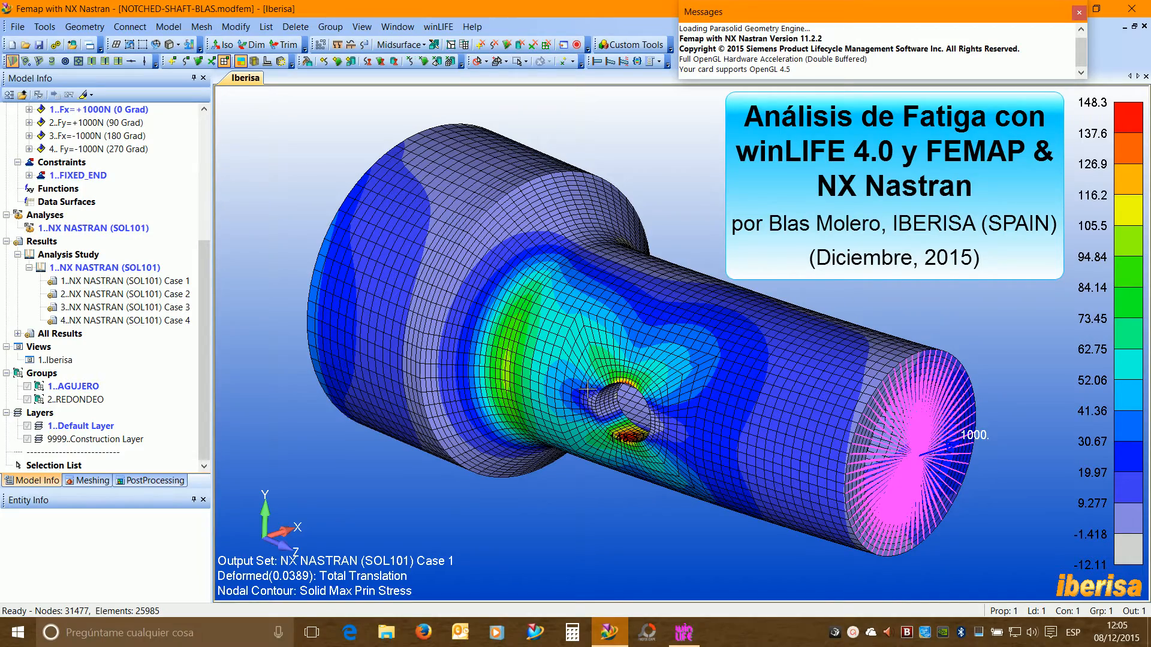
scroll(616, 375, up, 2)
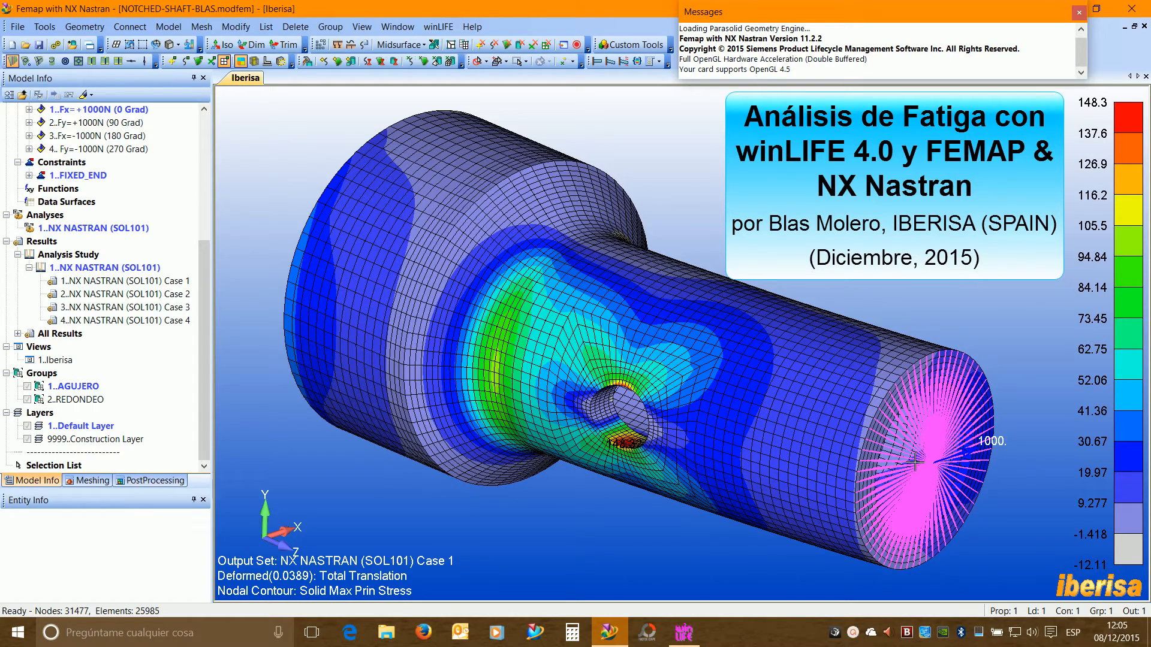
scroll(664, 383, down, 1)
scroll(664, 384, down, 1)
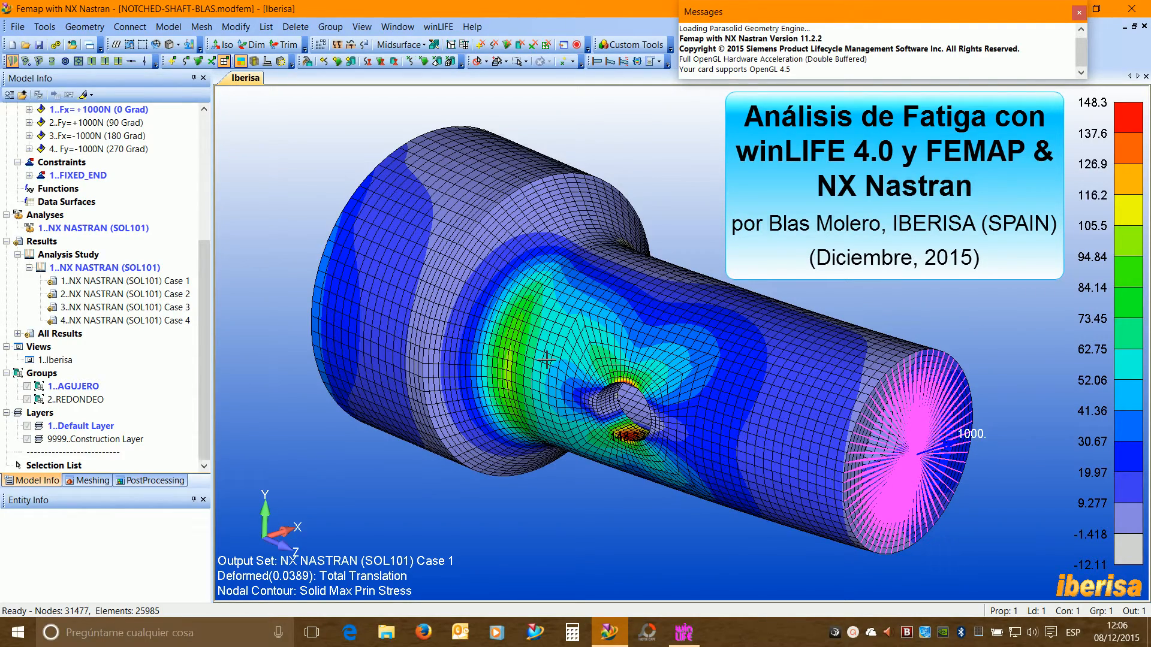
scroll(547, 359, up, 3)
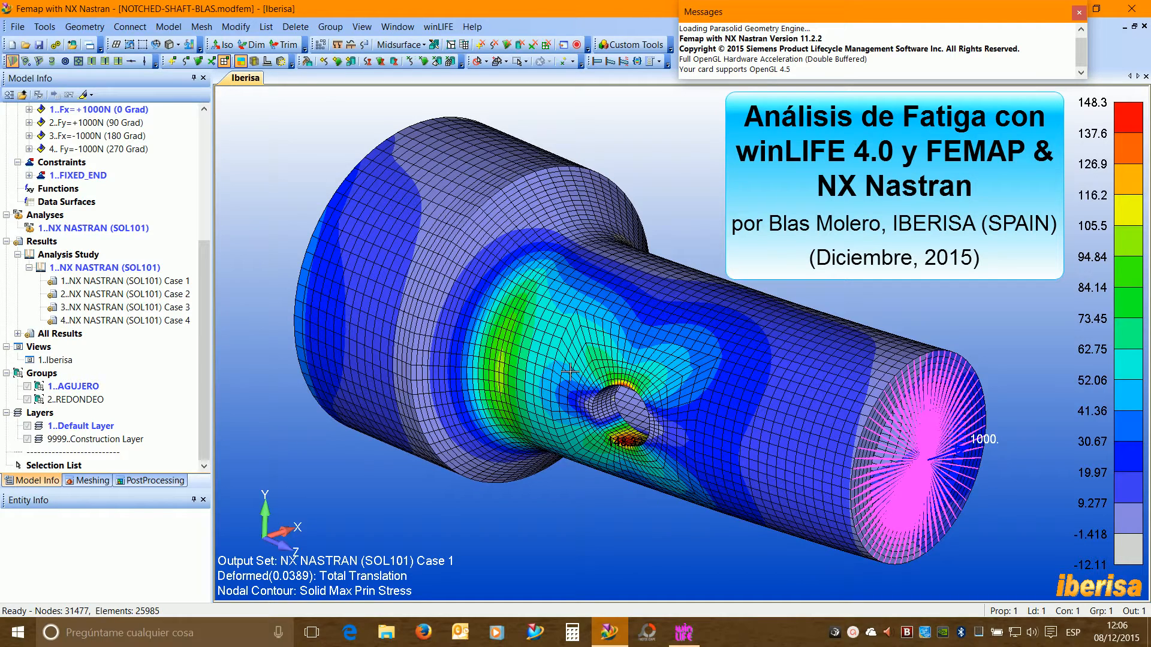
drag(570, 372, 571, 375)
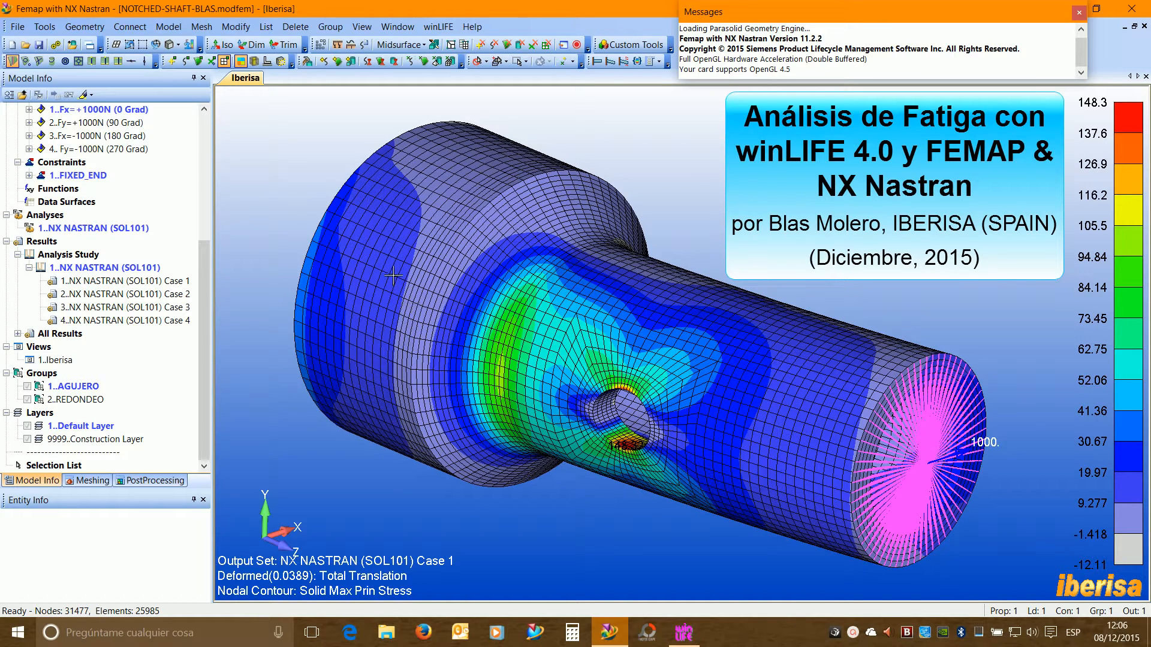
- Switch to winLIFE, check the program's version information and close it
click(685, 634)
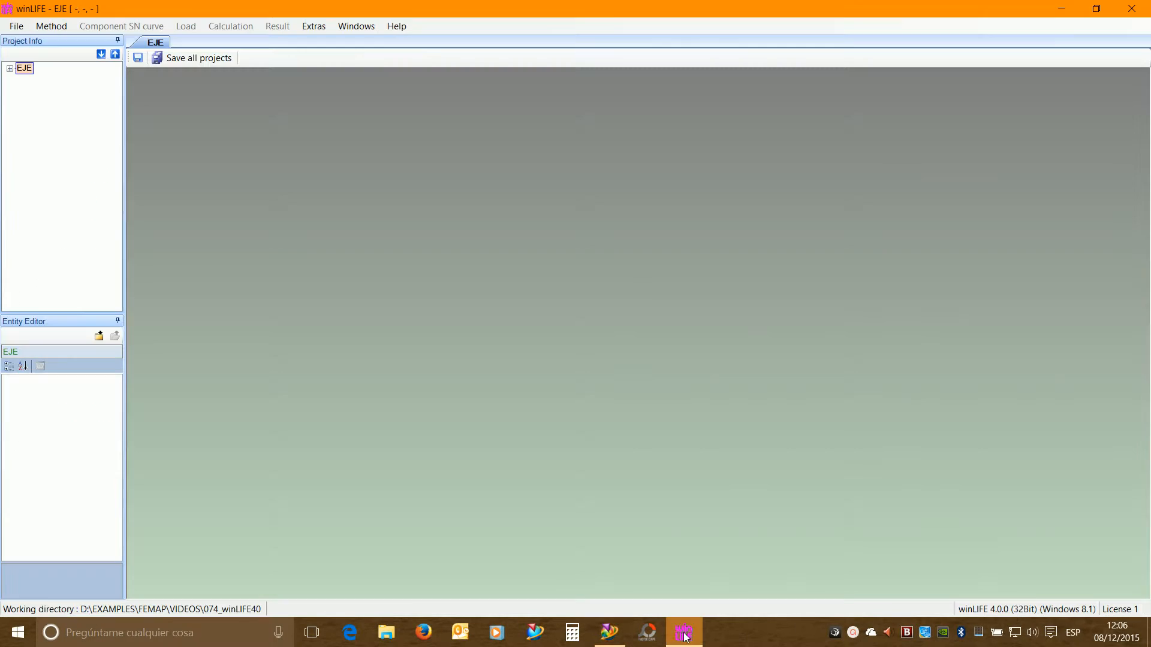
click(396, 26)
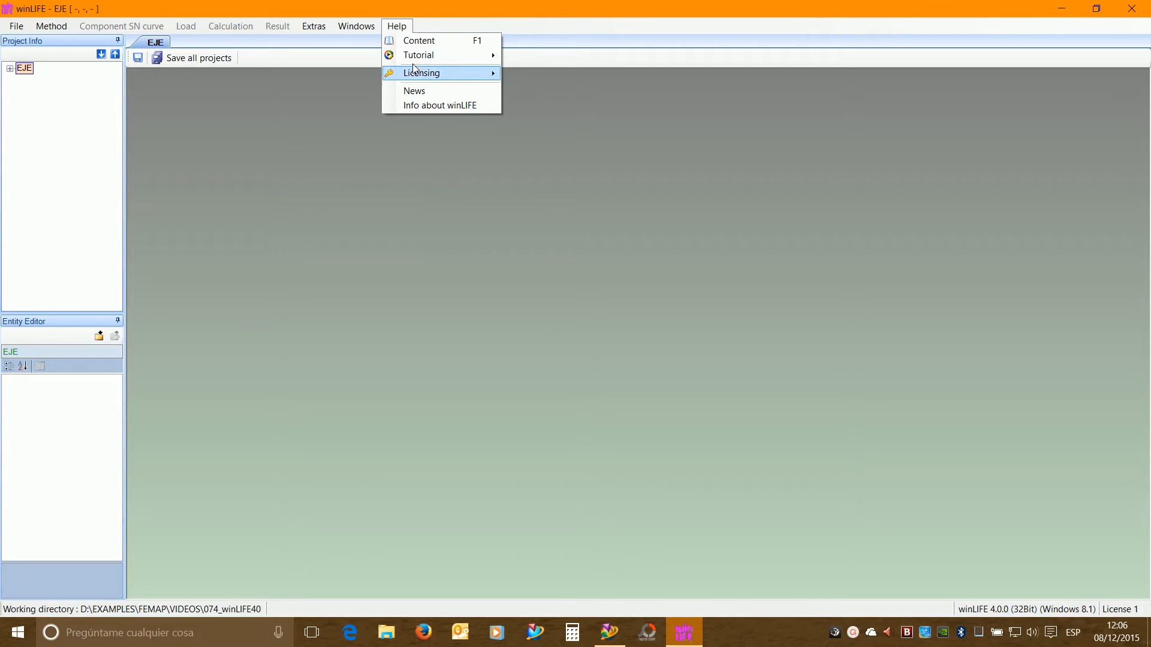
click(432, 106)
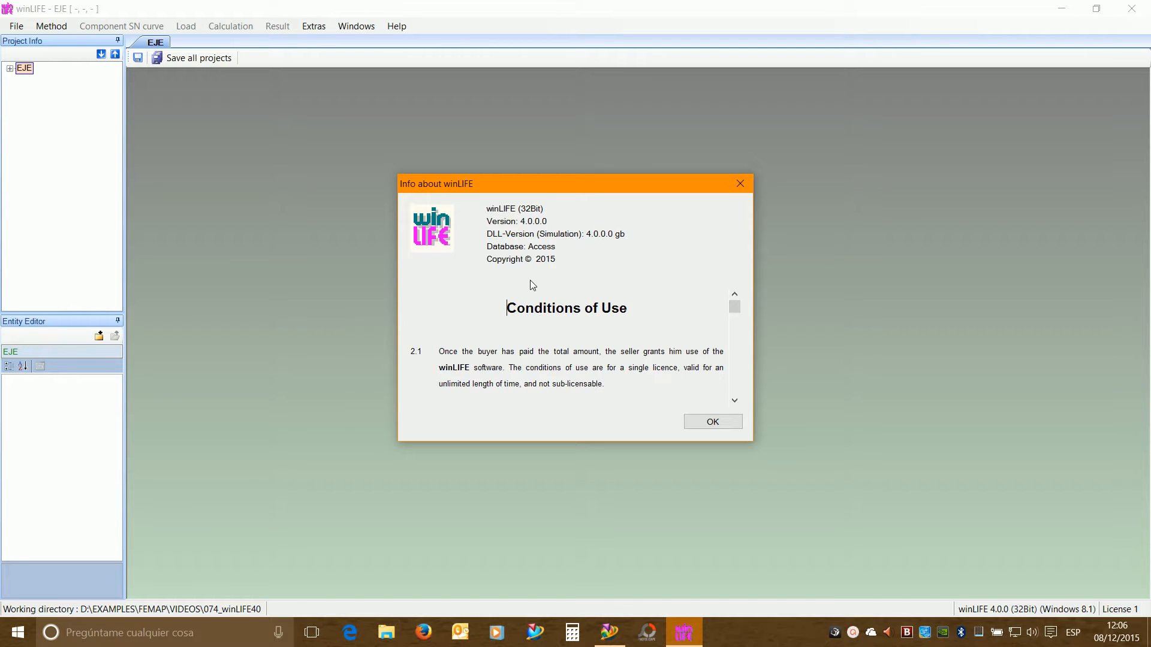
click(713, 422)
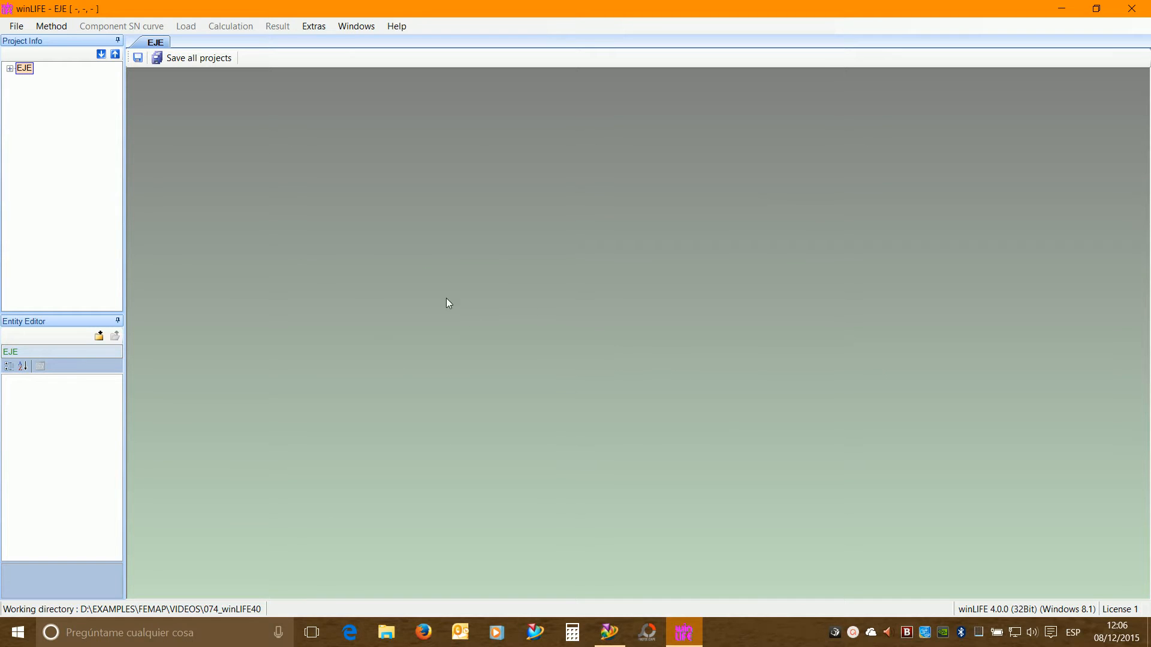
- Return to Femap and review the available winLIFE data exchange commands without running any
click(613, 640)
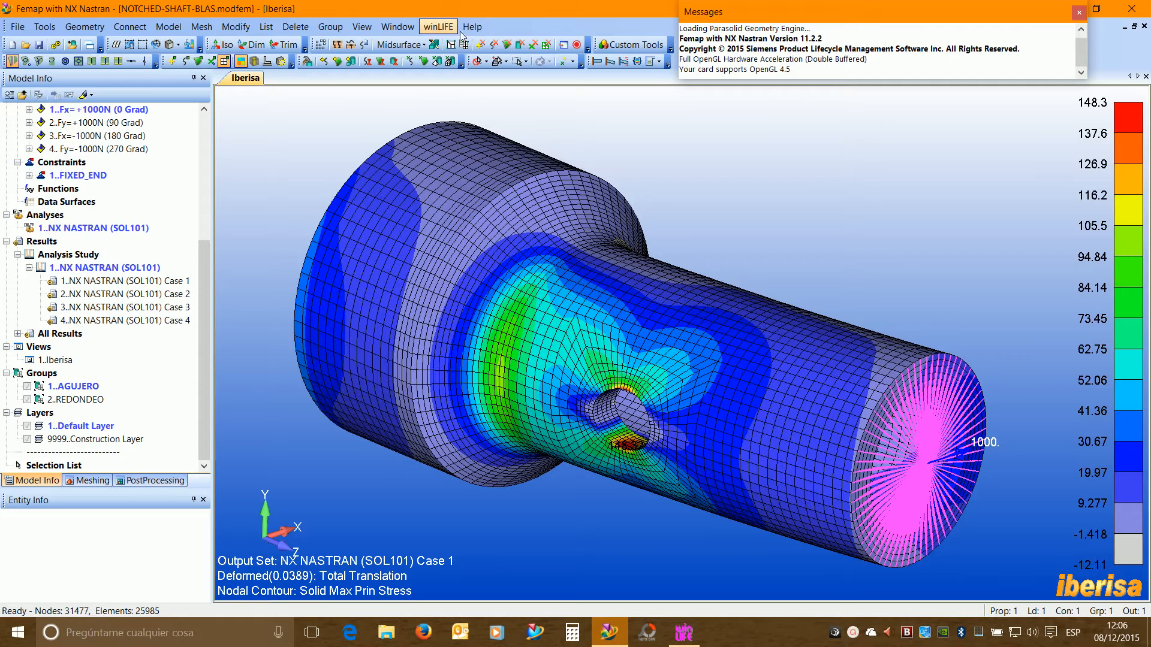
click(443, 27)
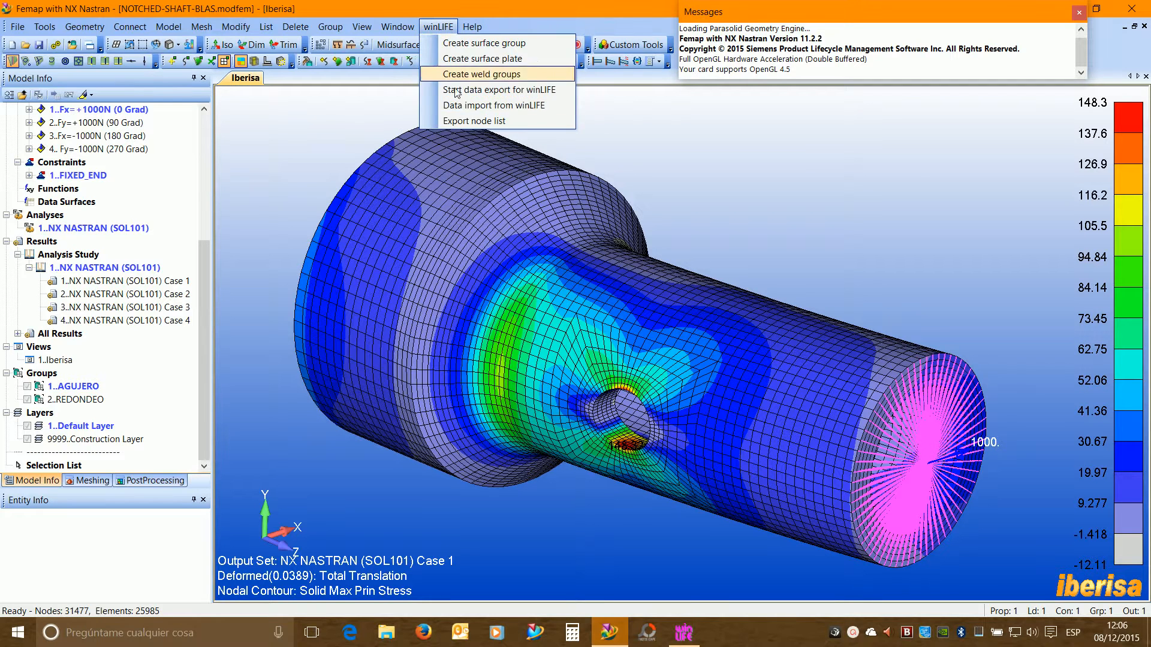
click(523, 30)
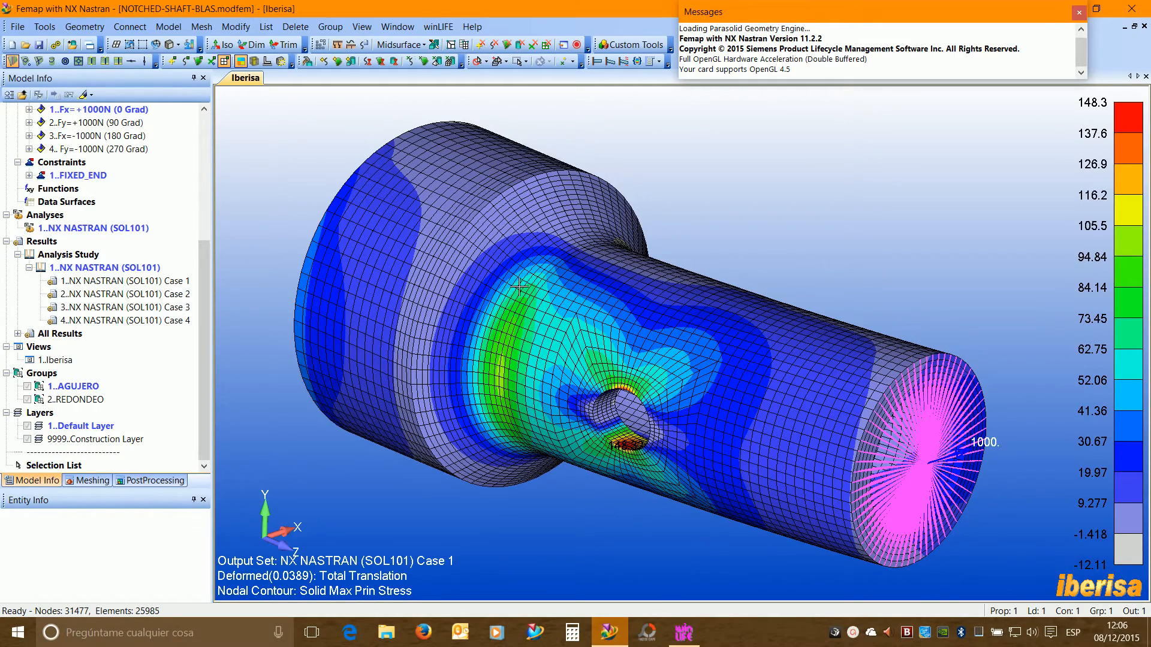
- Examine the shaft's Case 1 stress contour around the shoulder and hole, and review the materials and loads in the model tree
drag(521, 287, 559, 296)
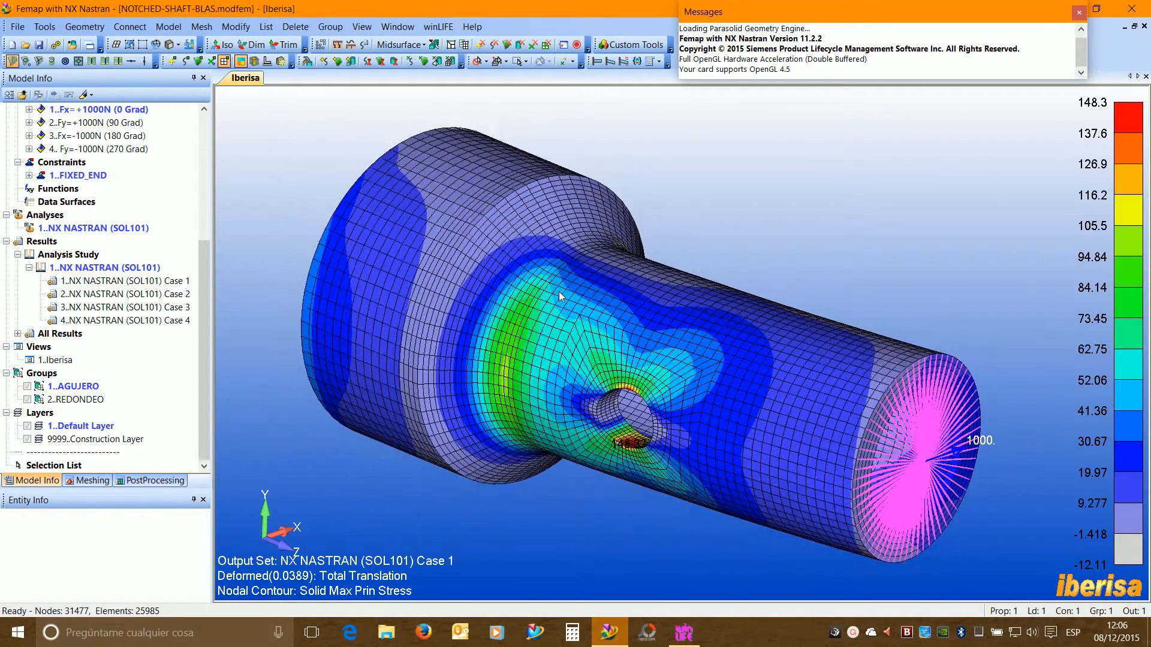
scroll(559, 296, down, 1)
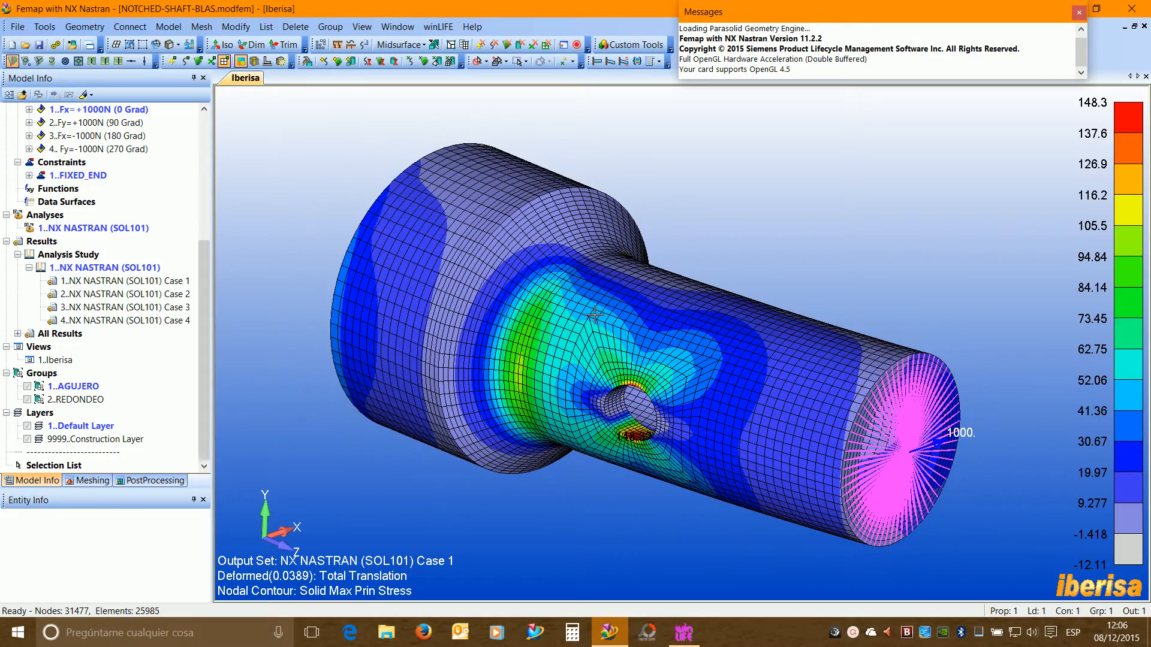
scroll(607, 319, up, 1)
drag(607, 319, 607, 320)
scroll(607, 320, up, 1)
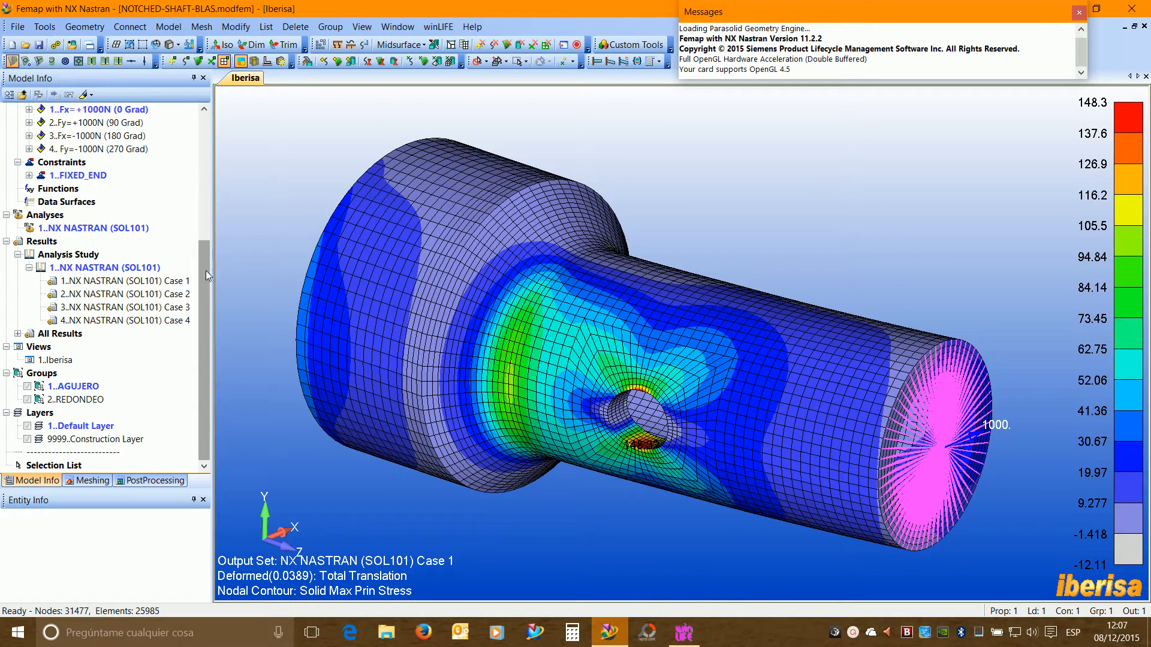
drag(205, 270, 200, 211)
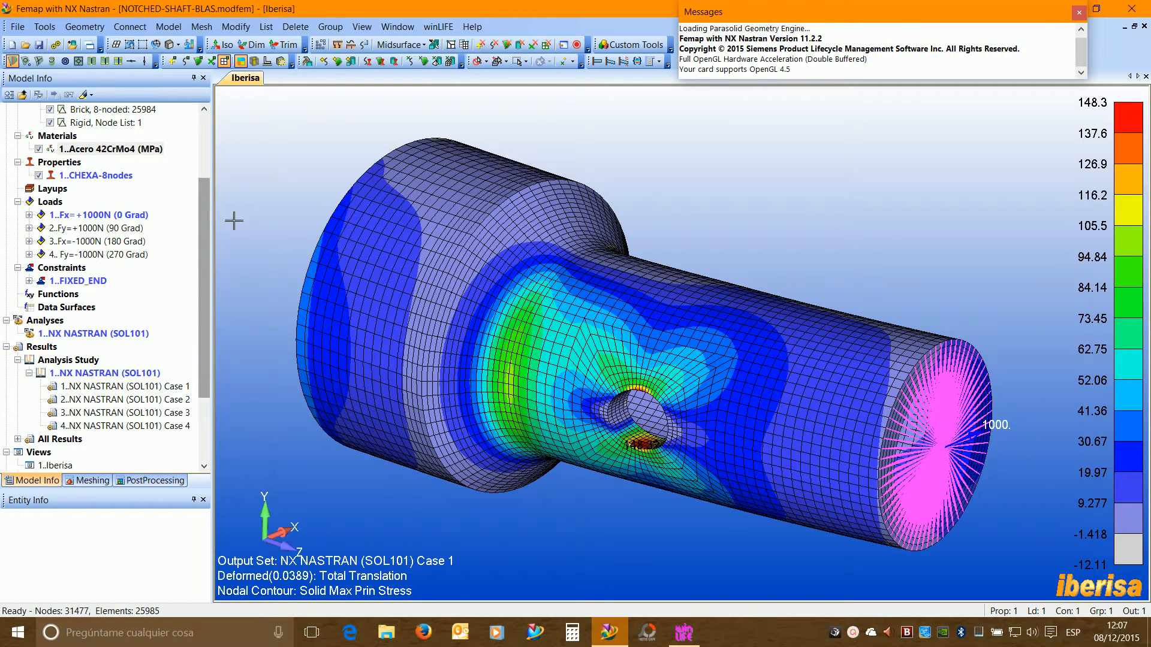
scroll(543, 270, down, 1)
drag(552, 309, 288, 290)
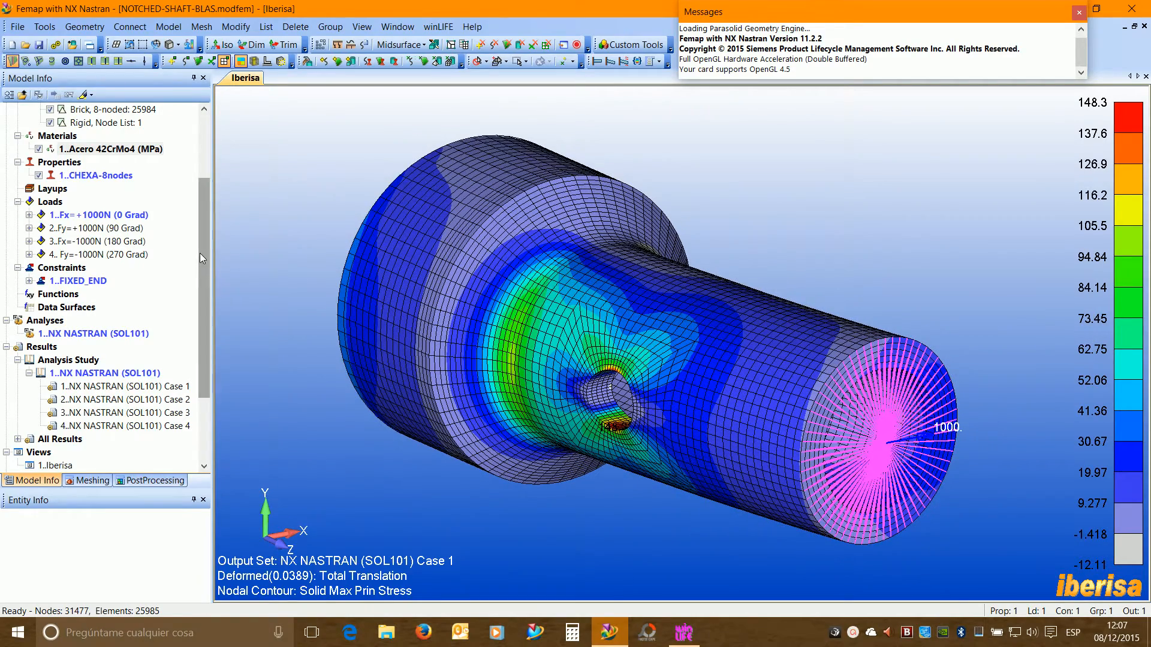
- Highlight the 8-noded brick elements in the model tree and inspect the shaft's mesh from both ends
drag(200, 253, 202, 207)
click(111, 190)
drag(293, 255, 703, 367)
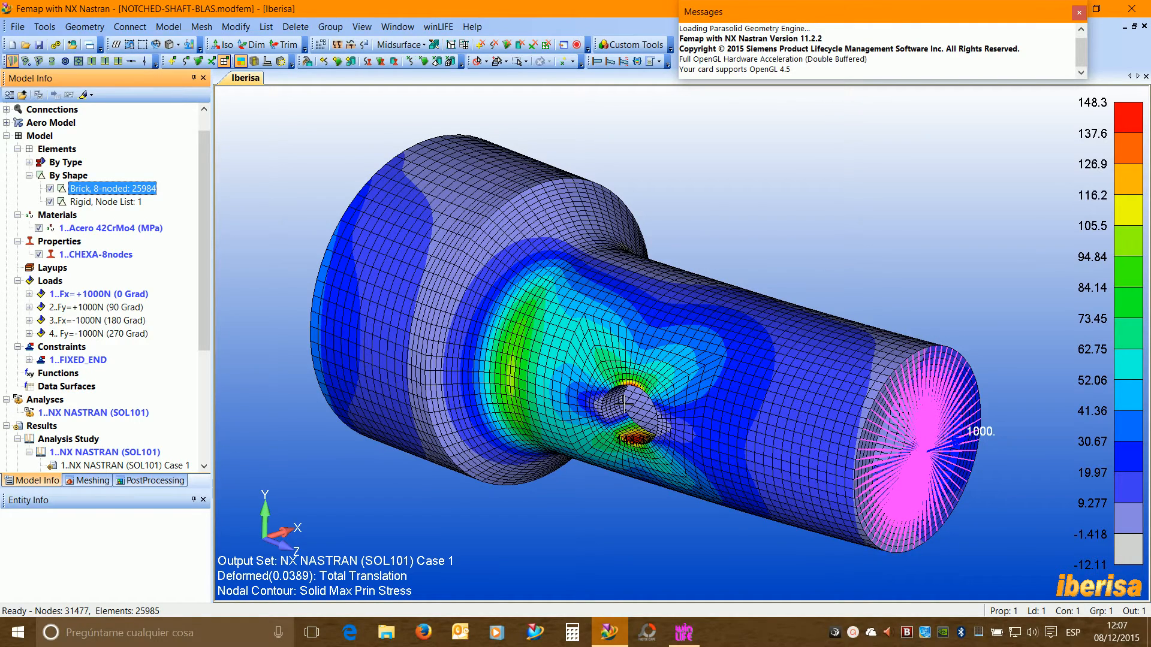
scroll(624, 402, up, 5)
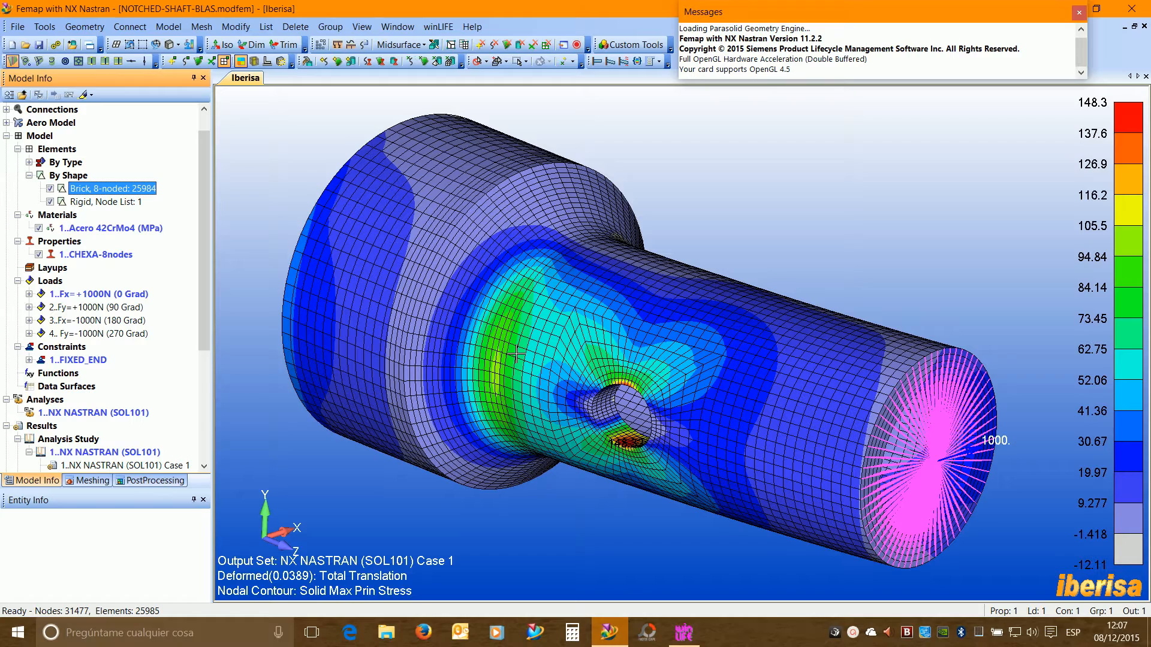
scroll(507, 346, down, 1)
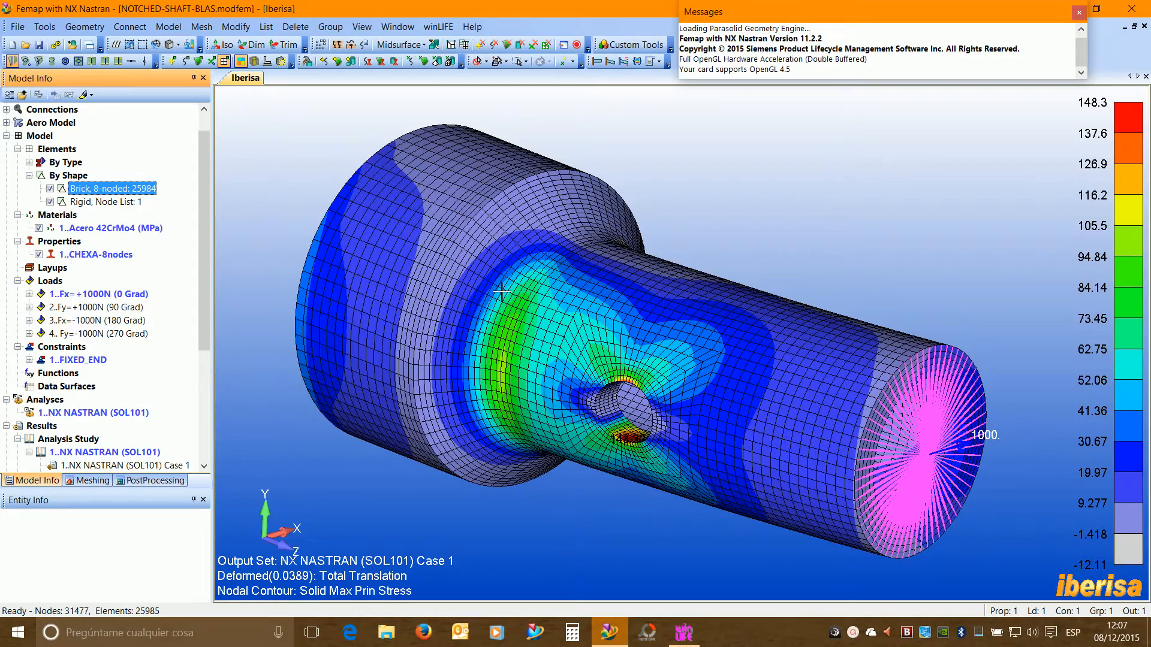
drag(502, 292, 448, 221)
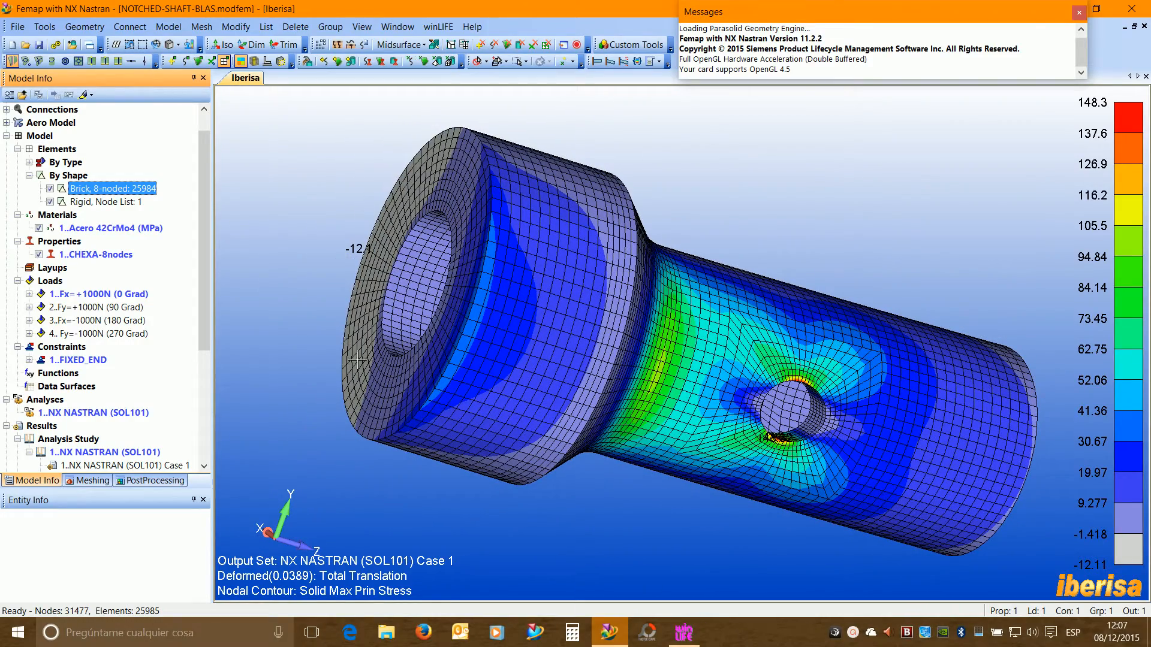
drag(434, 372, 802, 405)
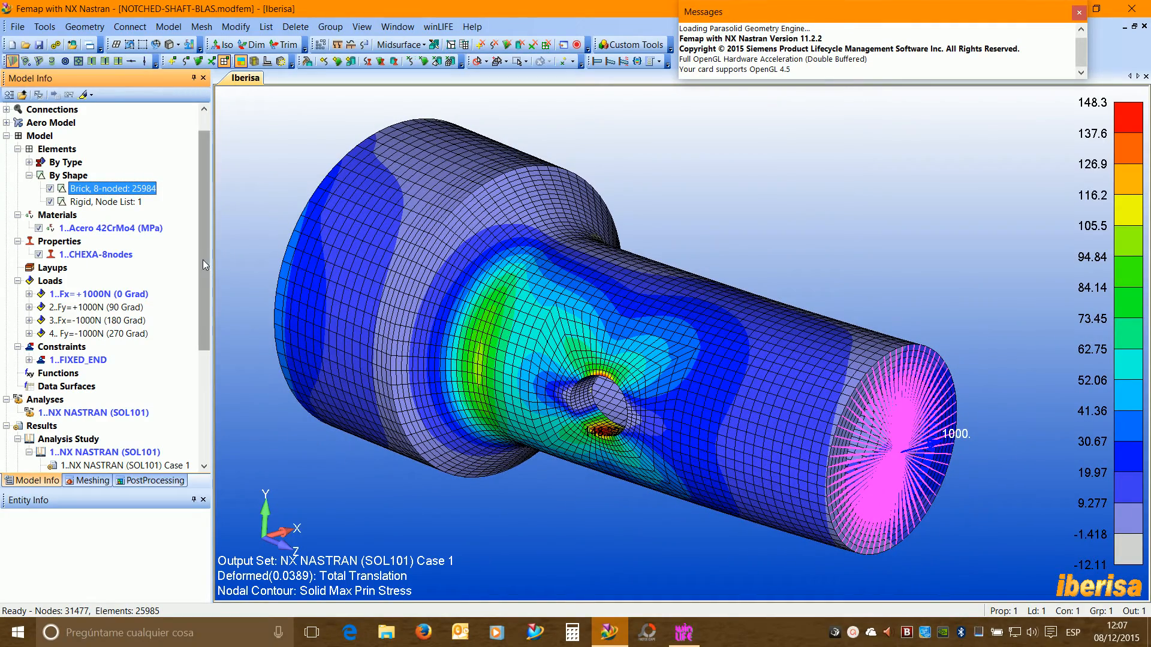
- Activate the load set Fy=+1000N (90 Grad)
drag(201, 260, 202, 272)
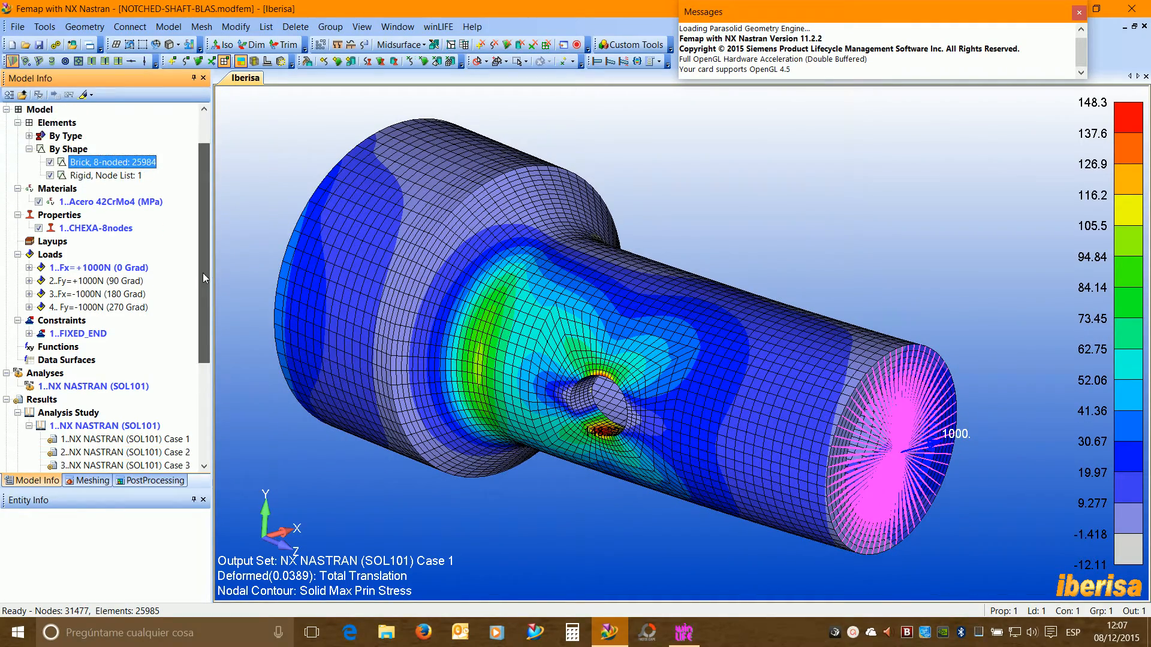
click(89, 270)
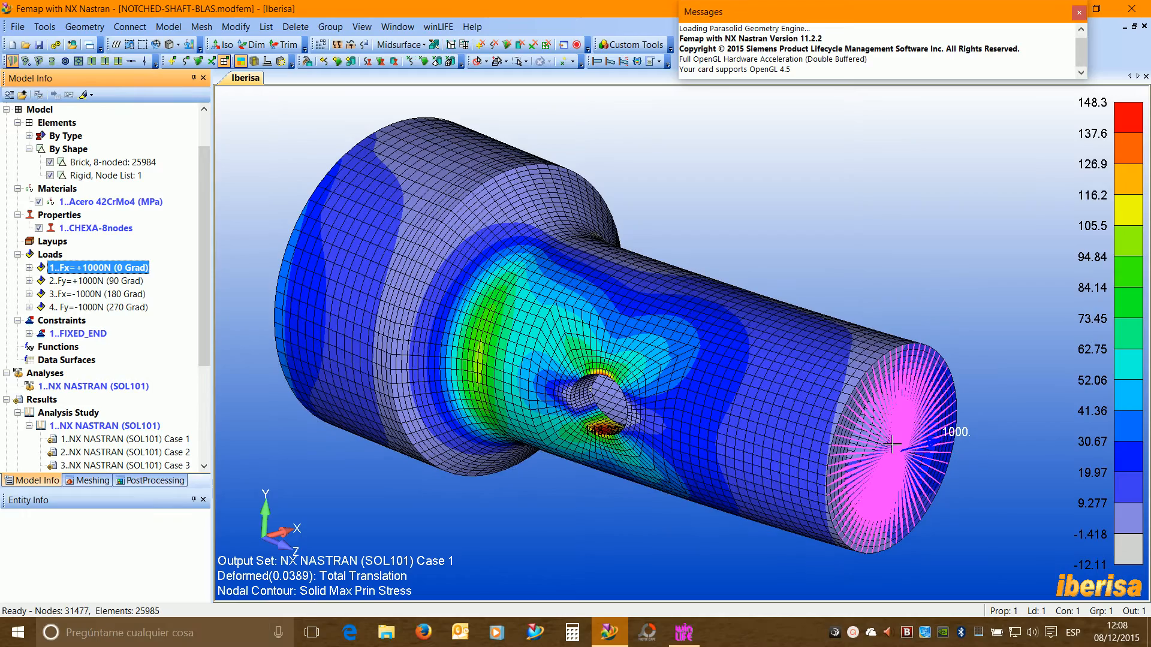
double_click(99, 281)
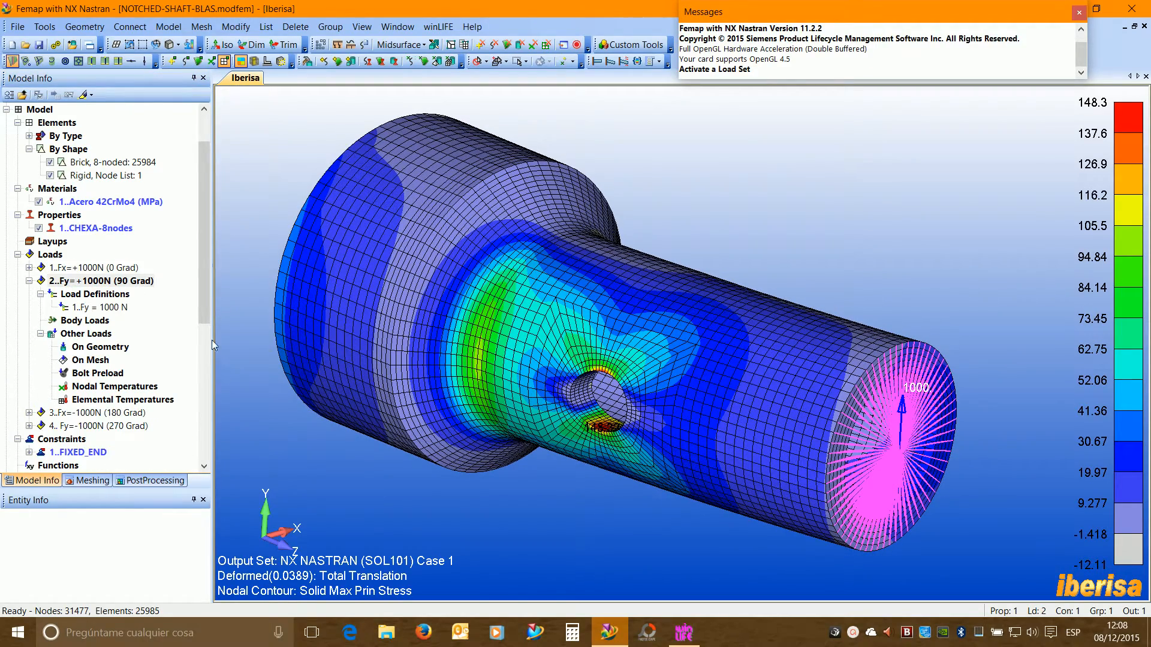
- Display the NX NASTRAN (SOL101) Case 2 results and inspect the stress contour around the shoulder and hole
drag(206, 308, 207, 397)
double_click(120, 386)
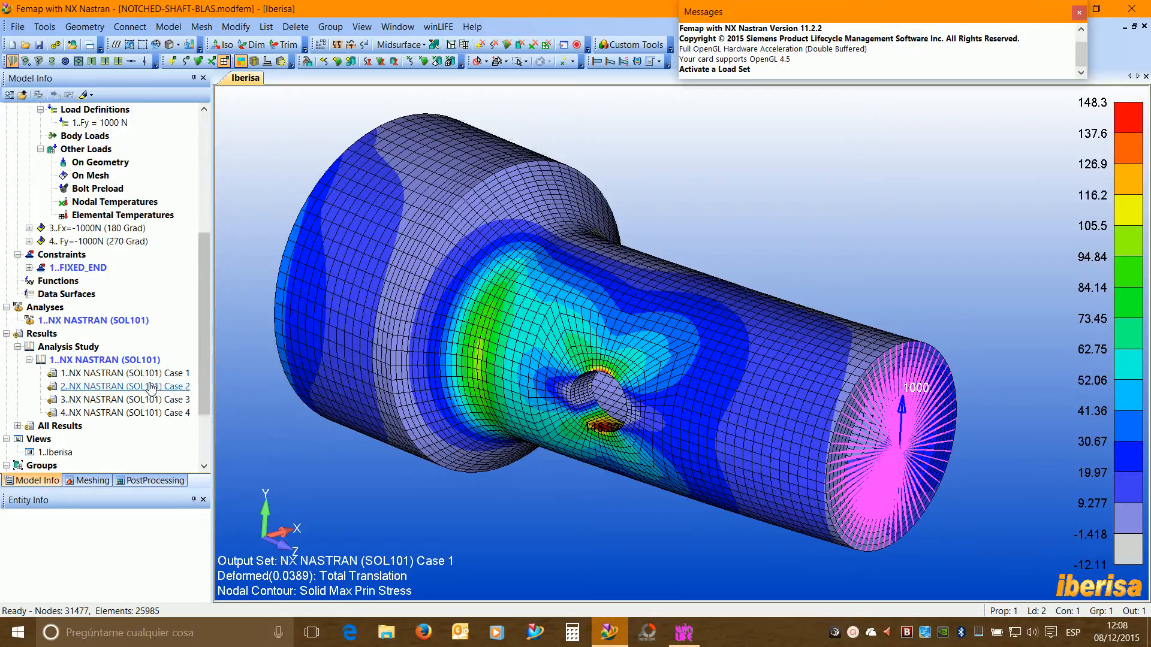
drag(525, 384, 585, 178)
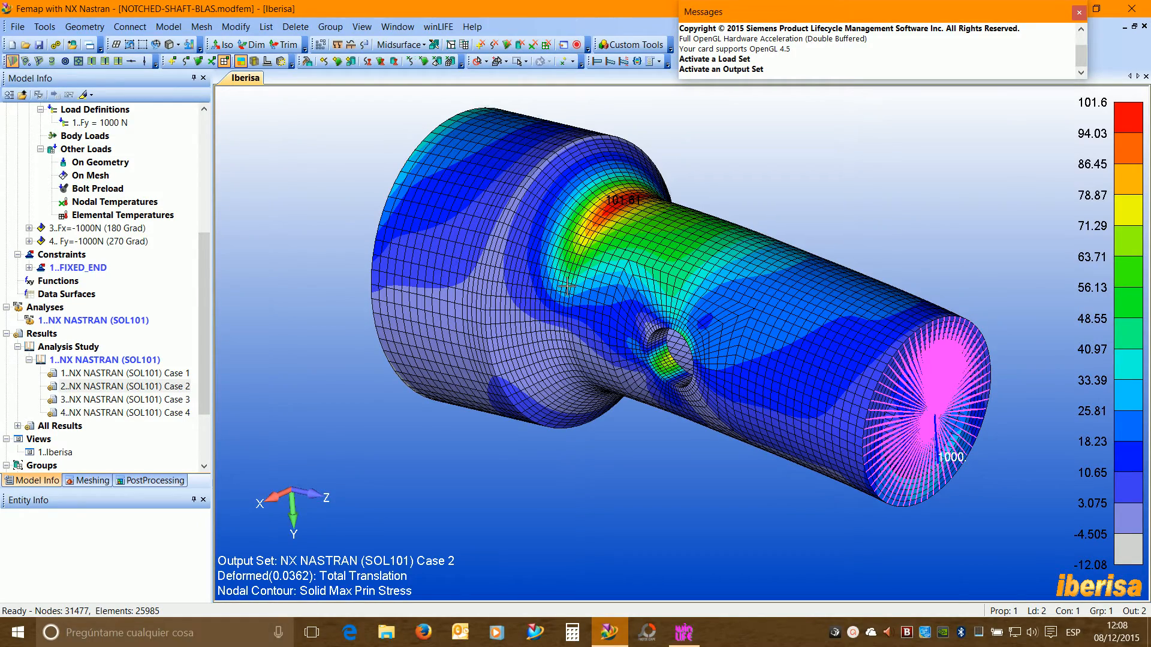
drag(567, 287, 565, 283)
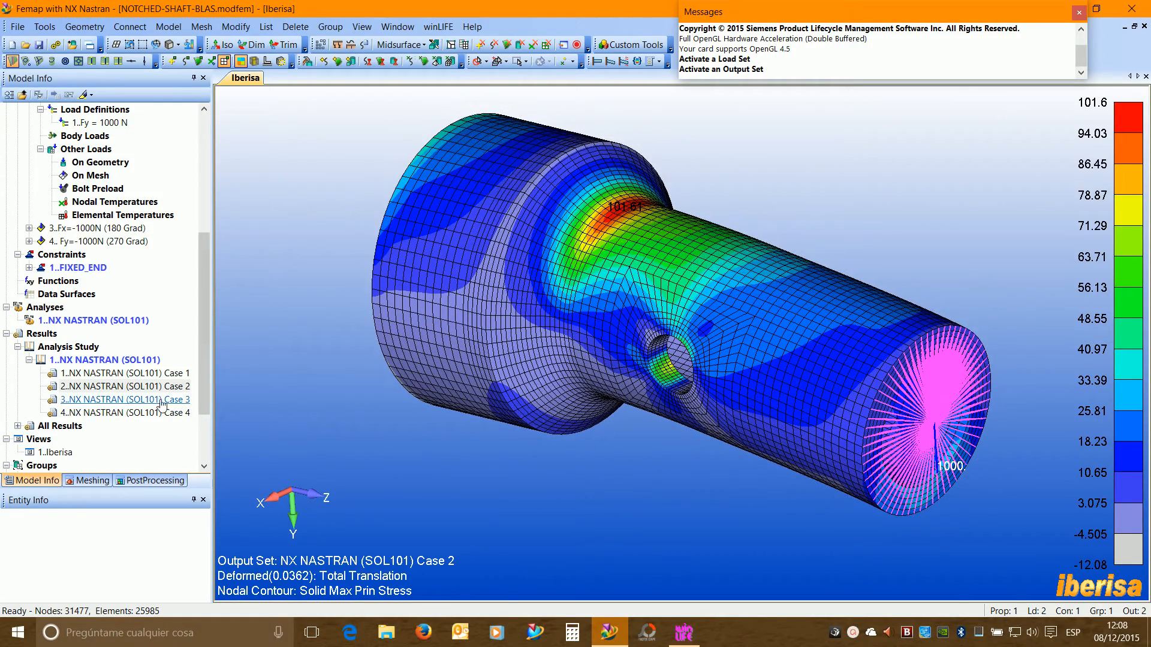
- Collapse the Fy=+1000N (90 Grad) load set in the model tree and highlight the Fx=-1000N (180 Grad) load set
scroll(186, 264, up, 2)
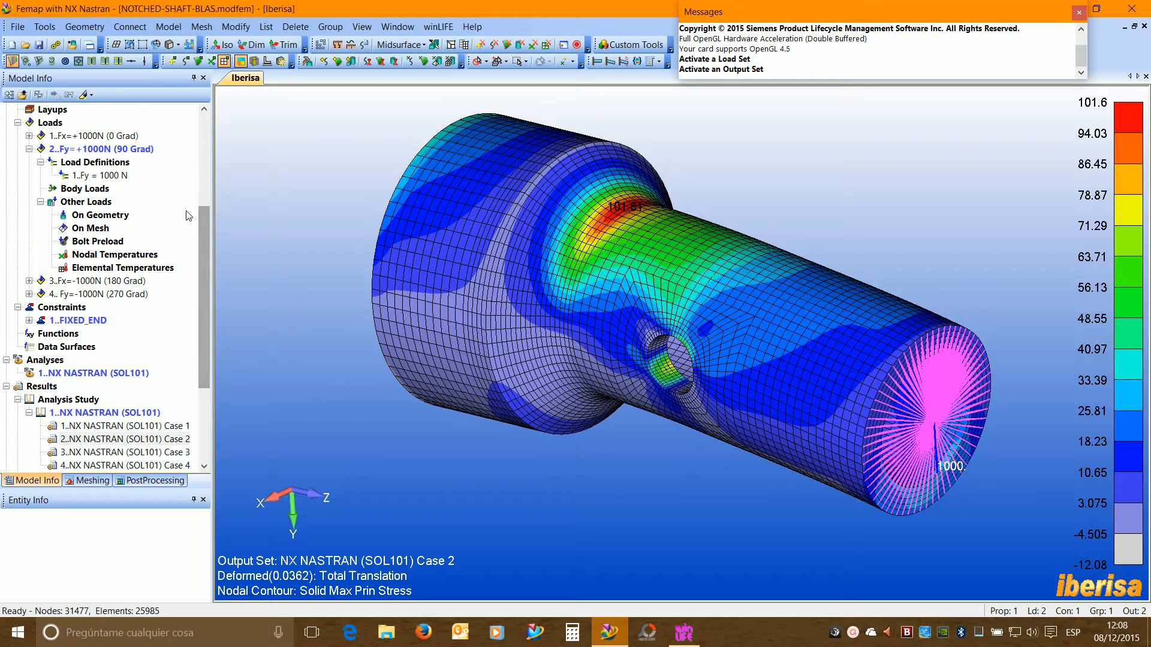
click(29, 149)
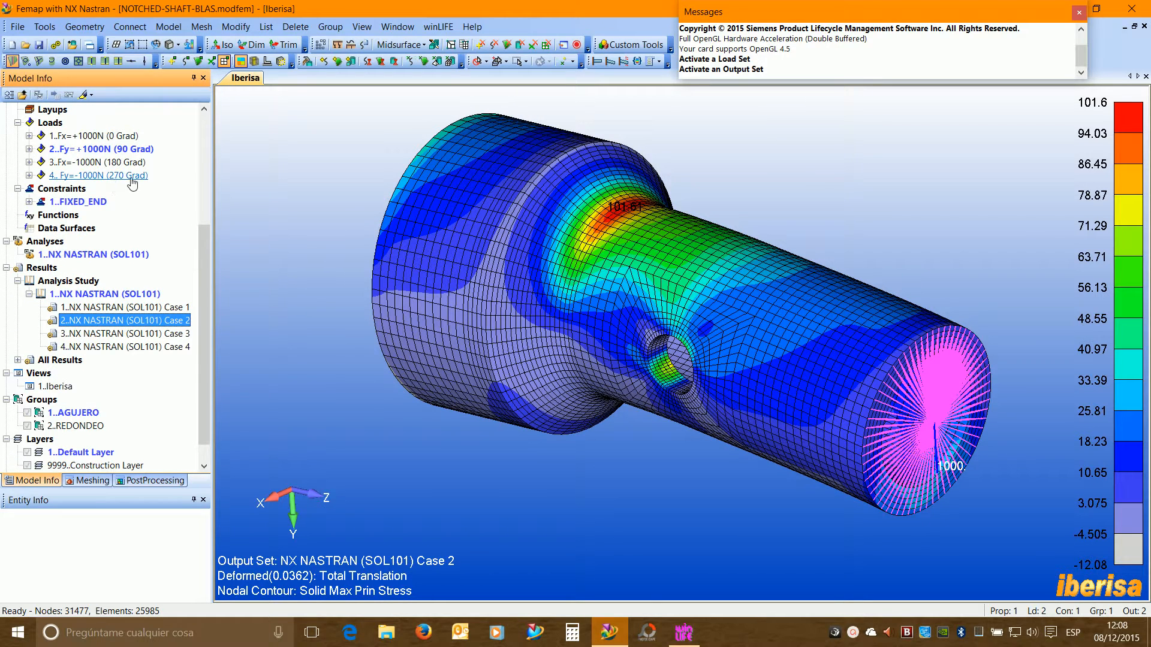
click(102, 162)
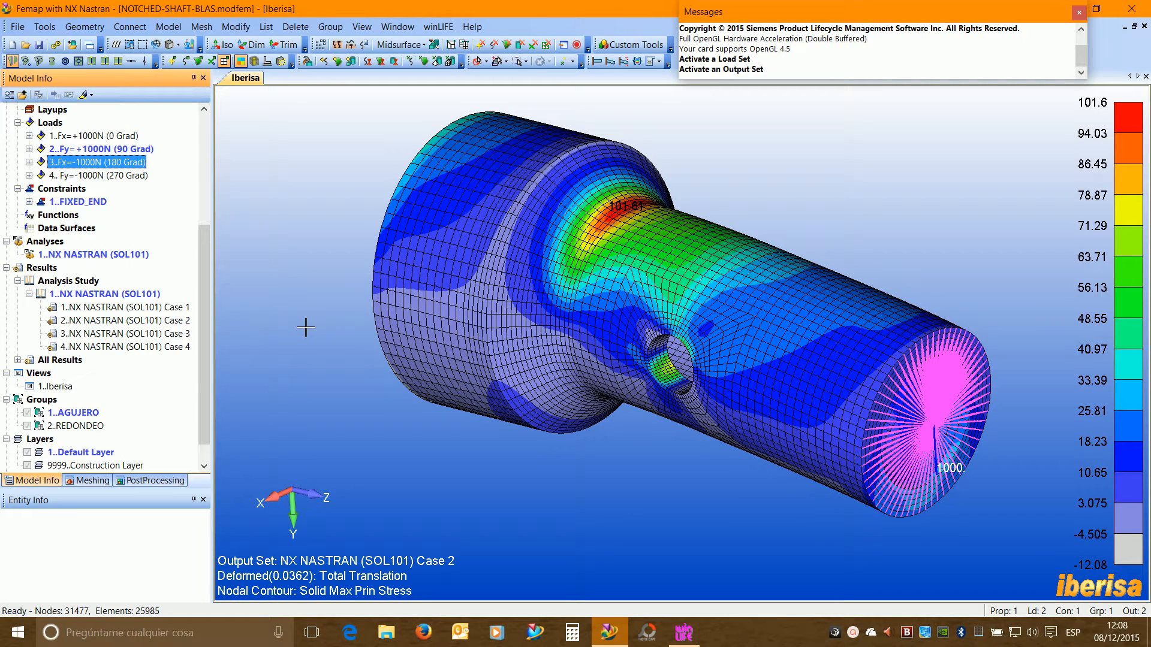
- Compare the maximum principal stress contours of NX NASTRAN Cases 1 to 4, ending with Case 1 displayed
double_click(153, 308)
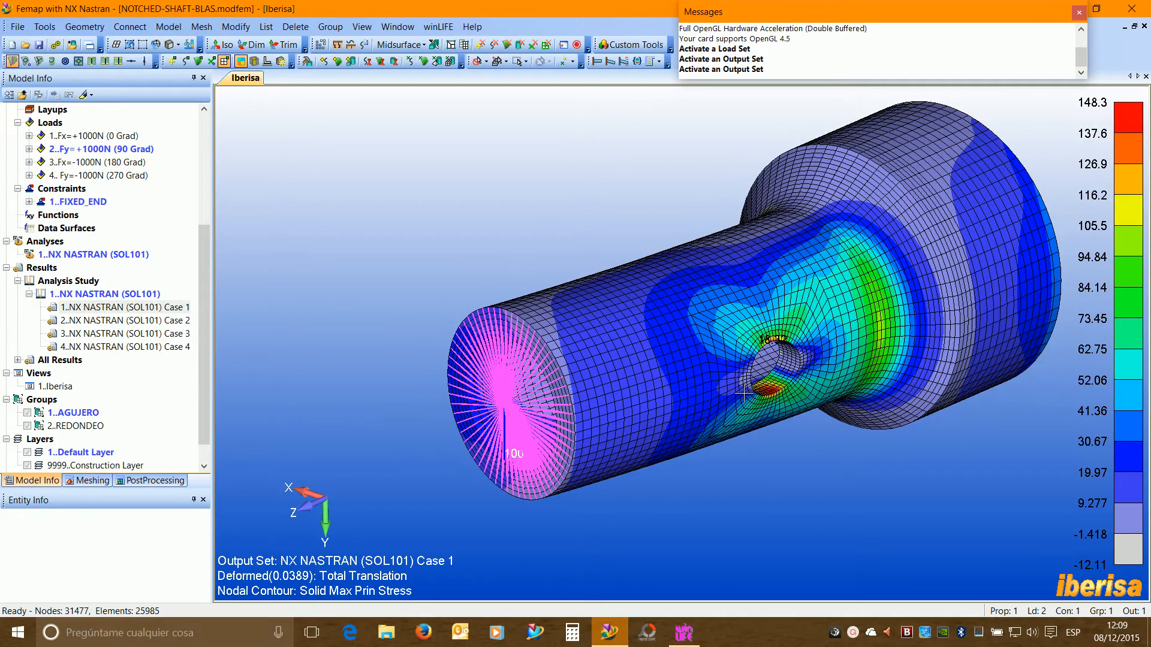
double_click(165, 322)
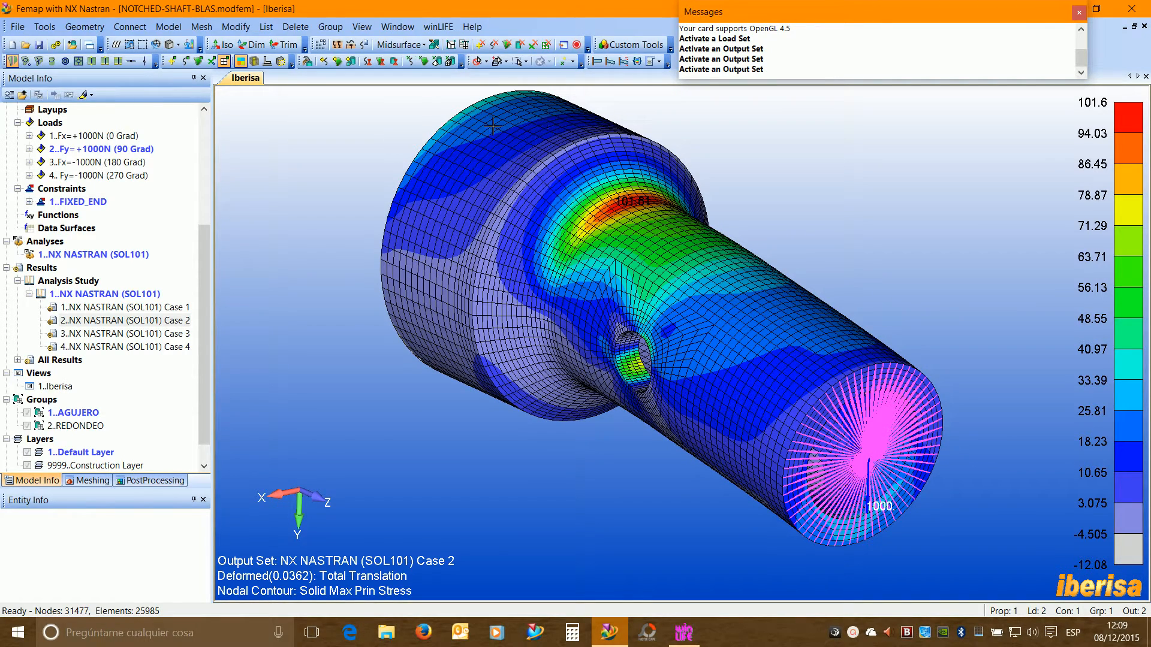
double_click(182, 335)
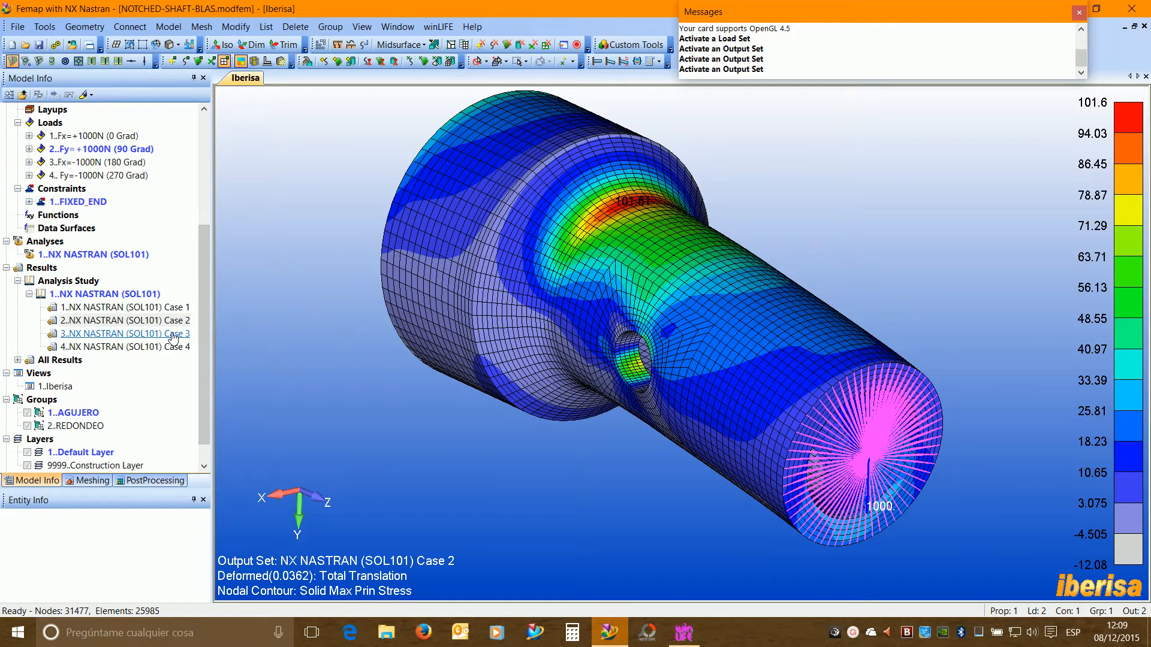
double_click(180, 347)
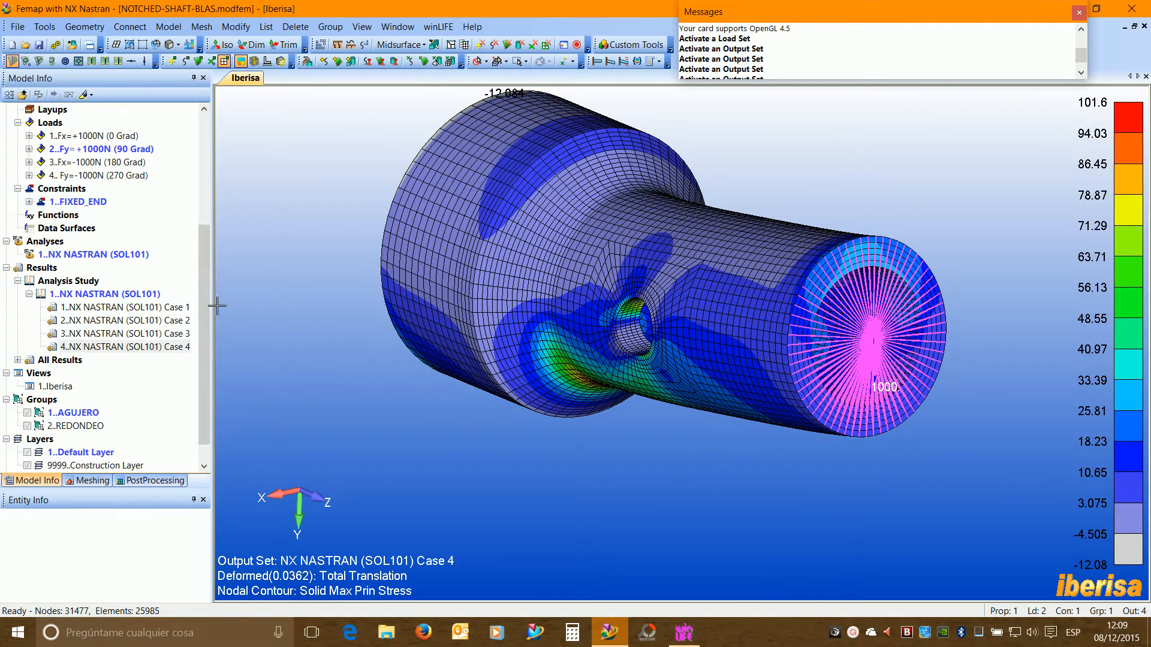
double_click(167, 307)
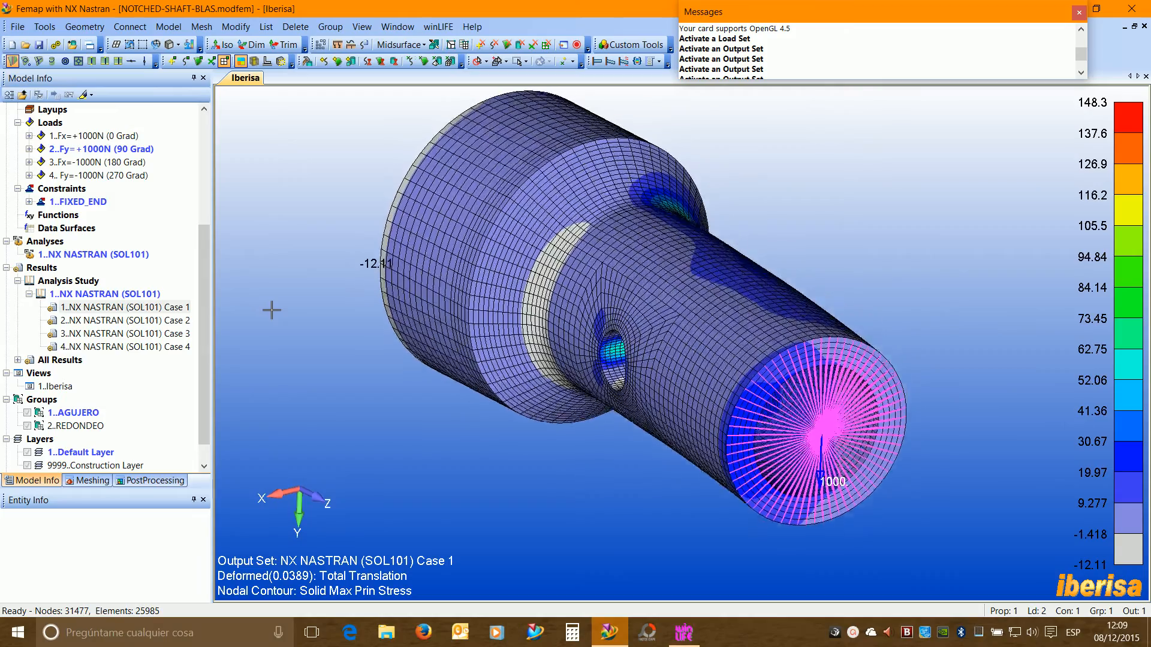
- Rotate the shaft to examine the Case 1 stresses at the hole and shoulder, and review the available winLIFE export commands
drag(273, 310, 410, 306)
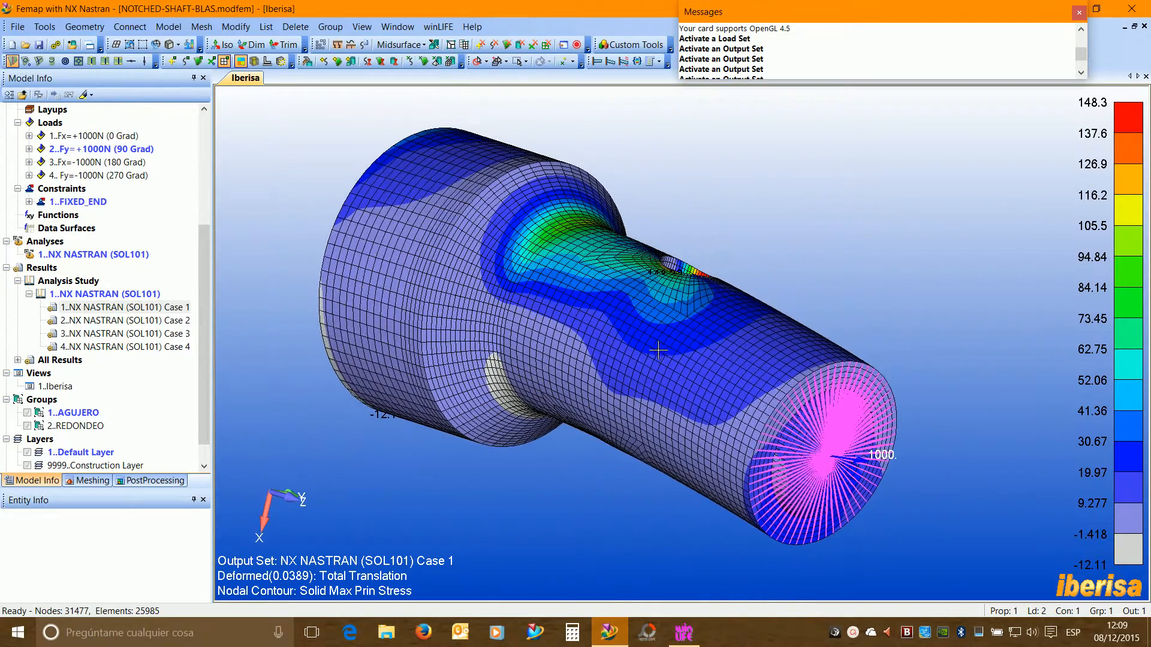
click(445, 28)
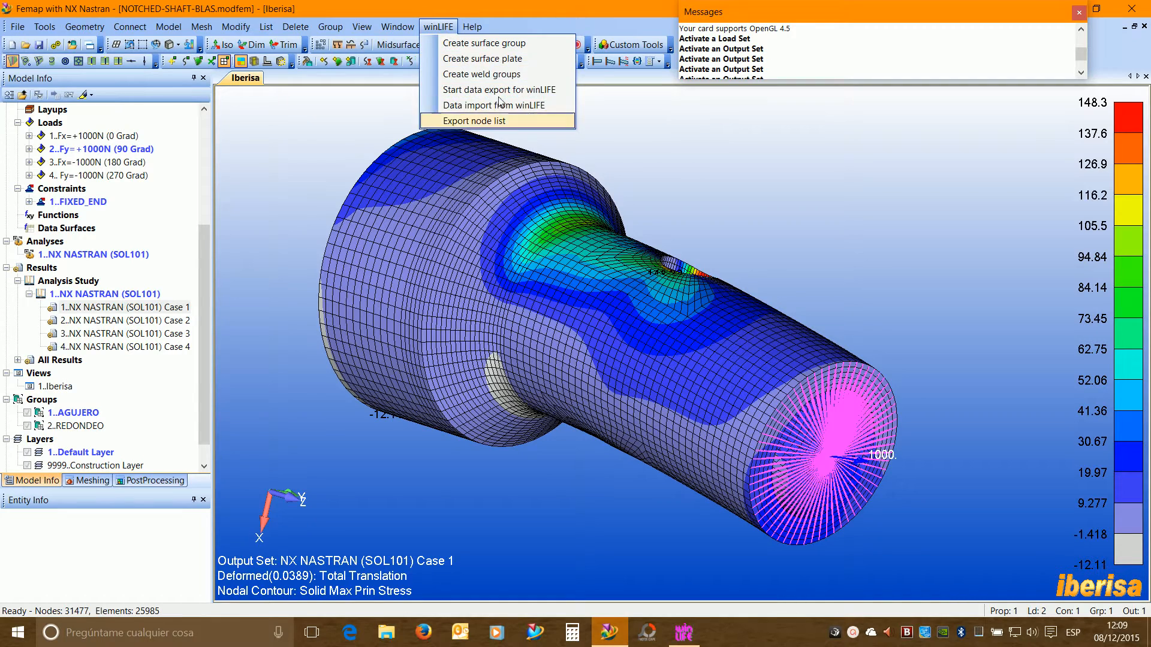
click(690, 164)
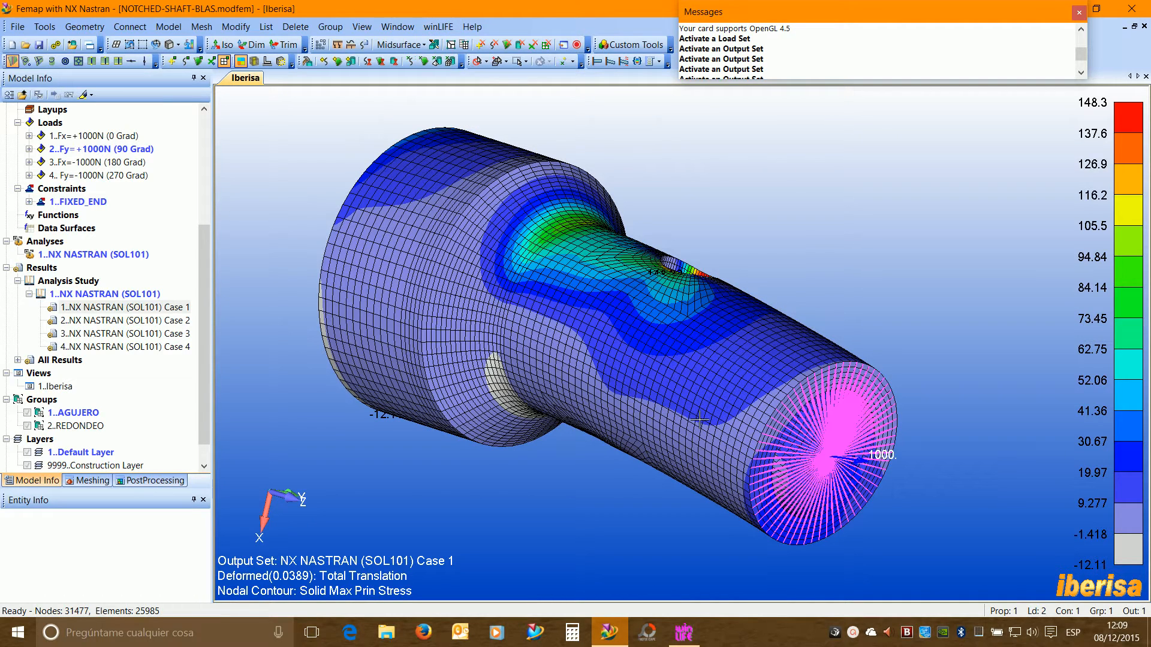
- Switch to winLIFE and define the EJE project's method as a Not welded component with Elastic notch stress
click(684, 632)
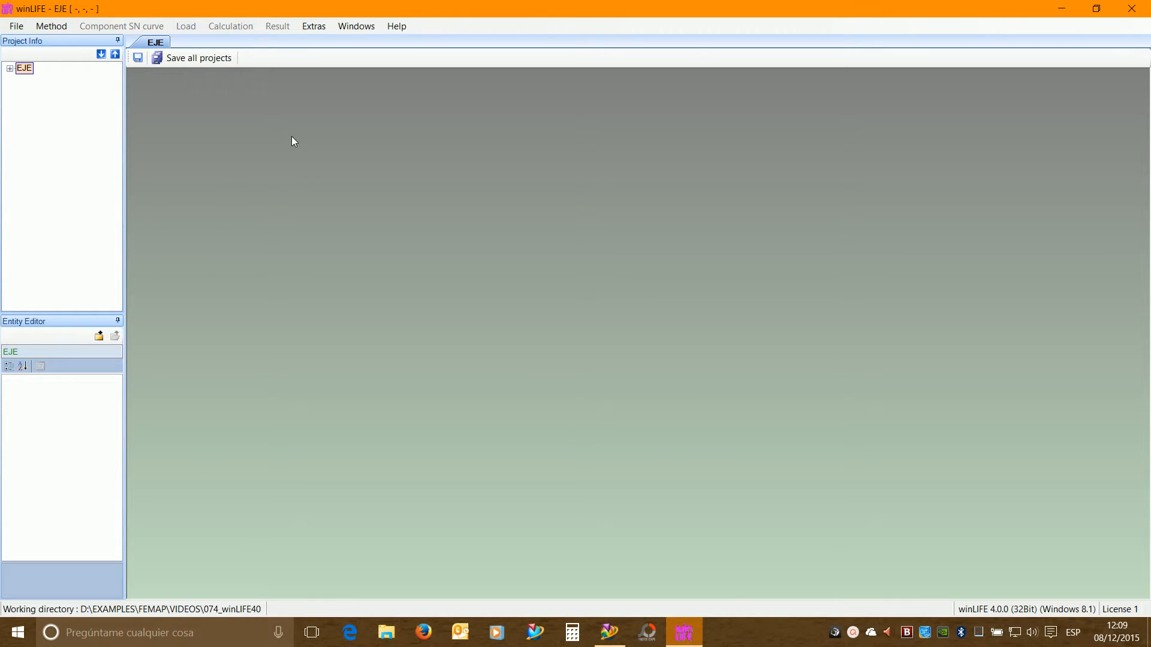
click(52, 26)
click(59, 40)
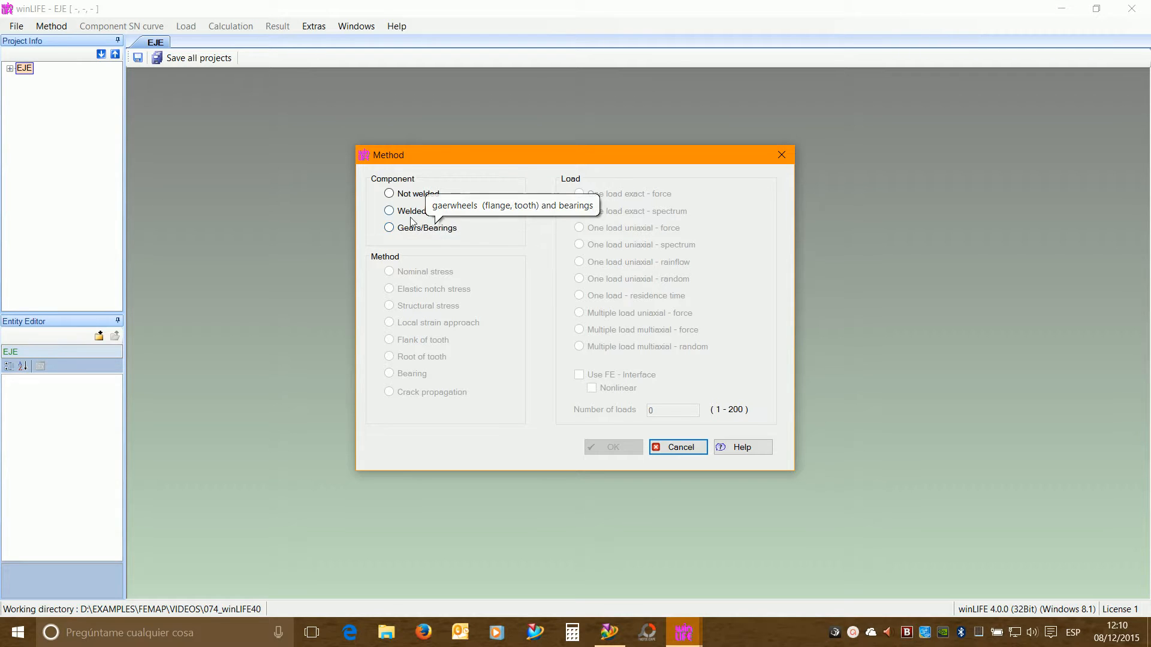
click(390, 193)
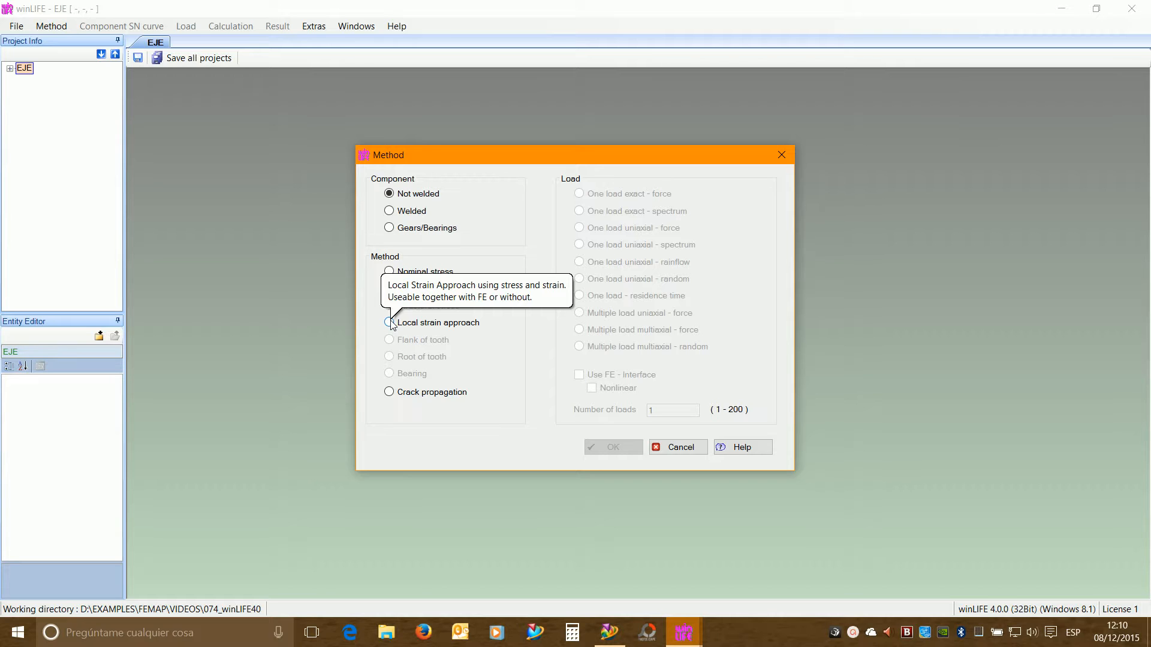
click(395, 290)
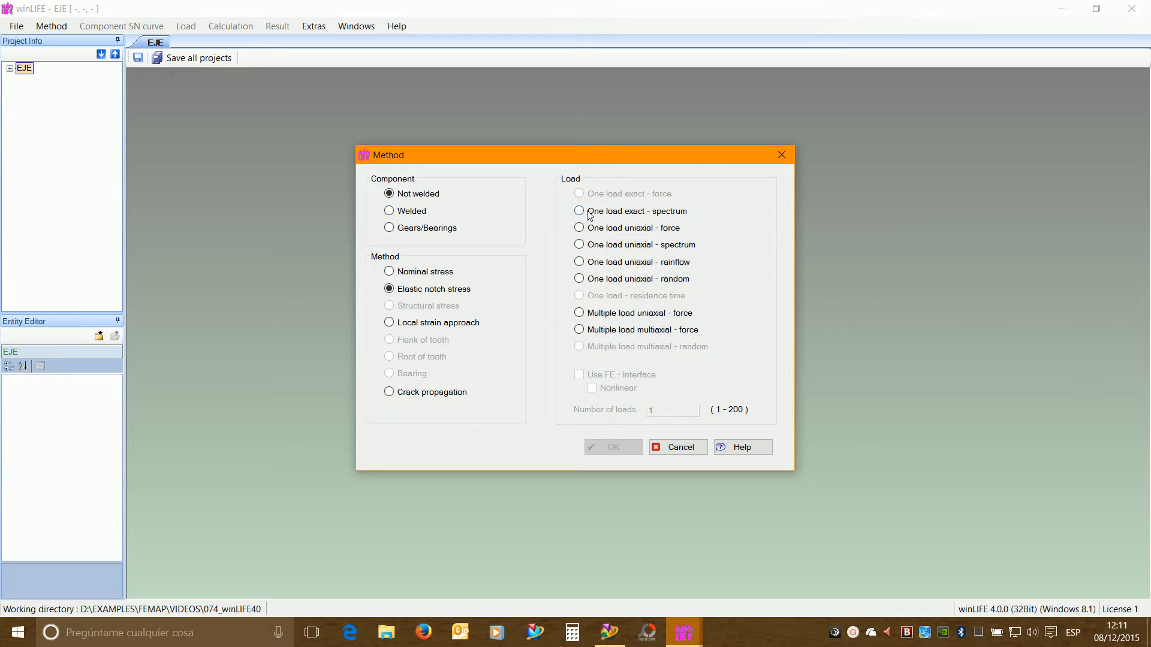
- Set the load type to Multiple load multiaxial - force with the FE interface and 4 loads, and save the project
click(580, 331)
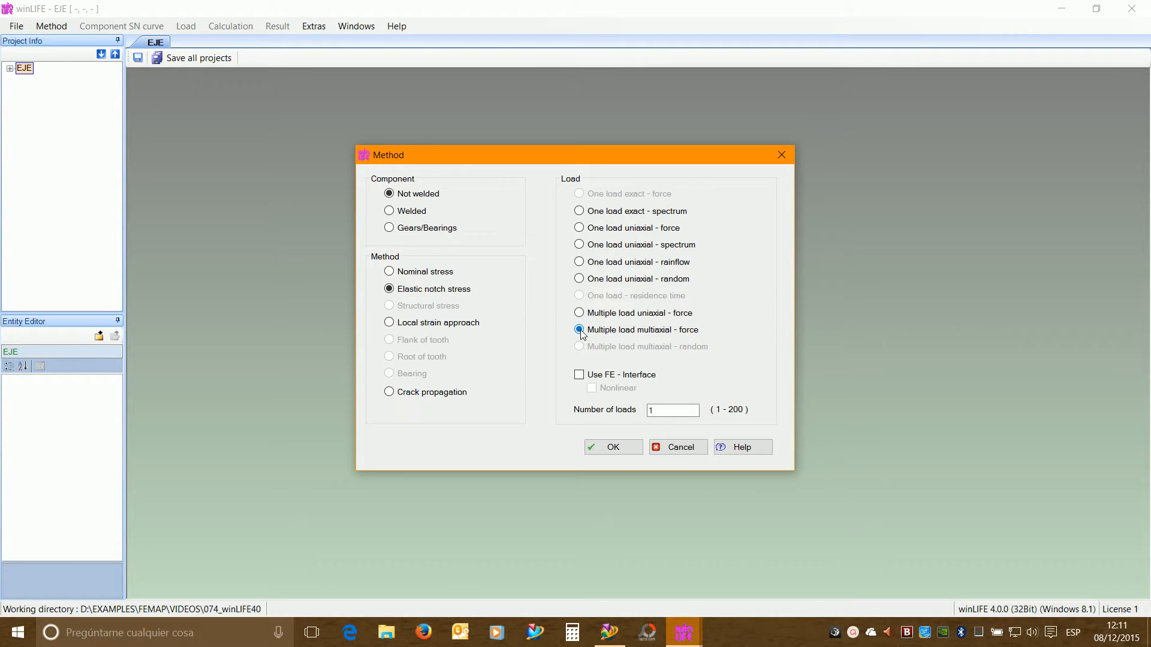
click(580, 376)
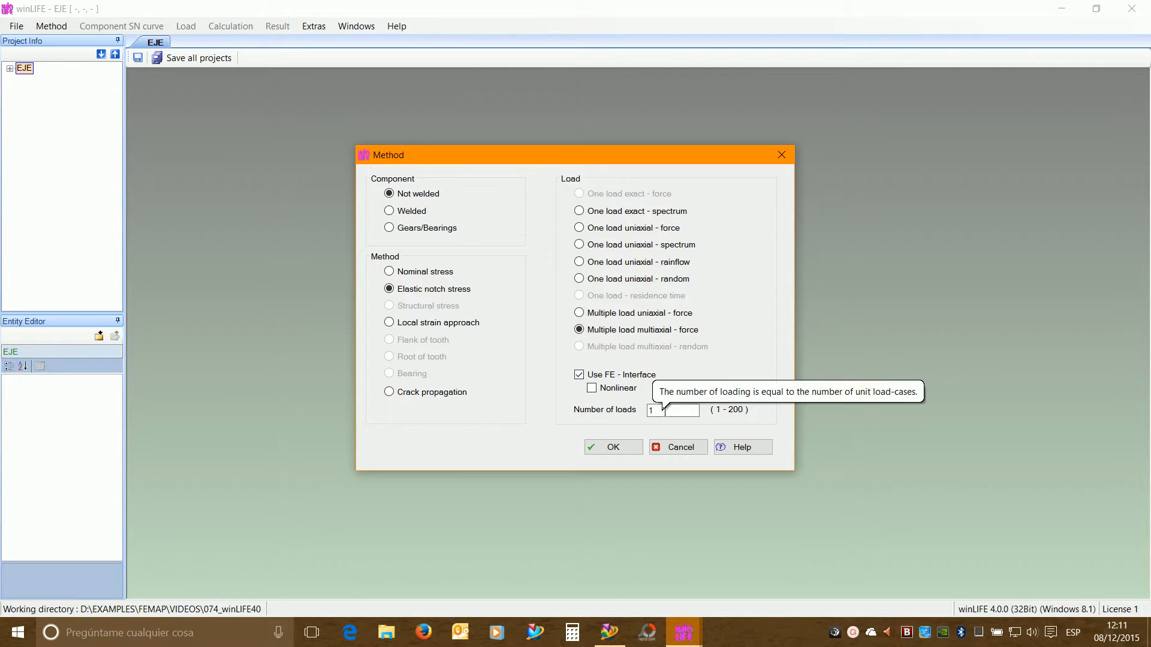
drag(666, 411, 634, 411)
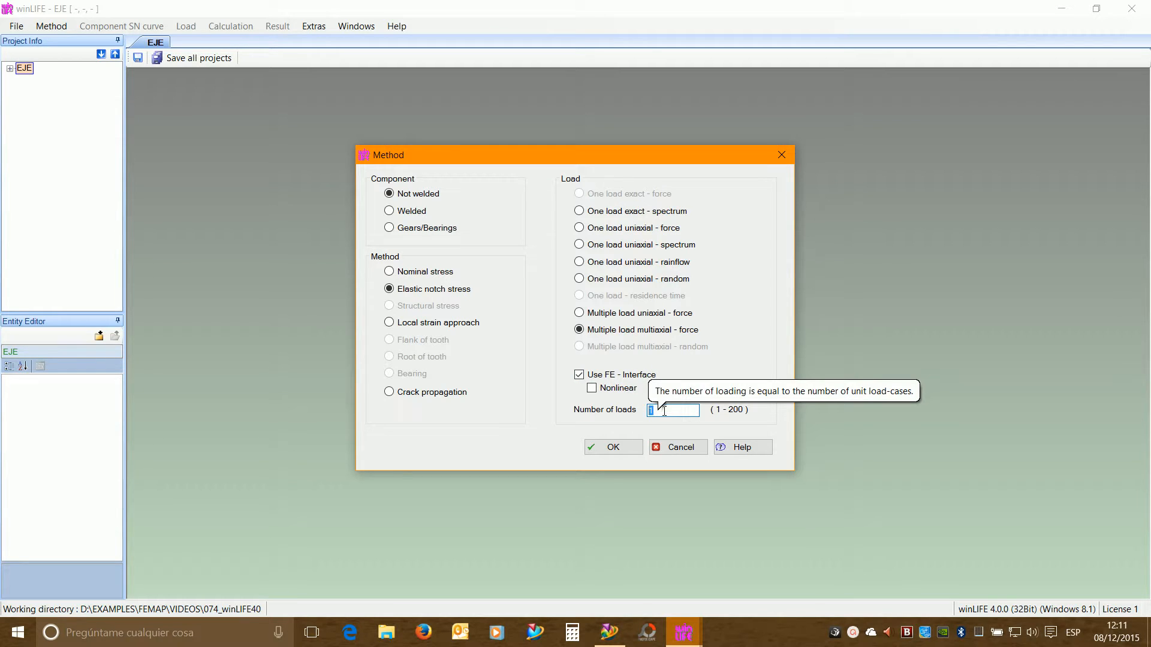
text(4)
click(618, 449)
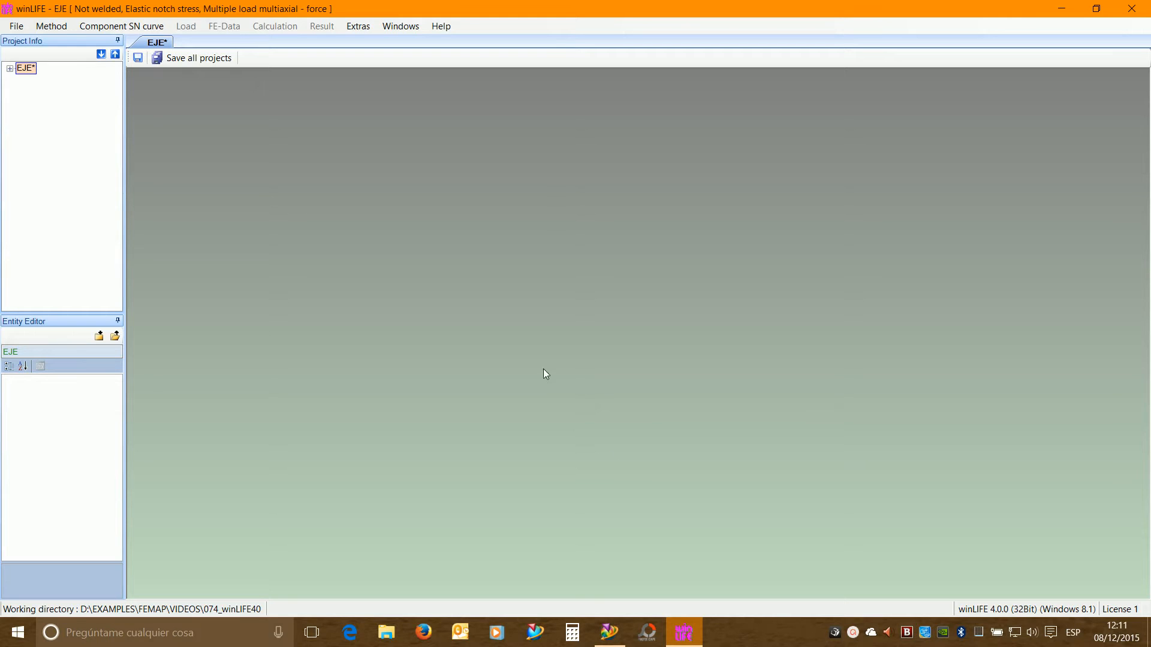
click(138, 59)
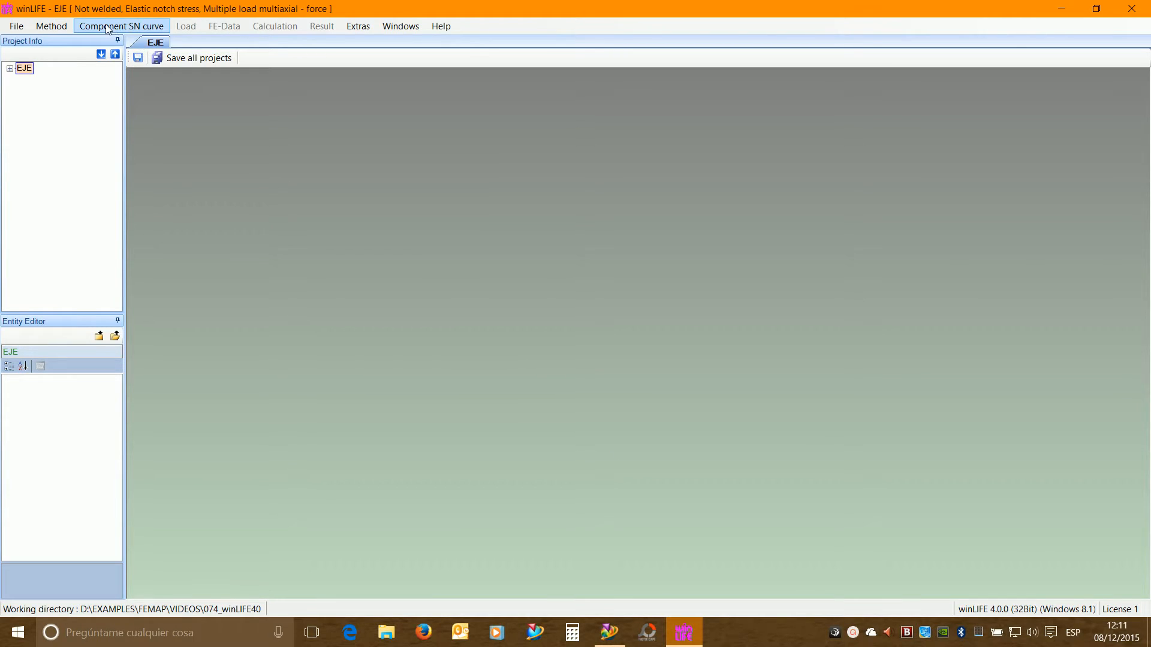
- Filter the FKM S-N curve database by DIN notation 42 CR and select the 42 CrMo 4 steel entry for bending
click(106, 28)
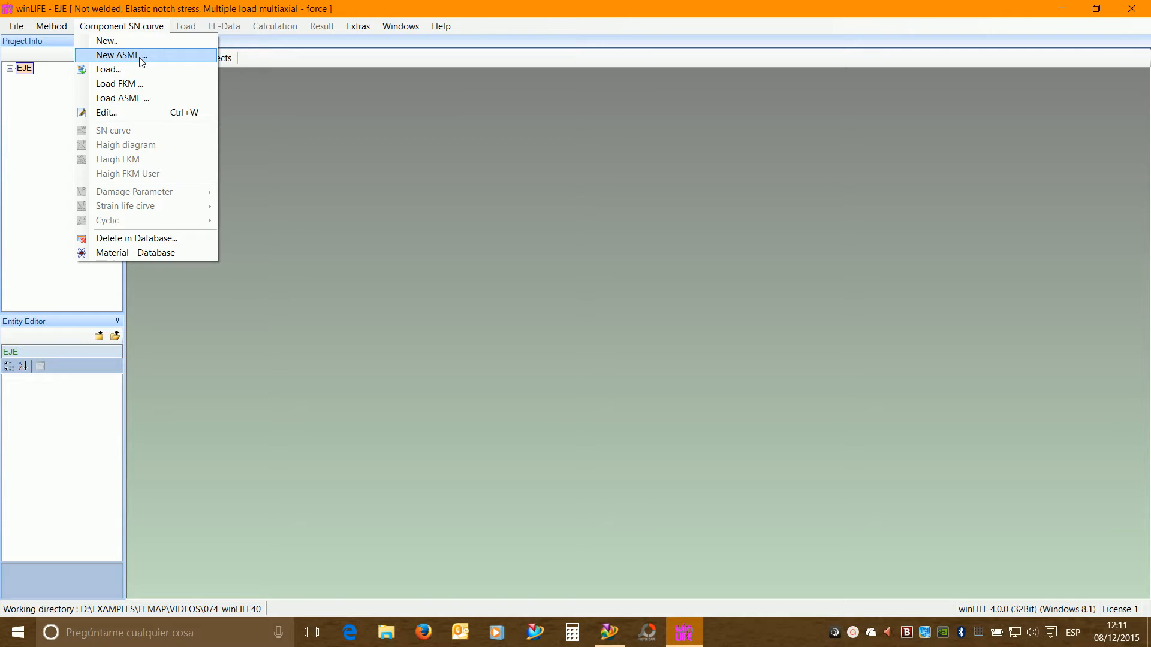
click(131, 88)
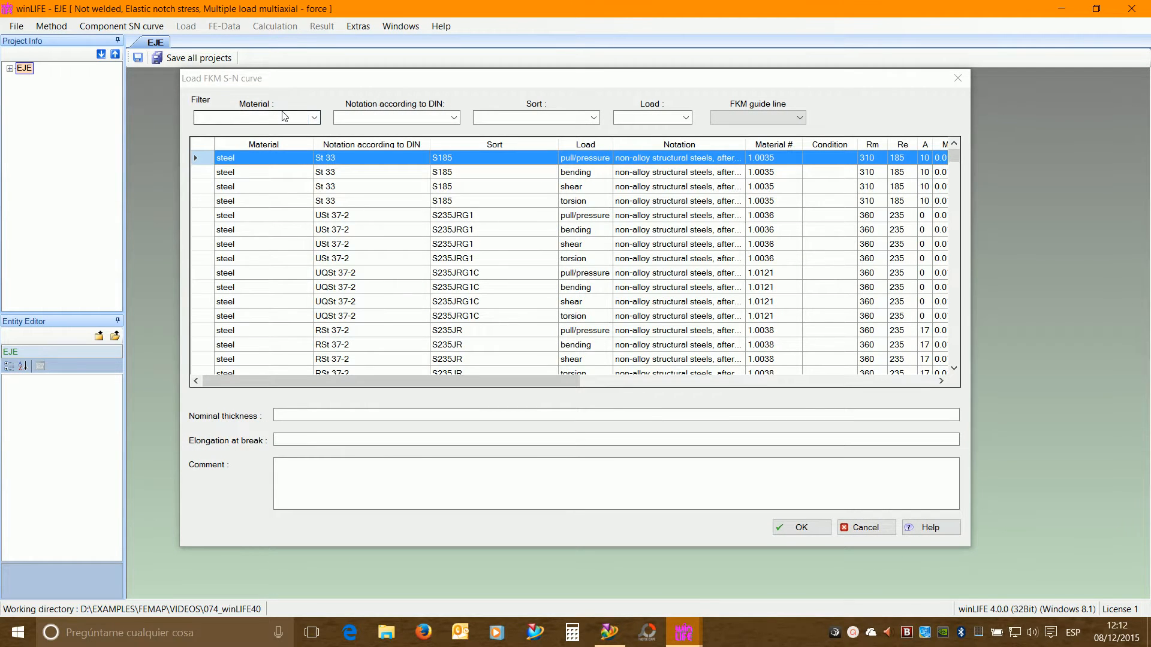
click(364, 116)
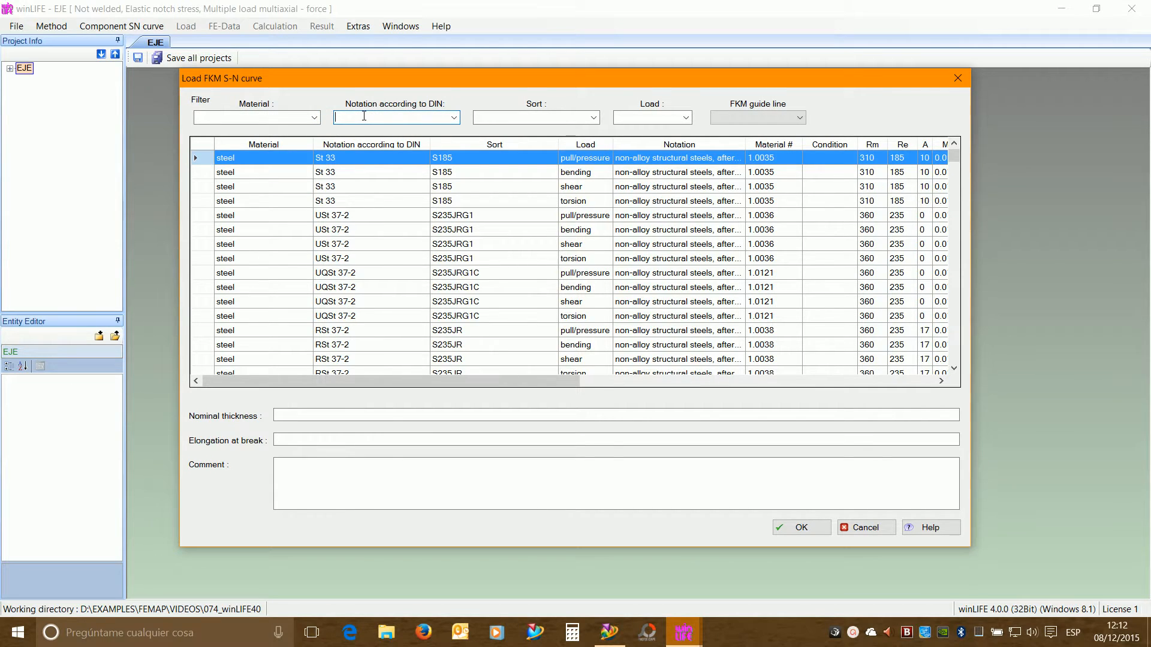
text(42 CR)
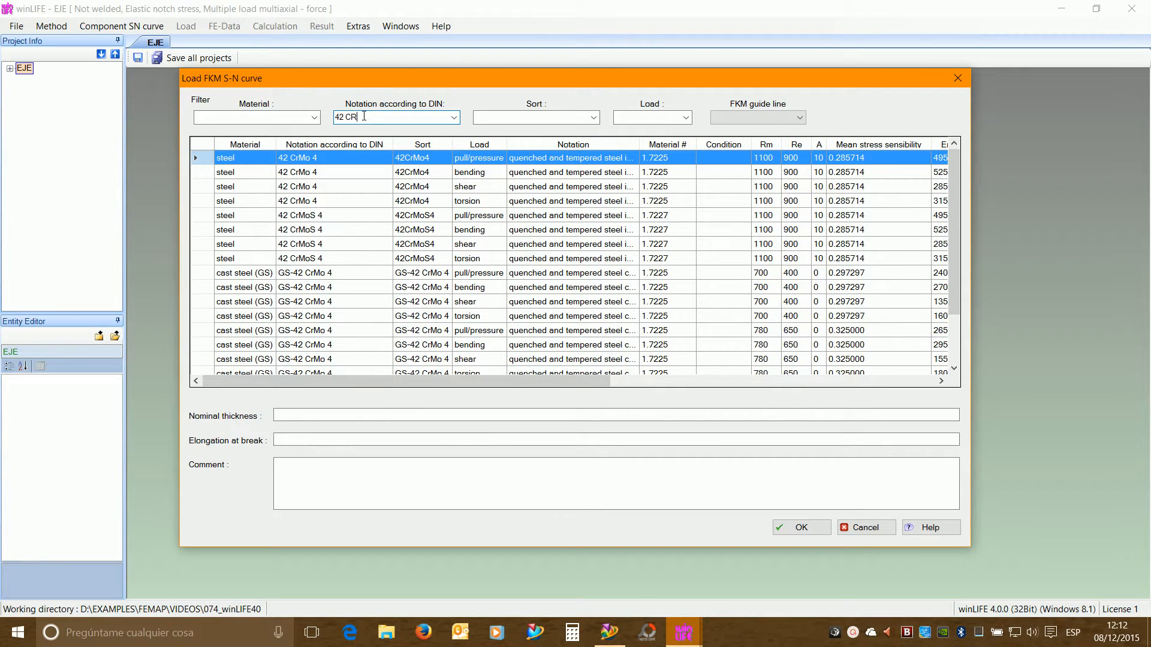
click(412, 177)
click(403, 188)
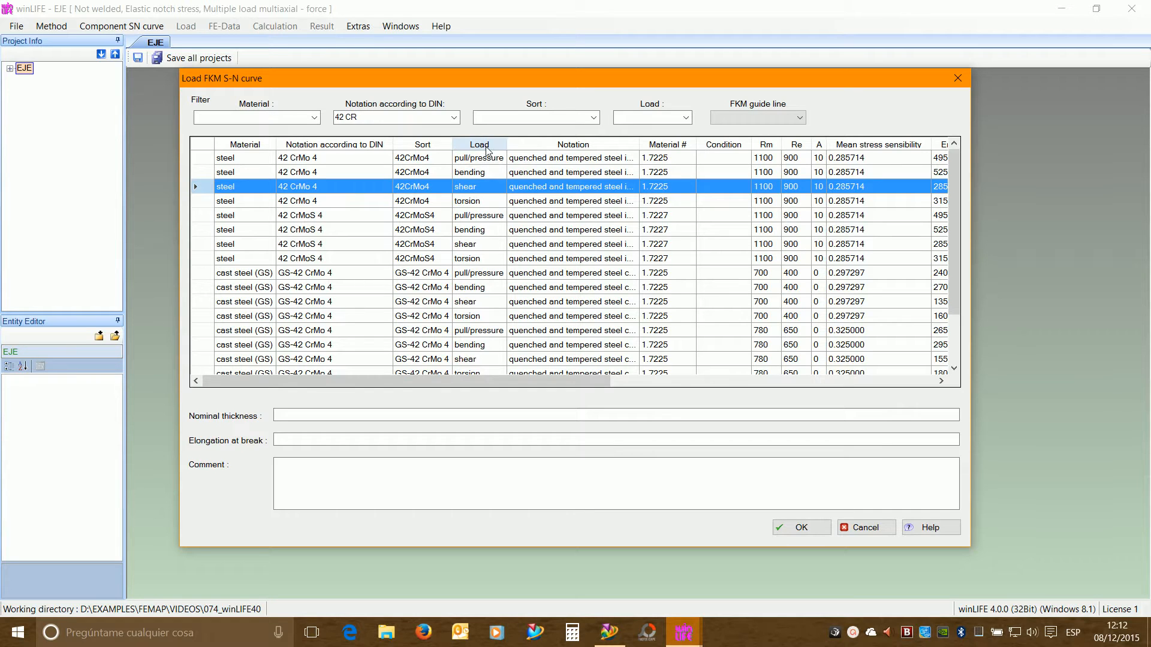
click(477, 173)
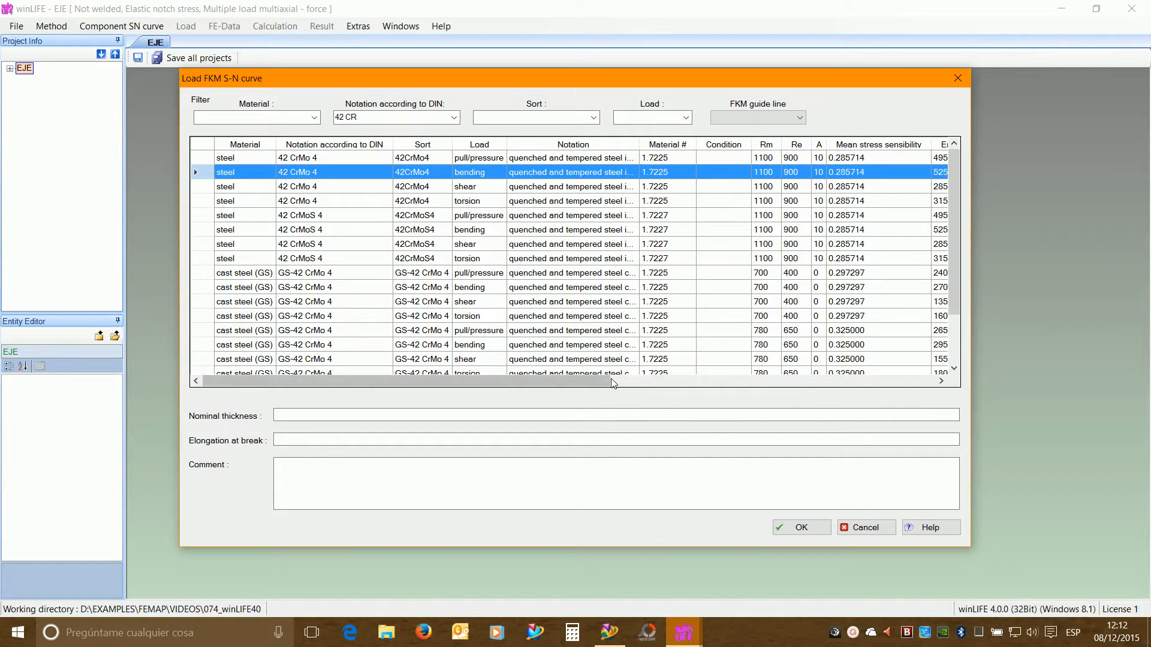
- Review the remaining material properties of the 42 CrMo 4 bending entry and load its S-N curve
drag(609, 381, 756, 383)
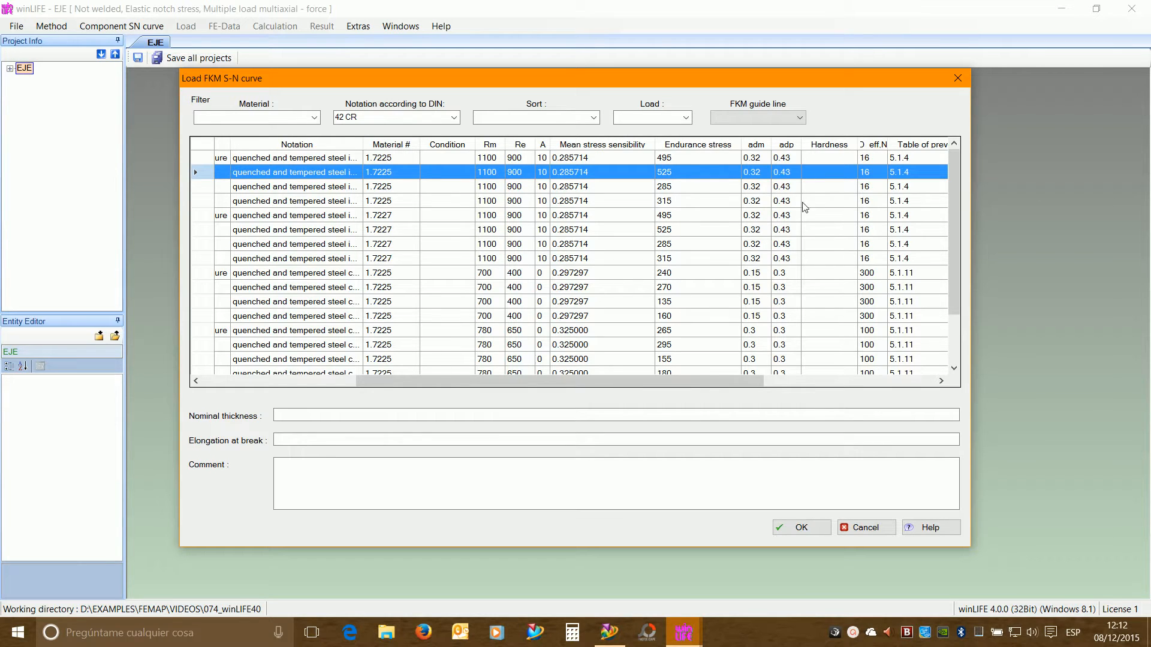
drag(755, 380, 845, 384)
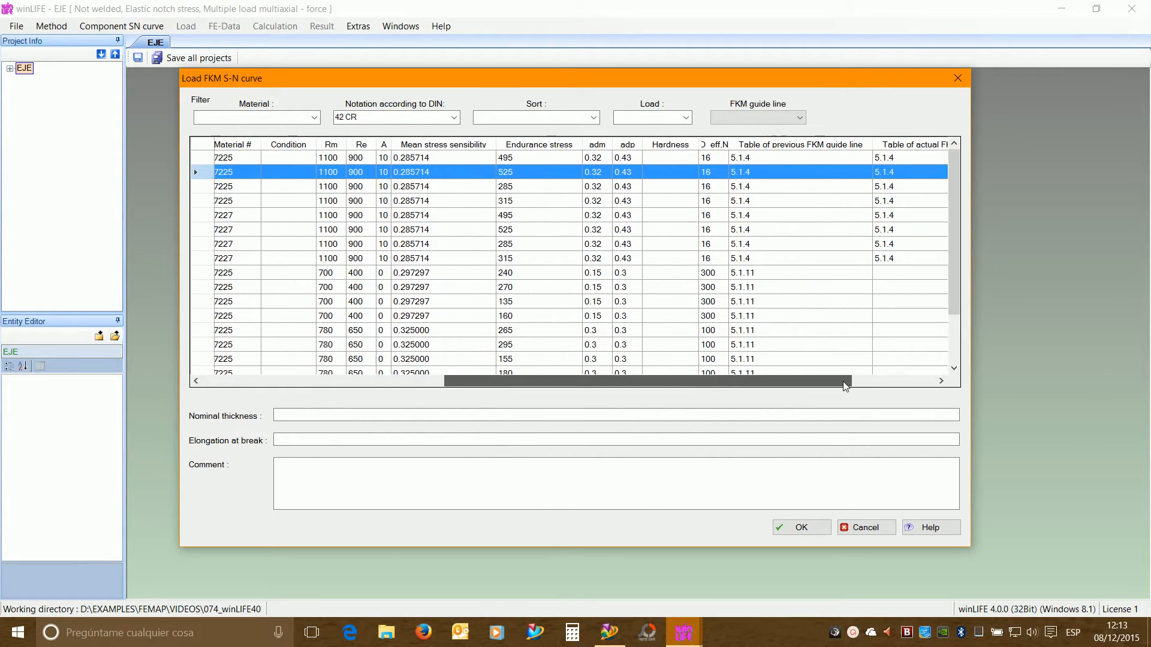
drag(728, 143, 746, 144)
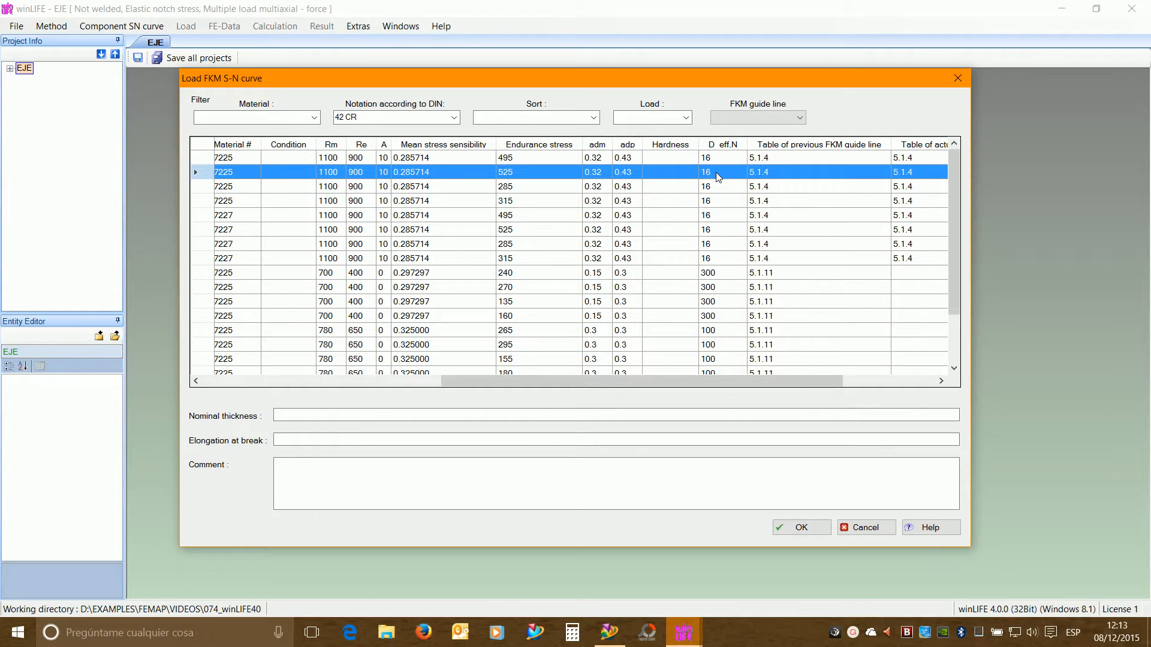
drag(829, 381, 508, 374)
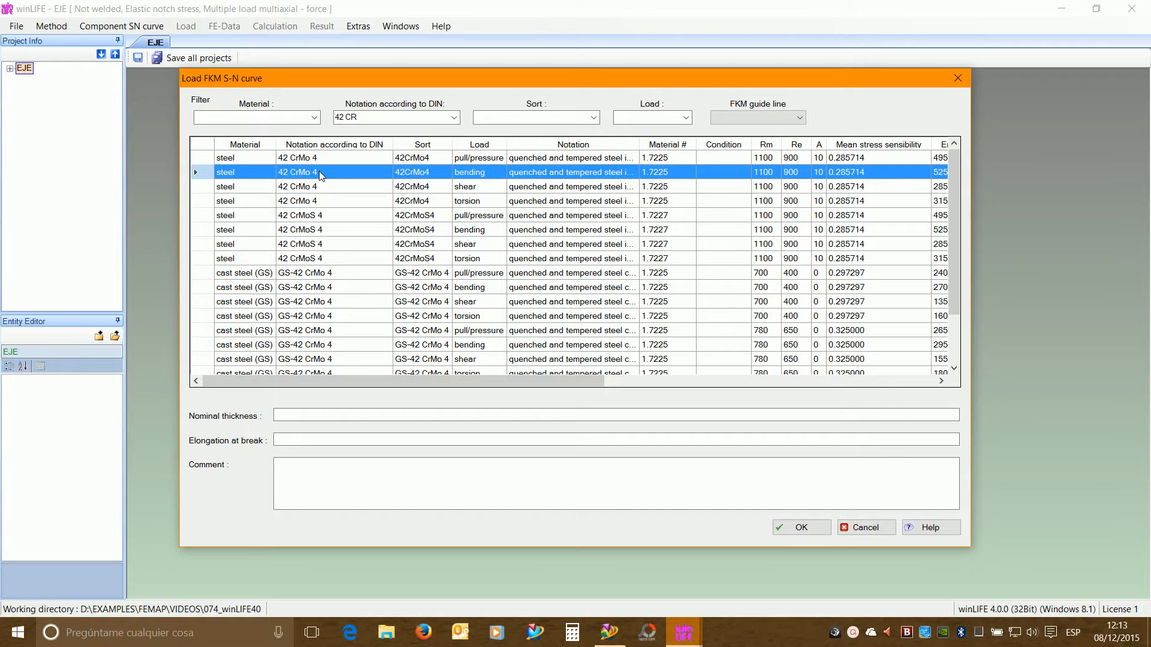
click(801, 528)
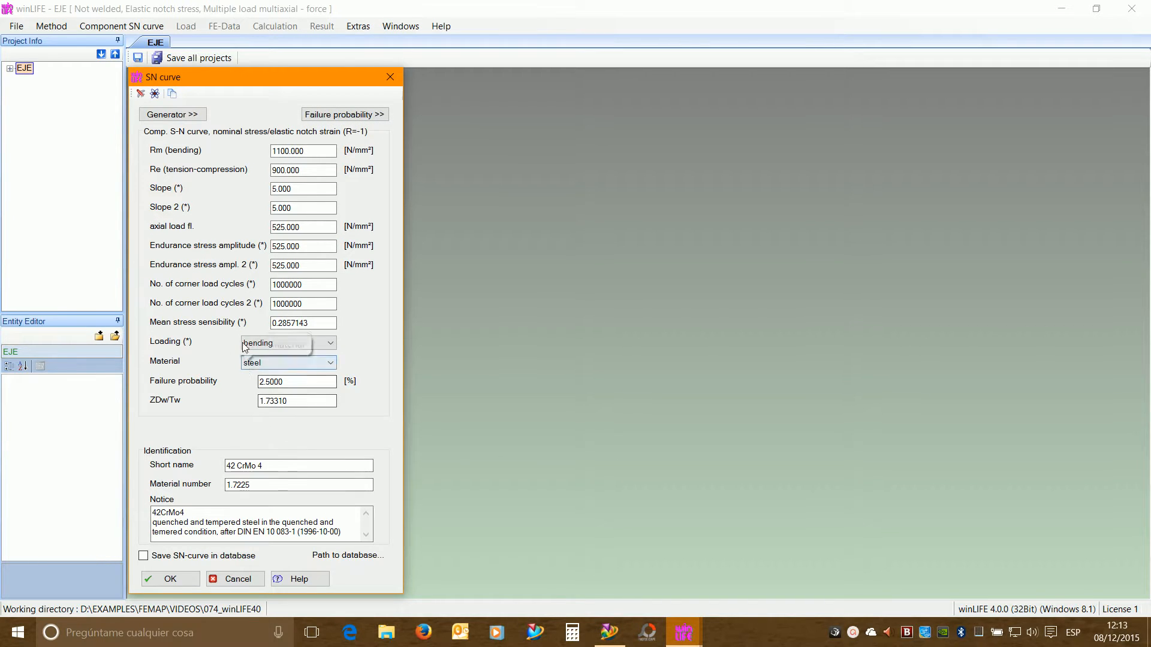
- Show the S-N curve generator parameters and set the surface roughness to 100 µm and D_eff to 20 mm
click(172, 116)
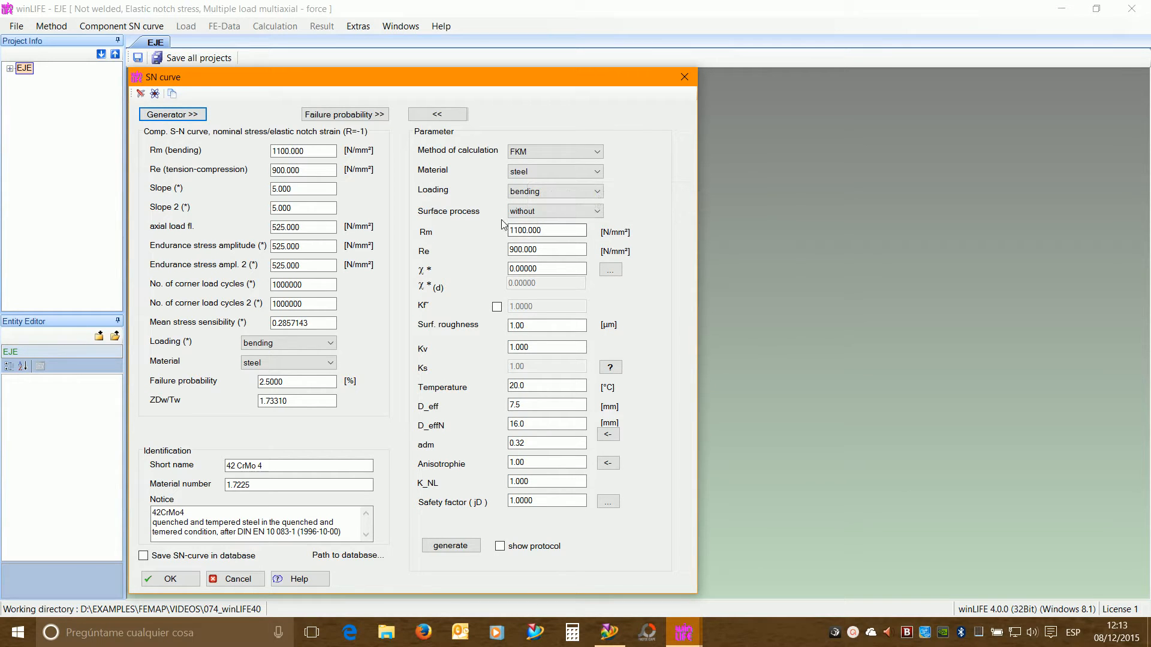
click(514, 499)
mouse_move(532, 326)
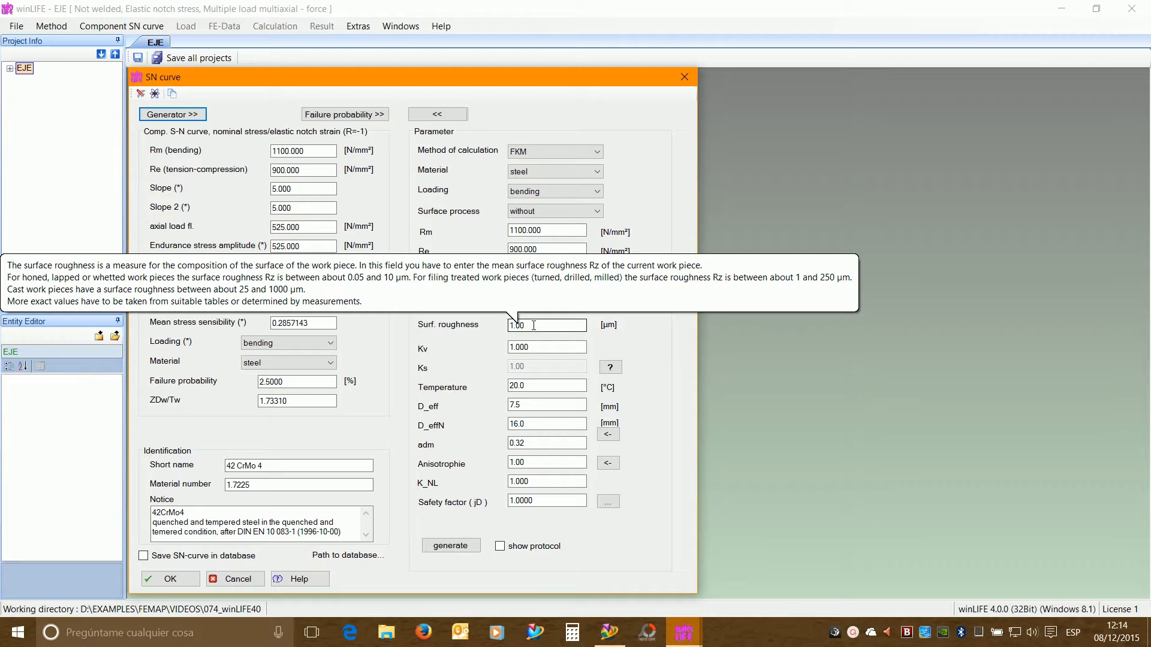
drag(534, 325, 501, 326)
text(100)
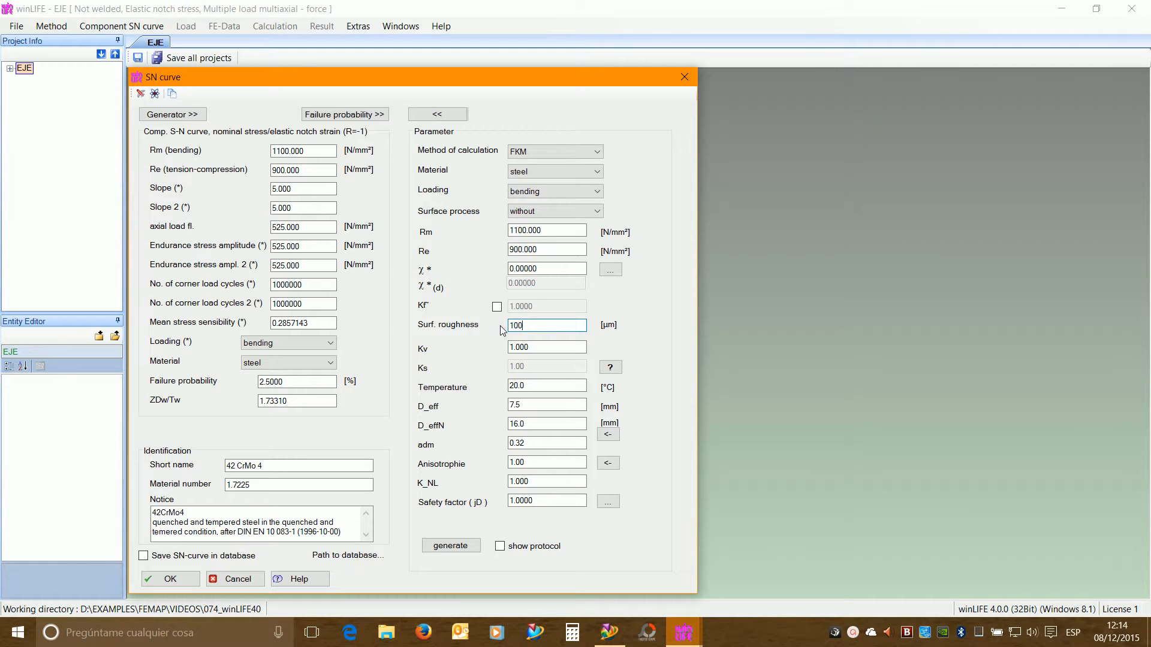
mouse_move(518, 328)
click(508, 403)
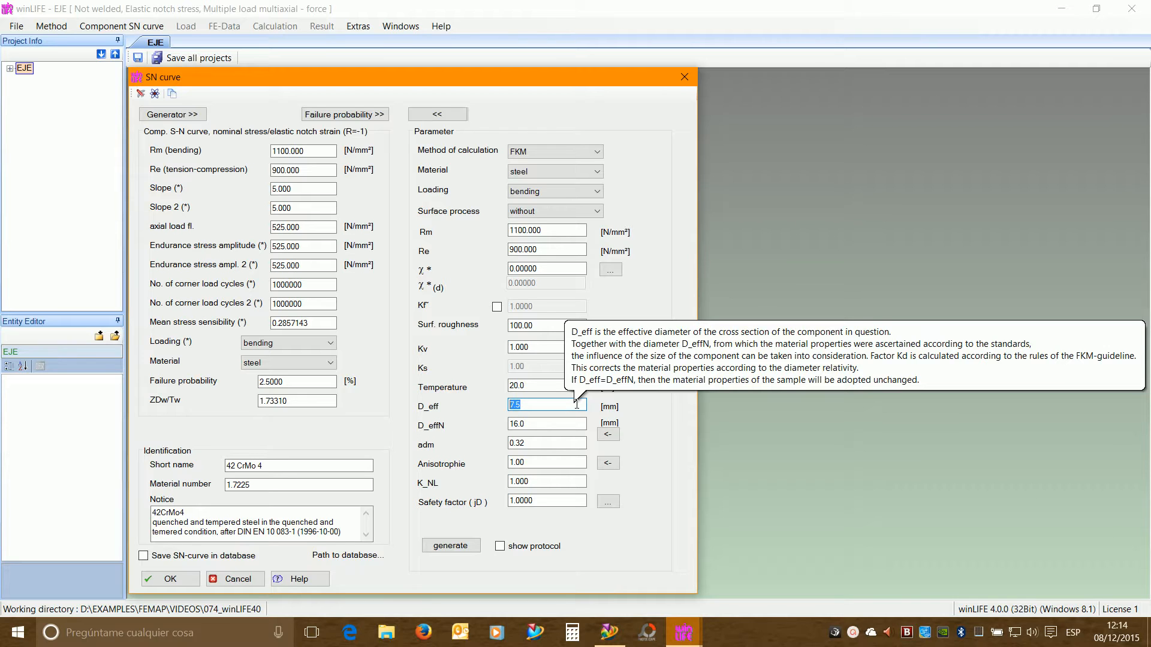
text(20)
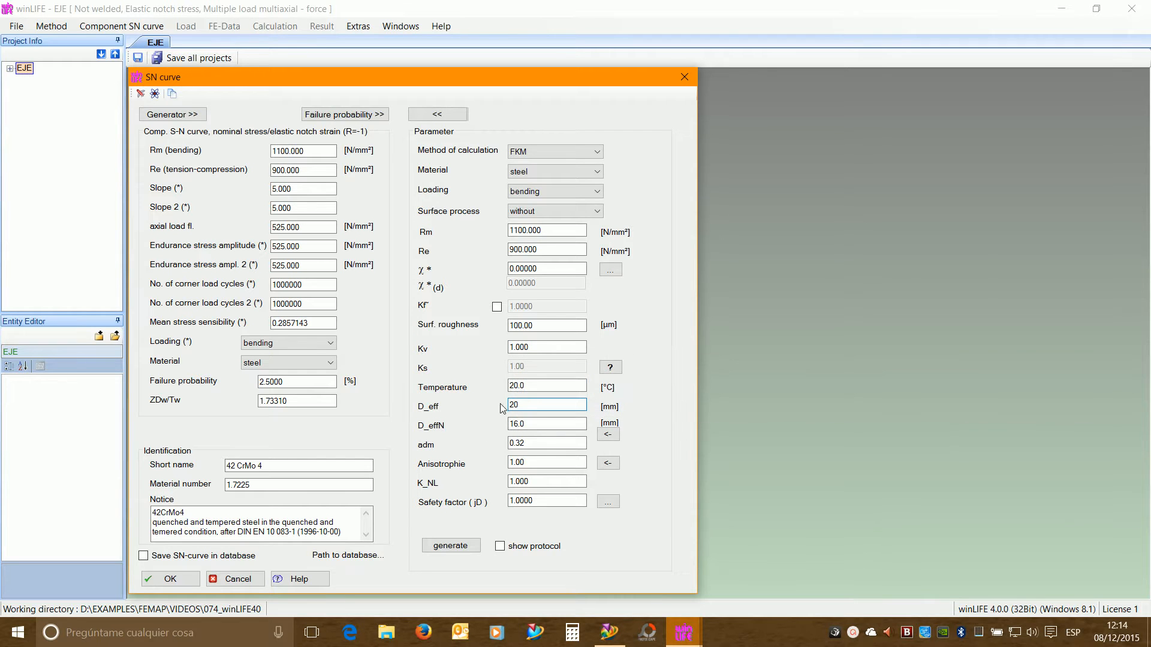
- Open the FKM safety factor settings for the S-N curve and move the dialog over the curve data
mouse_move(526, 405)
click(536, 502)
click(608, 501)
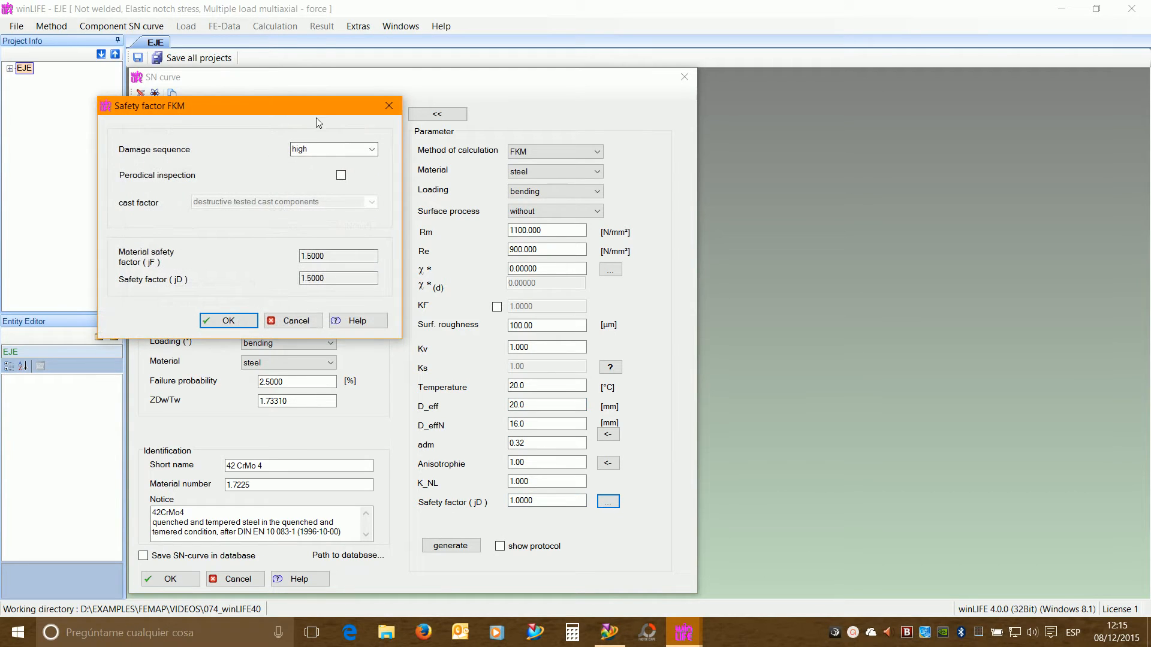
drag(316, 118, 504, 135)
- Compare the FKM safety factors for the middle, low and high damage sequences, ending with high selected
click(531, 172)
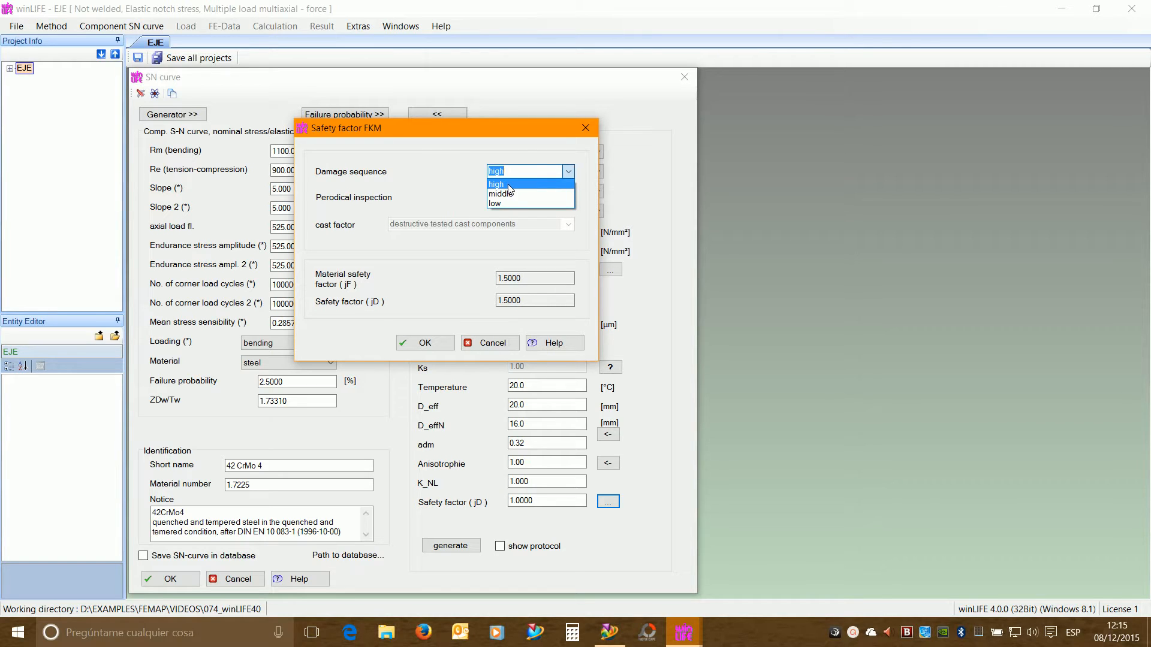
click(507, 194)
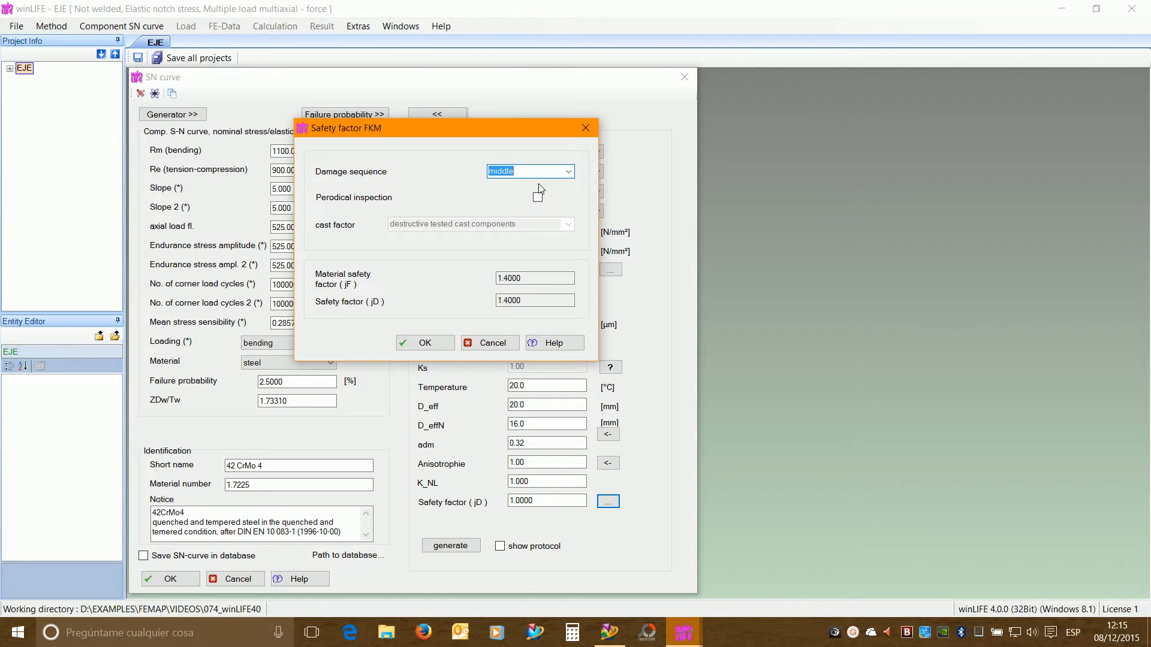
click(567, 172)
click(504, 204)
click(569, 173)
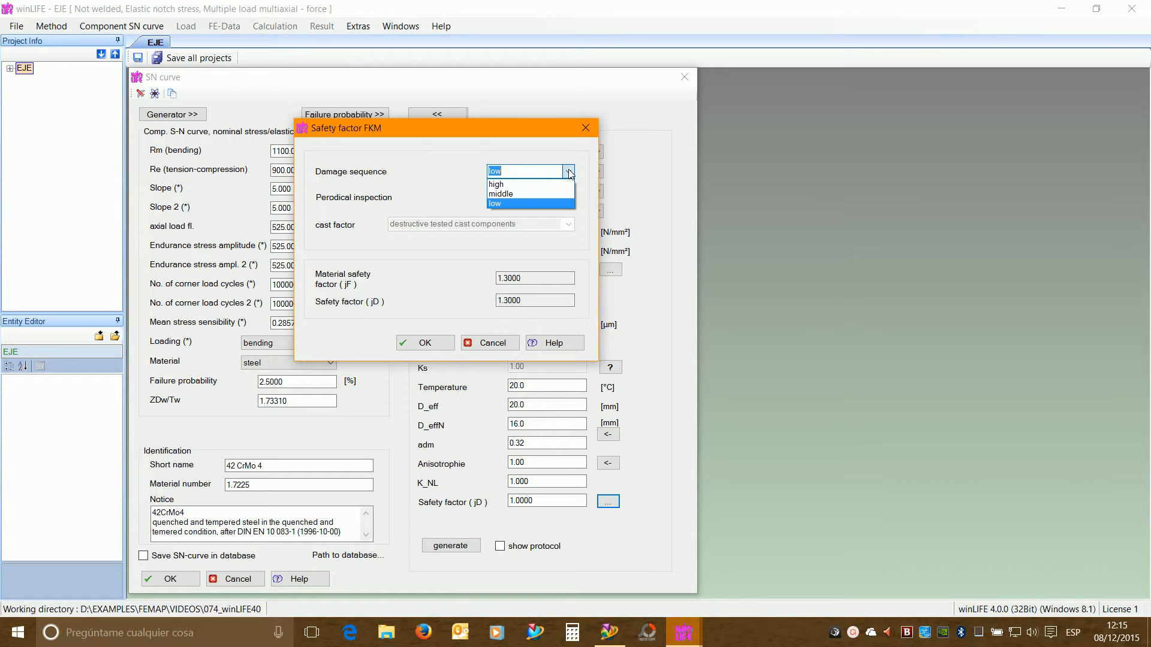
click(509, 186)
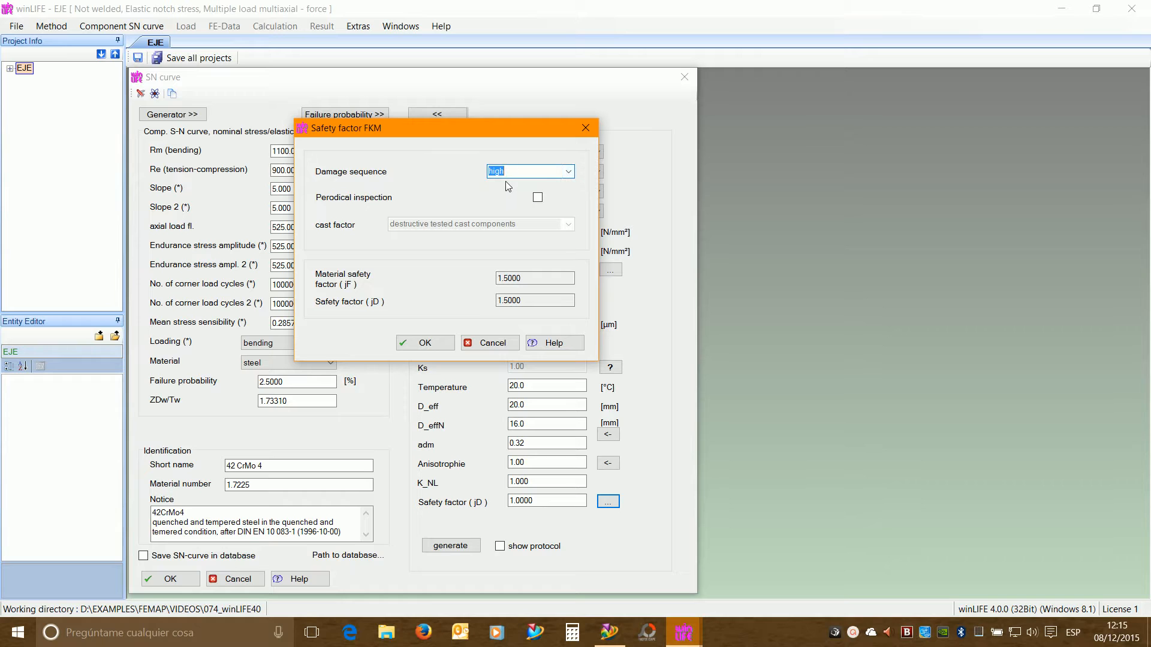
click(570, 174)
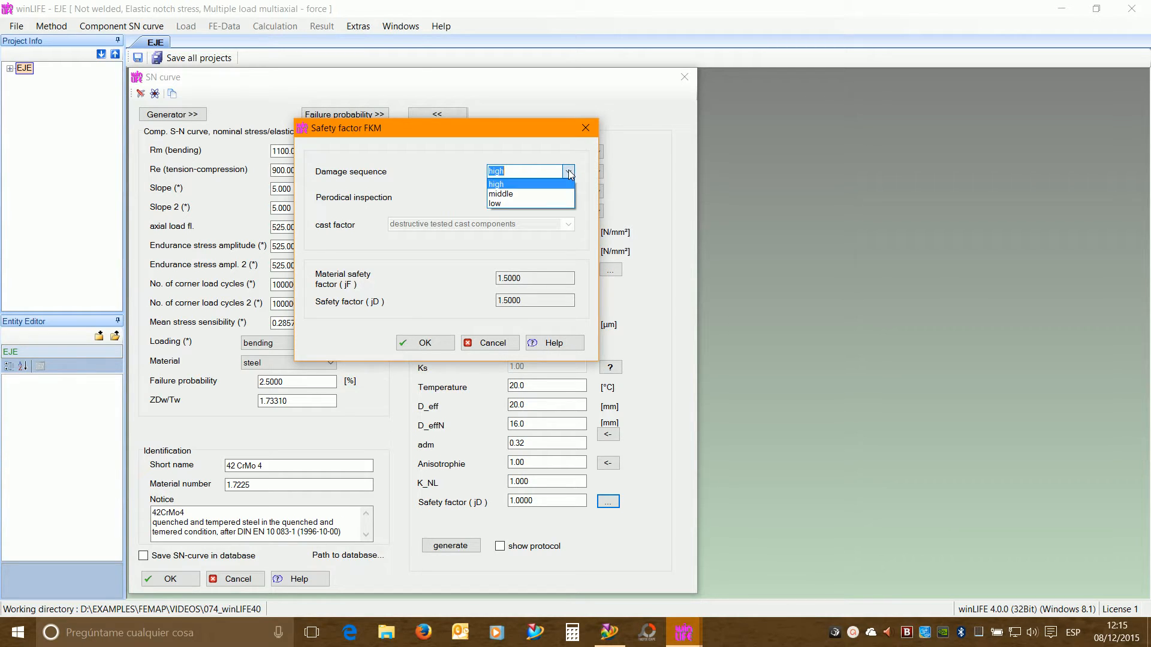
click(569, 173)
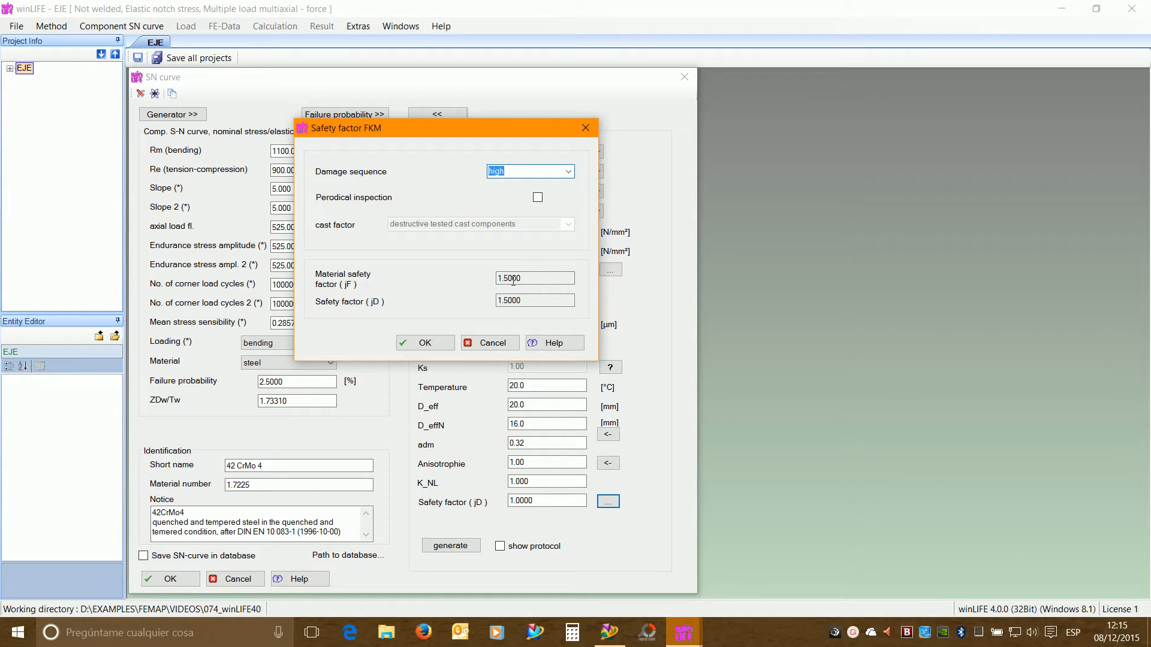
- Check the FKM safety factor for the low damage sequence and the periodical inspection option, then discard the safety factor settings
click(568, 171)
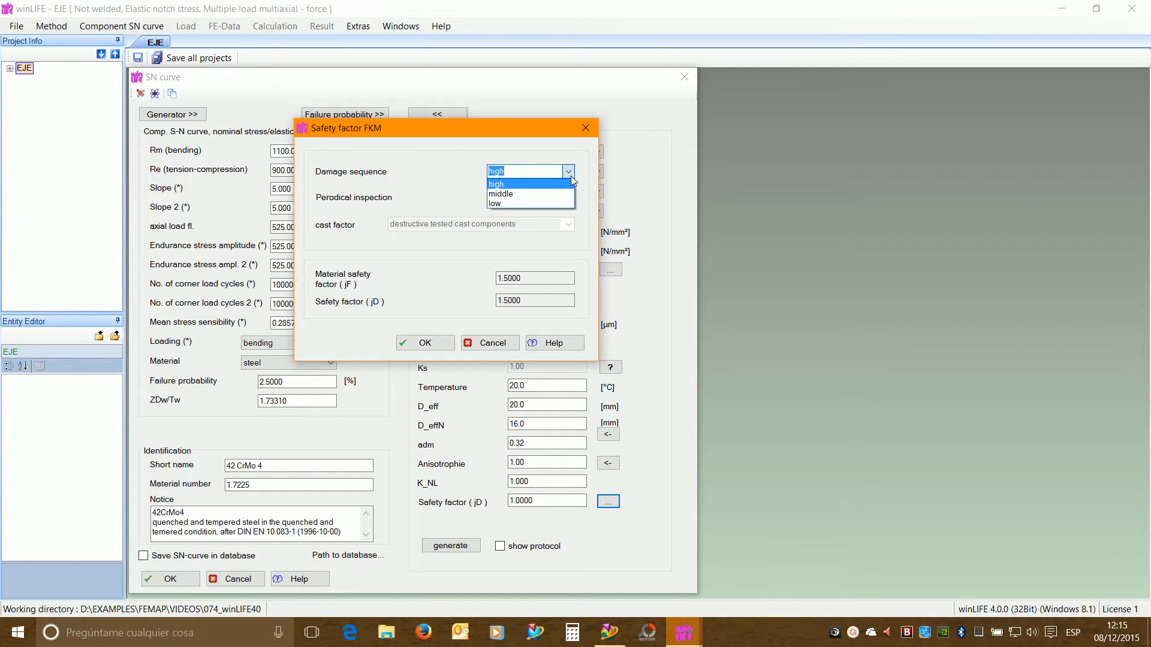
click(525, 205)
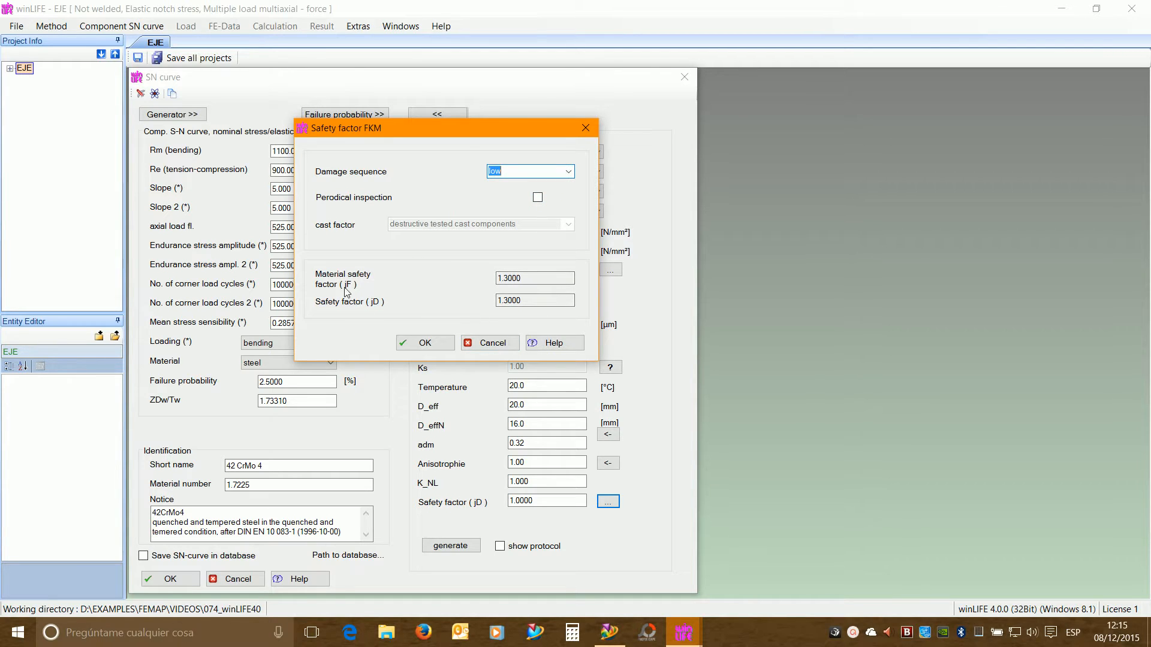
click(538, 198)
click(538, 198)
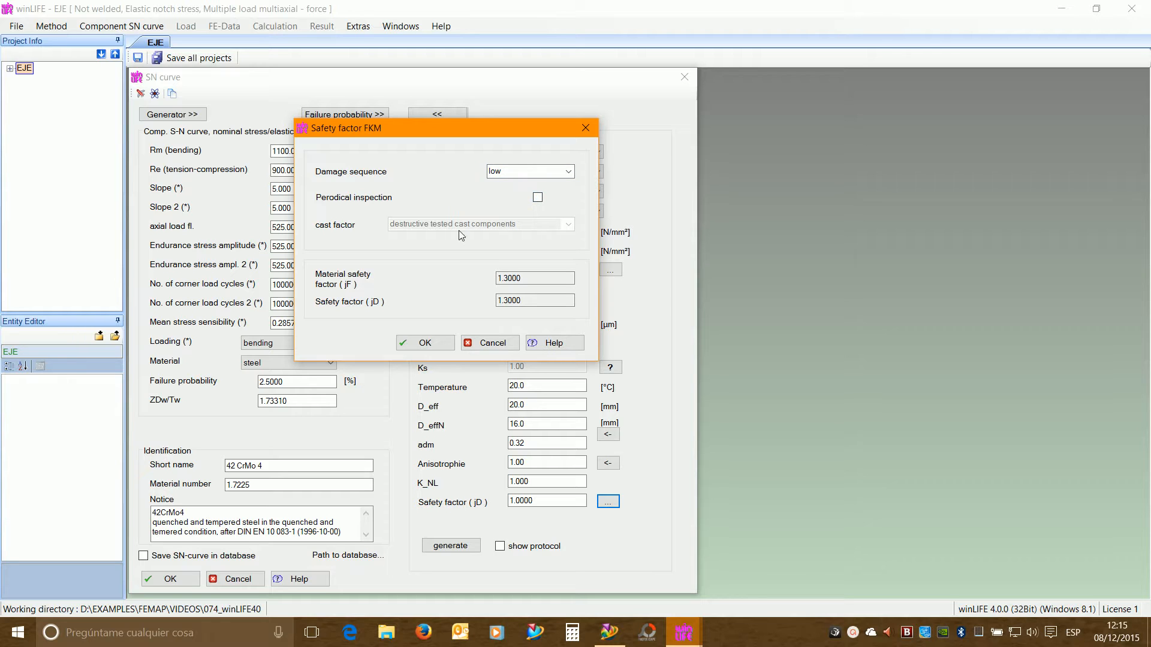
click(569, 172)
click(507, 347)
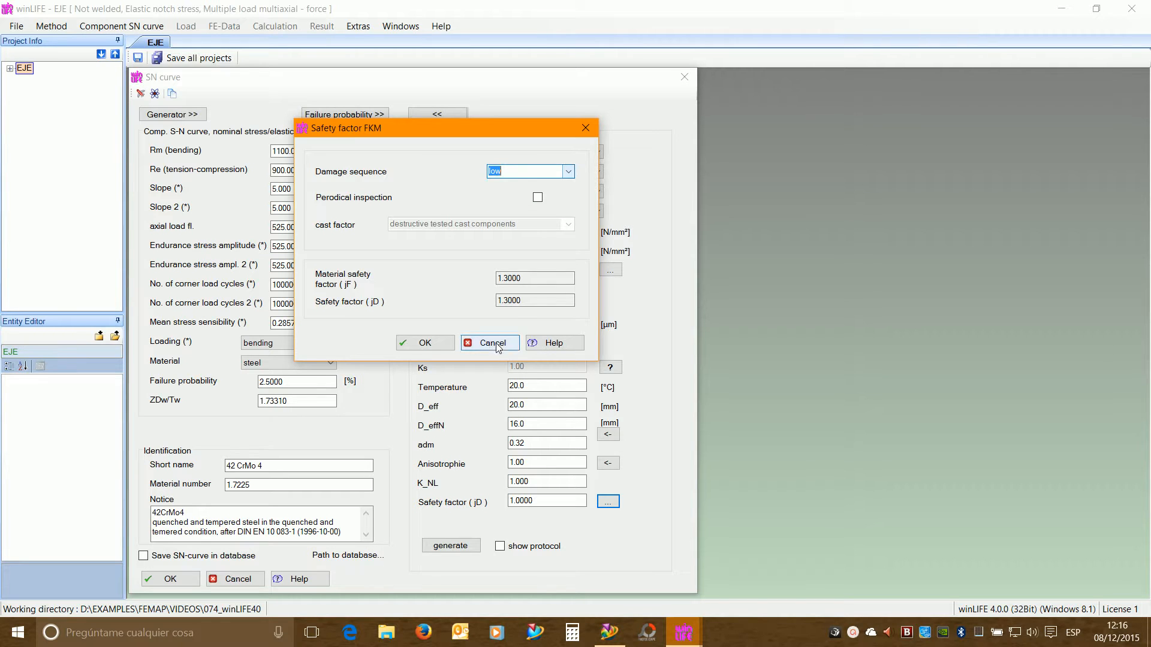
click(504, 347)
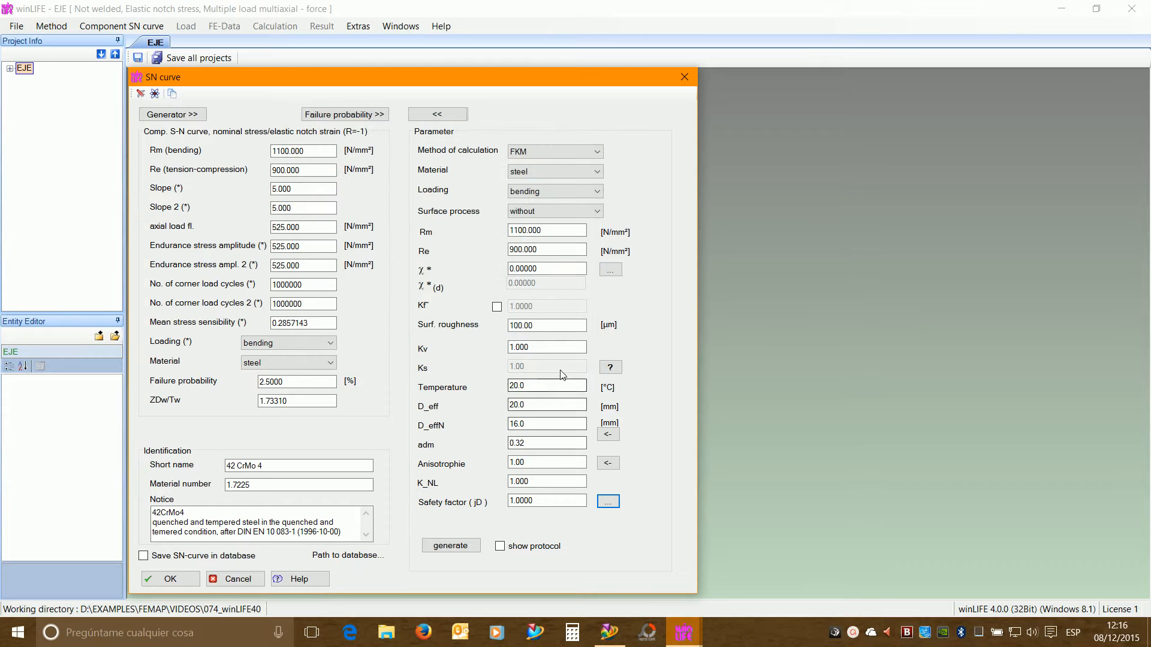
- Generate the FKM S-N curve for 42 CrMo 4 from the entered parameters, check its endurance stress amplitude and accept the curve
double_click(534, 405)
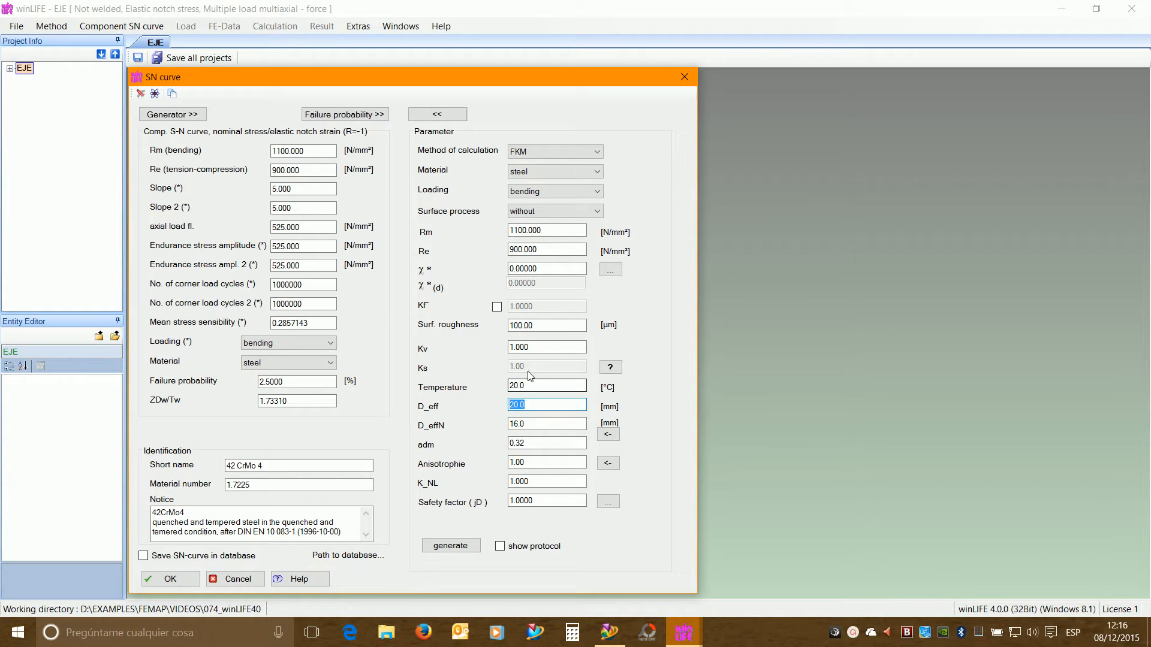
double_click(511, 326)
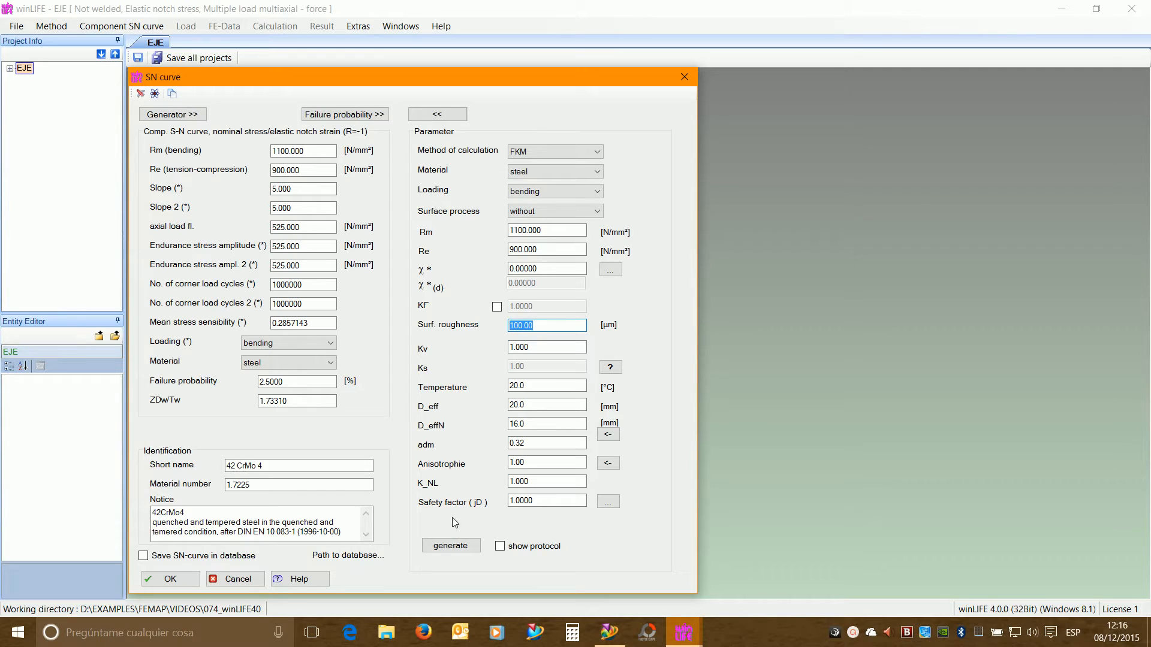
click(314, 247)
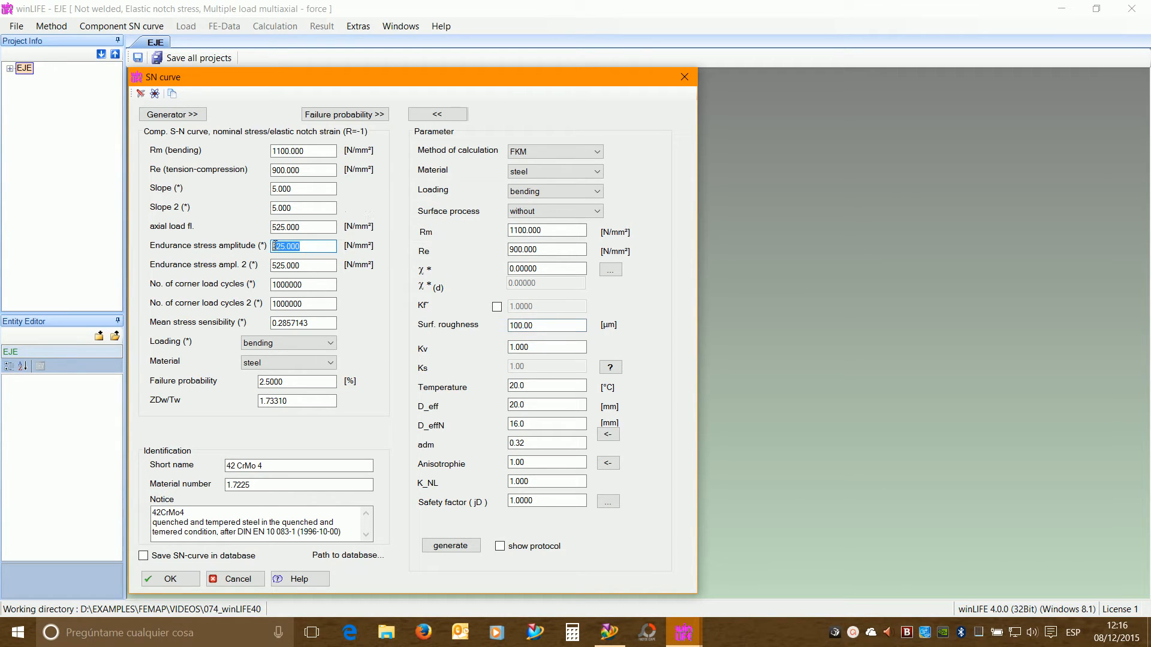
click(458, 550)
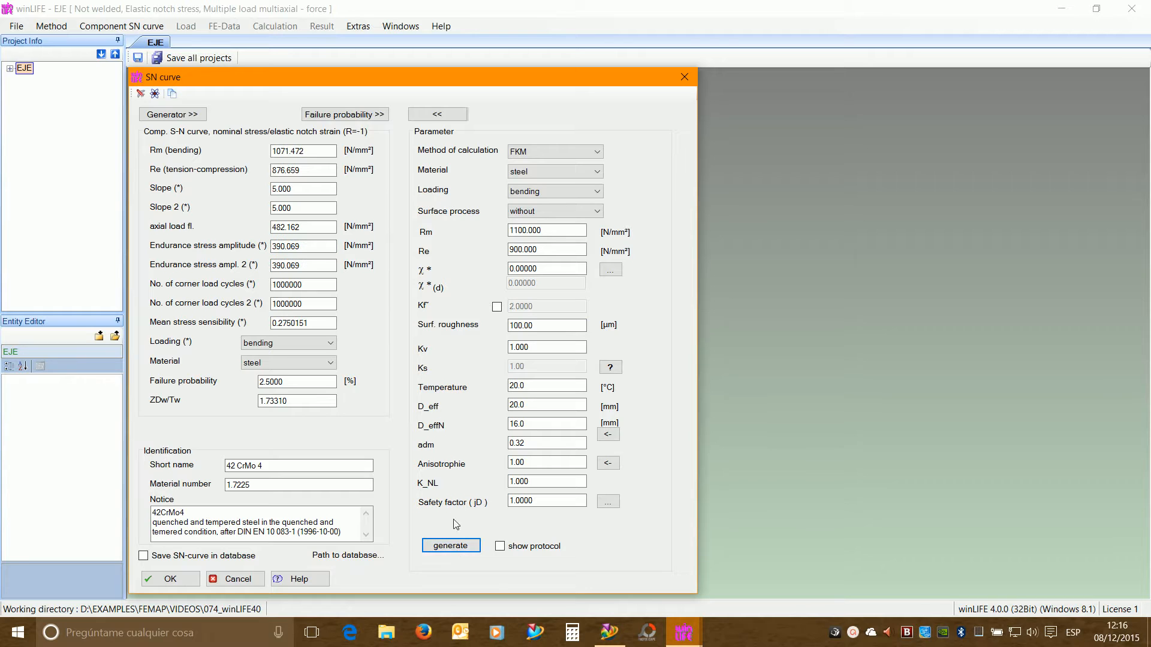
drag(314, 246, 273, 244)
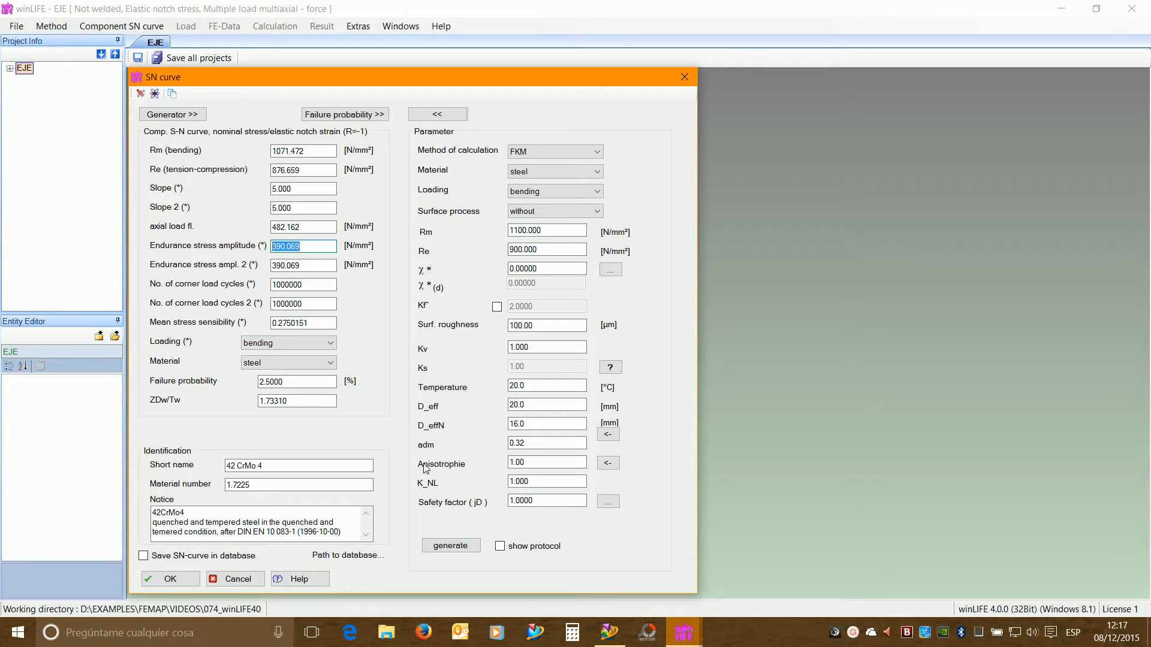
click(171, 579)
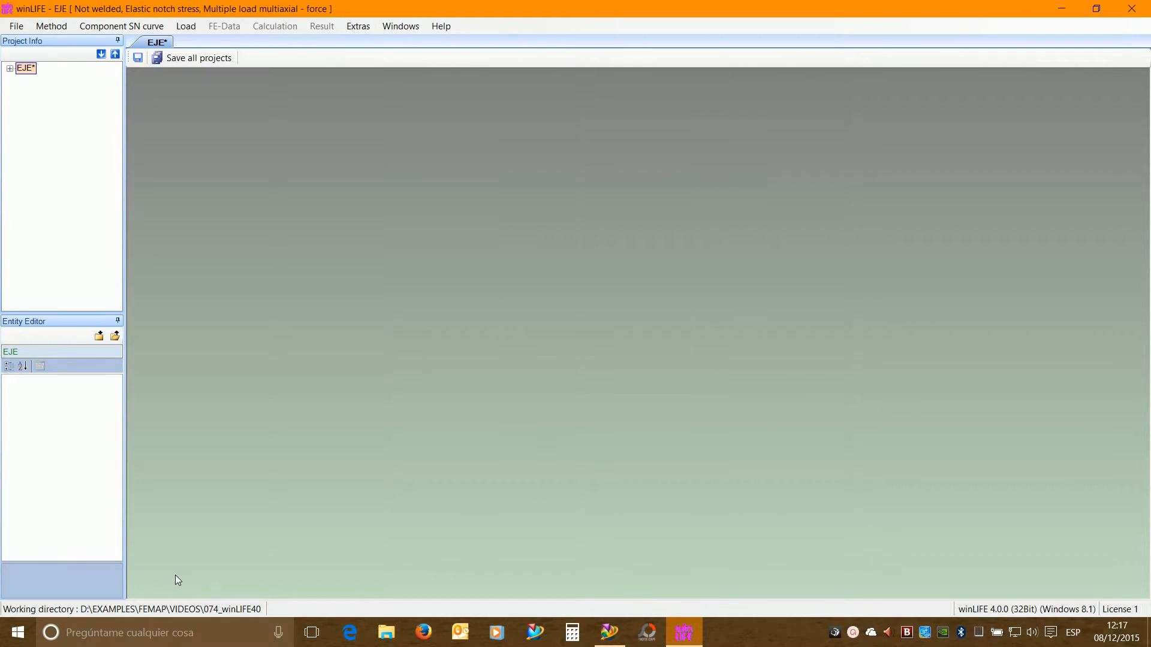
- Plot the component S-N curve with a grid and move the material legend clear of the endurance limit label
click(122, 26)
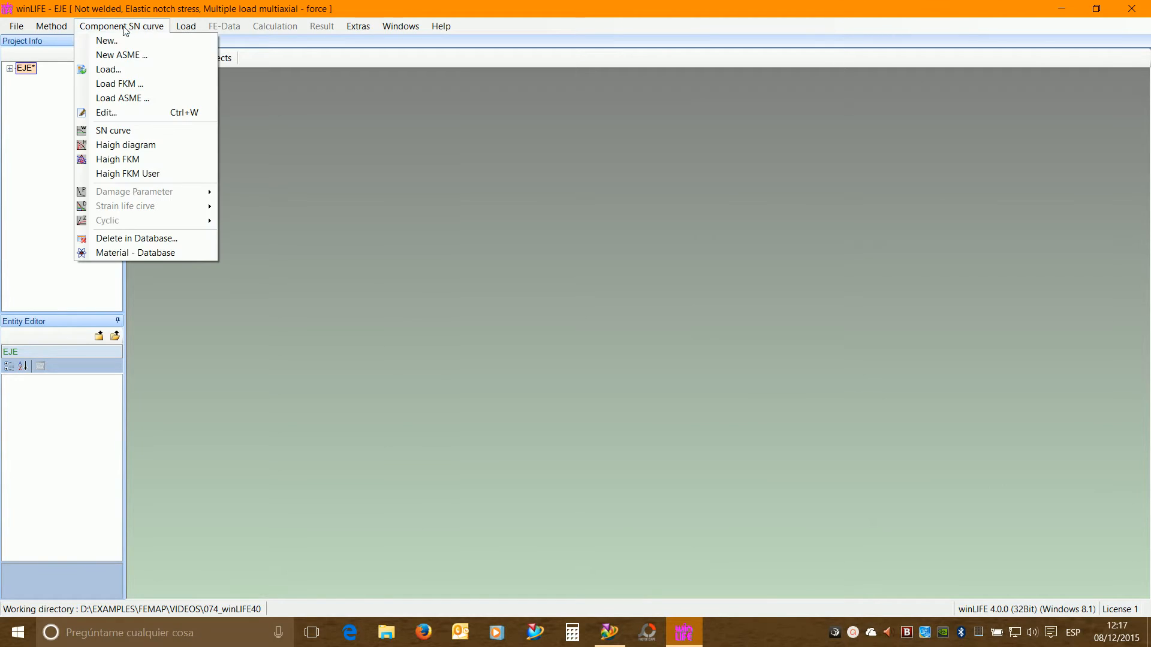
click(129, 132)
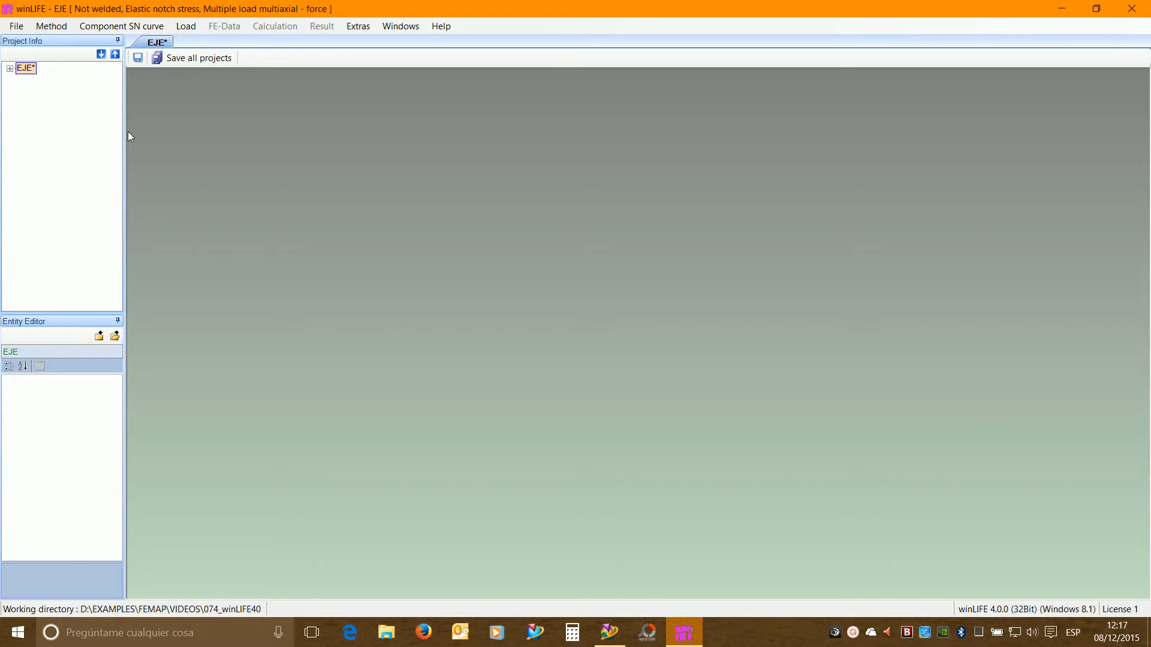
right_click(509, 251)
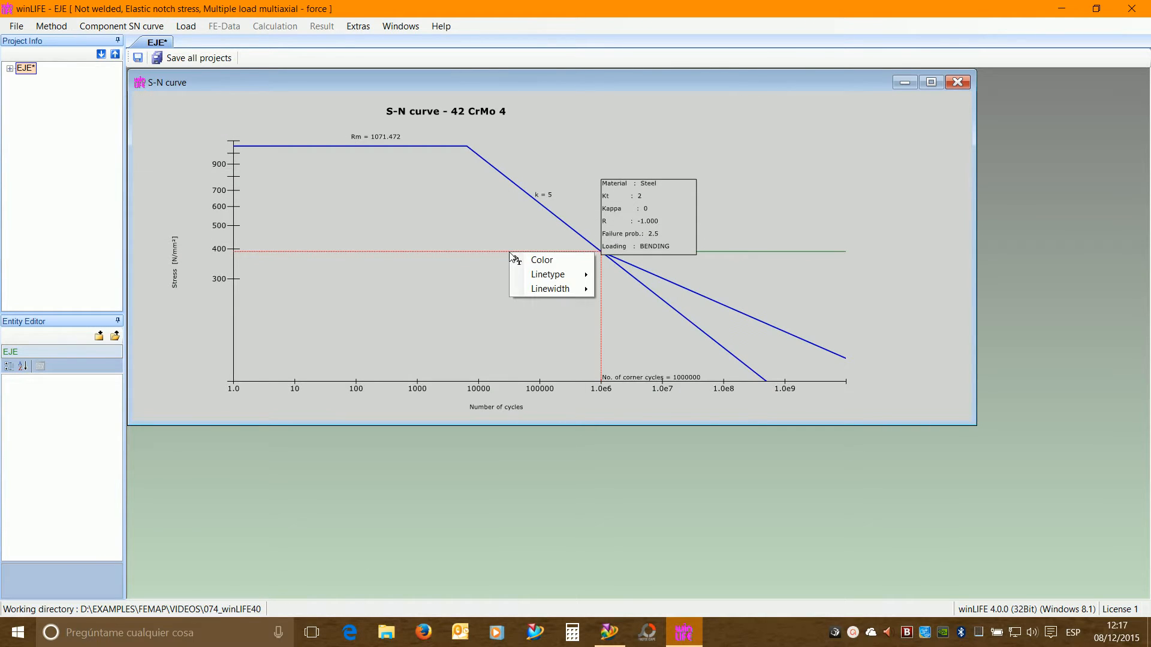
right_click(733, 280)
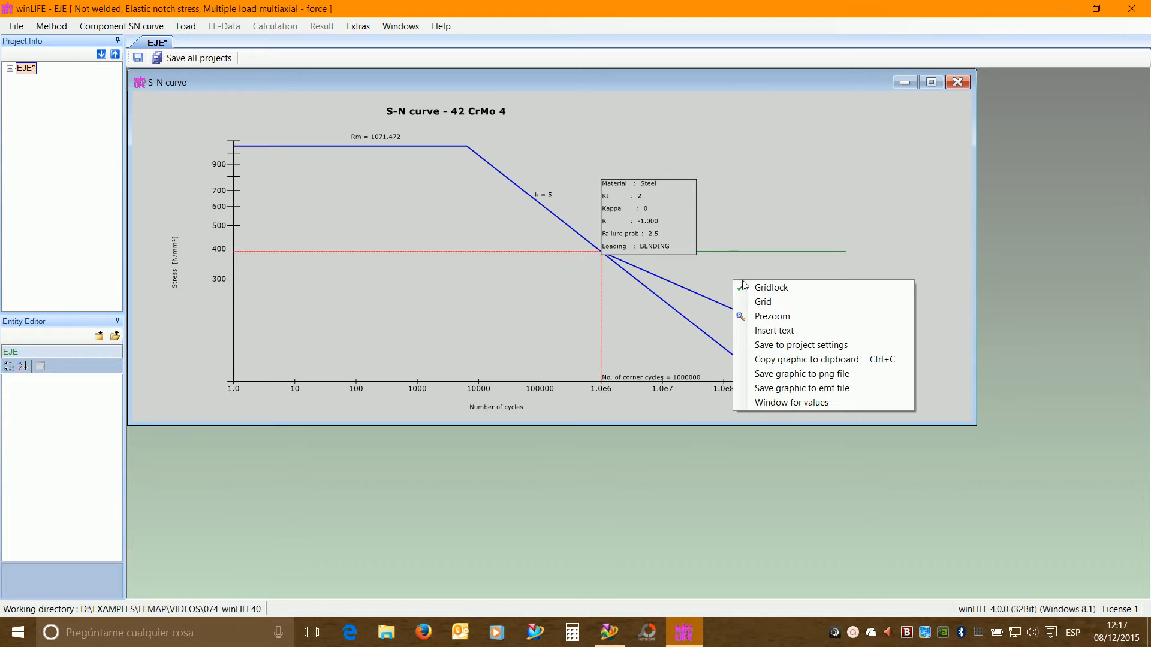
click(760, 301)
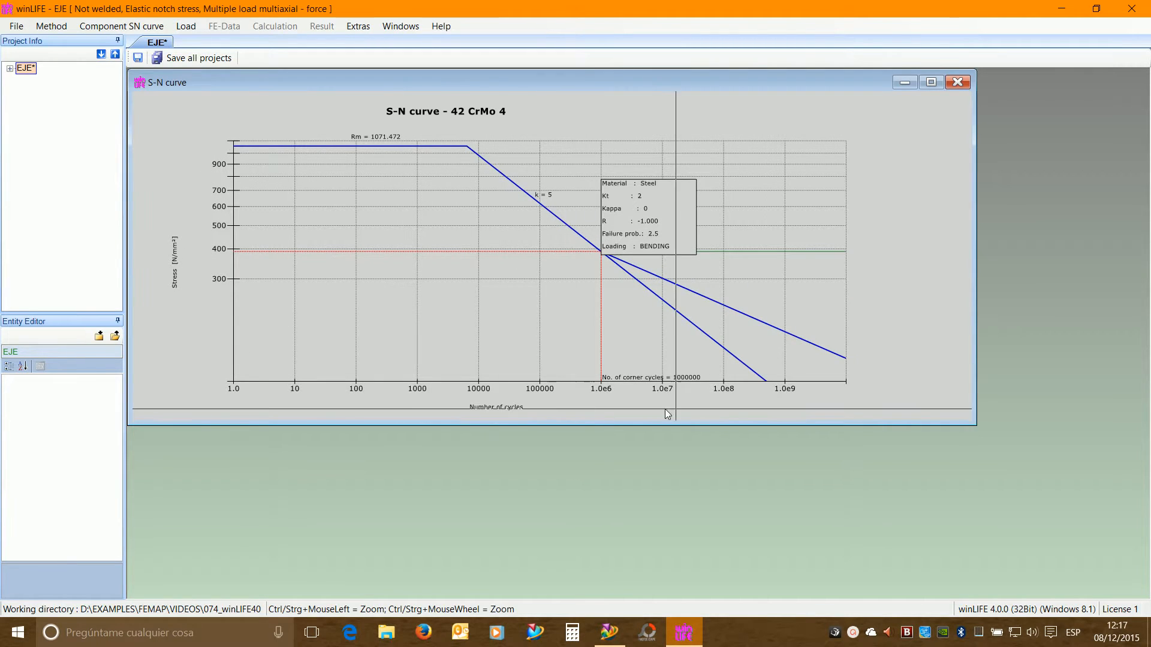
drag(645, 199, 760, 225)
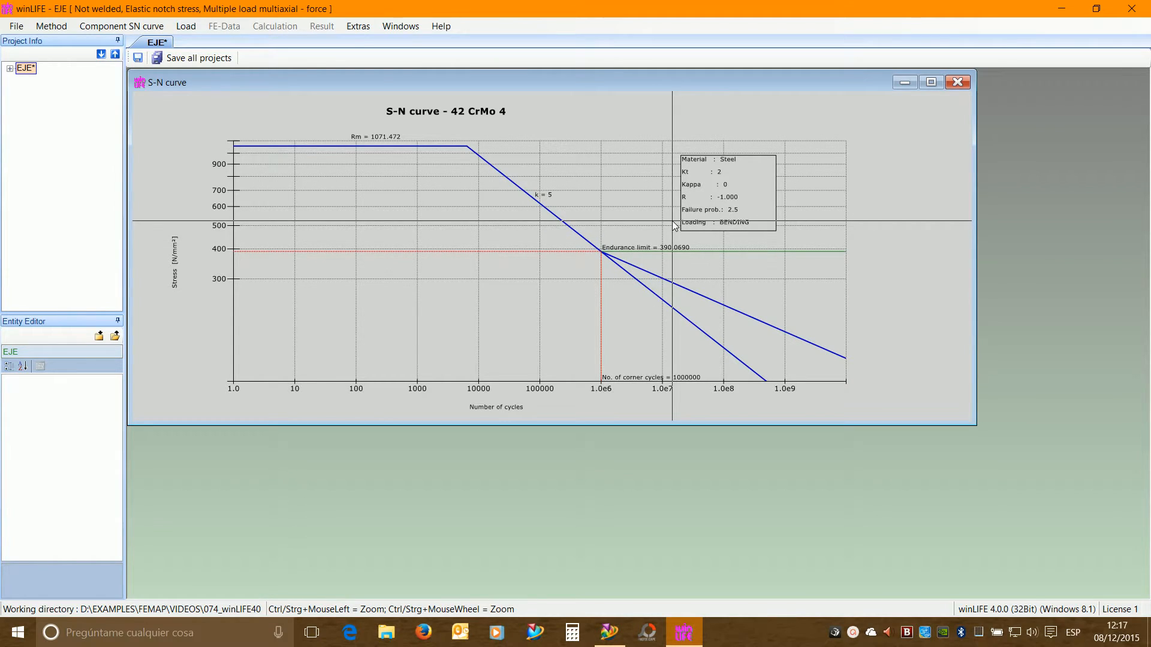
- Plot the Haigh FKM User diagram with a grid and move its window partly off the S-N curve plot
click(112, 27)
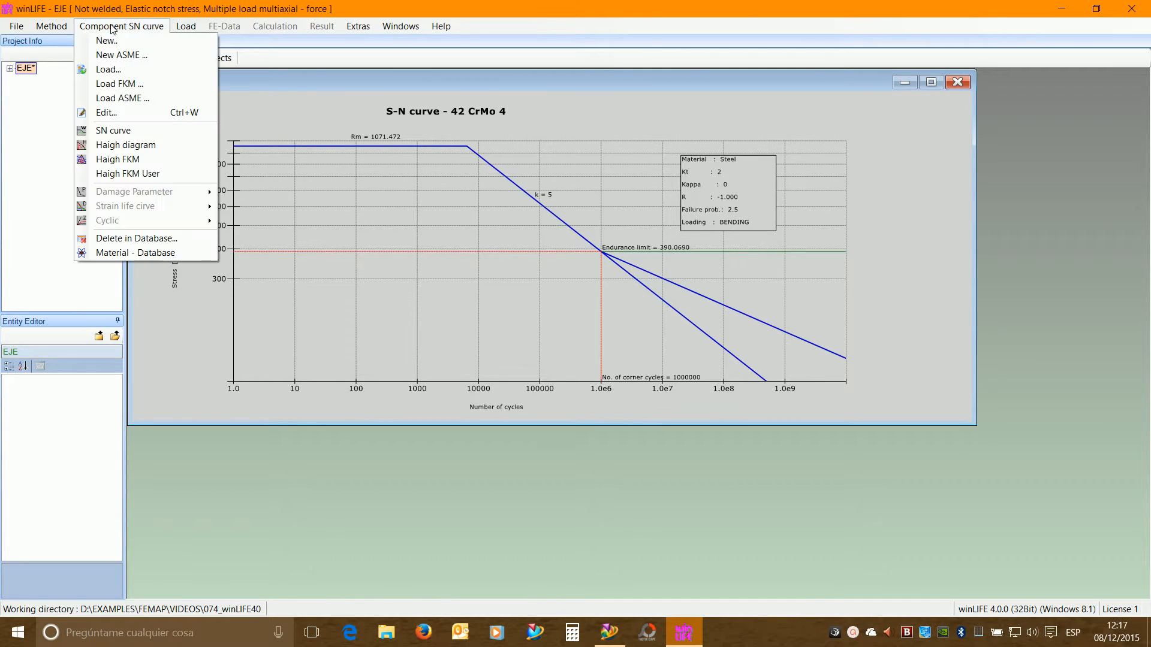
click(138, 176)
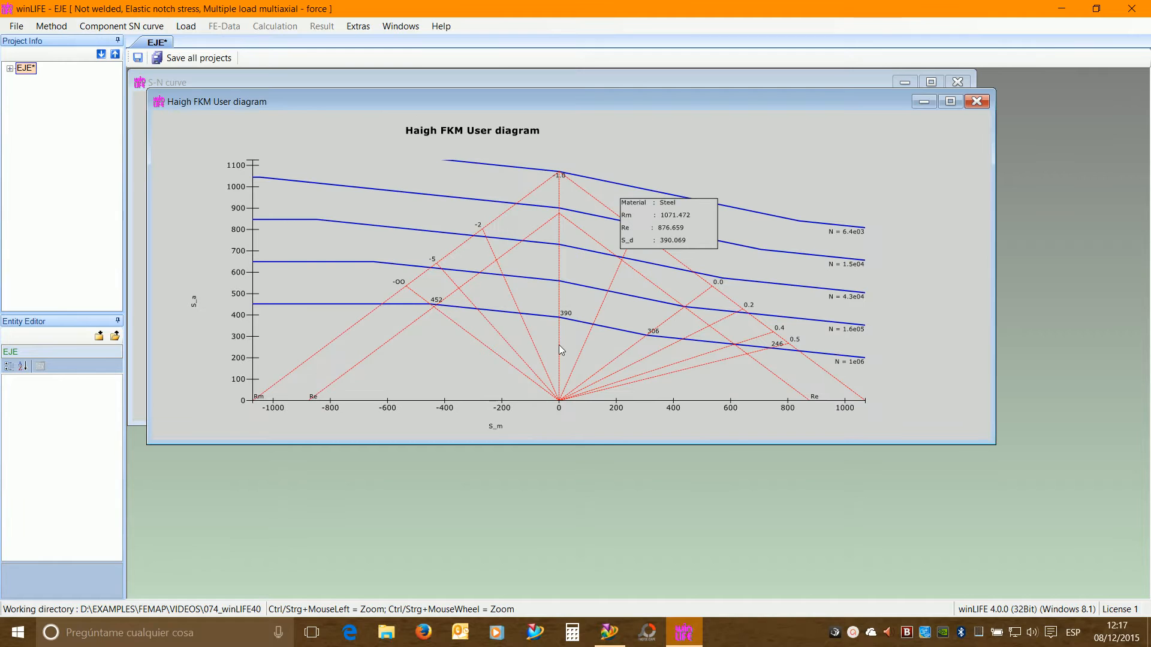
right_click(725, 175)
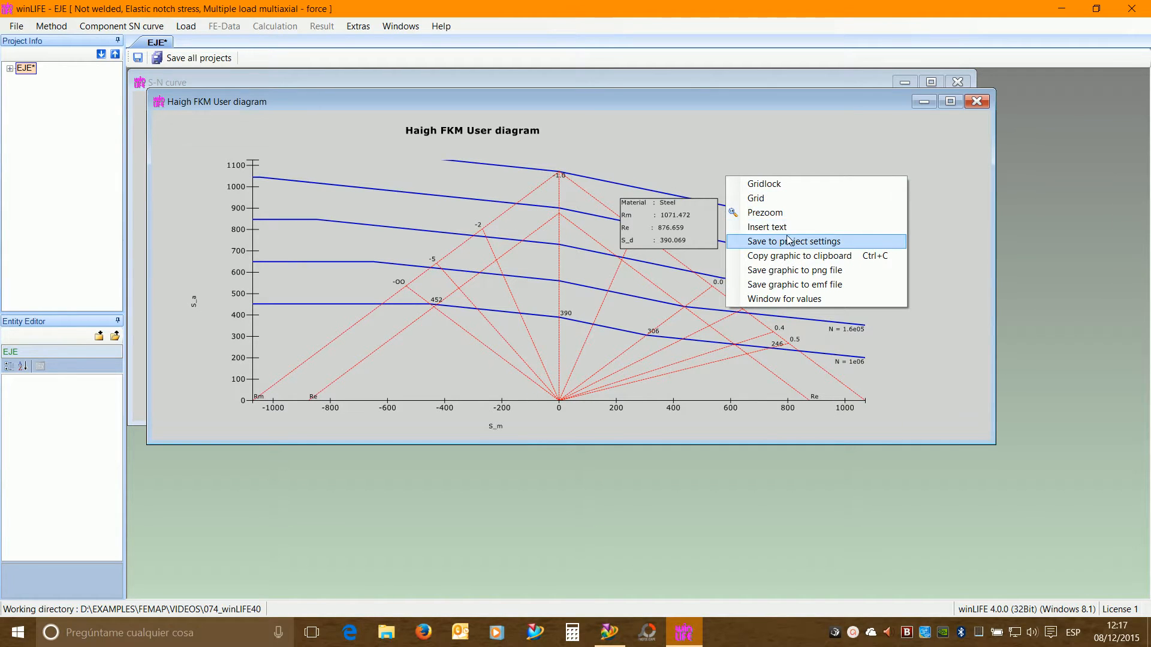
click(764, 199)
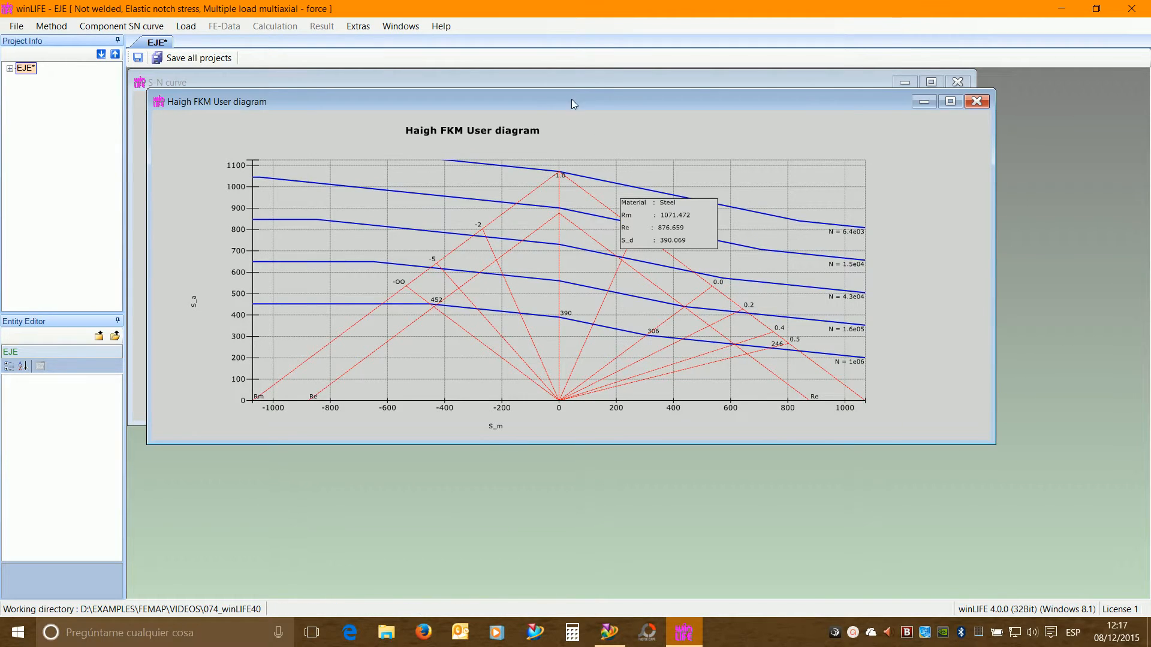
drag(570, 99, 615, 181)
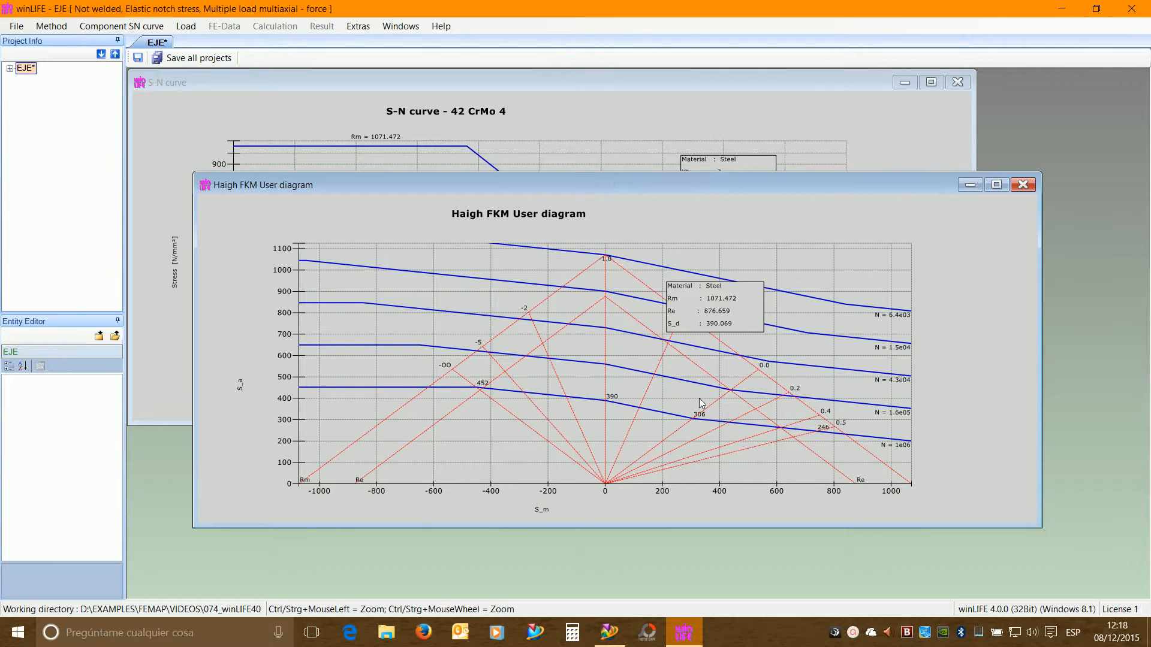
- Tile the Haigh FKM User diagram and the S-N curve windows so that they stand side by side
click(400, 26)
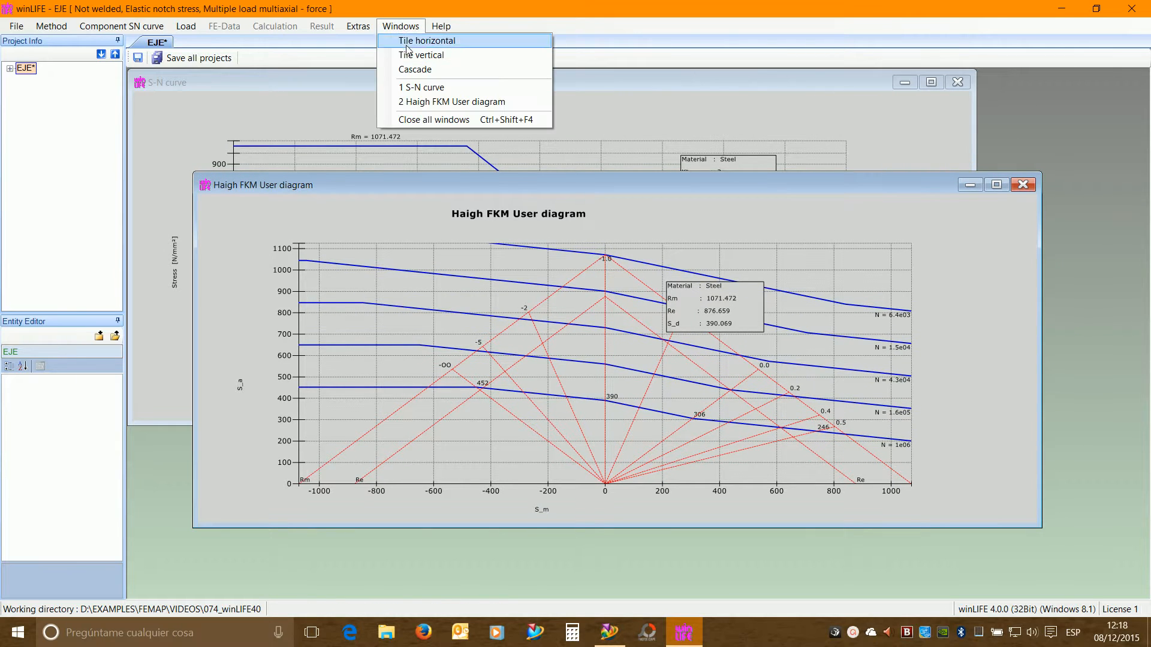
click(424, 55)
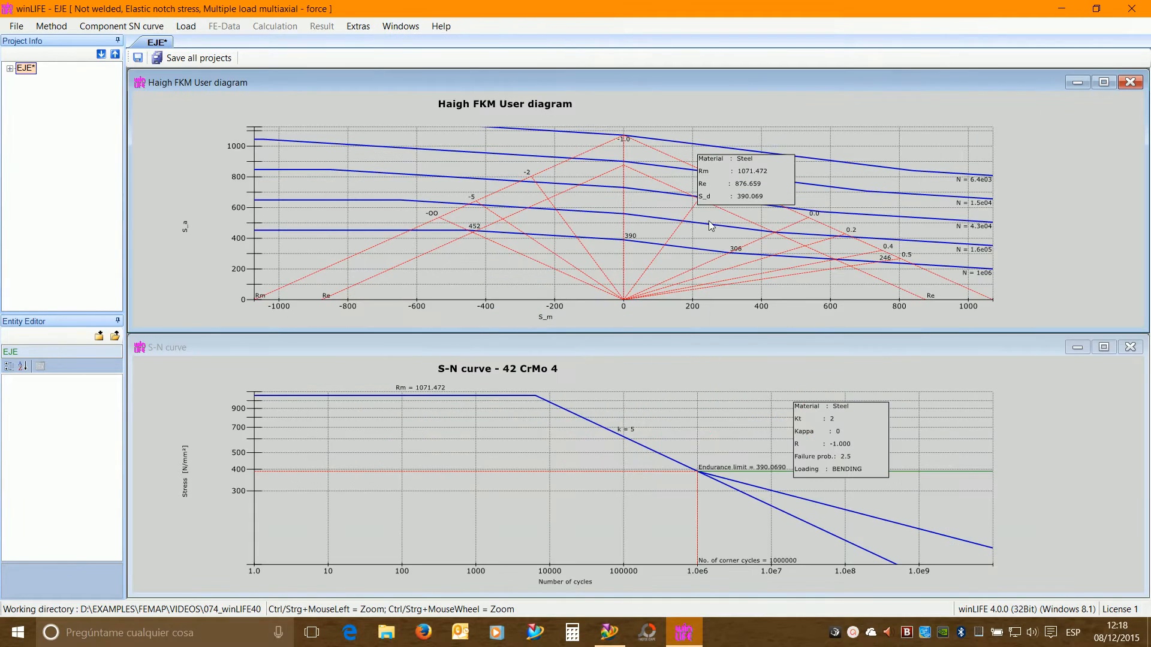
click(401, 25)
click(421, 57)
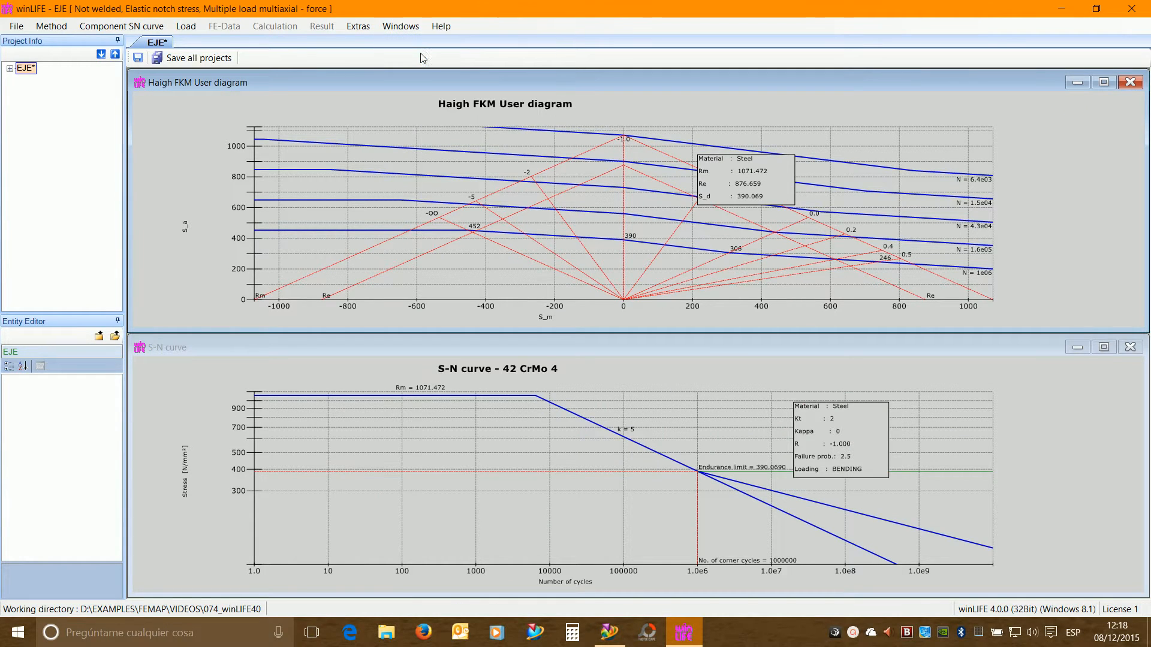
click(401, 25)
click(408, 40)
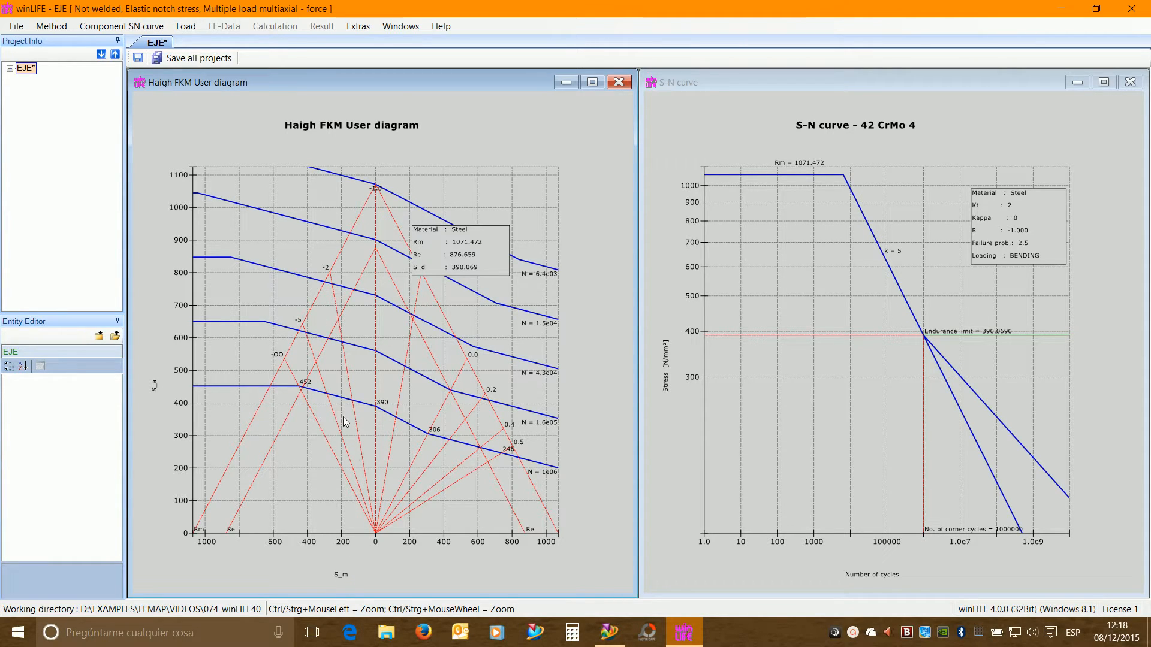
- Close all open diagram windows of the EJE project
click(117, 27)
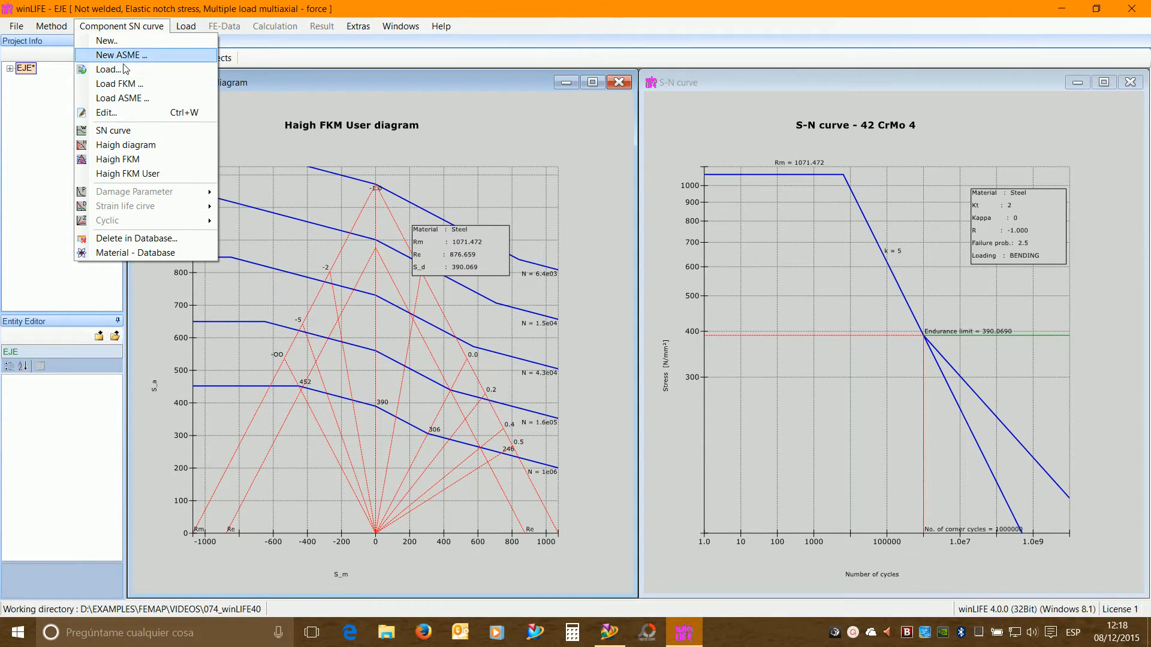
mouse_move(181, 28)
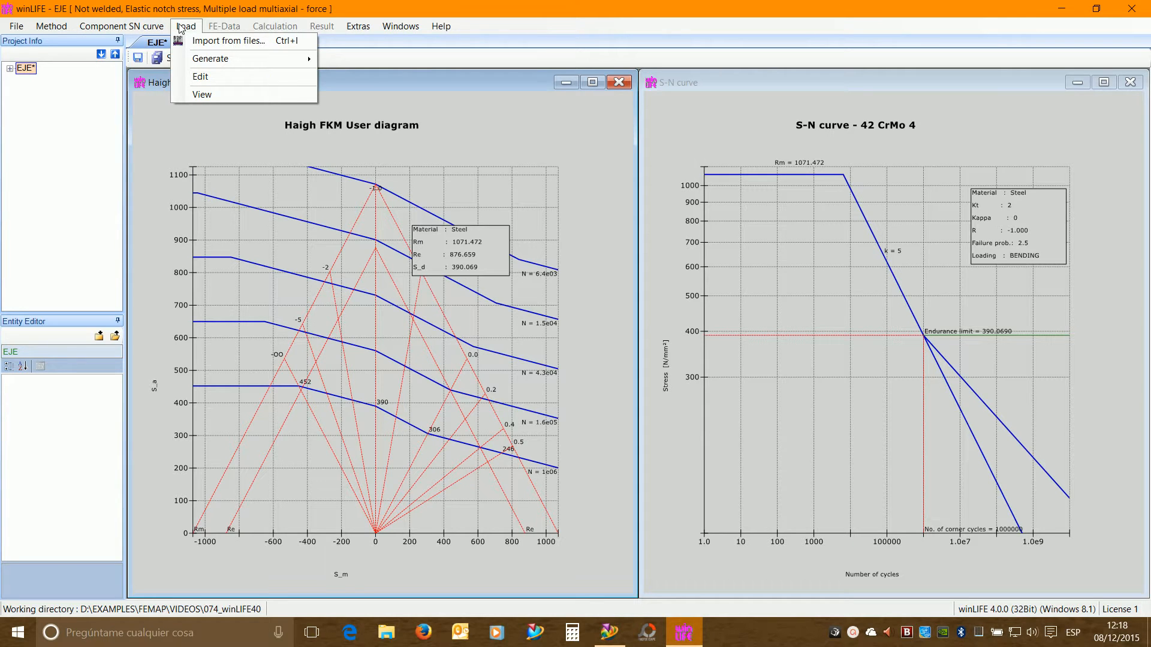
click(181, 27)
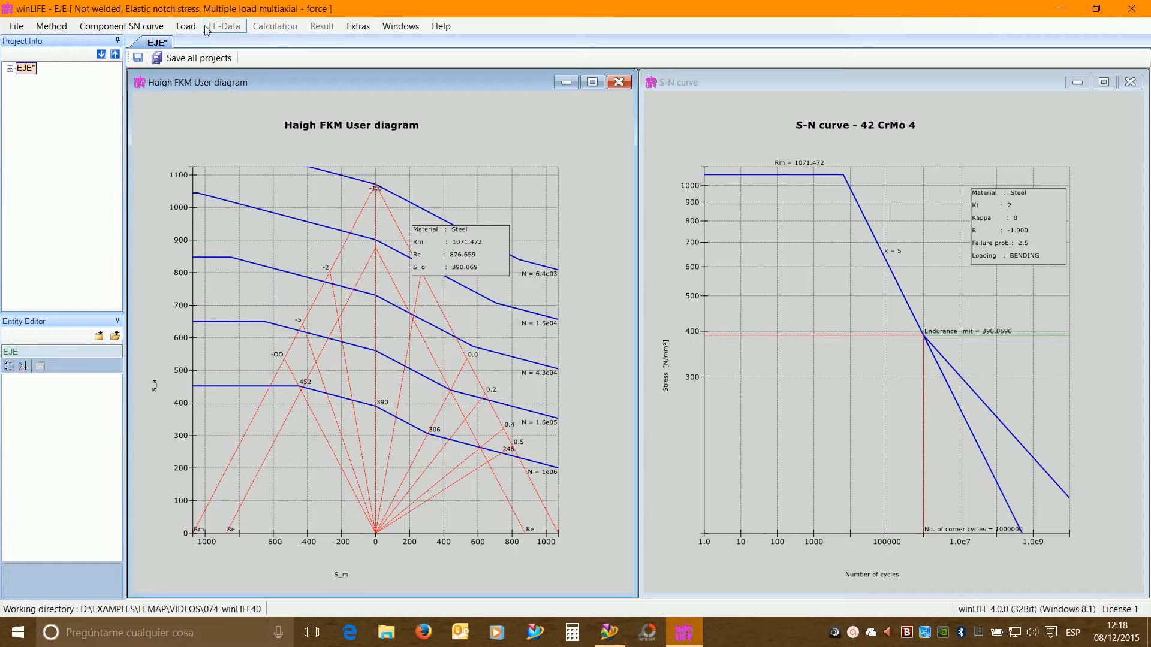
click(393, 28)
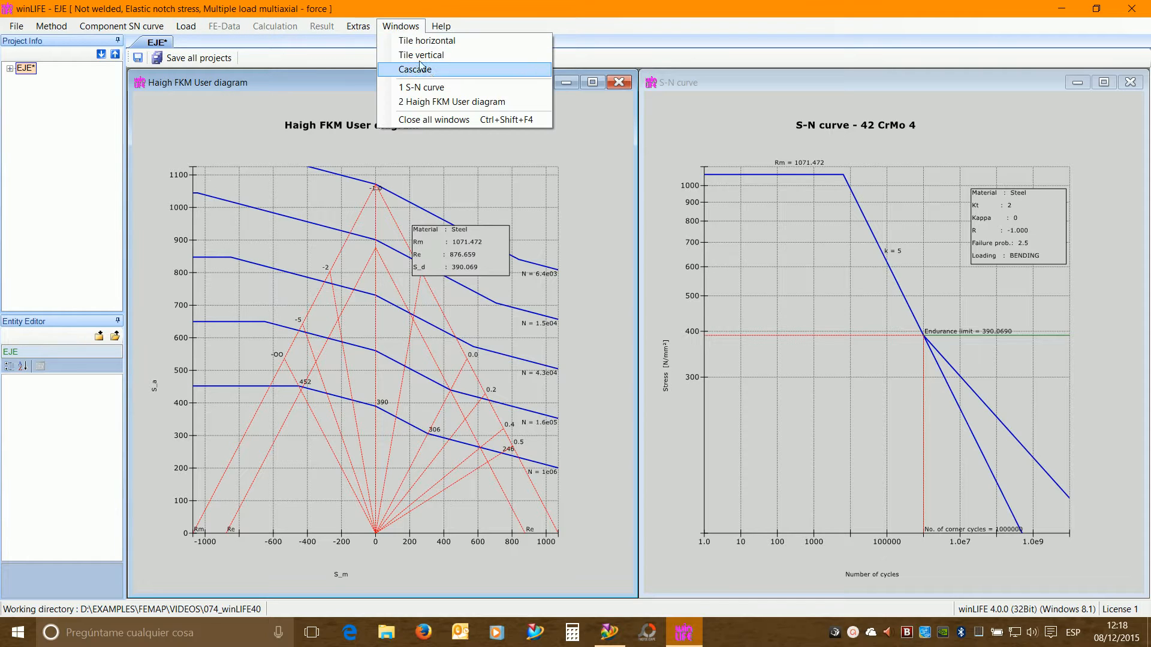
click(441, 122)
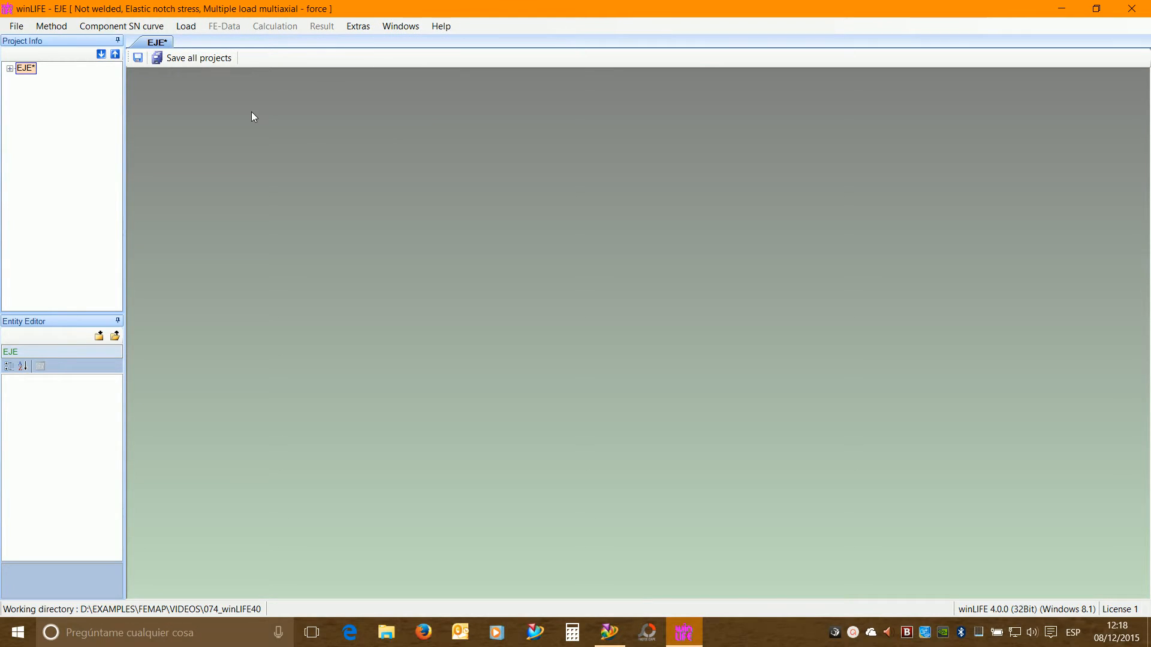
- Set up a sinus force generator with mean load 1, amplitude 0 and 4000 total periods, keeping phase 90 and 2 samples per period
click(187, 27)
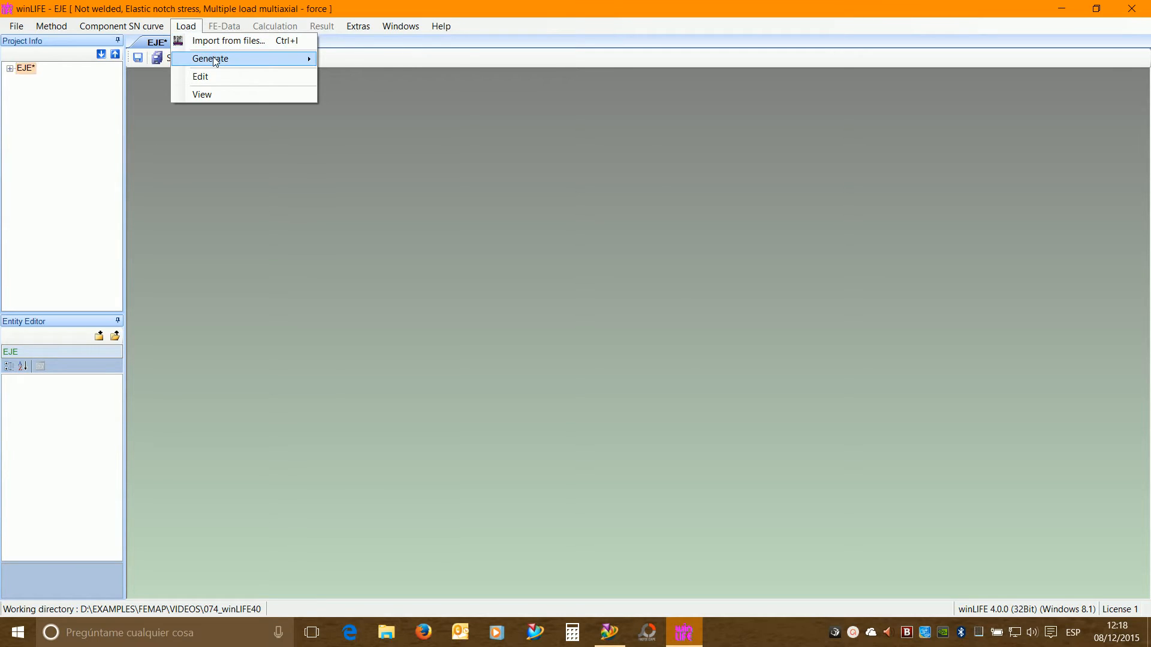
mouse_move(216, 59)
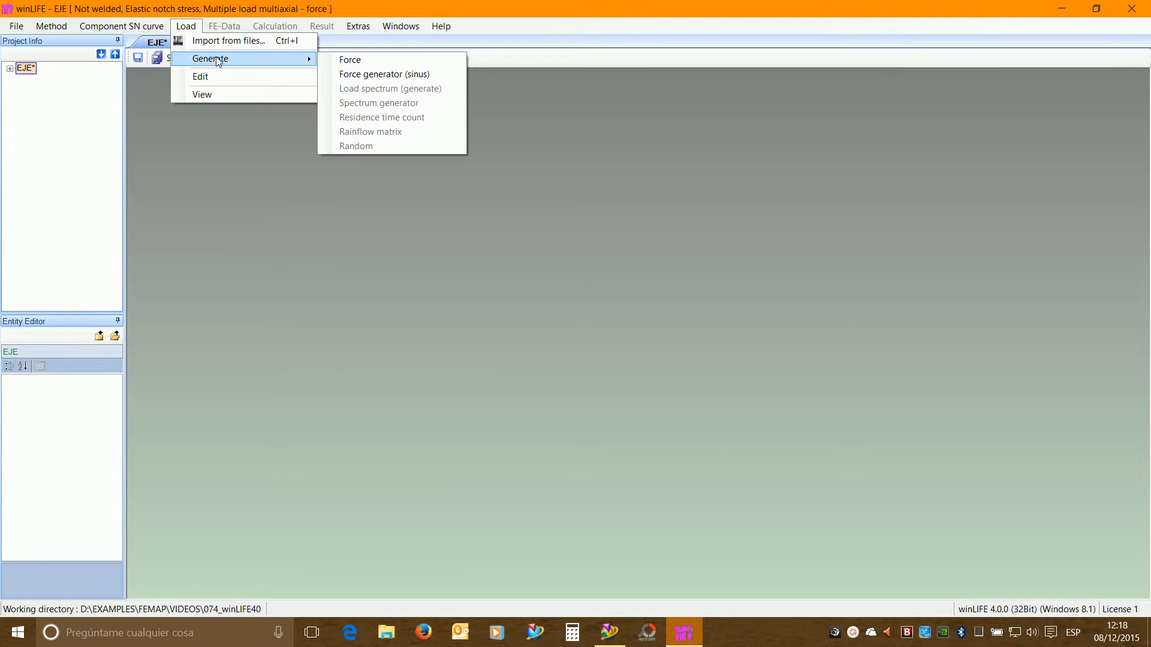
click(383, 78)
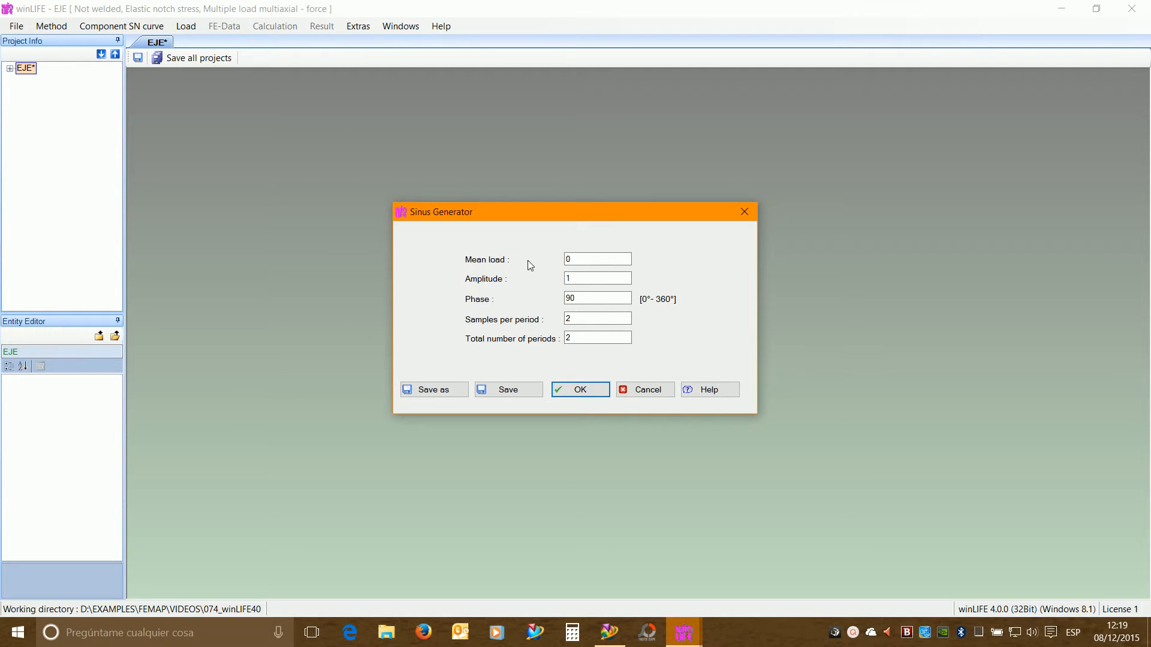
click(580, 259)
text(1)
double_click(594, 278)
text(0)
click(592, 299)
click(579, 319)
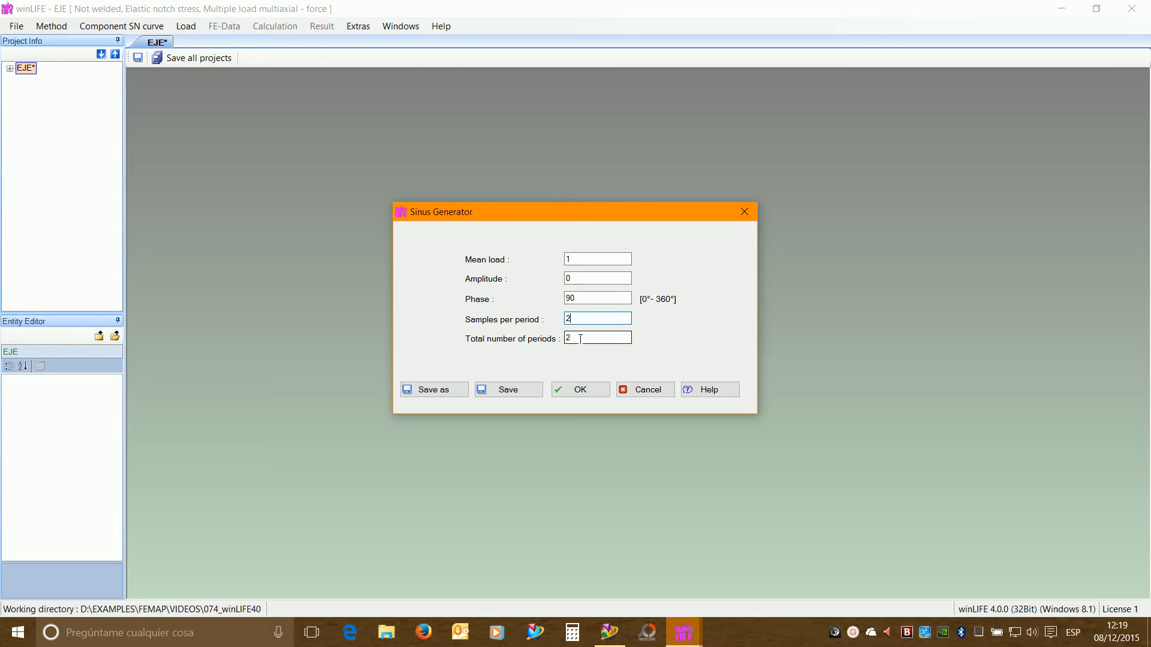
double_click(611, 340)
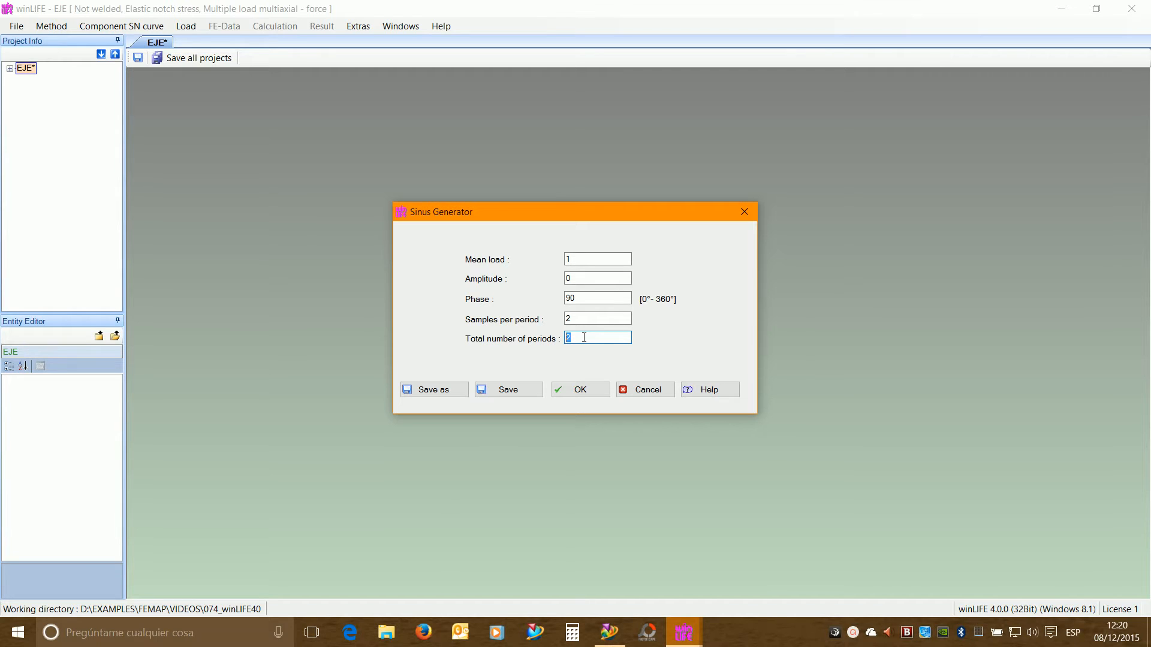
text(4000)
- Generate the unit load and save it as Carga_Unitaria_1000rotaciones in the 074_winLIFE40 folder
click(585, 391)
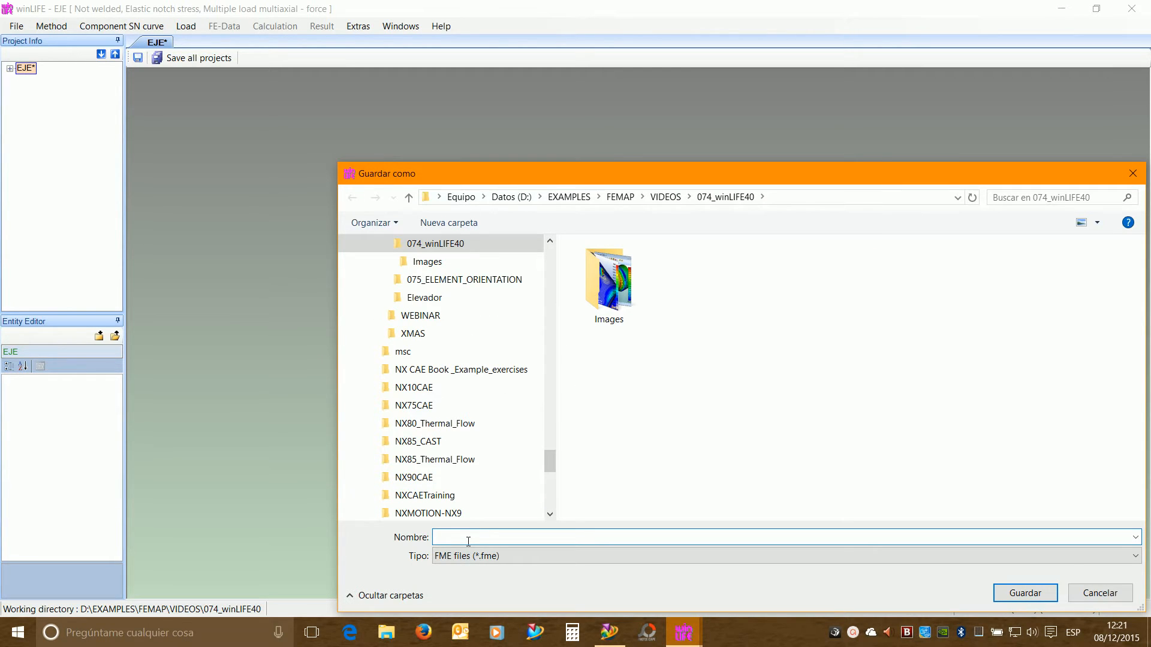
text(cARGA)
key(BackSpace)
key(BackSpace)
key(BackSpace)
key(BackSpace)
key(BackSpace)
text(Carga_1000)
key(BackSpace)
key(BackSpace)
key(BackSpace)
key(BackSpace)
text(Unitaria_1000rotaciones)
click(1019, 593)
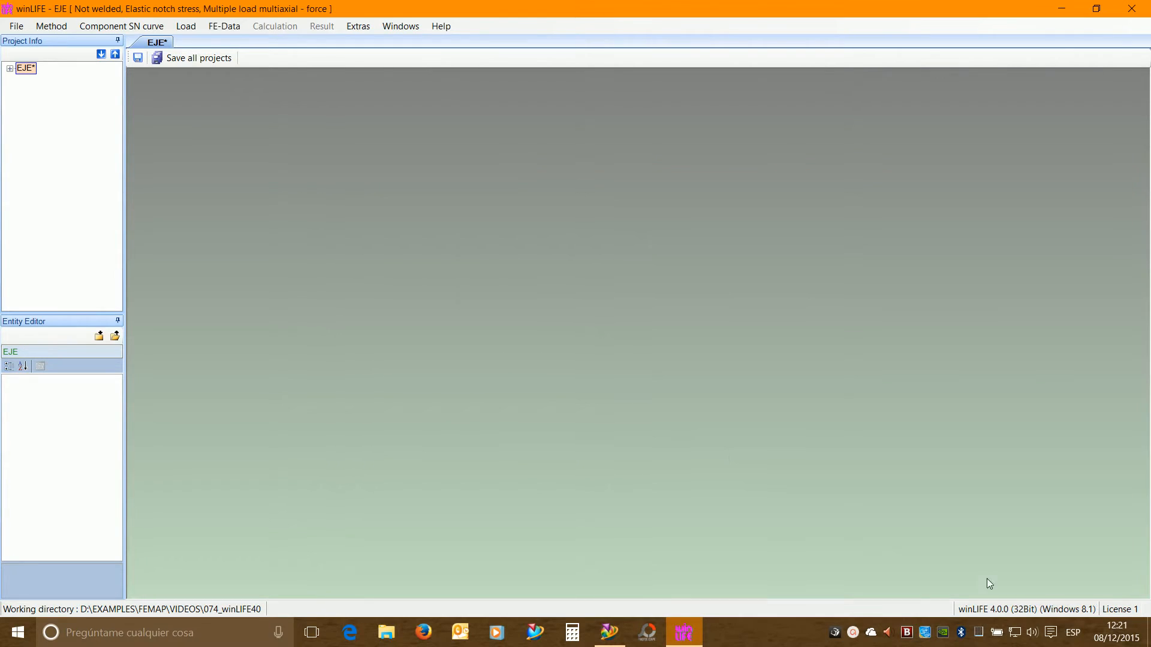
- Try assigning Carga_Unitaria_1000rotaciones.fme to all four load cases in the load import
click(186, 28)
click(208, 42)
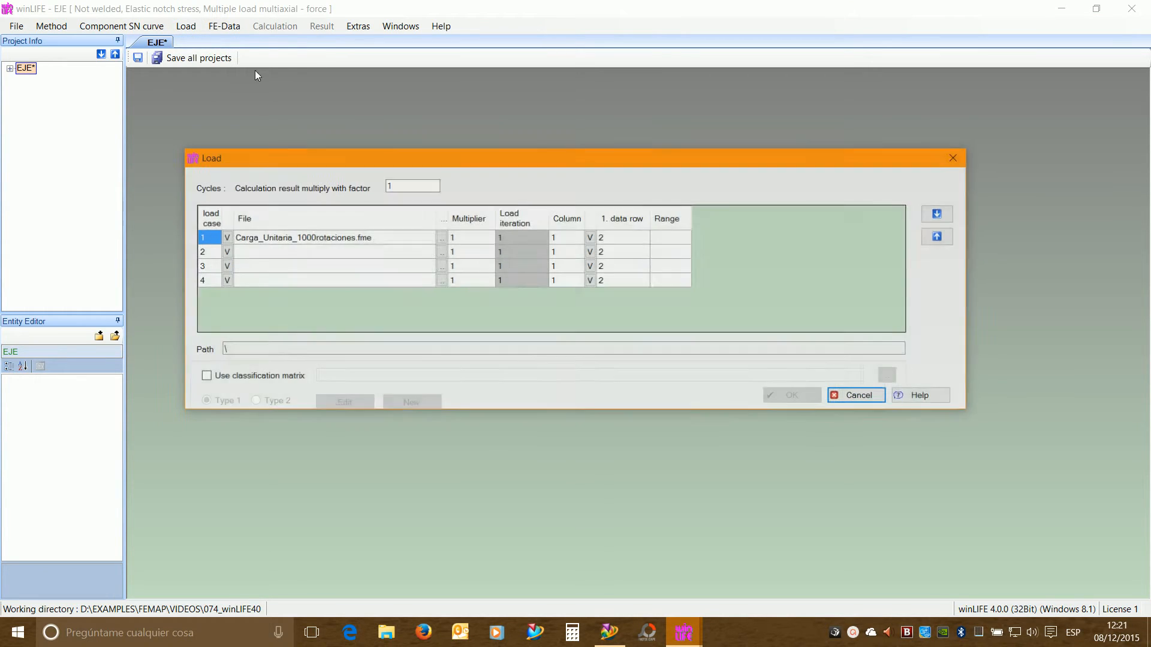
click(226, 238)
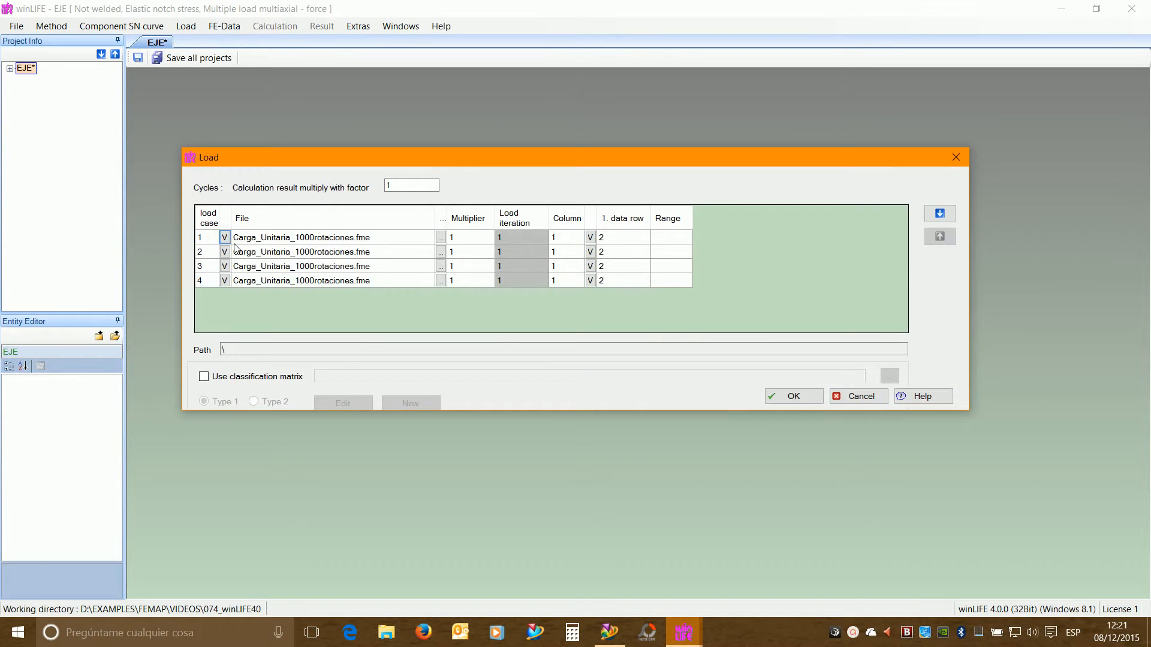
- Open Carga_Unitaria_1000rotaciones.fme from the file browser in the text editor, examine its load values and close it
click(440, 237)
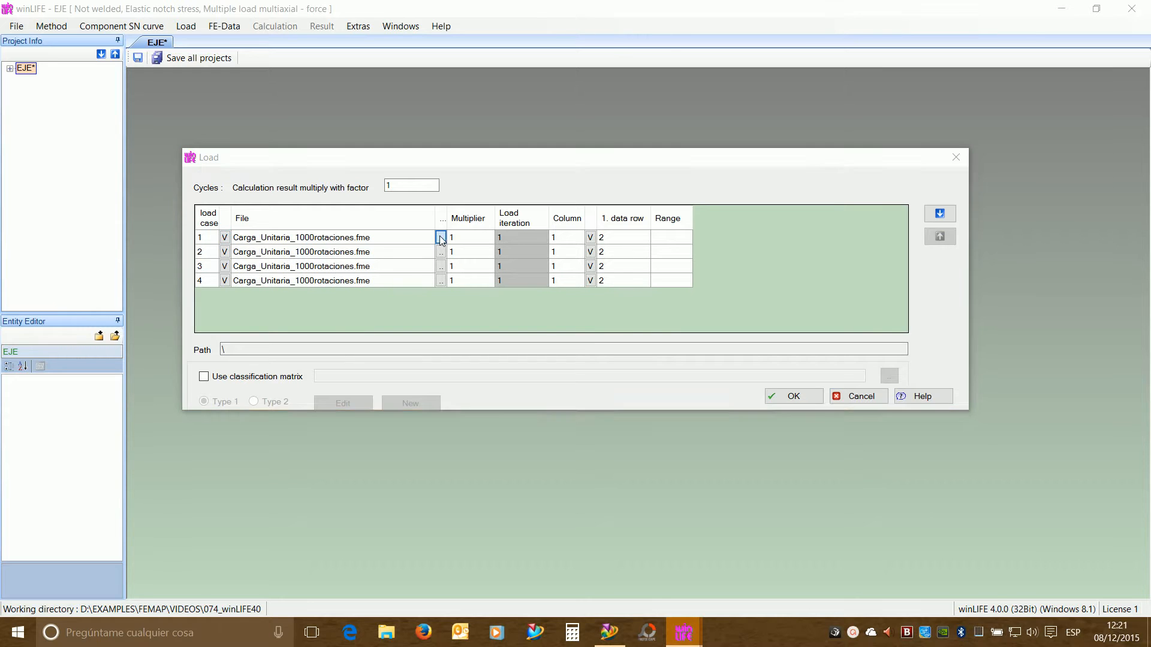
click(520, 299)
right_click(521, 299)
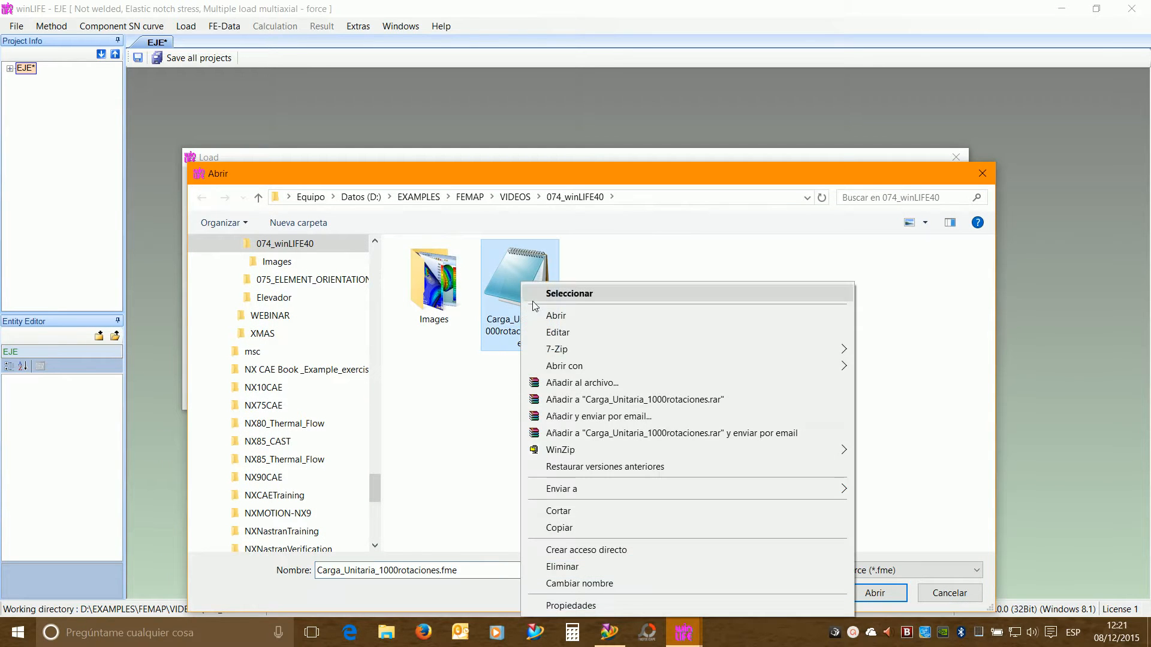
click(556, 317)
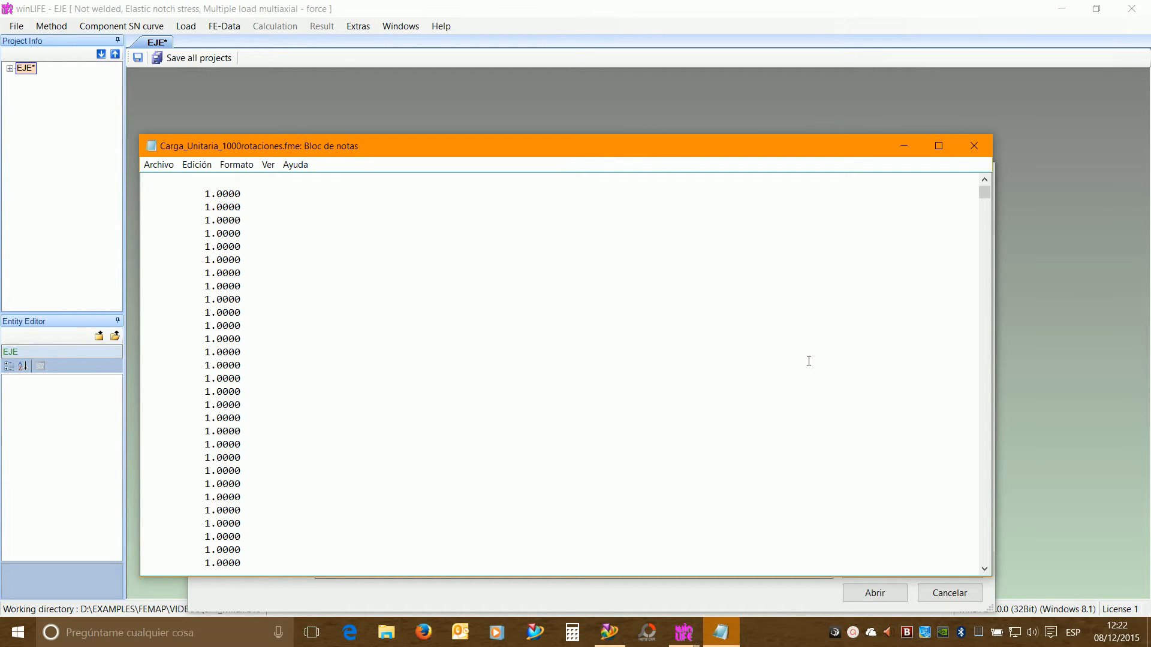
mouse_move(988, 195)
mouse_down()
mouse_move(985, 558)
mouse_move(983, 191)
mouse_up()
click(973, 146)
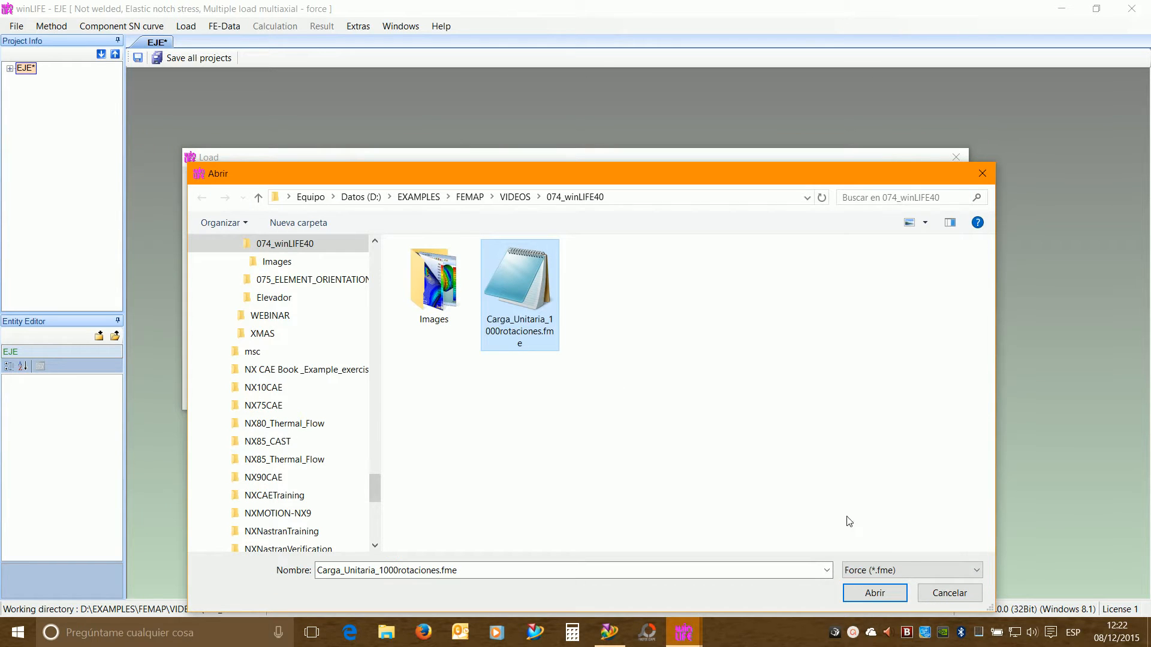
- Copy the path of the 074_winLIFE40 folder and cancel both the file selection and the load import
click(621, 196)
key(ctrl+c)
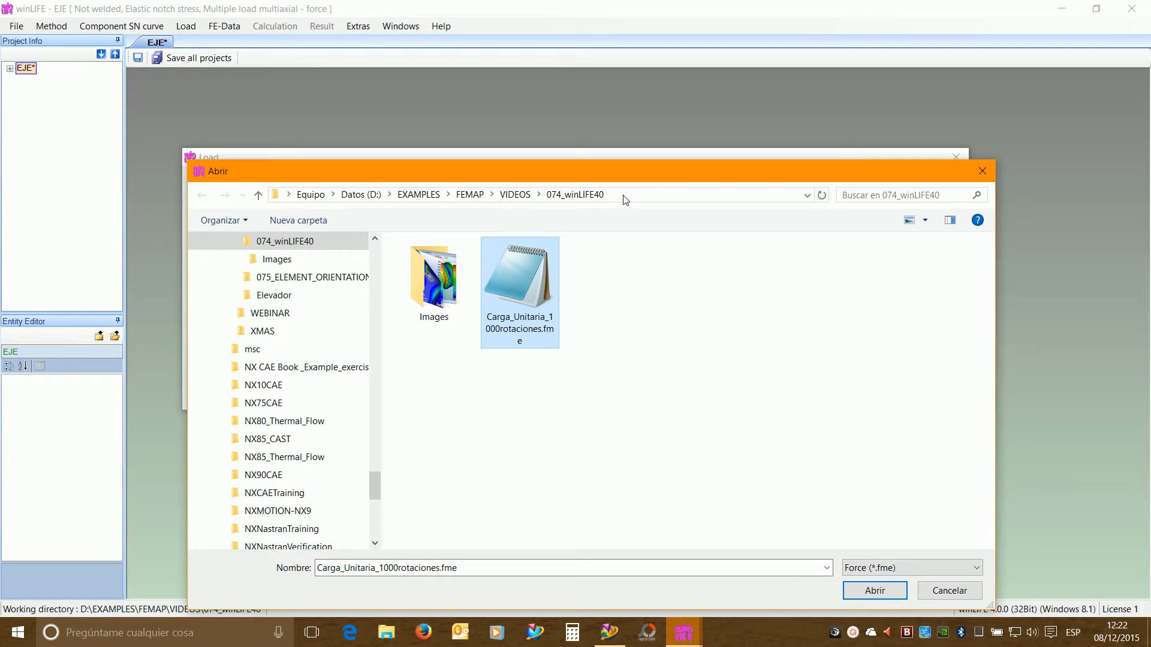
right_click(448, 194)
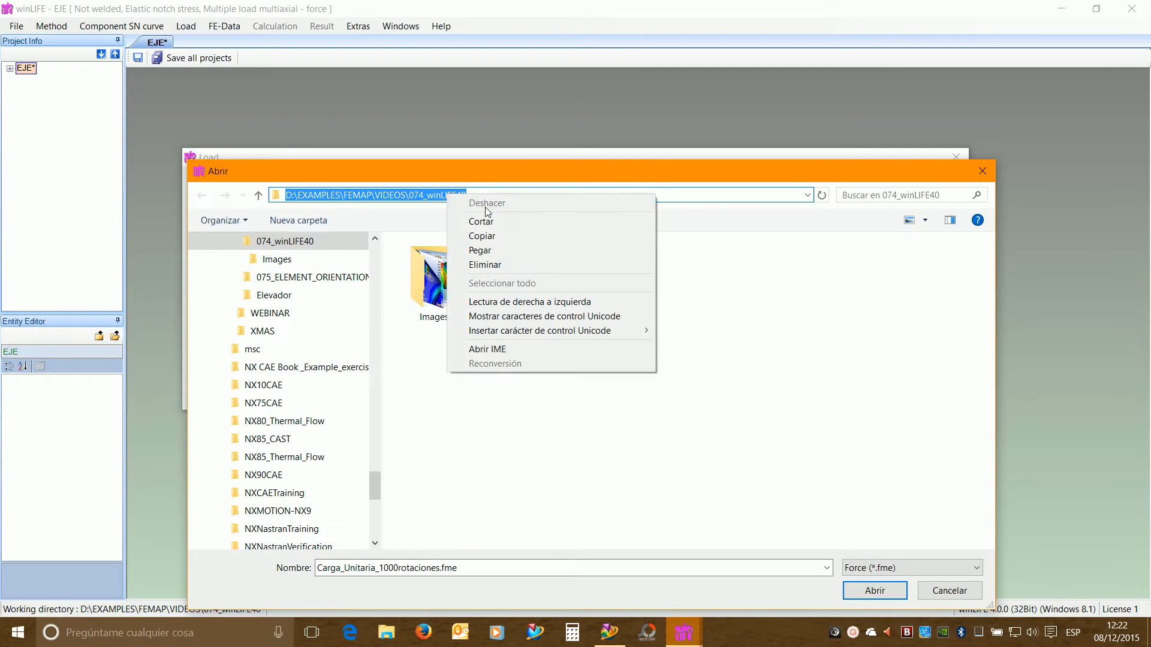
click(487, 236)
click(959, 599)
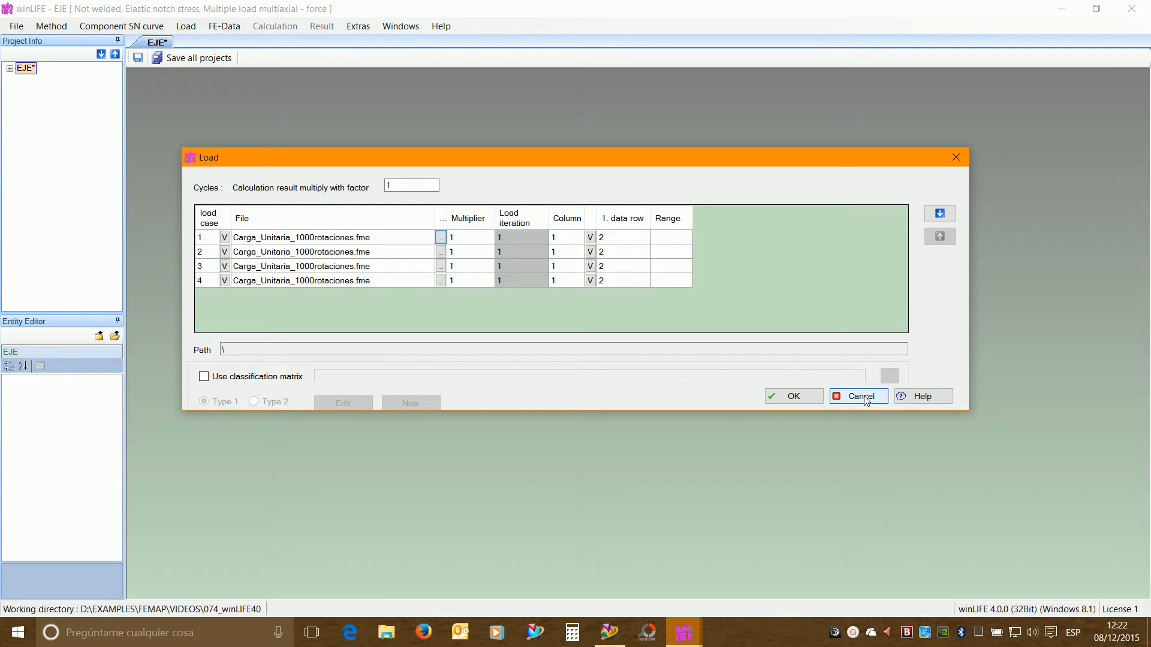
click(866, 400)
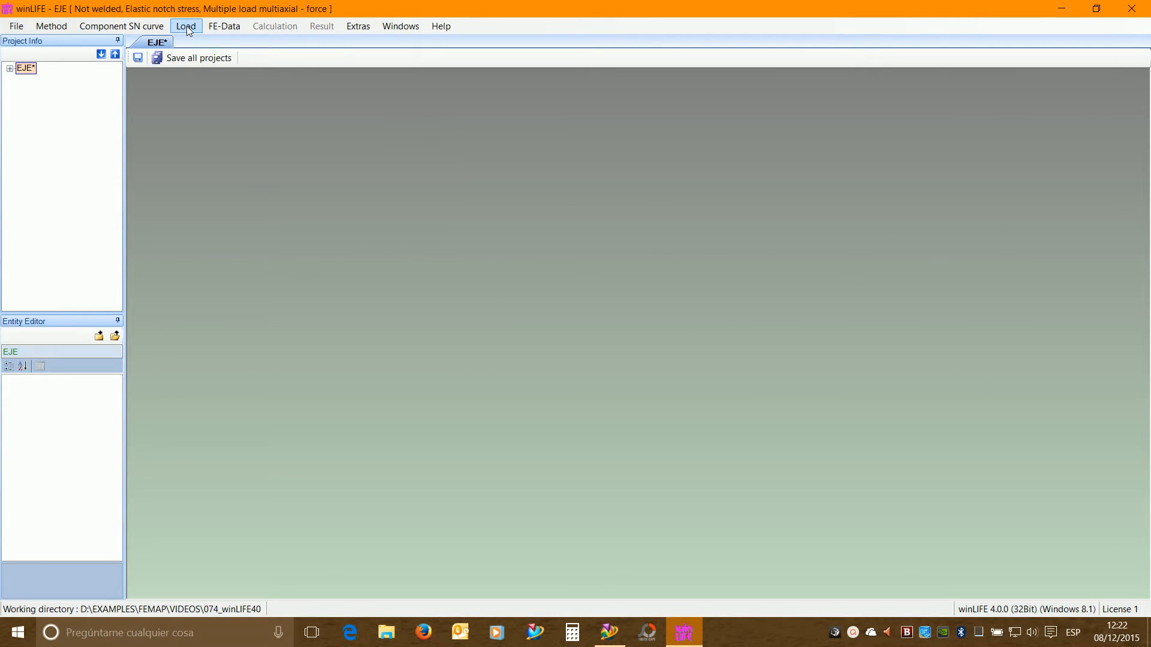
- Start the Split load tool and choose Carga_Unitaria_1000rotaciones.fme from D:\EXAMPLES\FEMAP\VIDEOS\074_winLIFE40 as the load file
click(363, 26)
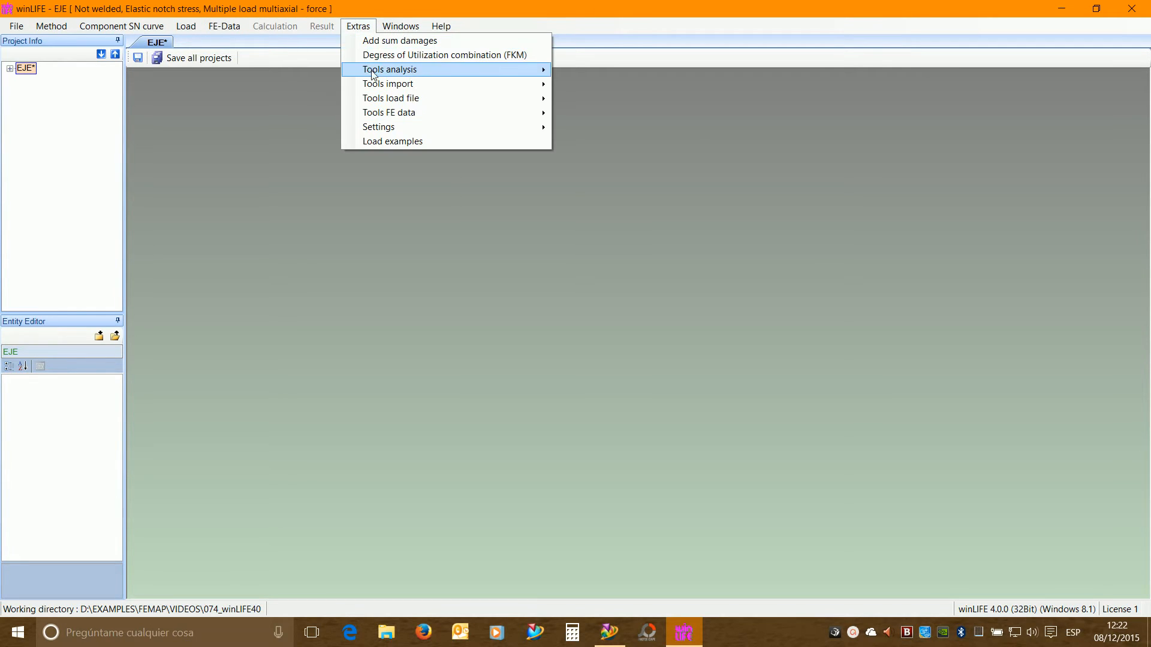
mouse_move(386, 91)
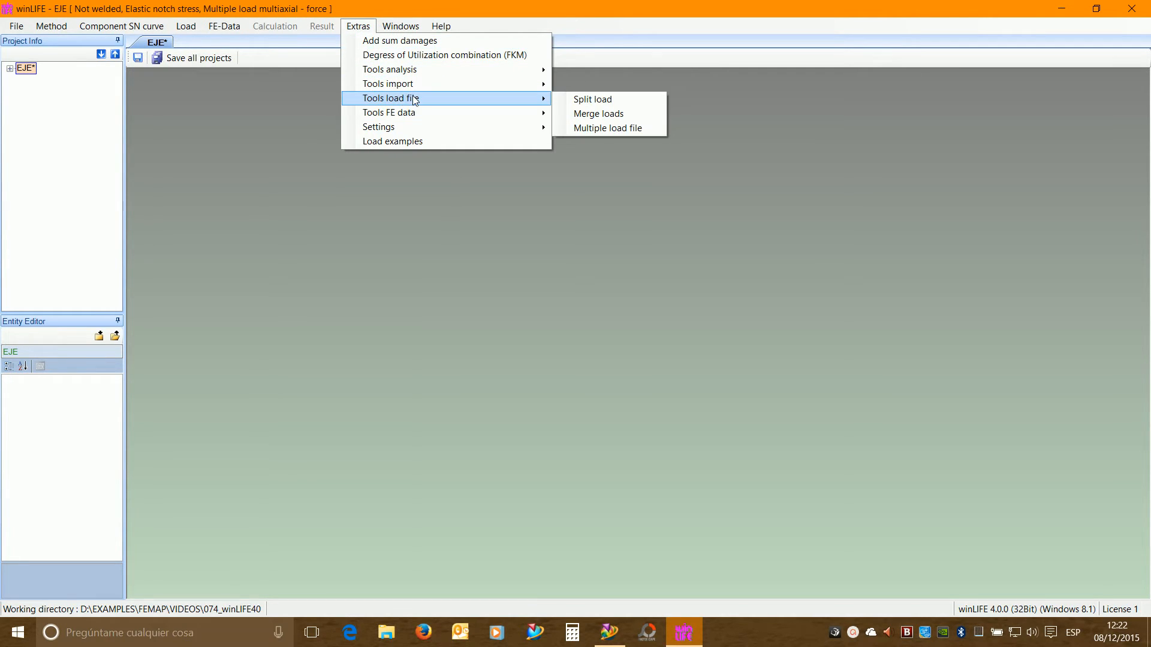
click(607, 100)
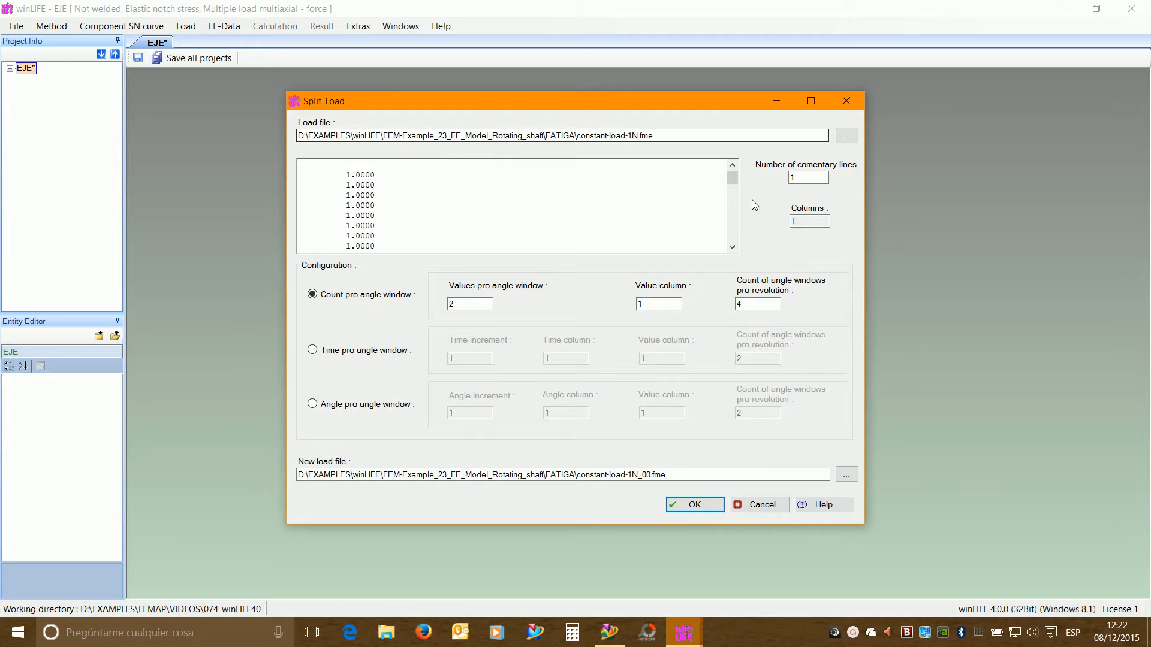
click(811, 221)
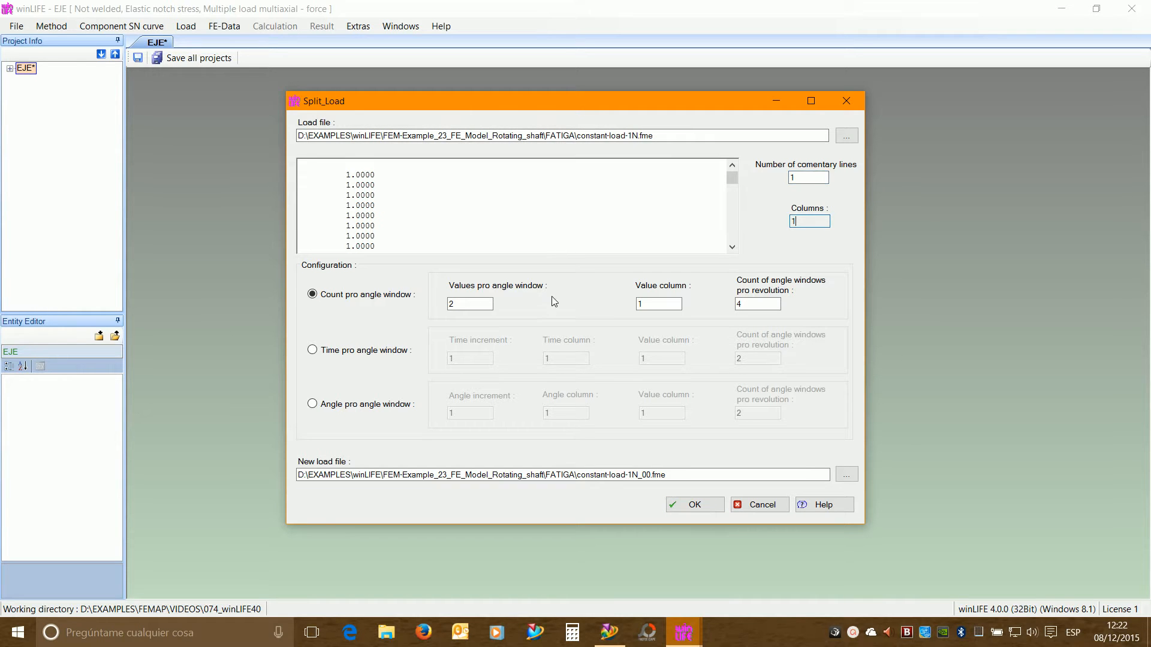
click(666, 304)
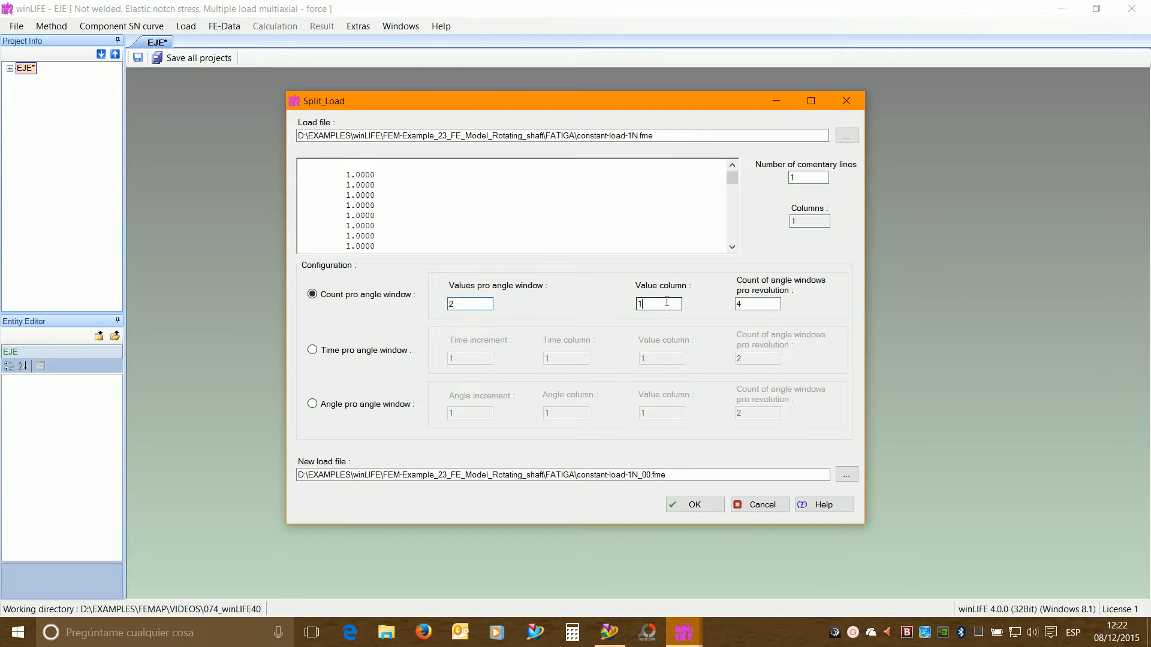
click(762, 301)
click(847, 136)
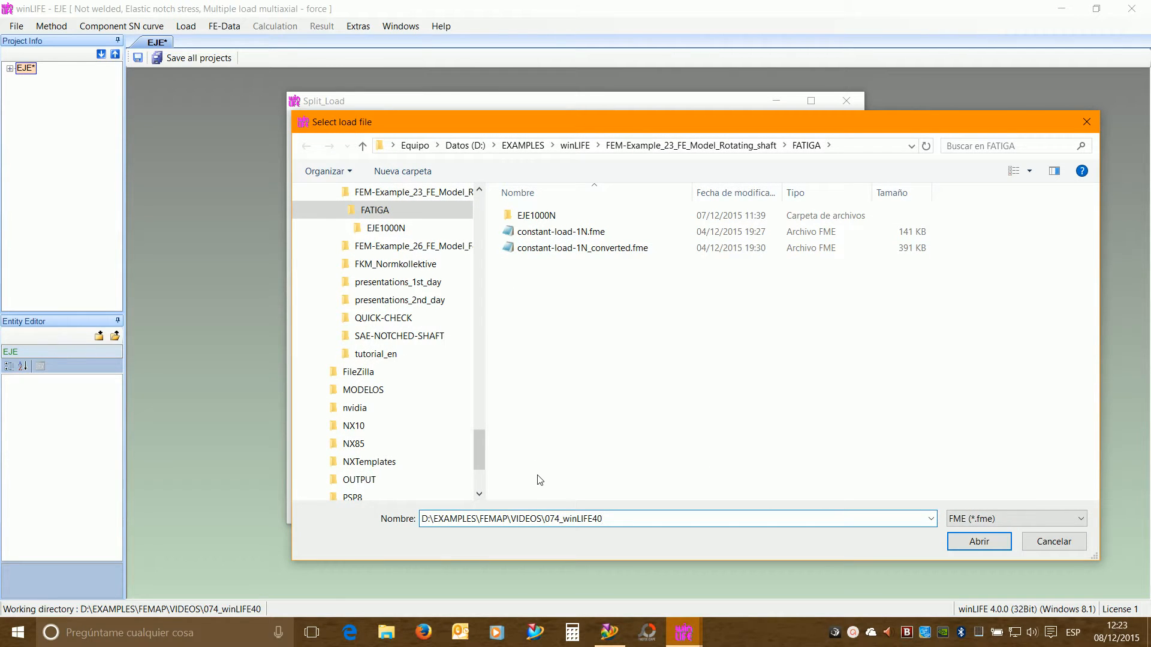
key(Return)
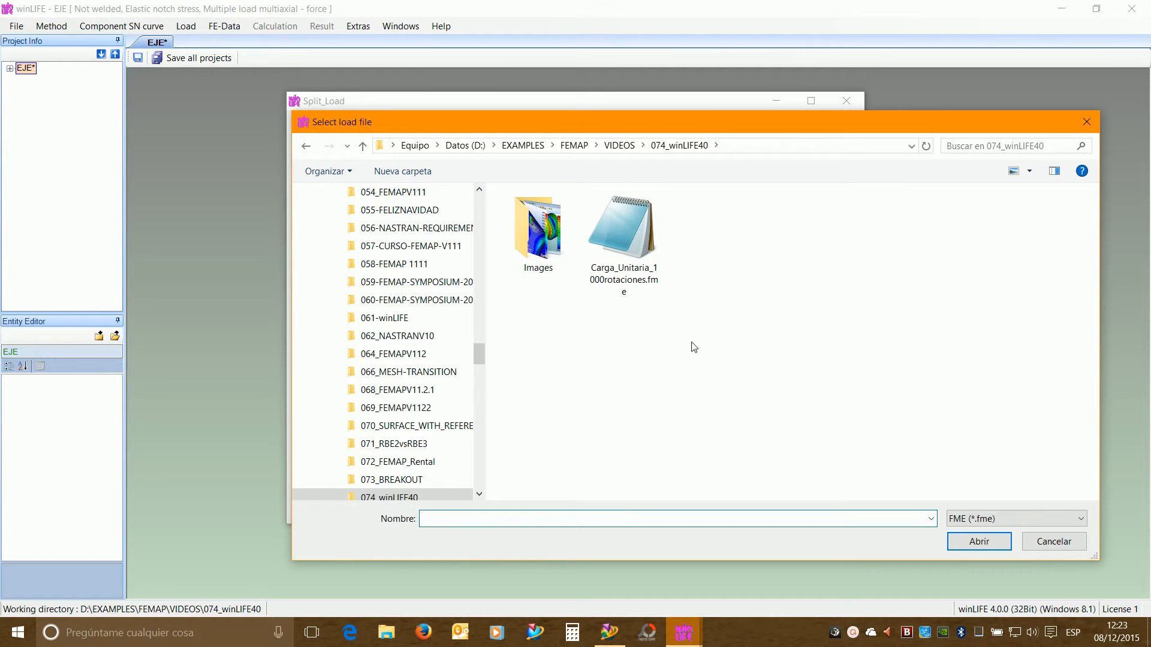
click(631, 253)
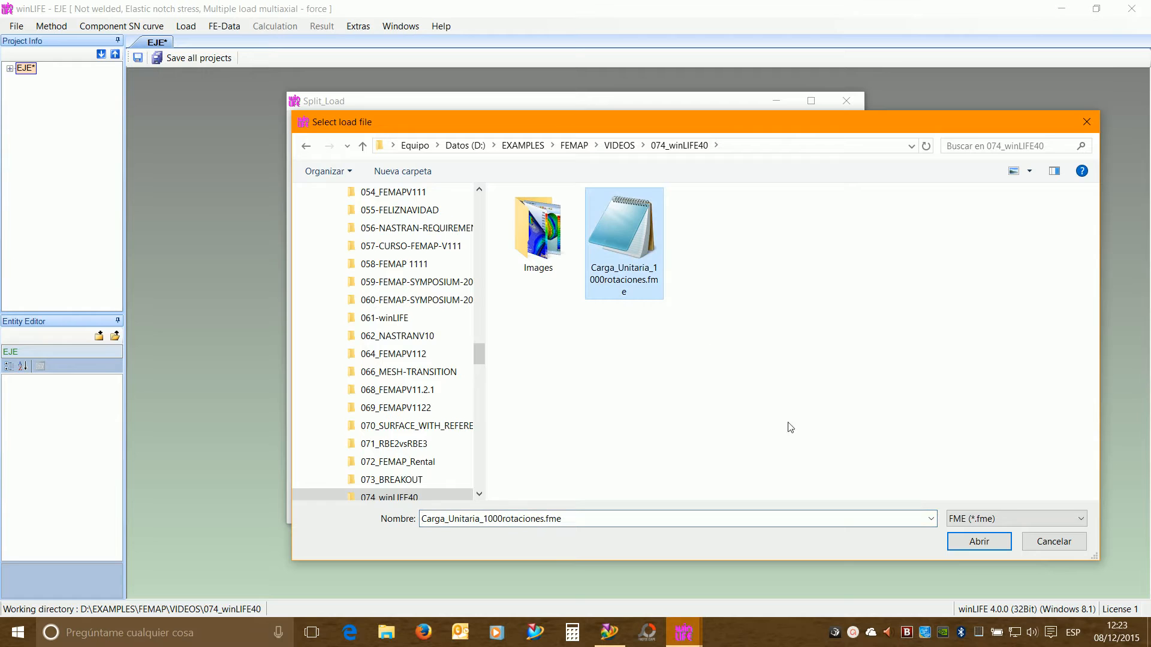
click(977, 542)
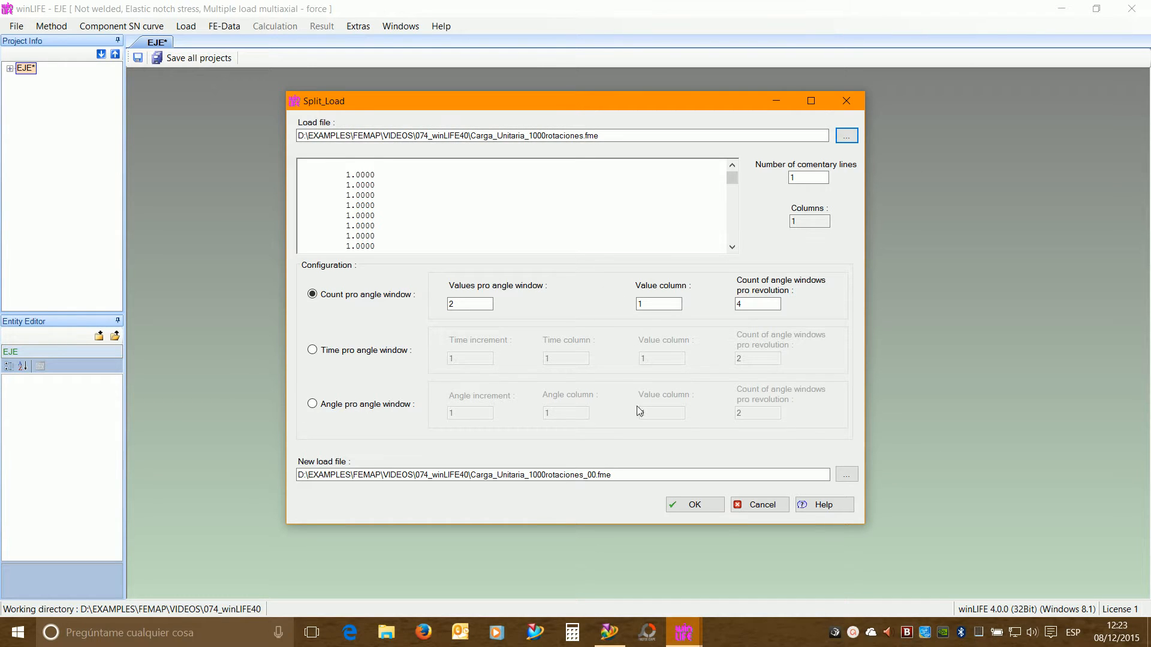
- Name the new load file of the split Carga_Unitaria_1000rotaciones_convertido.fme in the 074_winLIFE40 folder
click(690, 475)
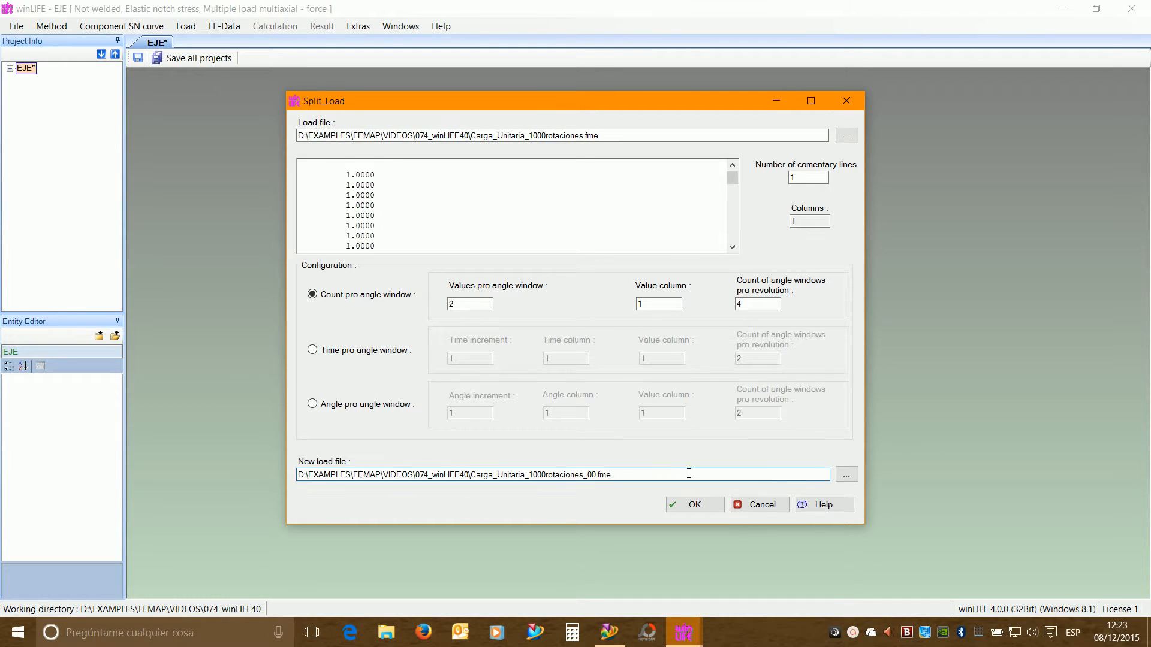
click(846, 476)
click(623, 264)
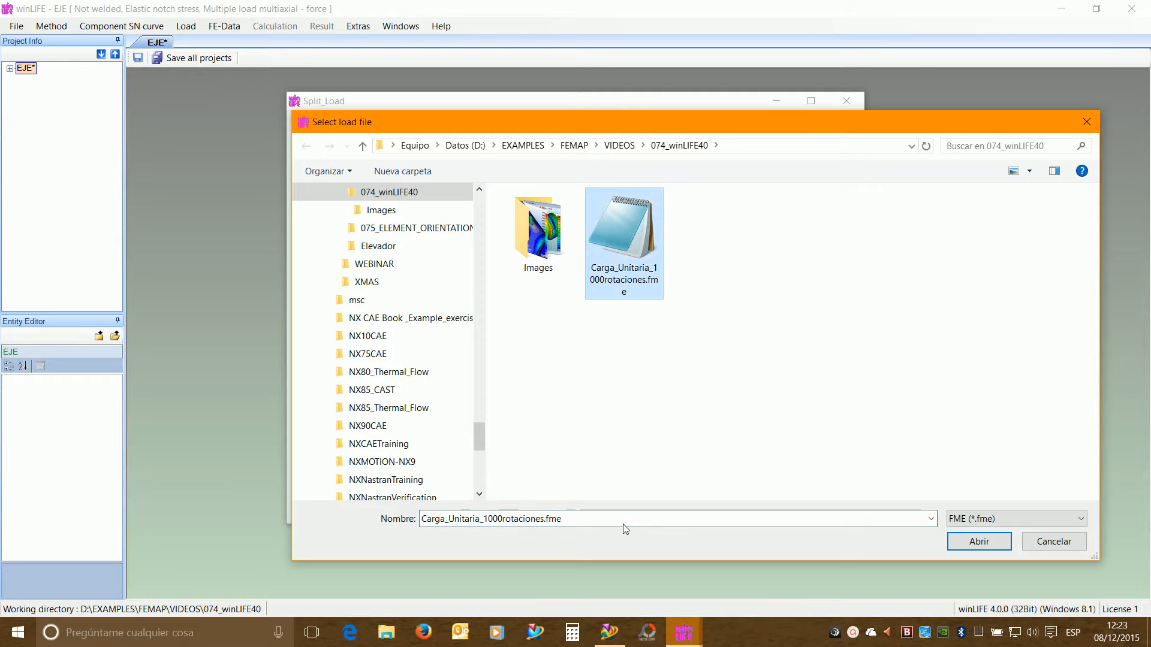
click(1046, 537)
click(637, 480)
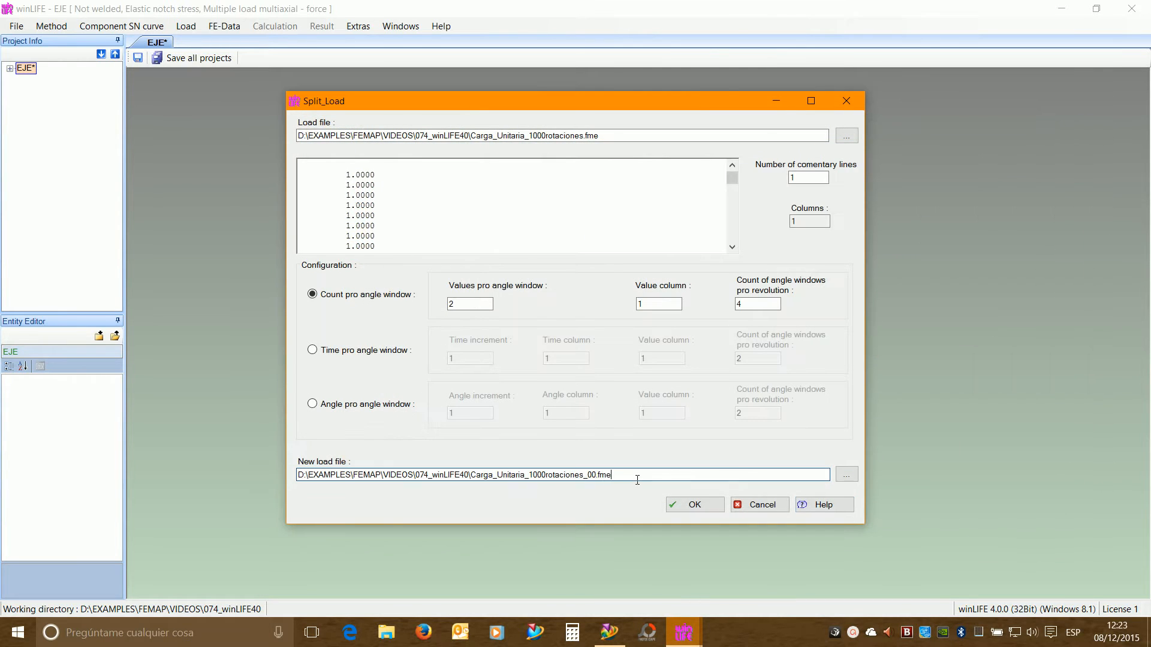
click(846, 475)
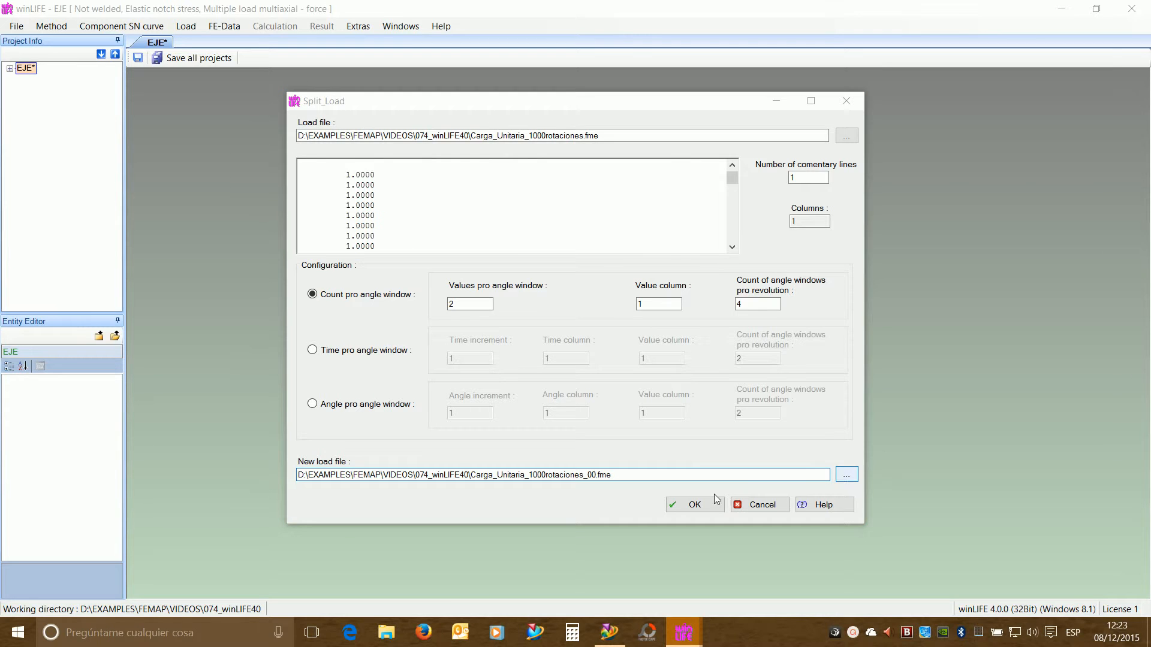
click(488, 518)
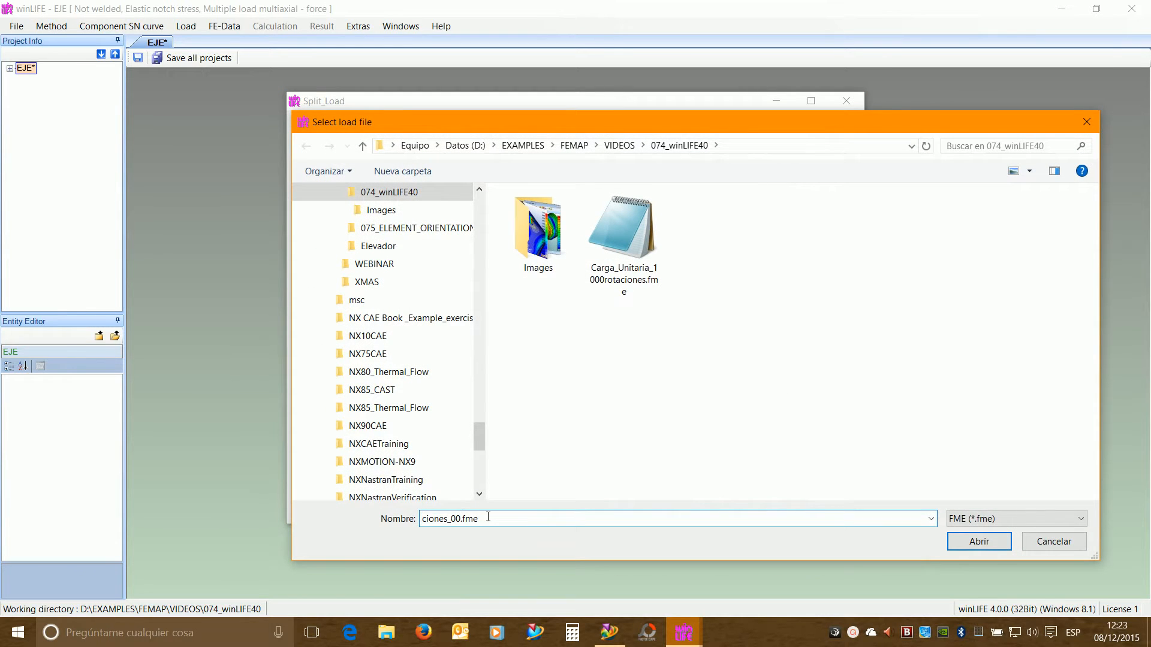
key(BackSpace)
key(BackSpace)
text(convertido)
click(982, 542)
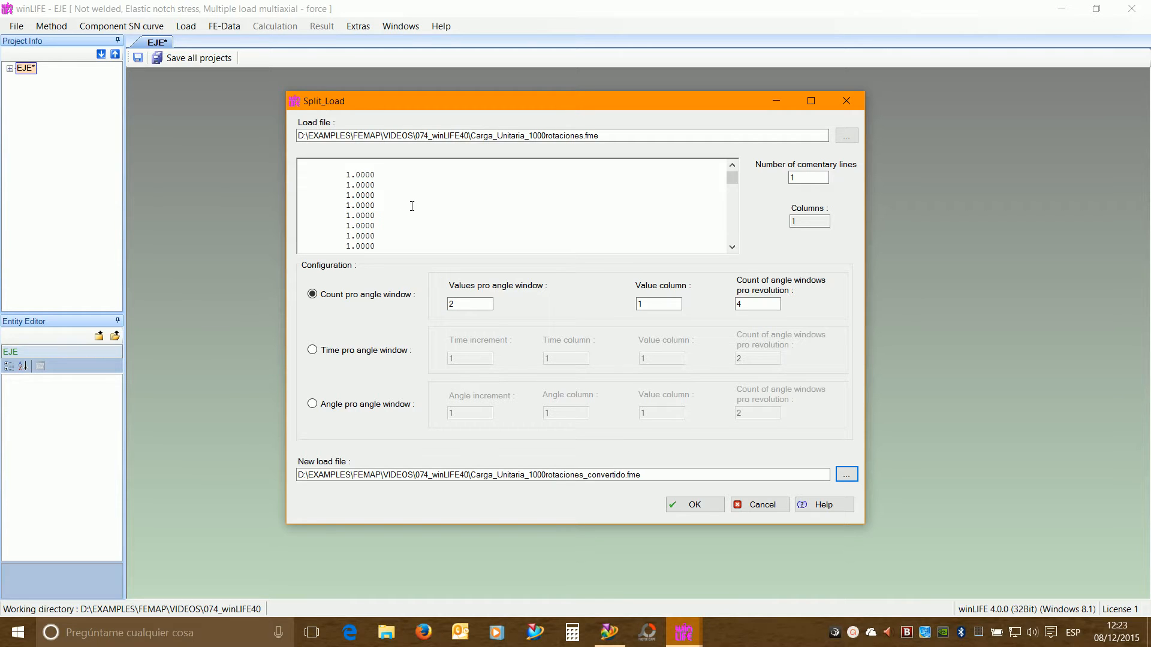
- Split the load by count with 2 values per angle window, value column 1 and 4 angle windows per revolution
click(754, 306)
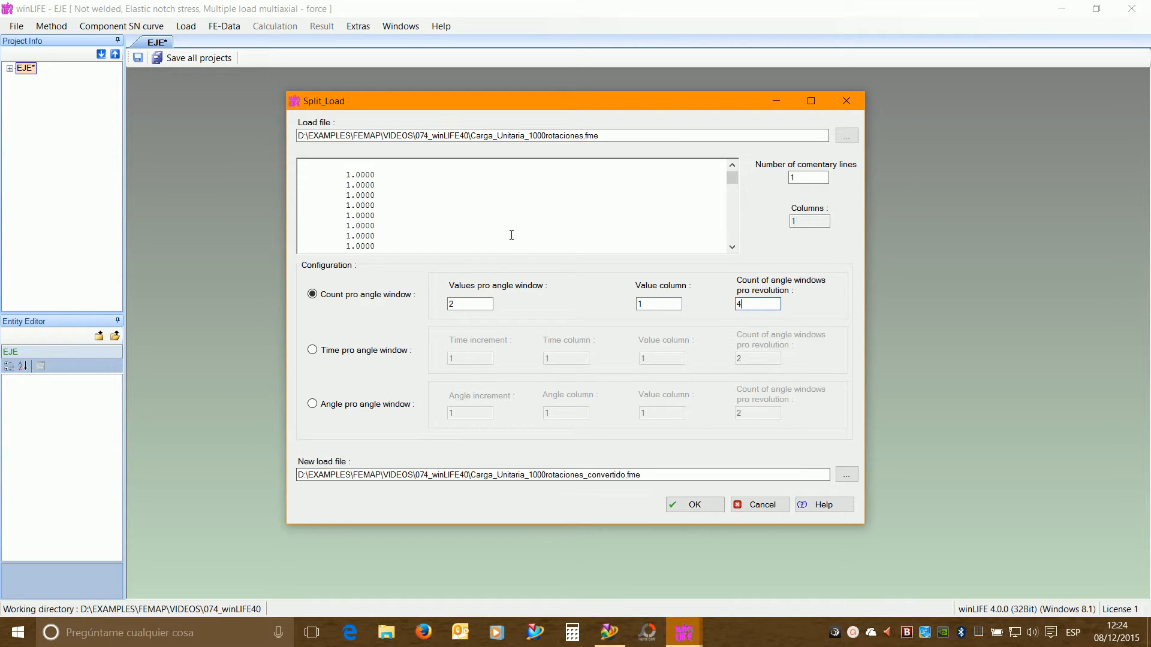
click(462, 304)
drag(462, 304, 441, 304)
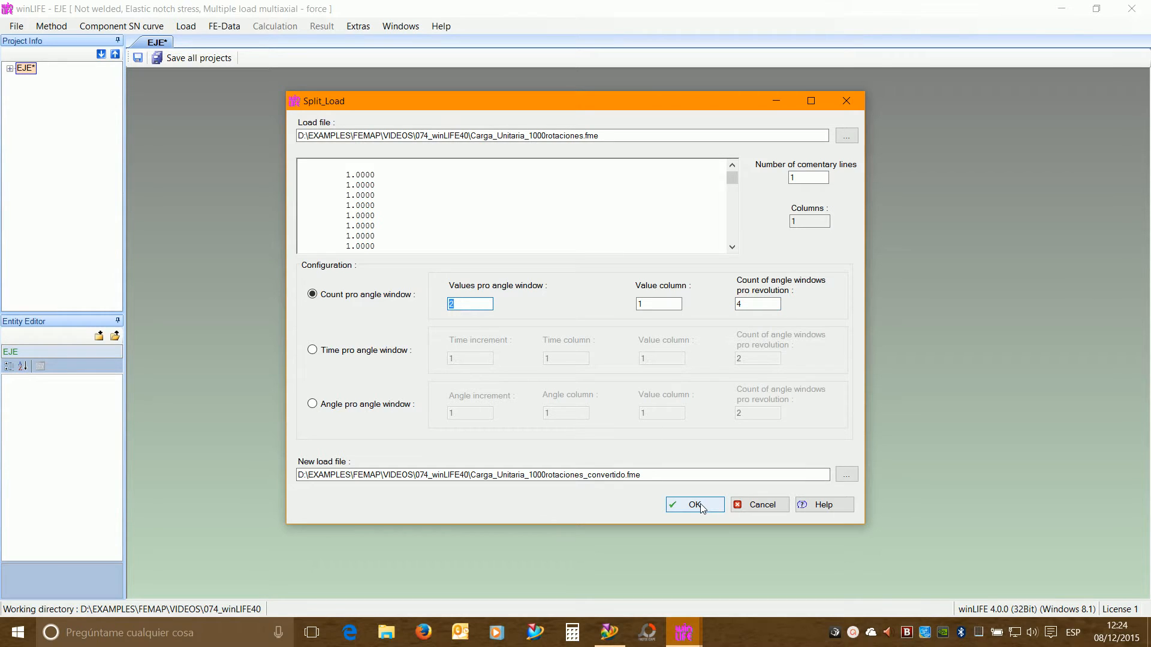
click(659, 305)
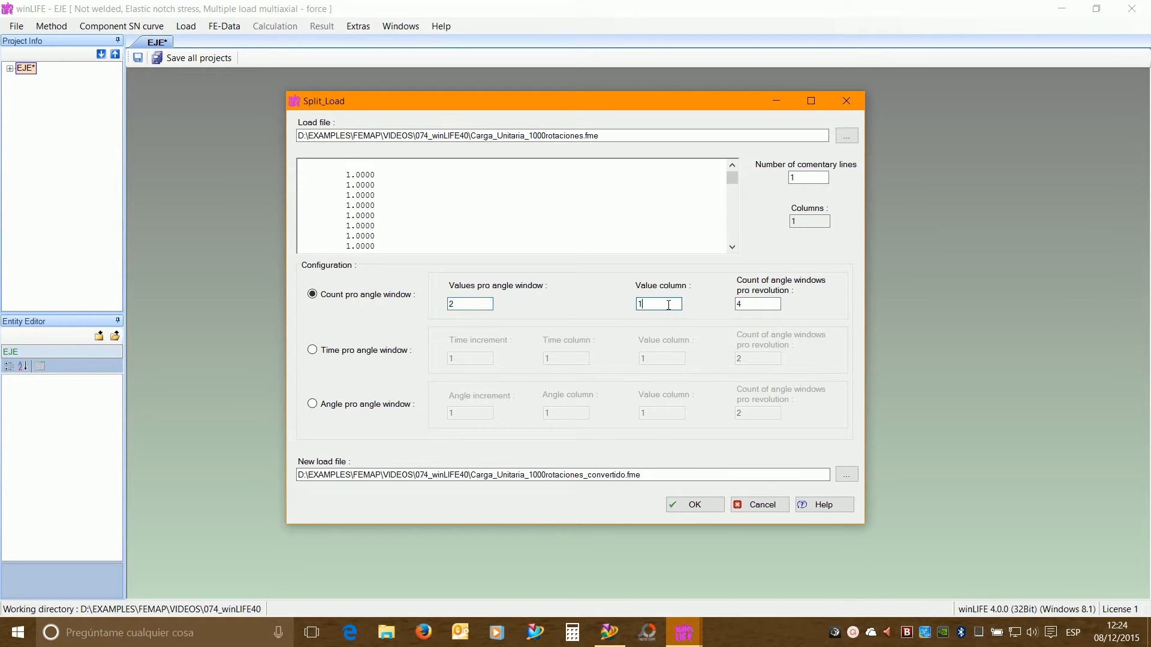
click(717, 510)
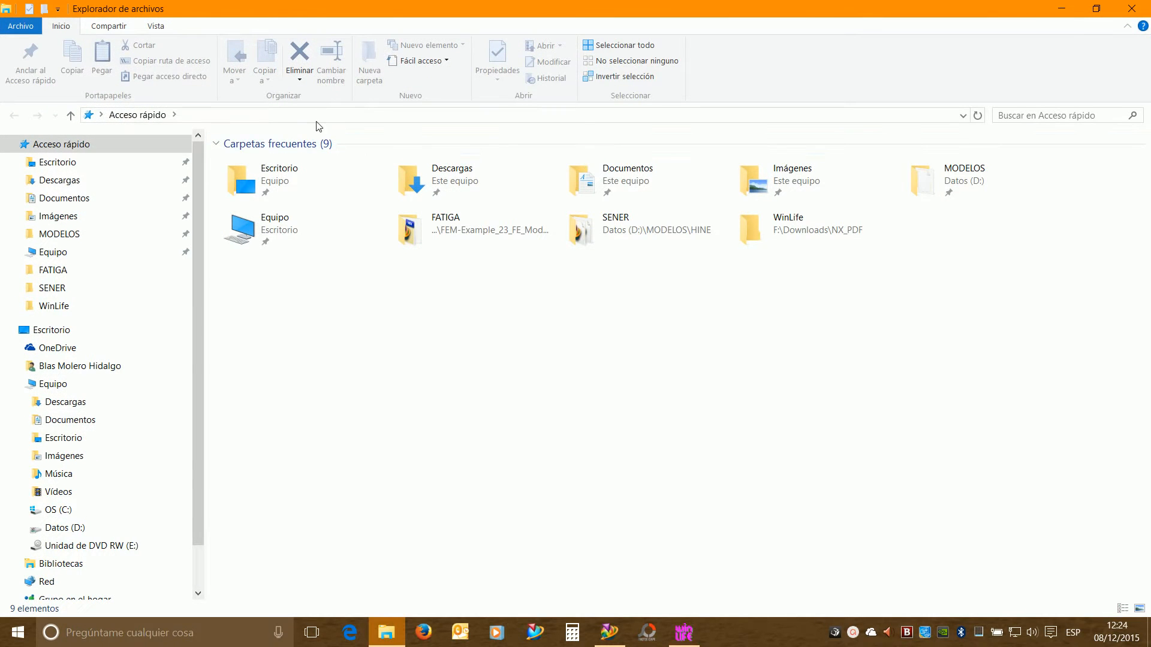
- Open Carga_Unitaria_1000rotaciones_convertido.fme from the 074_winLIFE40 folder in the file explorer, examine its load columns, and return to winLIFE
click(307, 114)
key(ctrl+v)
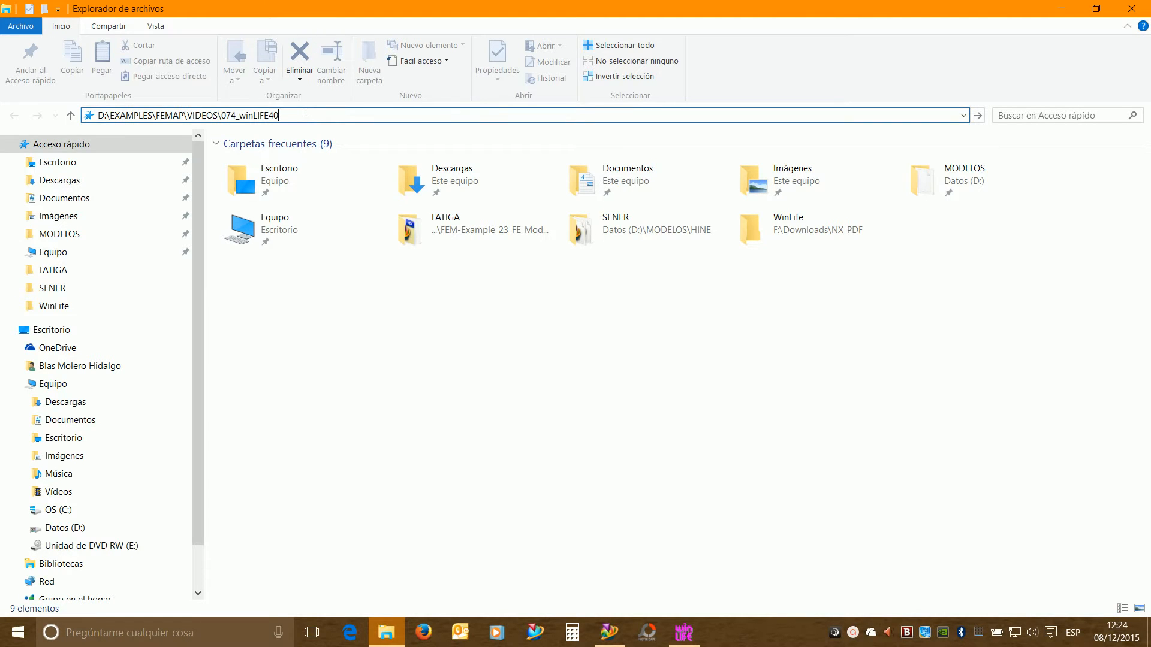
key(Return)
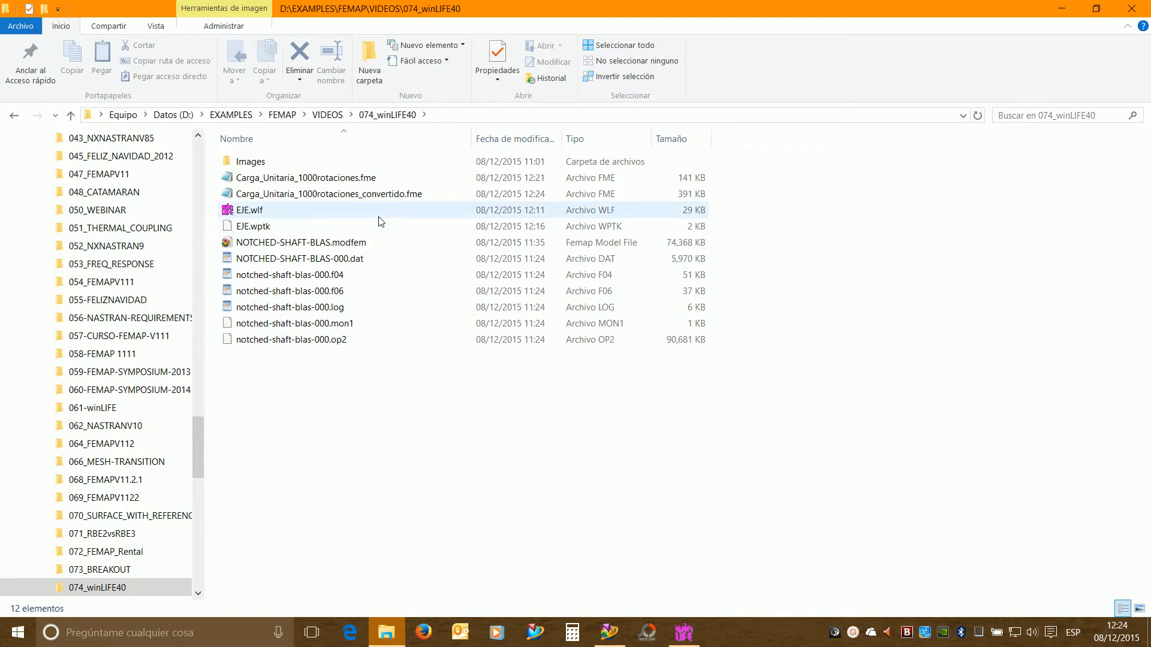
double_click(368, 198)
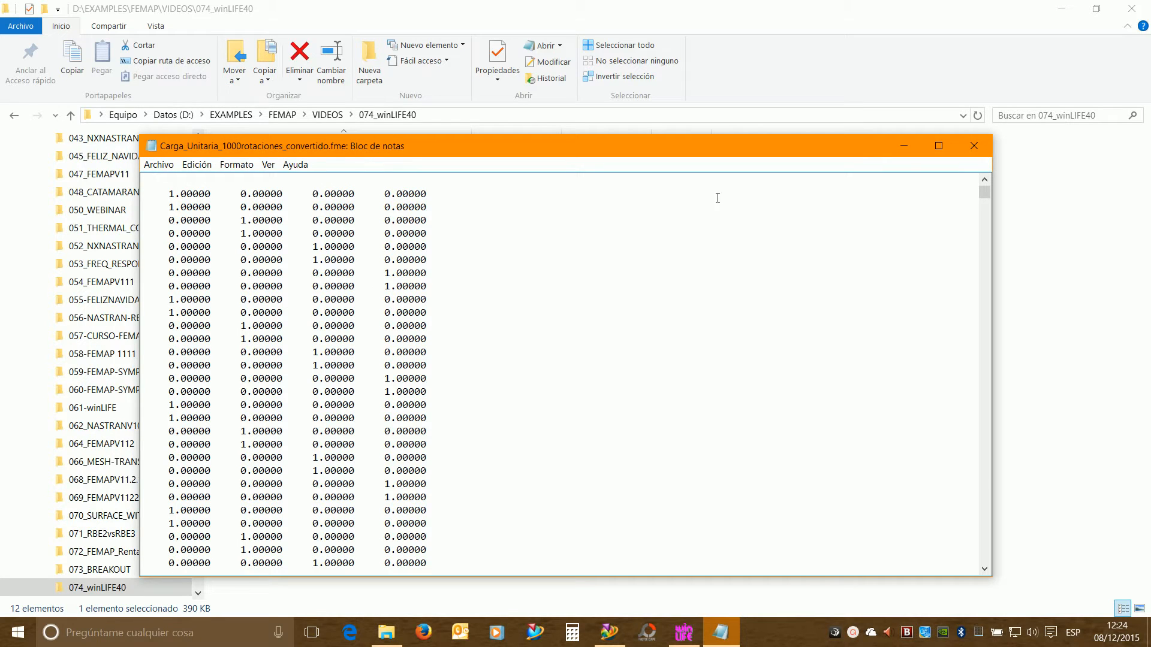
drag(163, 194, 215, 196)
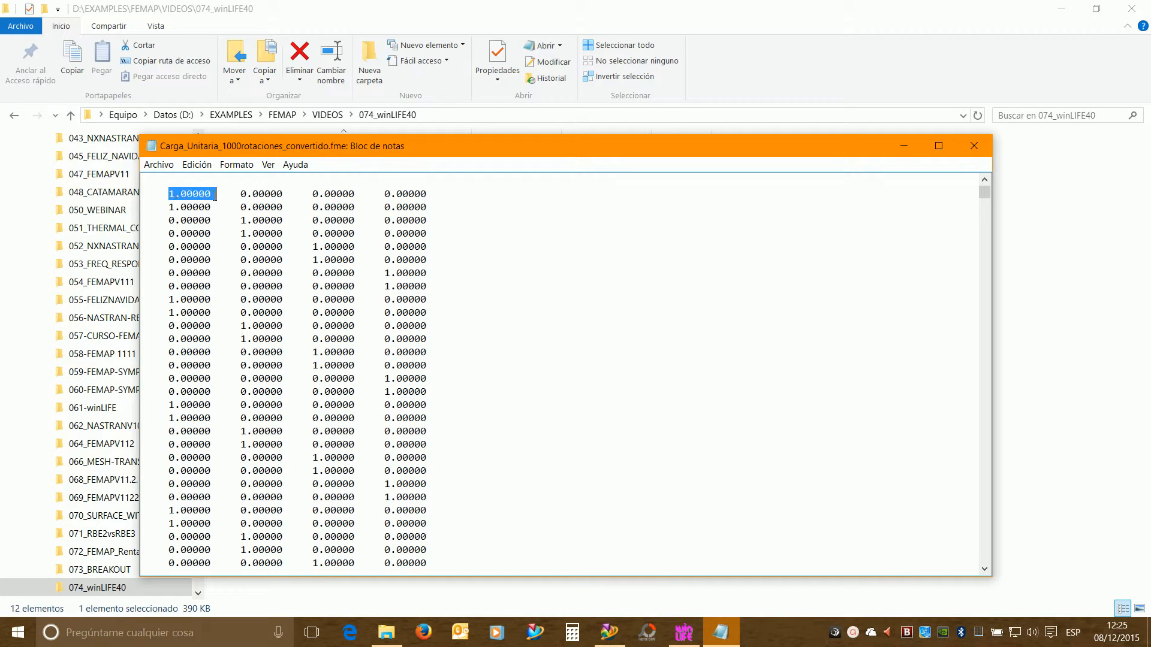
click(973, 148)
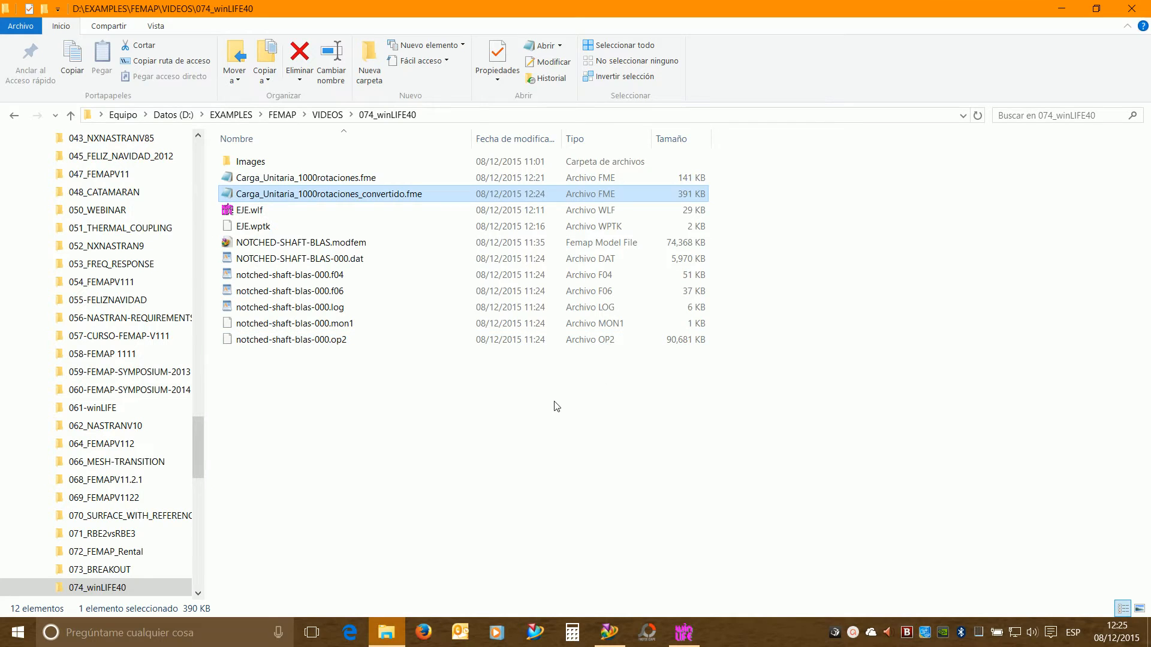
click(1061, 9)
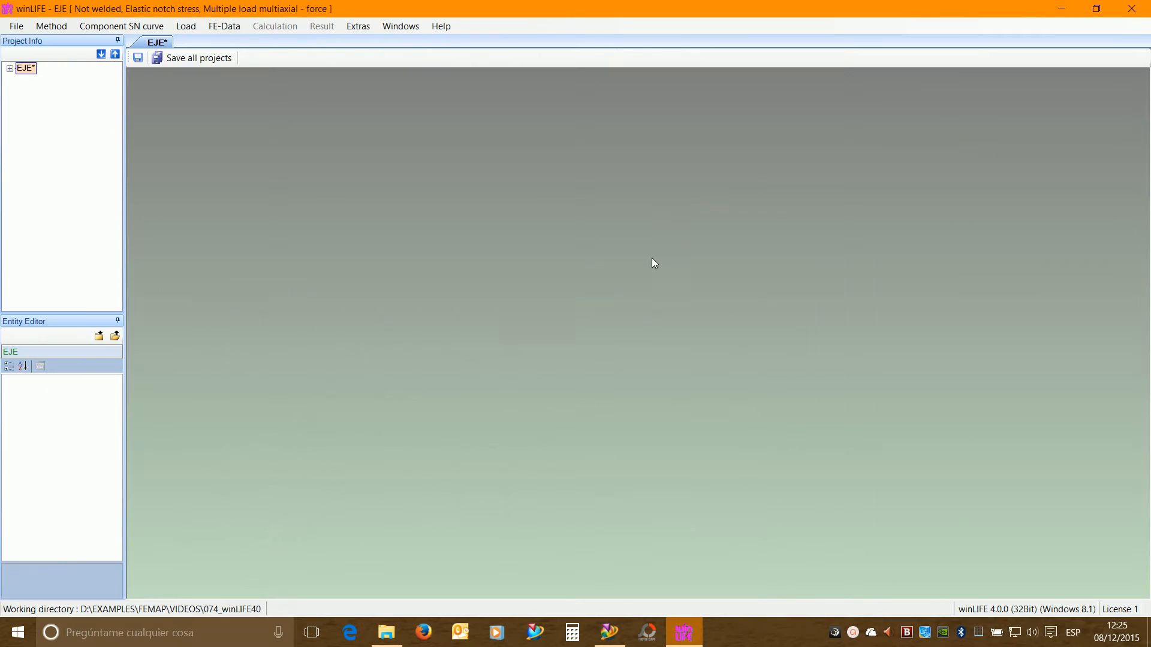
- Import Carga_Unitaria_1000rotaciones_convertido.fme as the load file for all four load cases
click(186, 26)
click(204, 43)
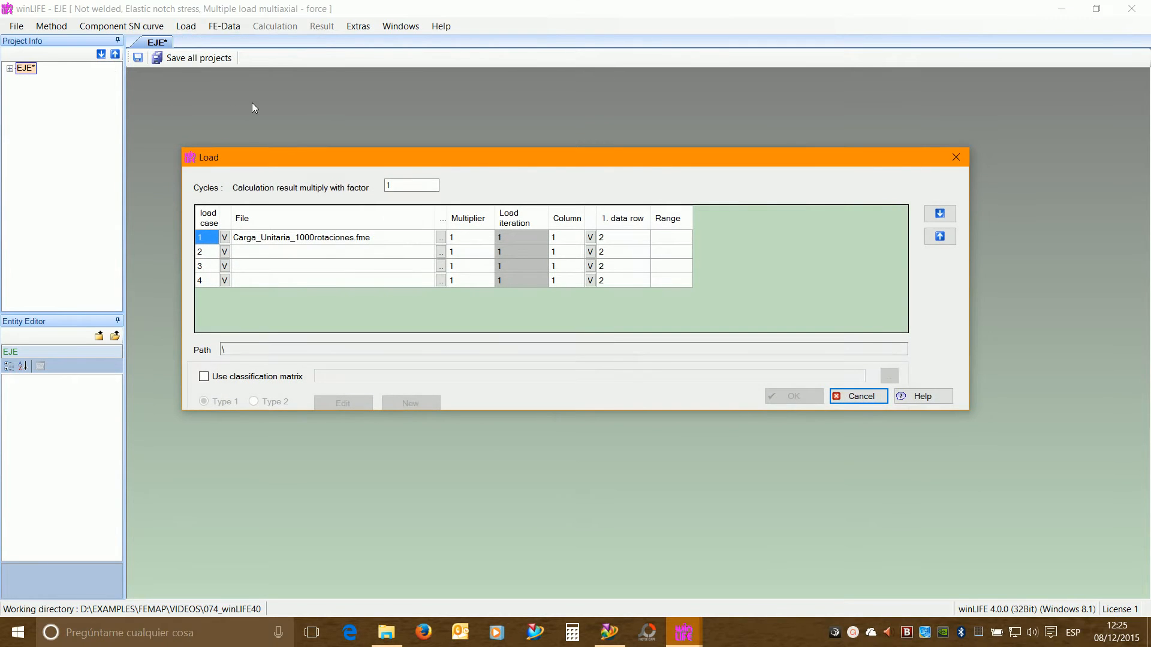
click(441, 238)
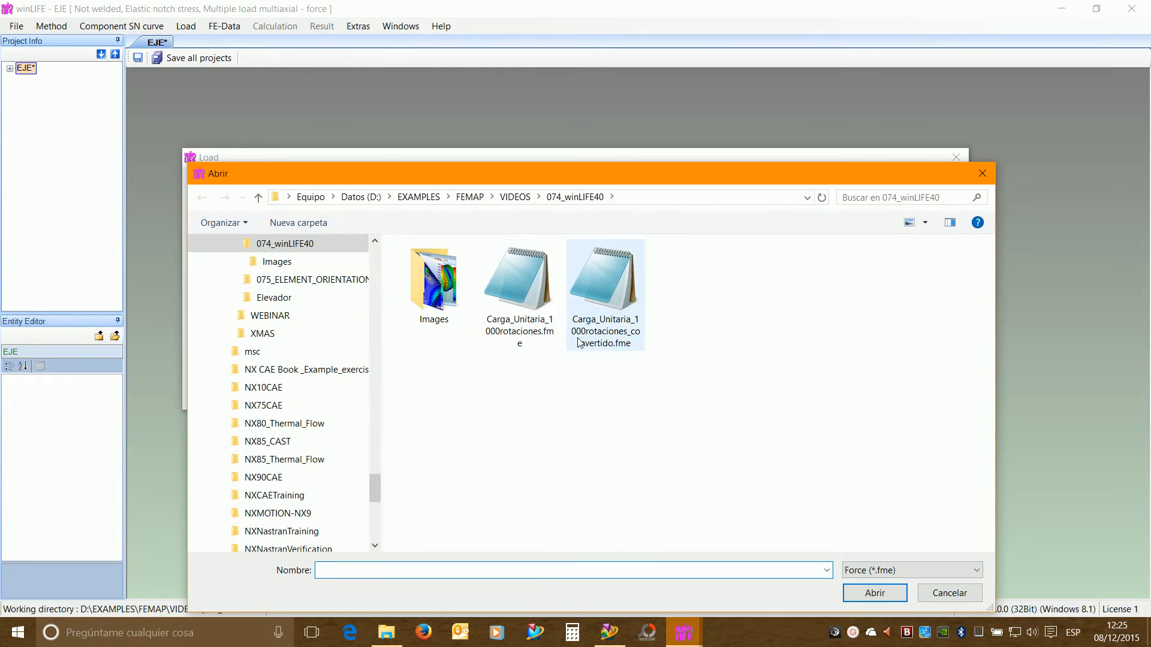
click(614, 336)
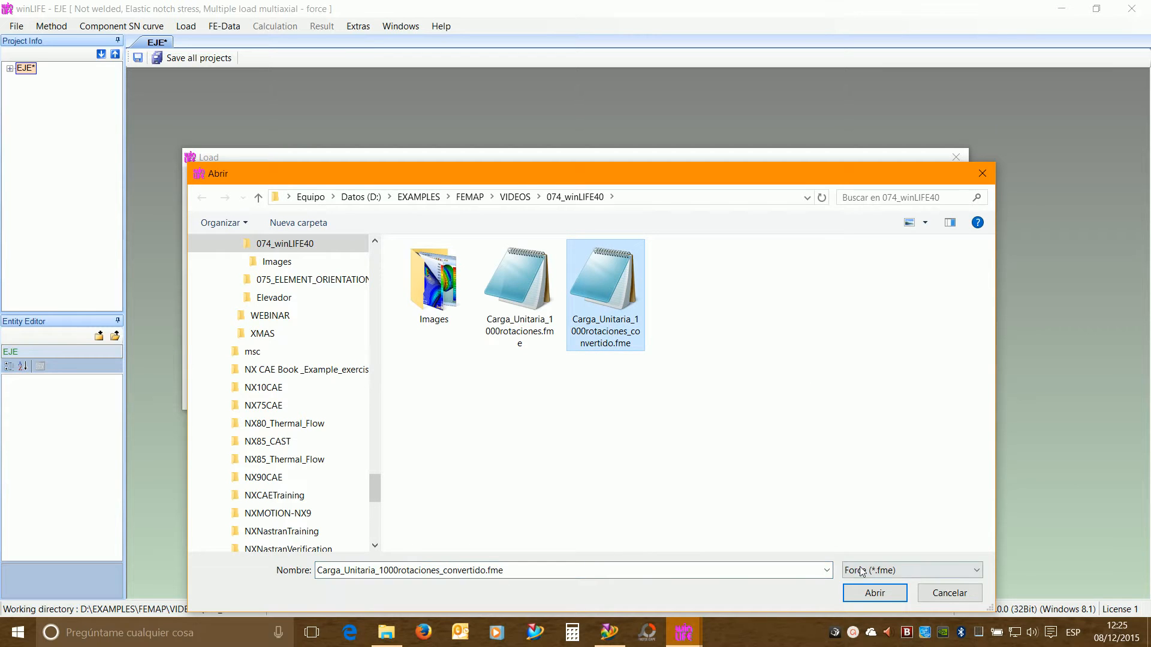
click(874, 593)
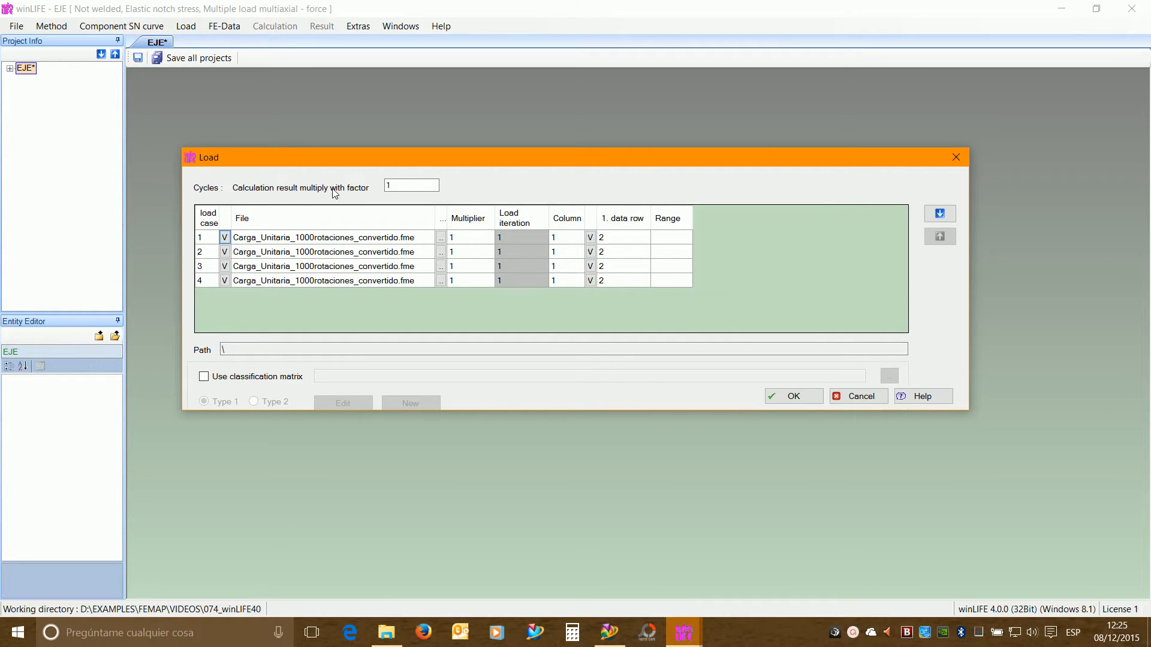
mouse_move(401, 184)
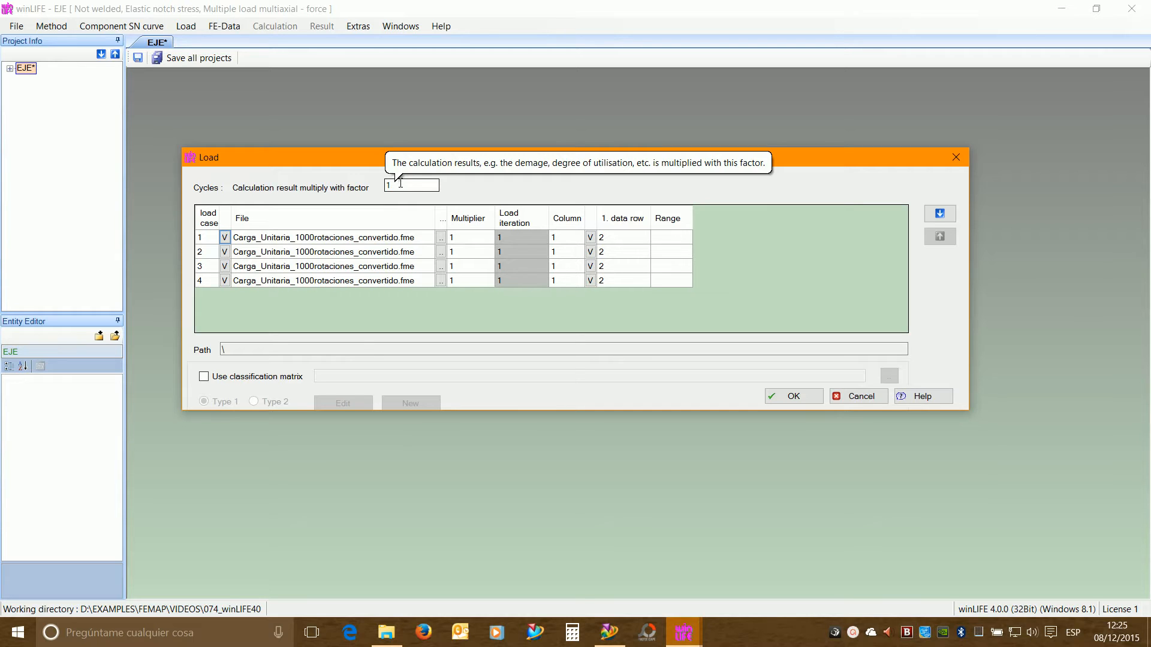
click(400, 184)
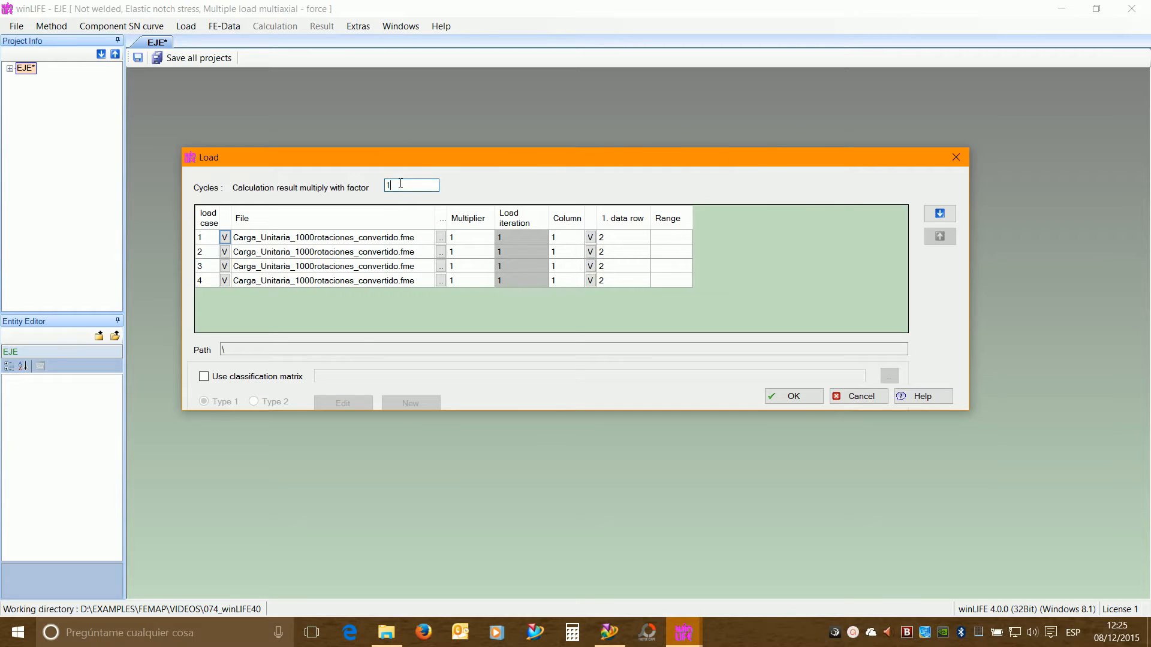
text(000)
key(BackSpace)
key(BackSpace)
key(BackSpace)
- Assign file columns 2, 3 and 4 to load cases 2, 3 and 4, keep column 1 for load case 1, and accept the load definition
click(591, 253)
click(578, 258)
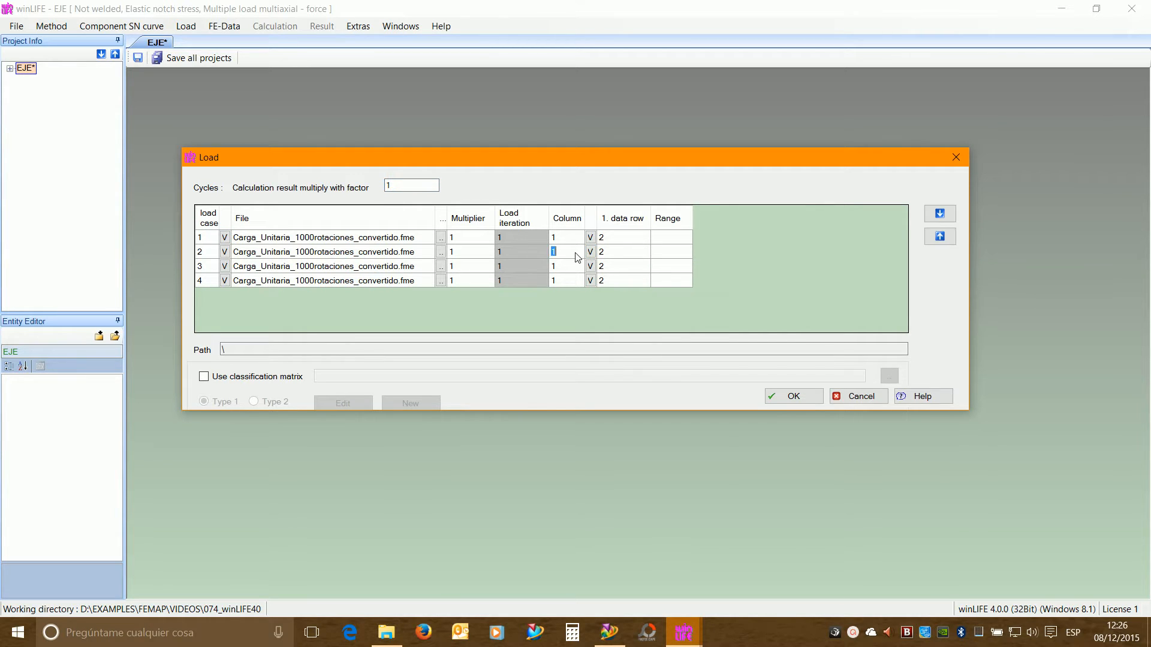
text(2)
click(569, 271)
text(3)
click(570, 280)
text(4)
click(568, 238)
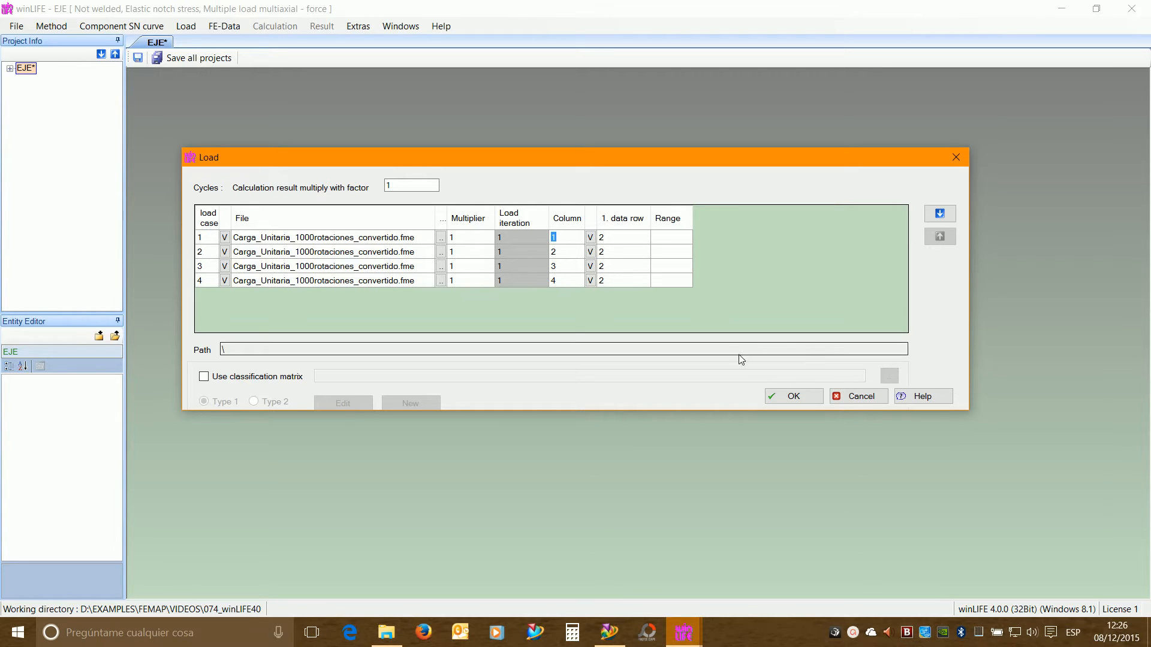
click(802, 399)
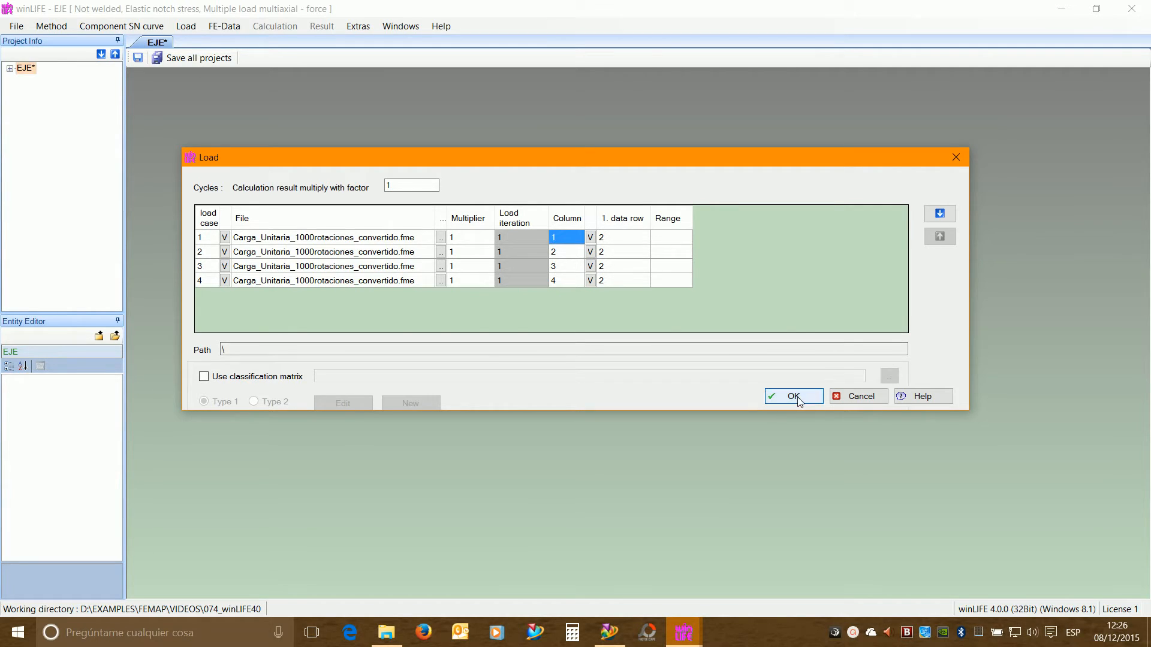
- Plot the load history of load case 1 and set the maximum of its X axis to 20
click(187, 27)
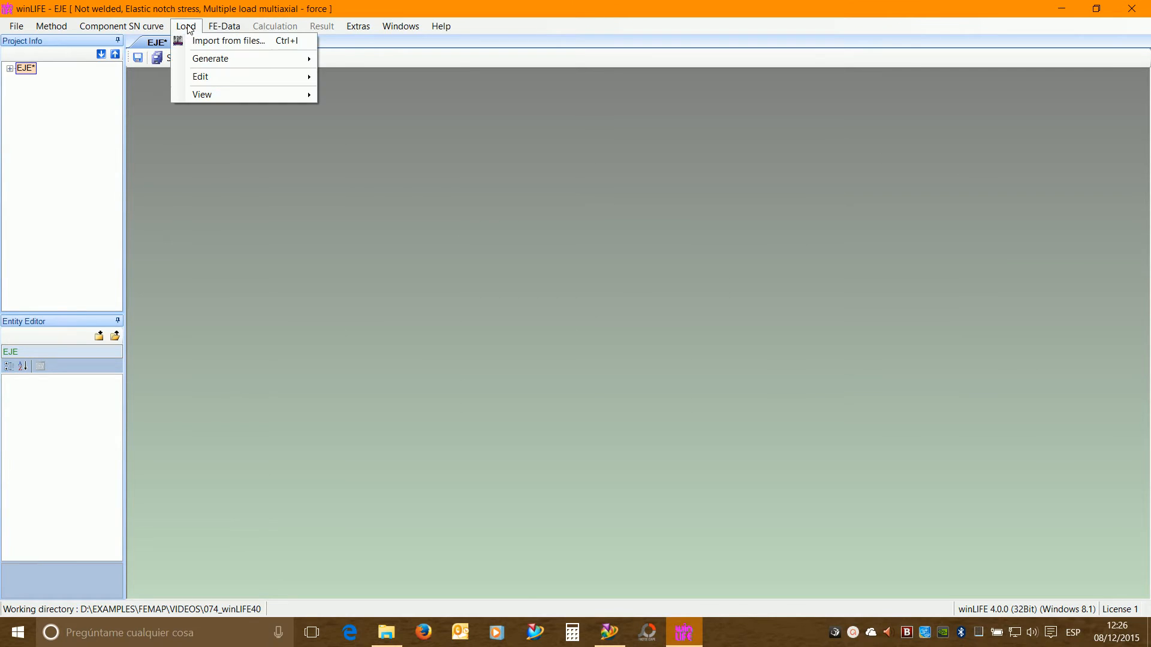
mouse_move(201, 60)
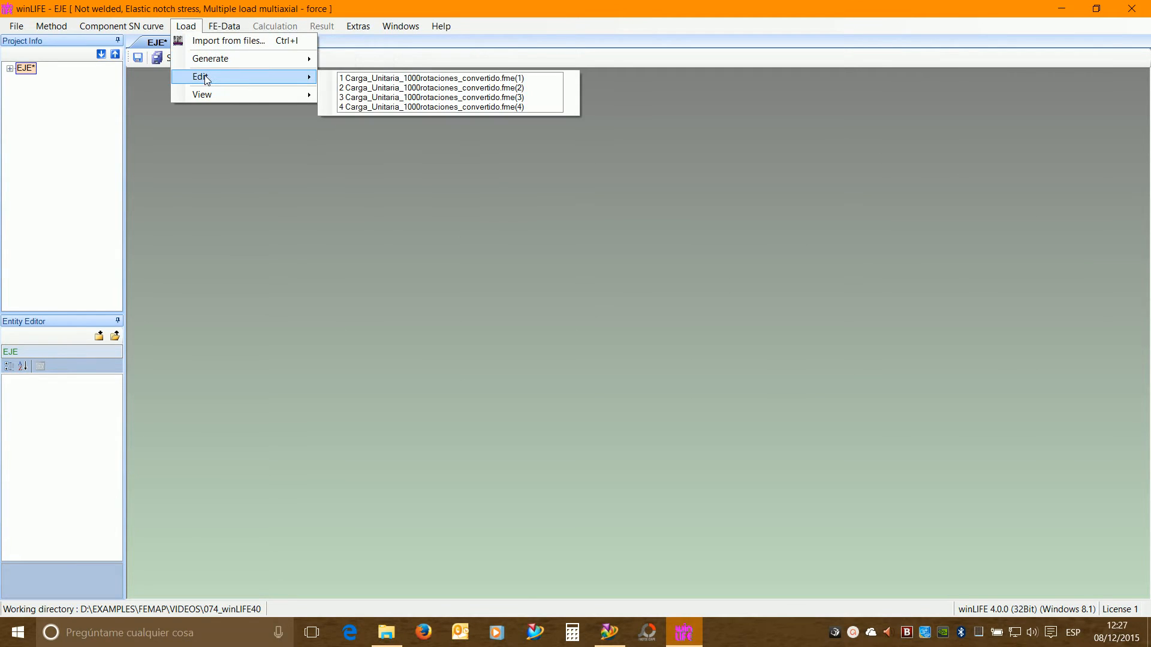
click(405, 97)
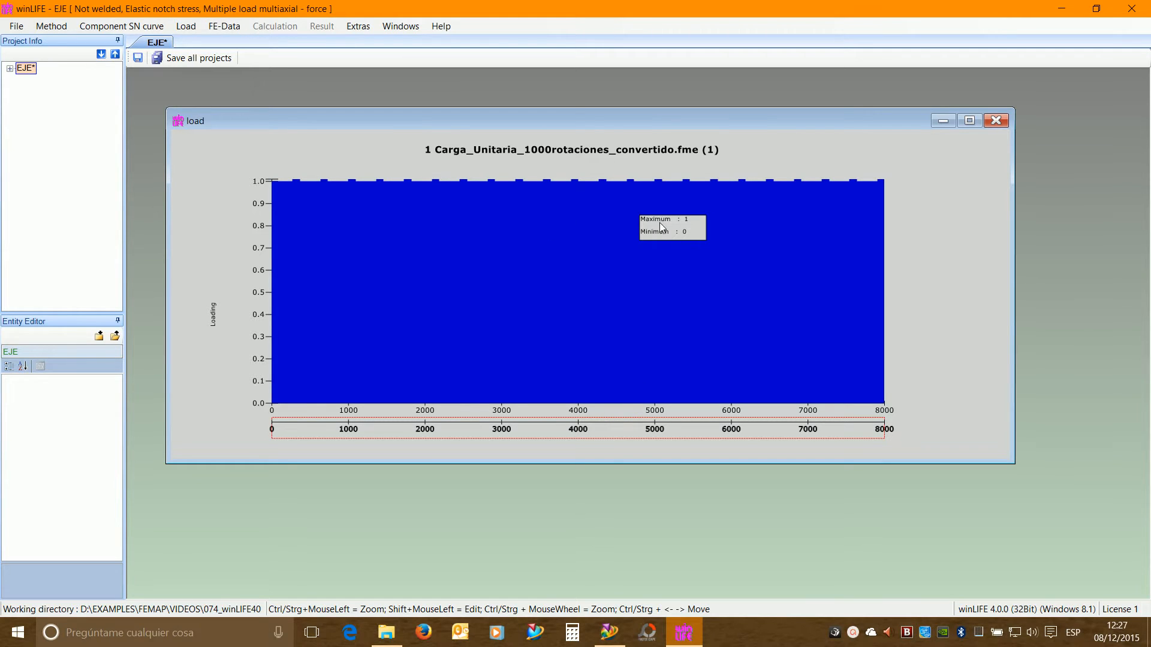
right_click(546, 403)
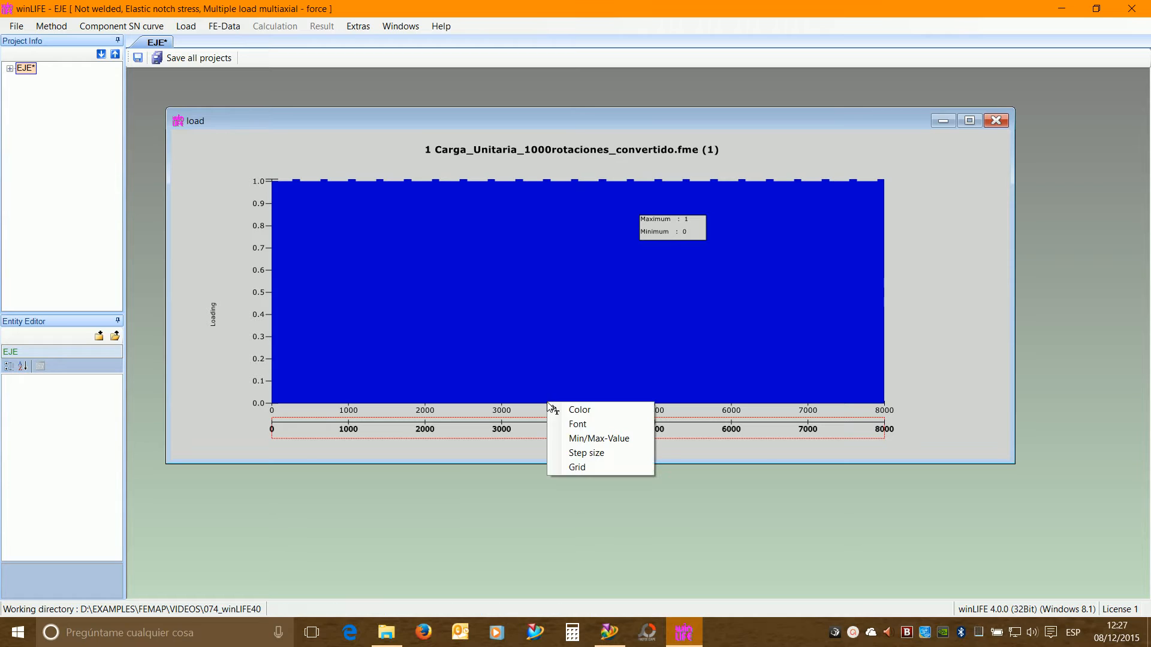
click(573, 437)
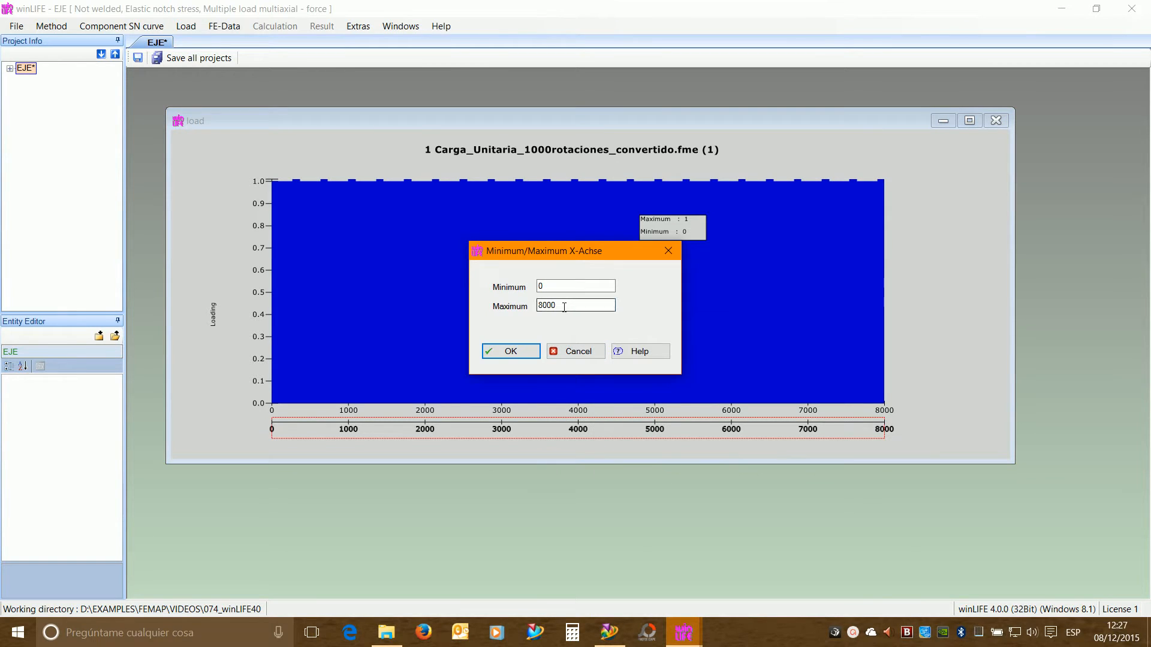
drag(603, 306, 509, 307)
text(20)
click(509, 351)
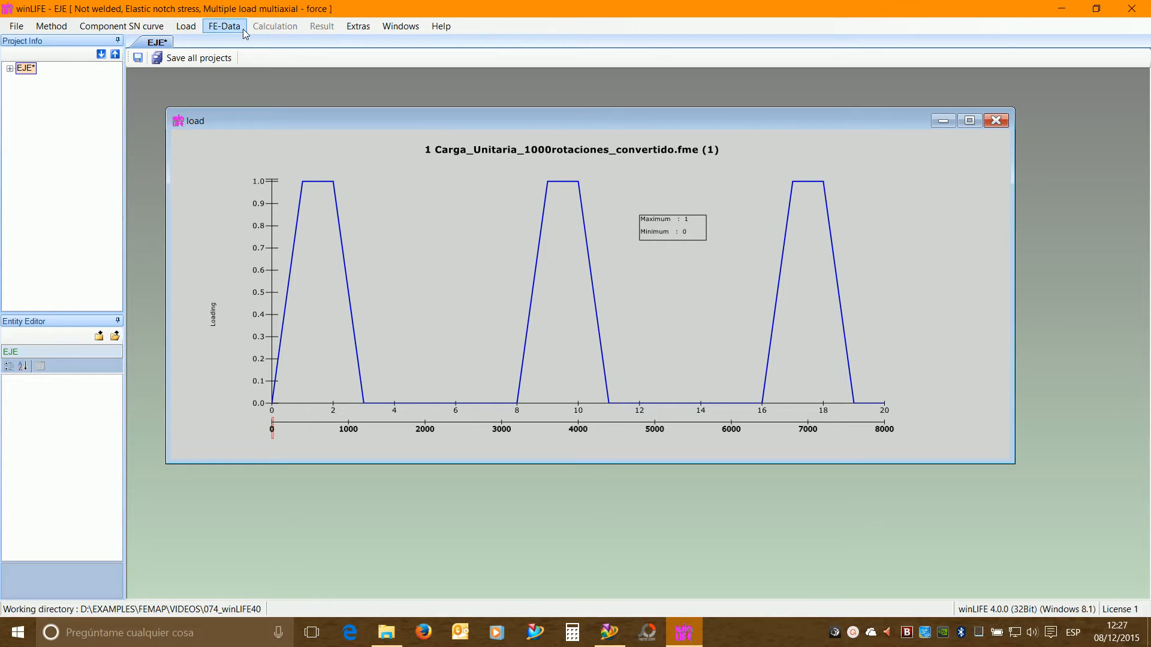
- Plot the load histories of load cases 2, 3 and 4 in separate windows
click(189, 28)
mouse_move(225, 96)
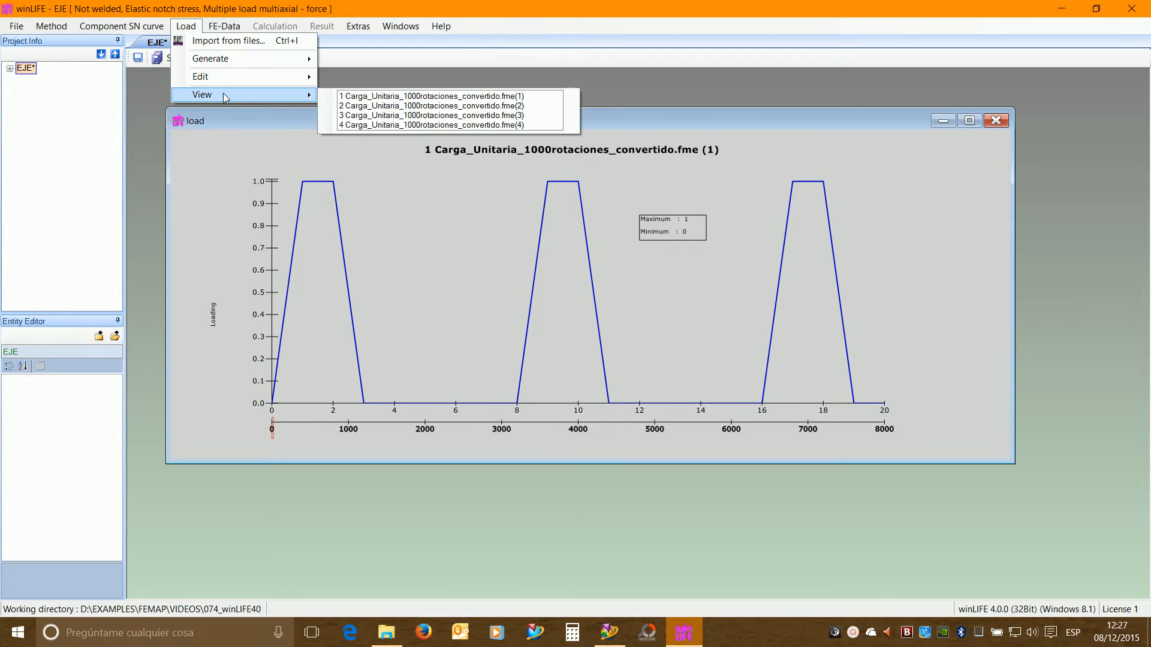
click(396, 106)
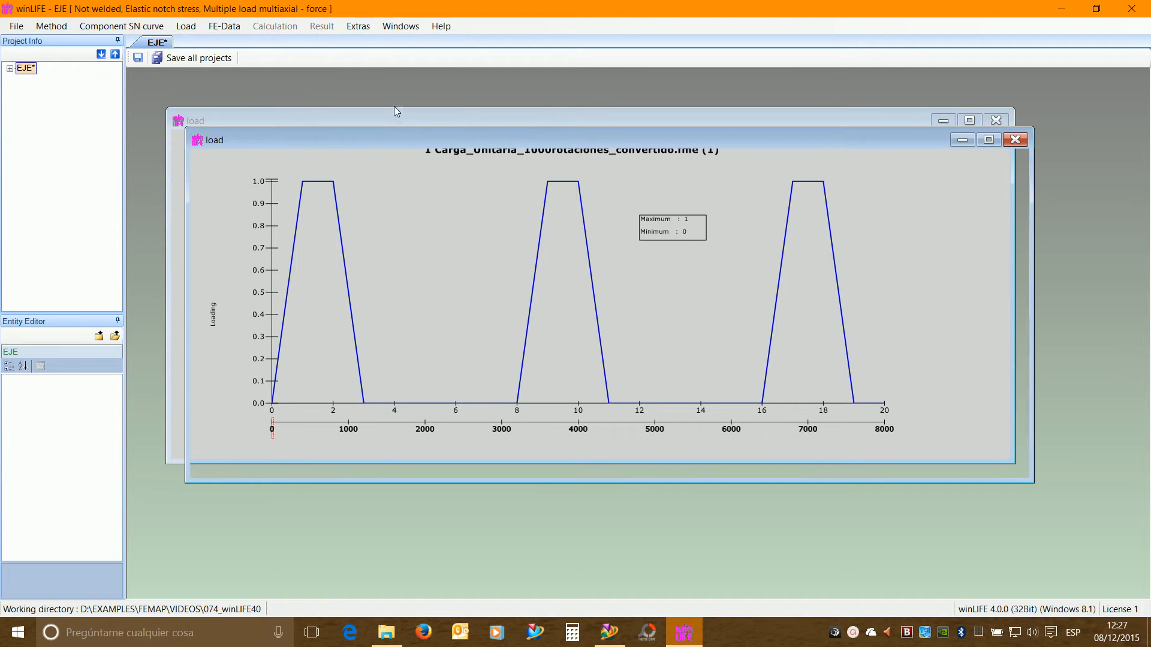
click(186, 26)
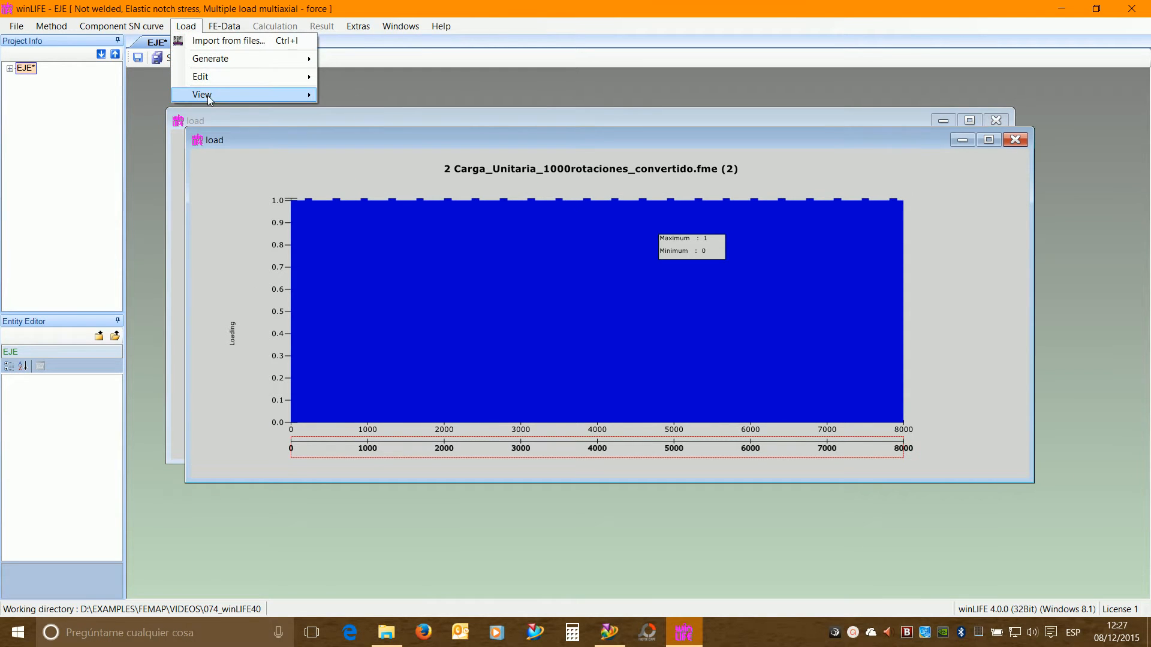
mouse_move(202, 95)
click(396, 114)
click(186, 27)
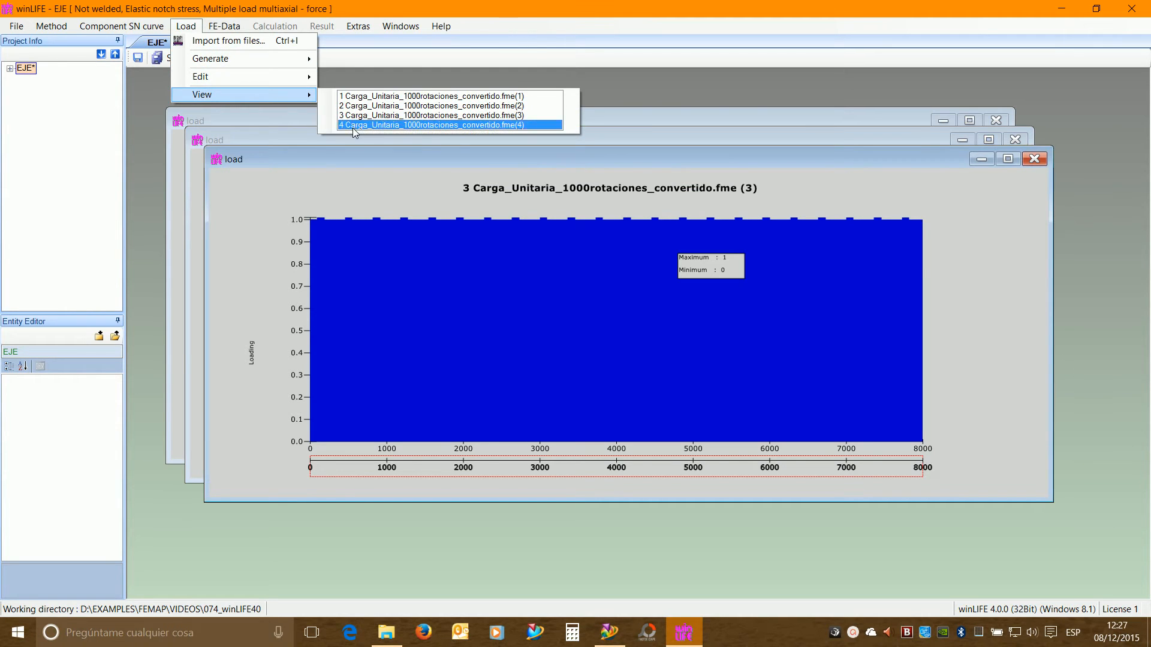
click(354, 125)
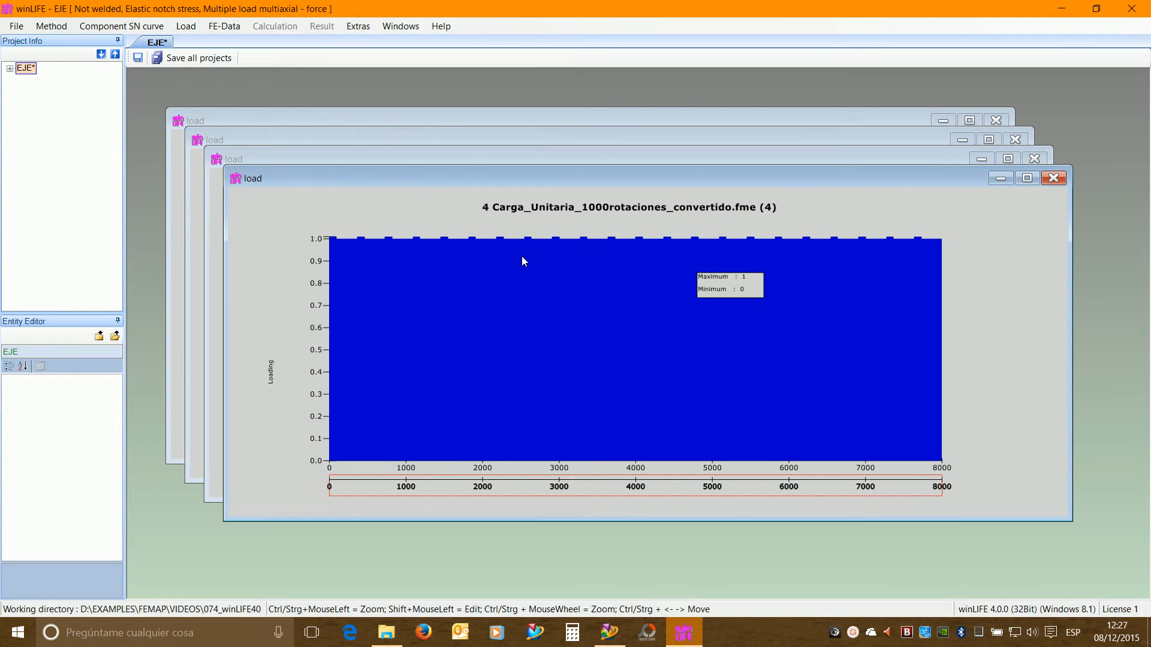
- Set the X axis maximum of the load case 4 plot to 20
right_click(596, 466)
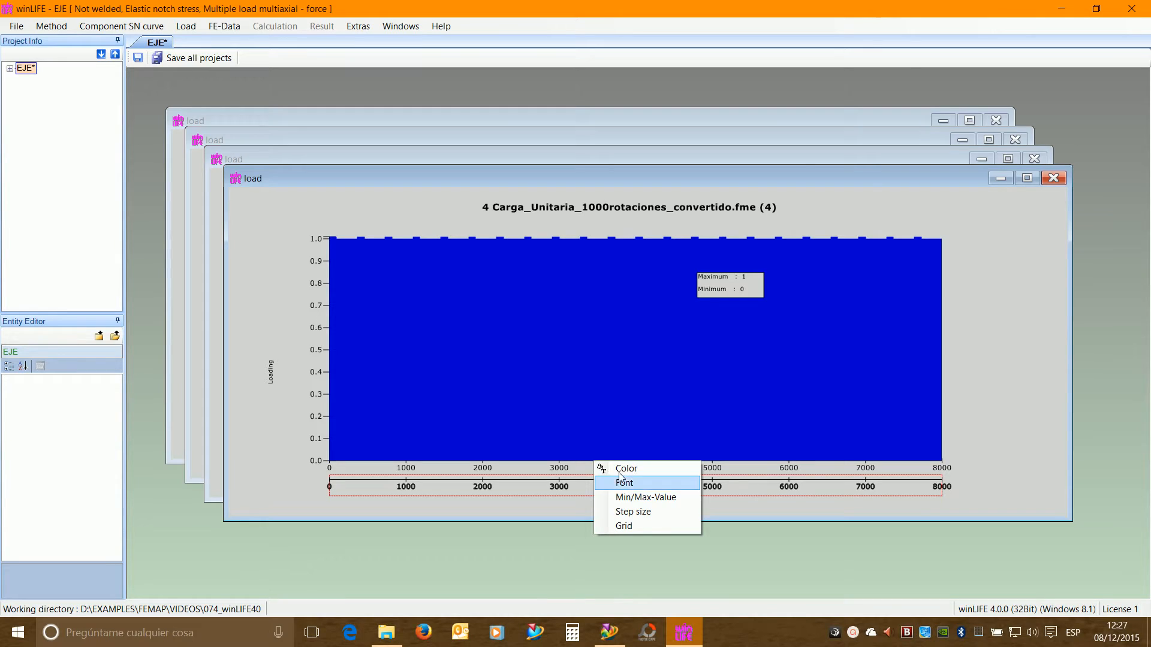
click(641, 498)
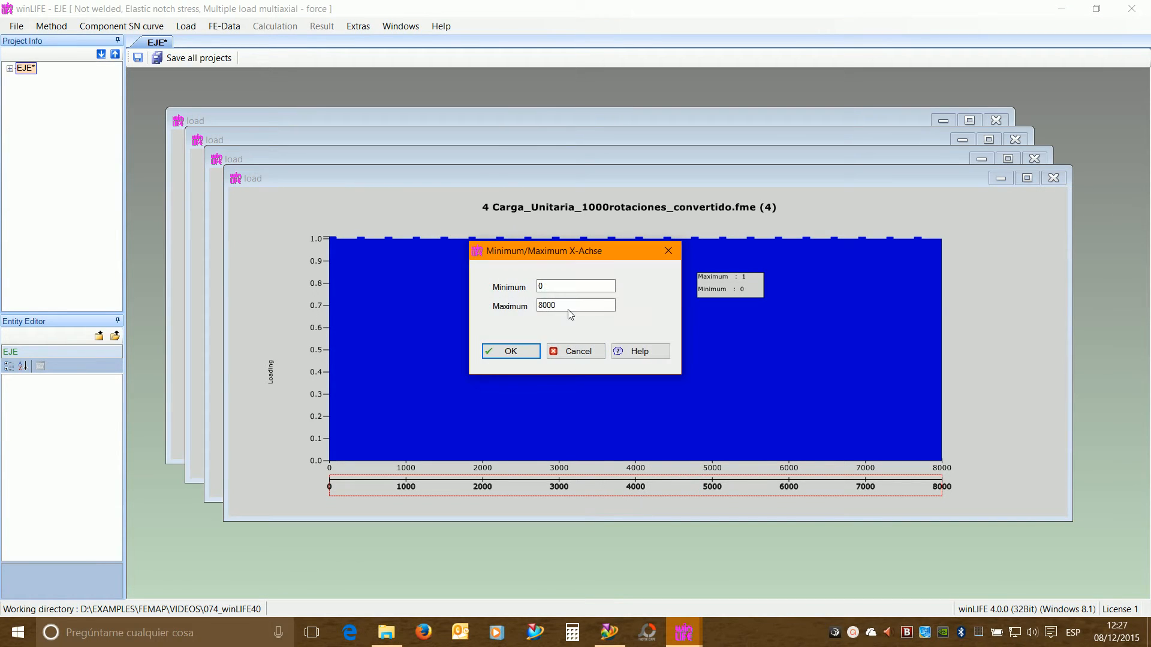
drag(612, 306, 504, 307)
text(20)
key(Return)
- Bring the load case 3 plot to the front and set its X axis maximum to 20
click(471, 159)
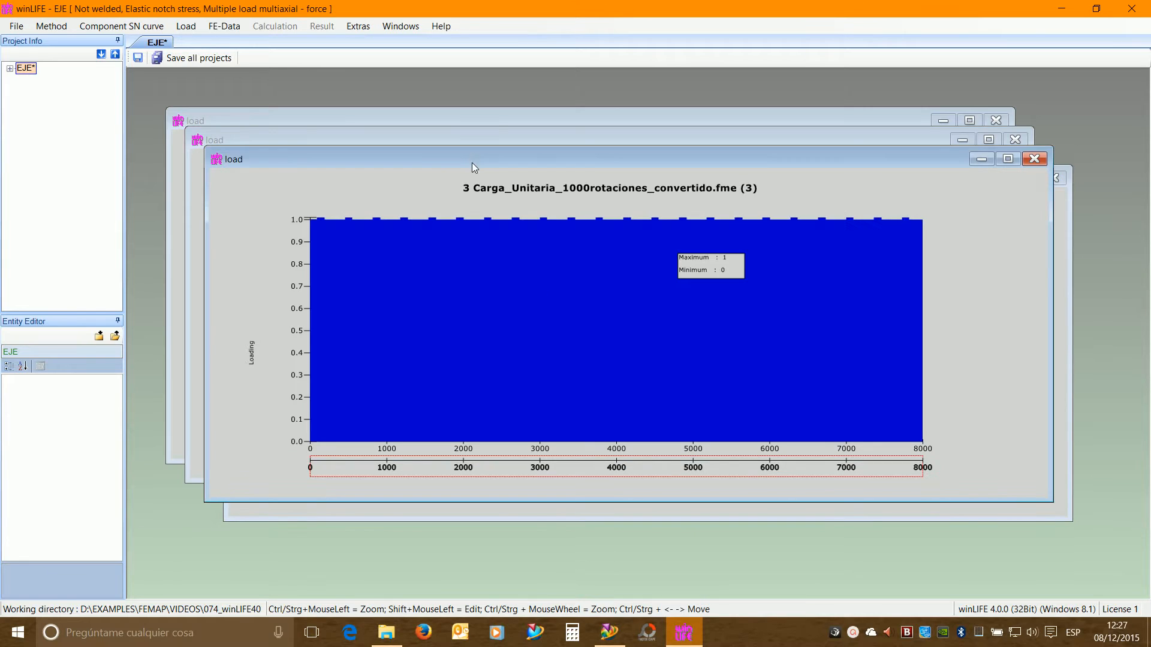
right_click(511, 443)
click(551, 473)
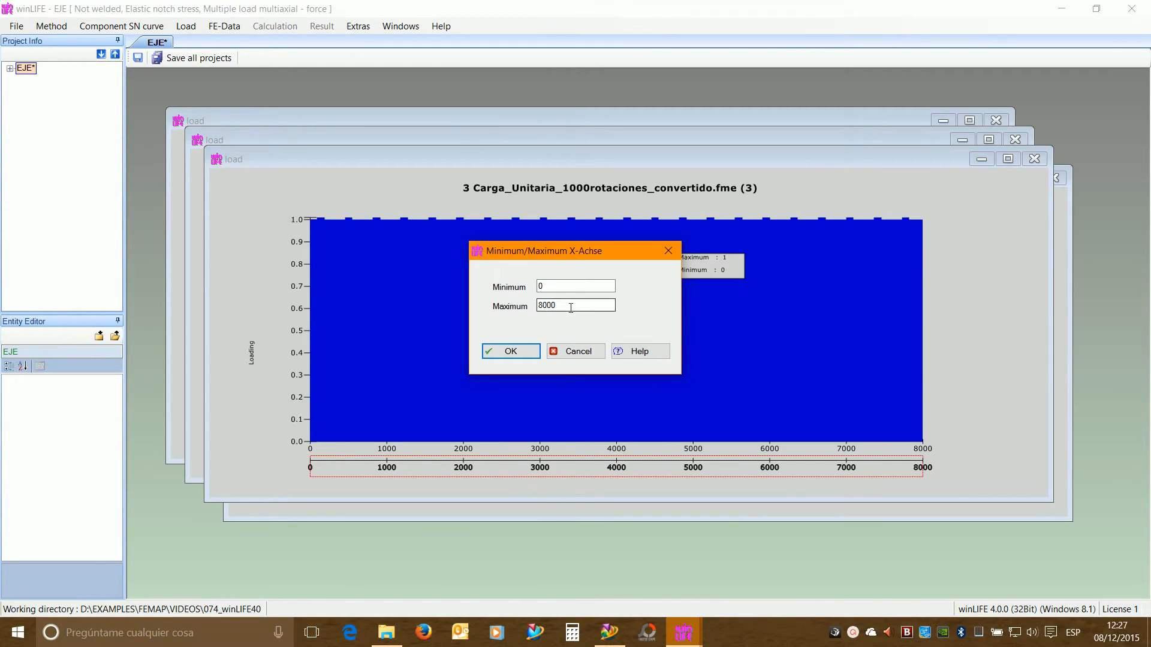
drag(576, 305, 489, 306)
text(20)
click(513, 351)
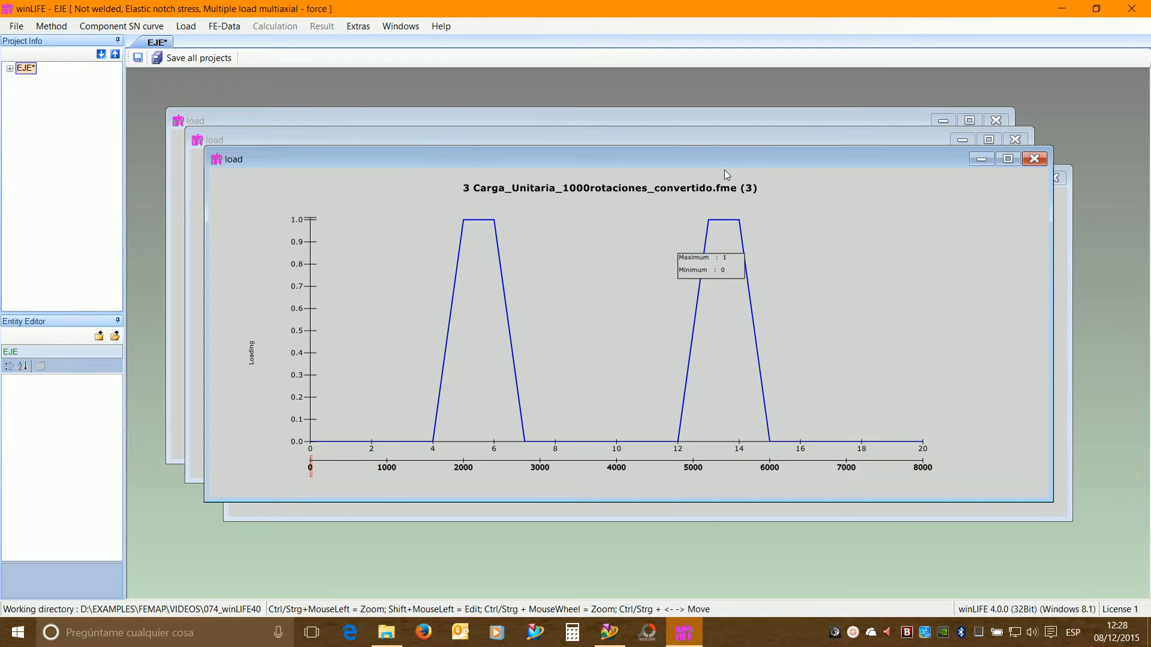
- Move the load case 3 and 4 plots aside, bring the load case 2 plot forward and set its X axis maximum to 20
drag(723, 161, 804, 267)
drag(644, 177, 637, 227)
click(586, 140)
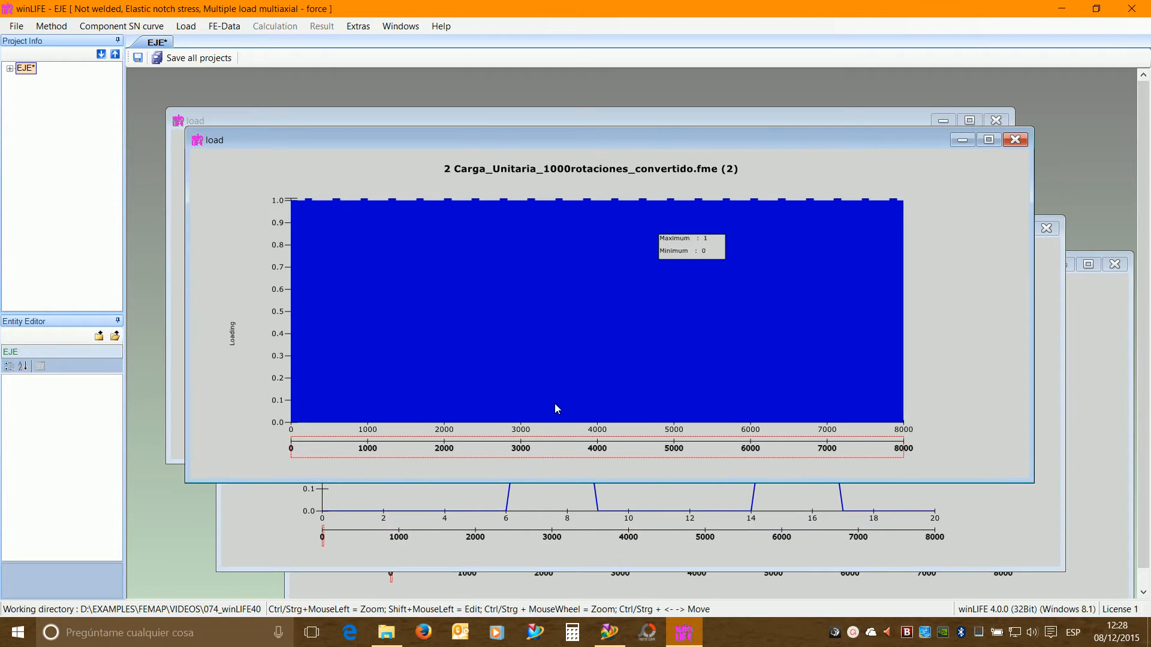
right_click(553, 422)
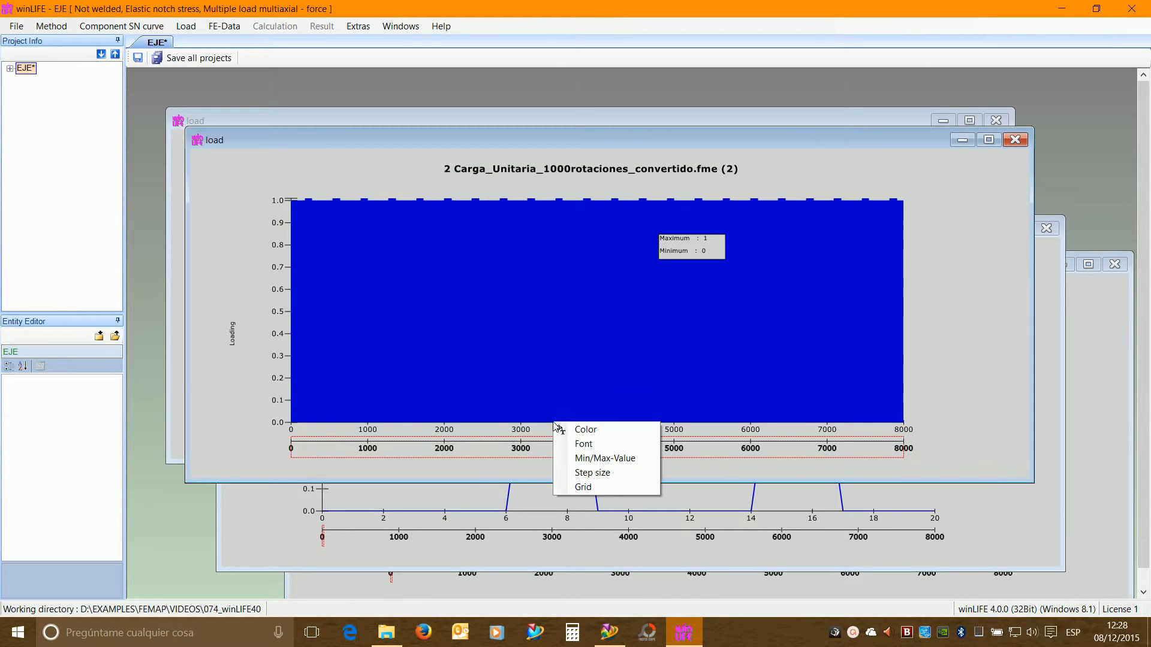
click(600, 461)
drag(599, 305, 506, 311)
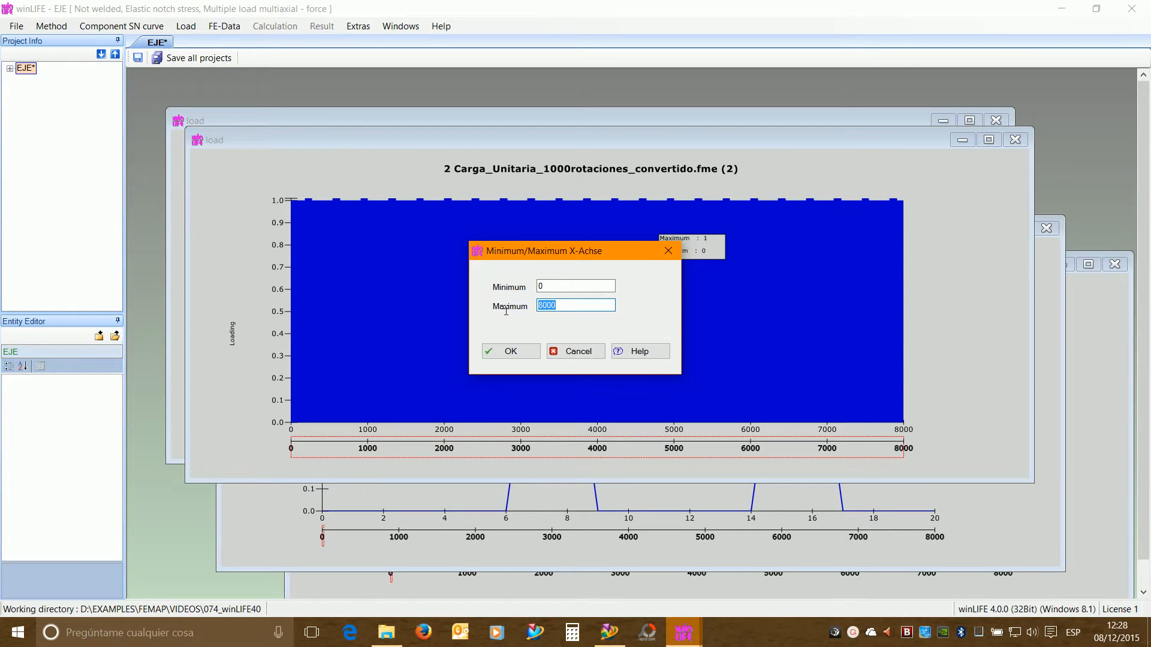
text(20)
key(Return)
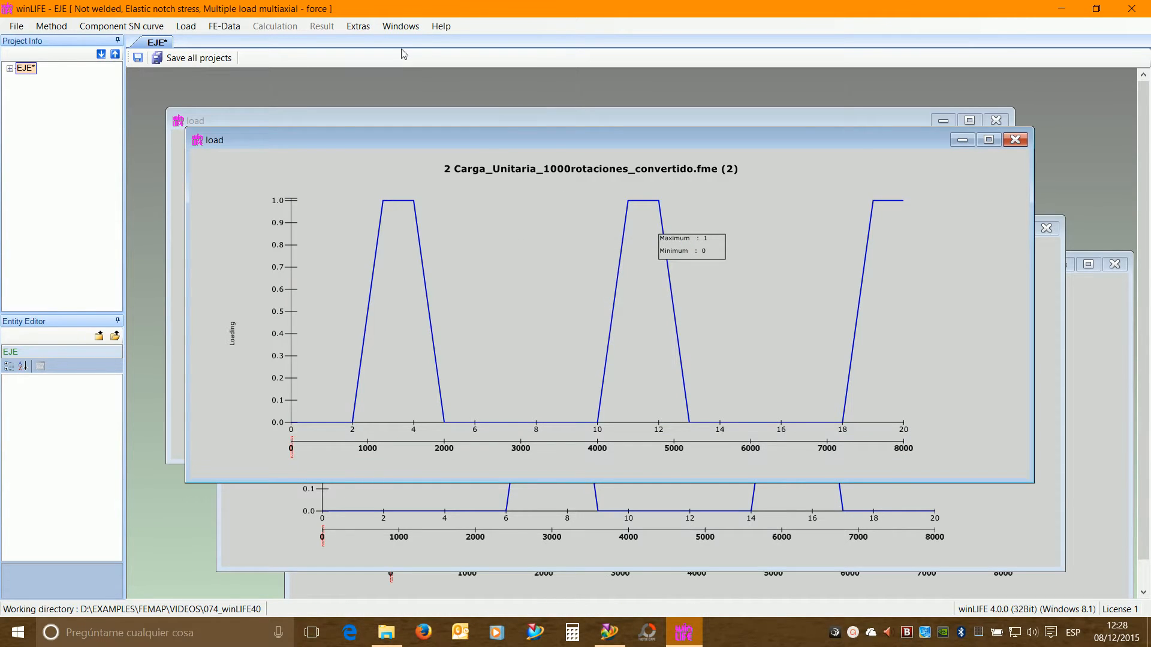
- Tile the four load plot windows with load case 1 in first position and save the EJE project
click(398, 26)
click(355, 26)
click(401, 27)
click(414, 40)
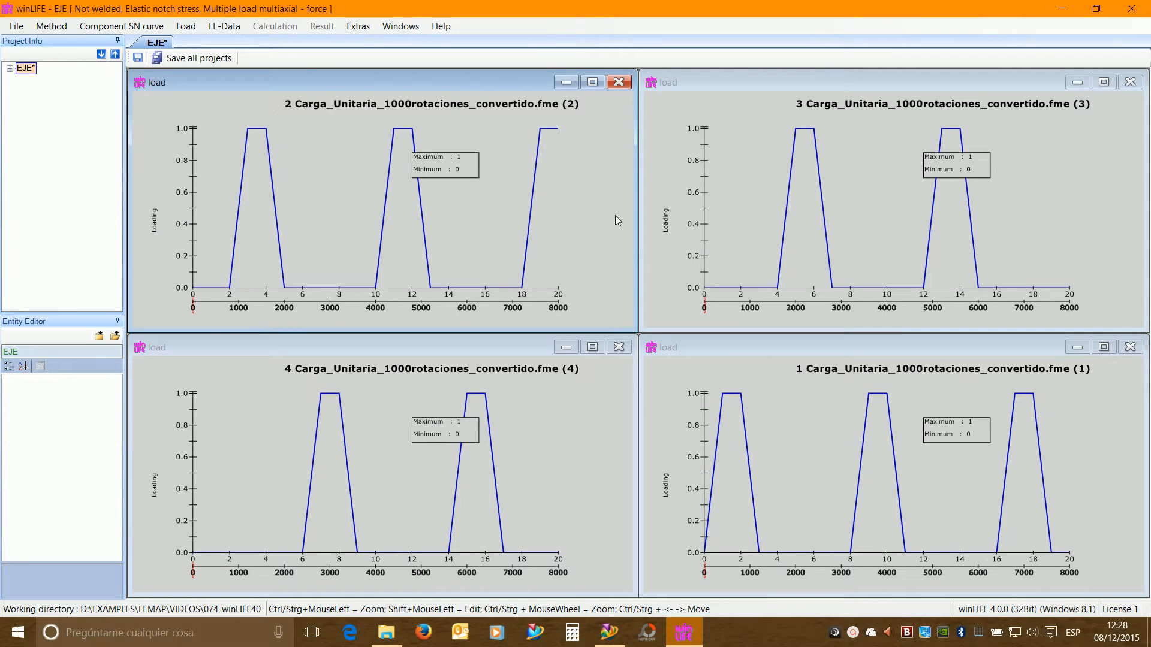
click(750, 390)
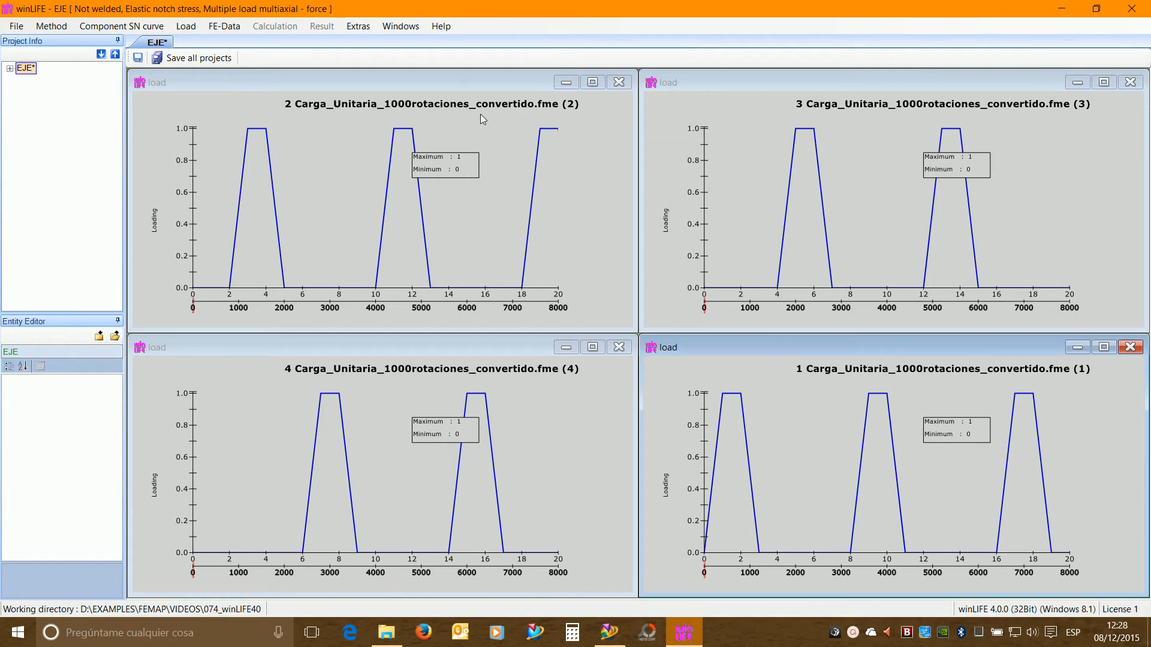
click(405, 27)
click(413, 40)
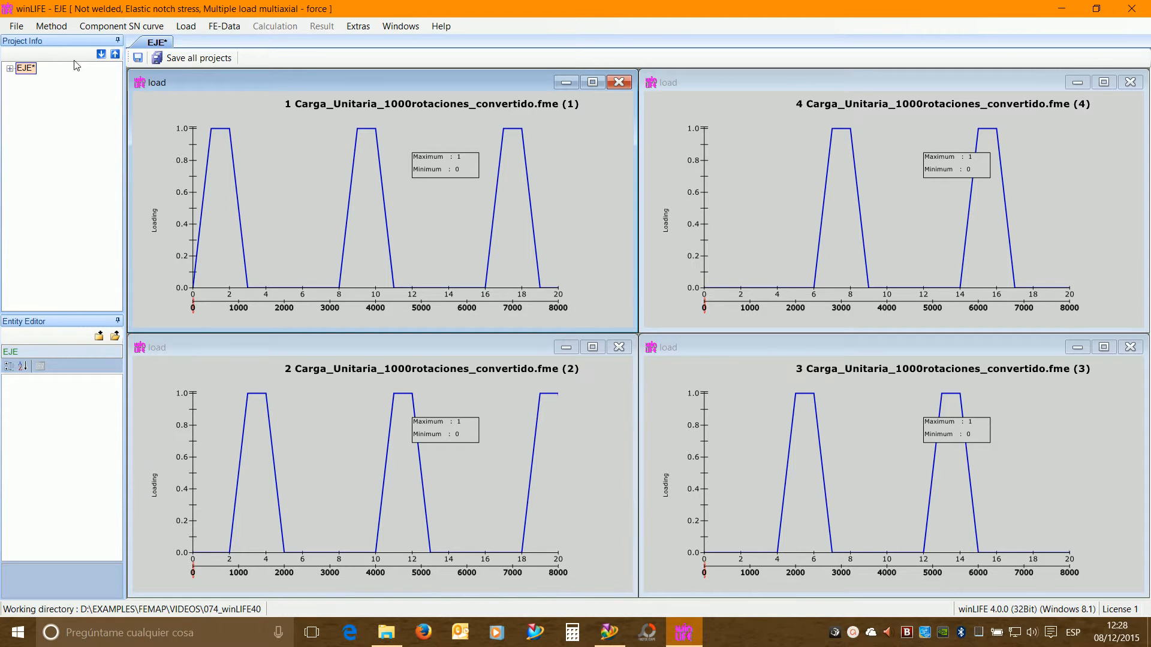
click(138, 58)
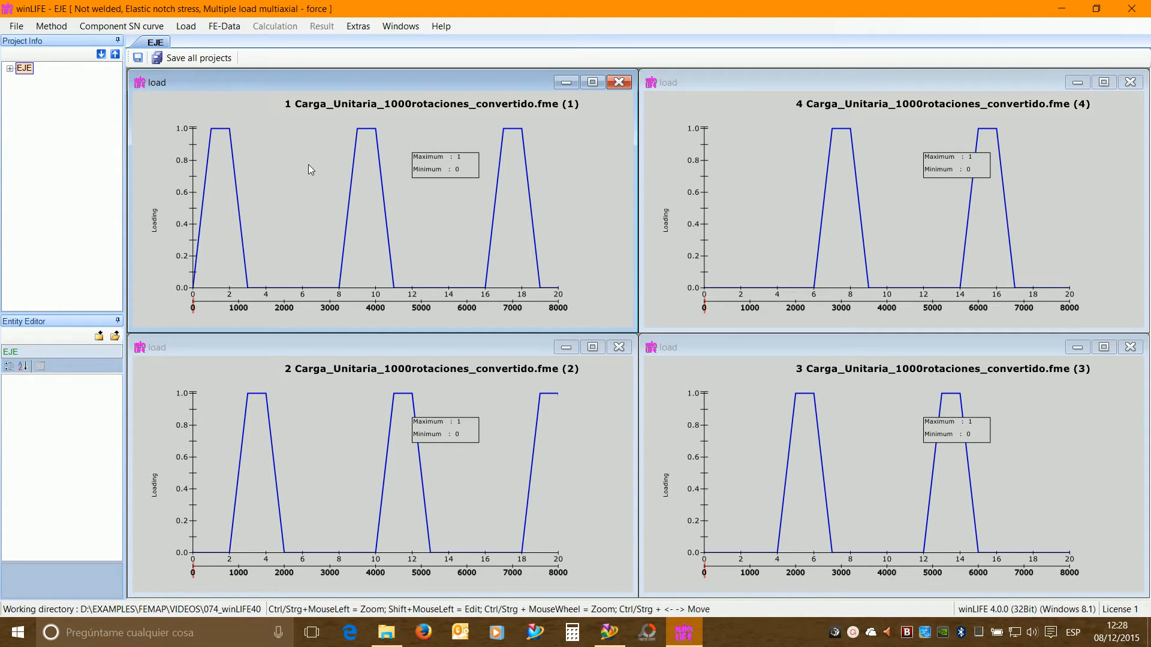
- Switch to Femap and create a node surface group with ID 9999 titled Surface group, fully rebuilding the database
click(225, 27)
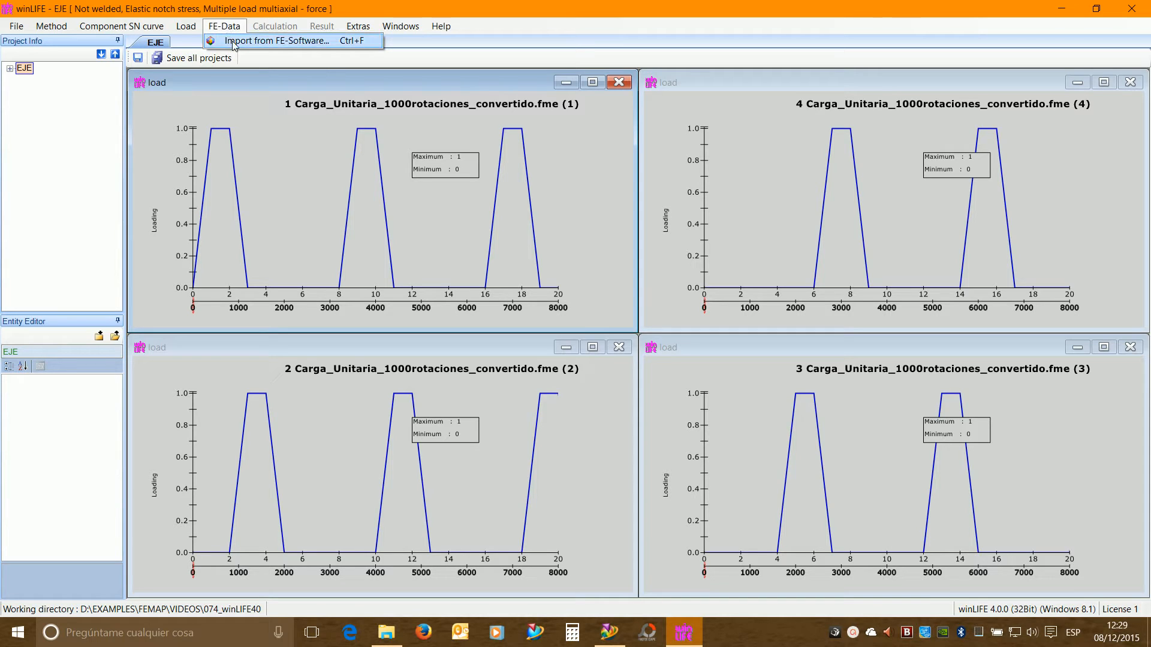
click(609, 637)
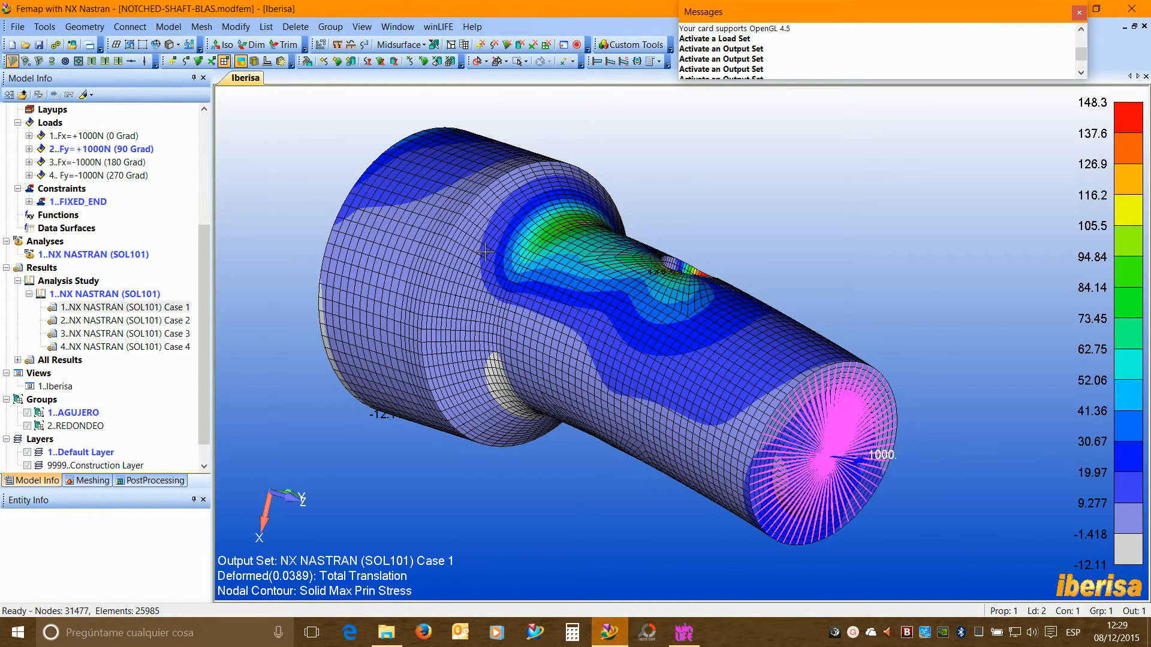
drag(474, 257, 549, 212)
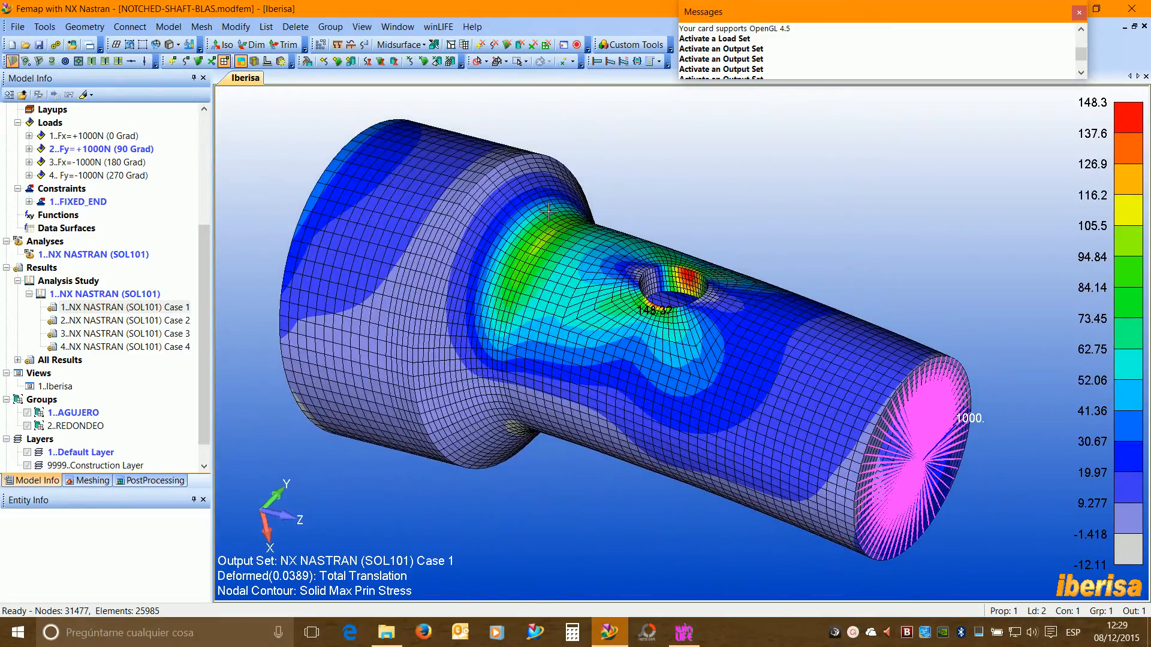
click(439, 27)
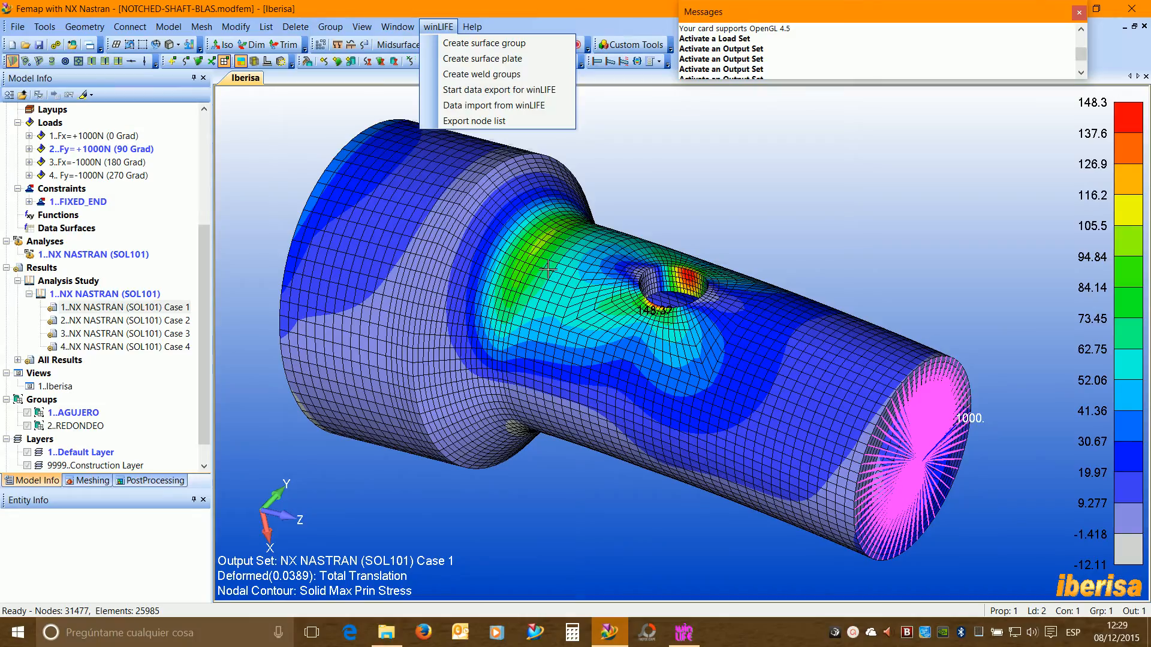
drag(588, 275, 549, 273)
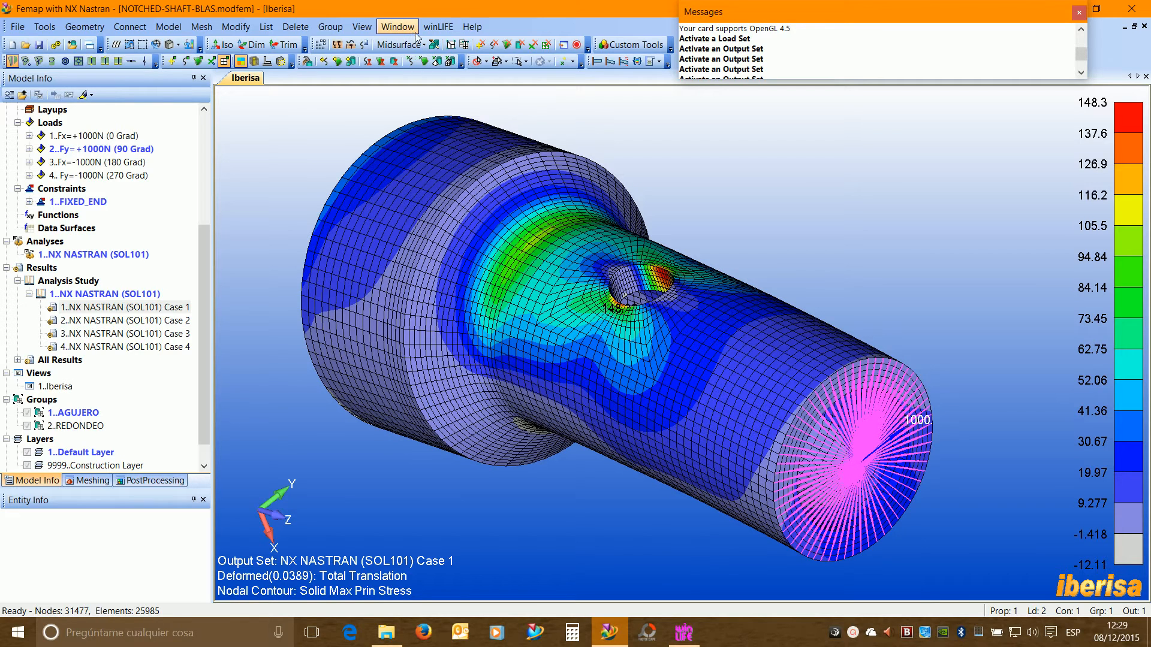
click(438, 27)
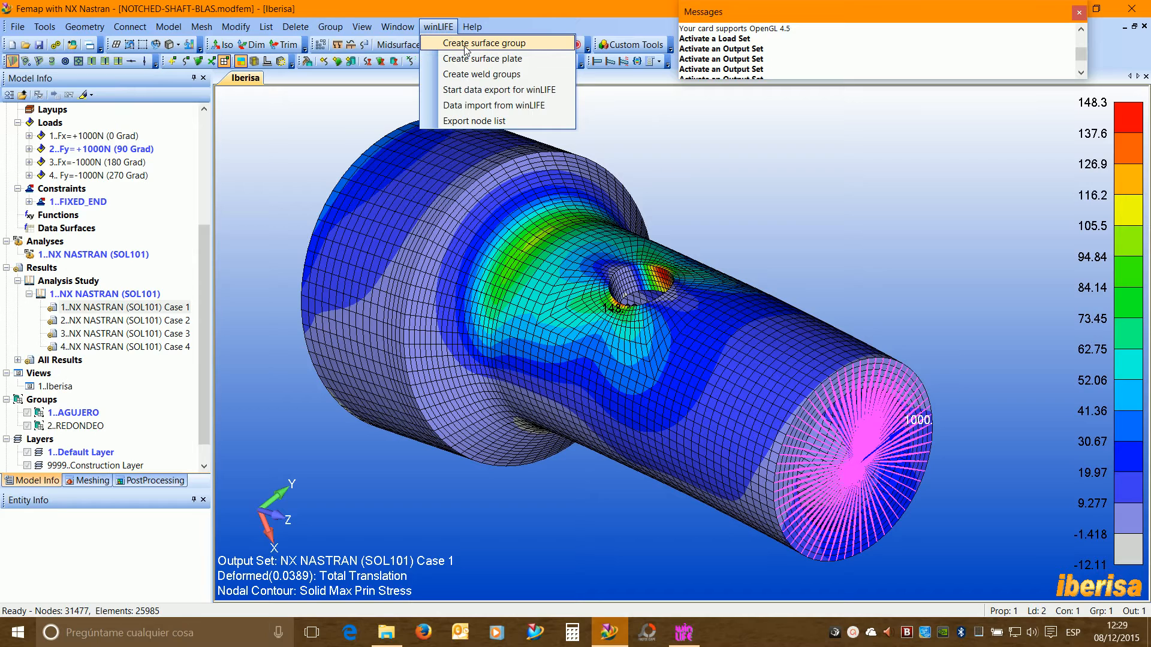
click(465, 43)
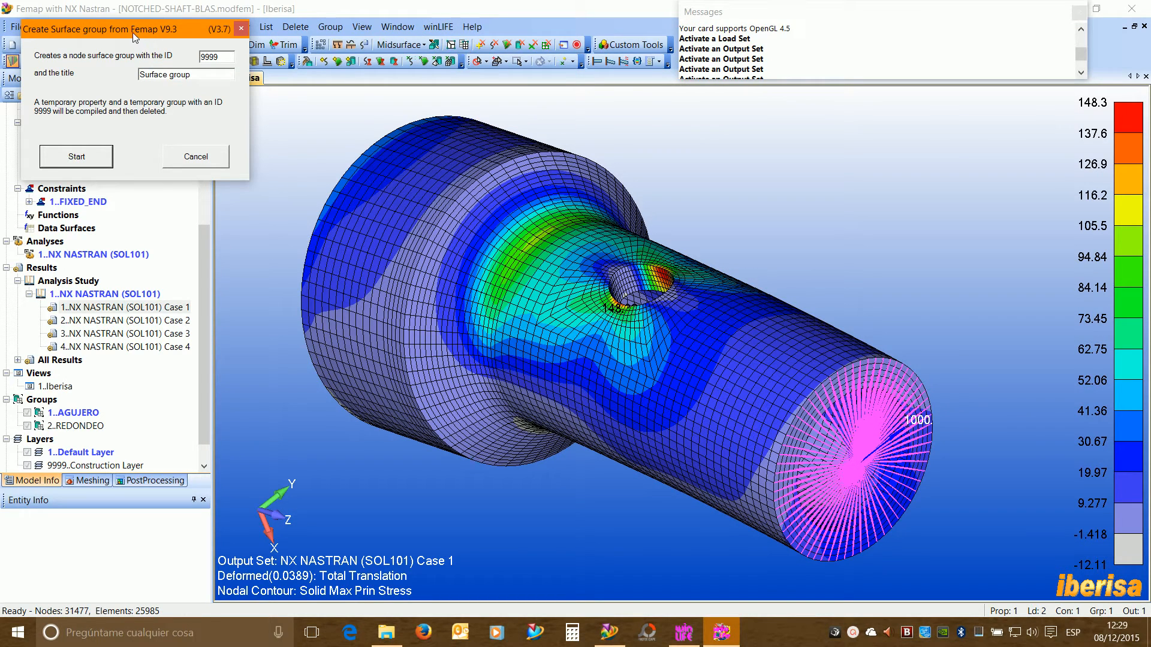
click(83, 162)
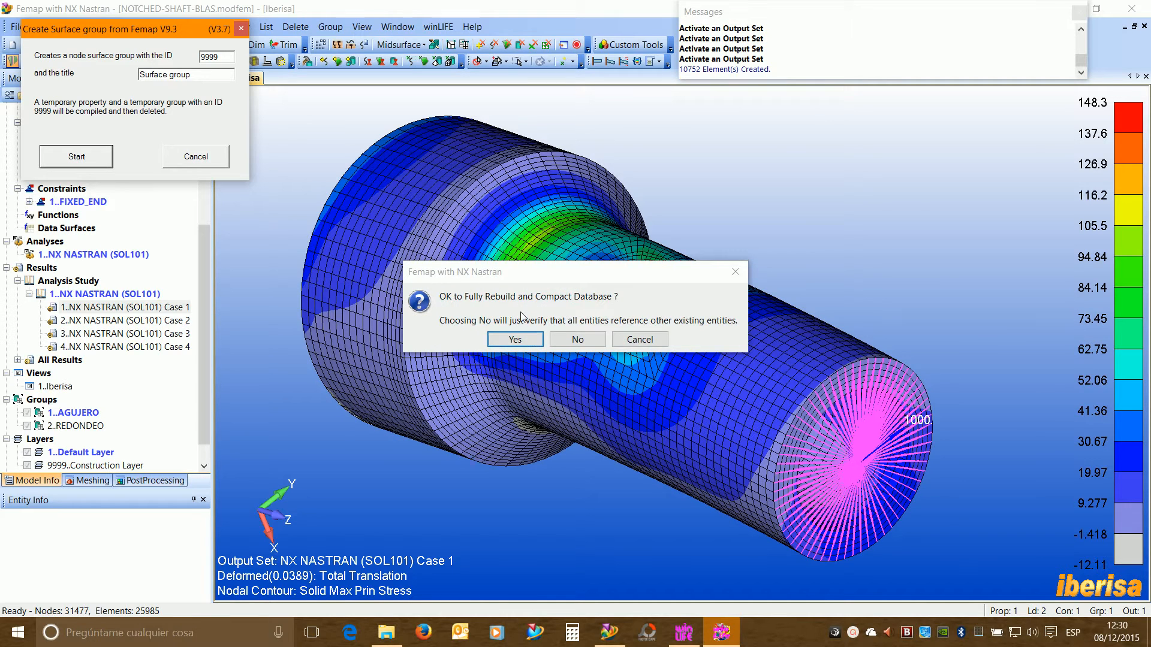
click(514, 340)
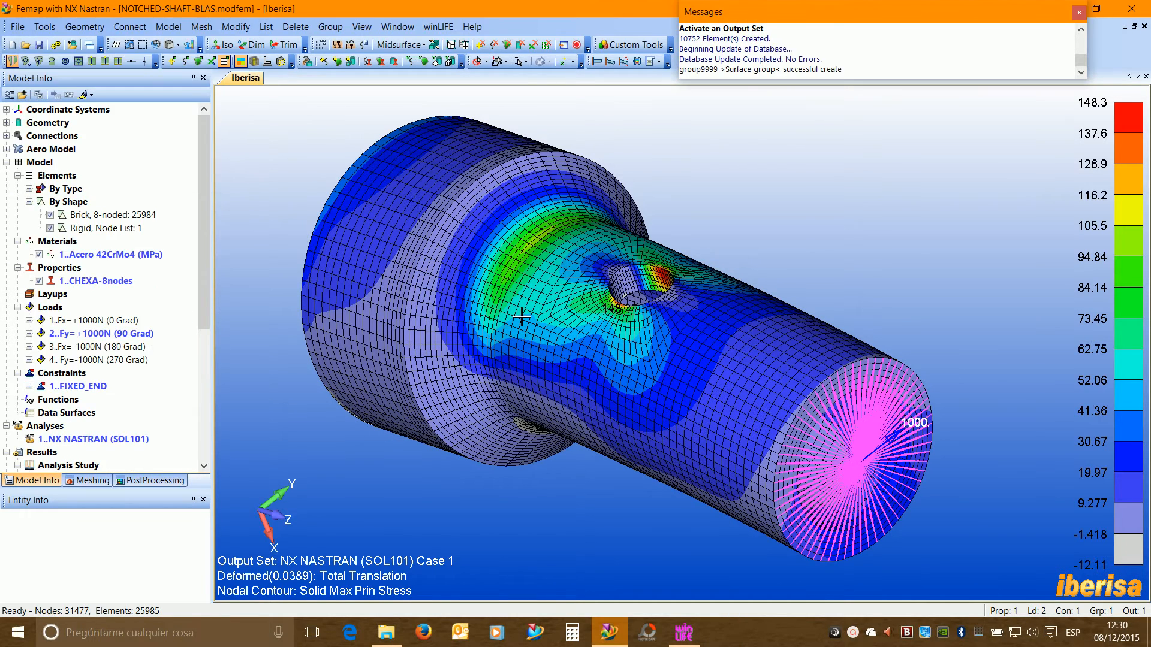
- Make the 9999 Surface group the active group of the shaft model
drag(202, 319, 205, 449)
click(86, 399)
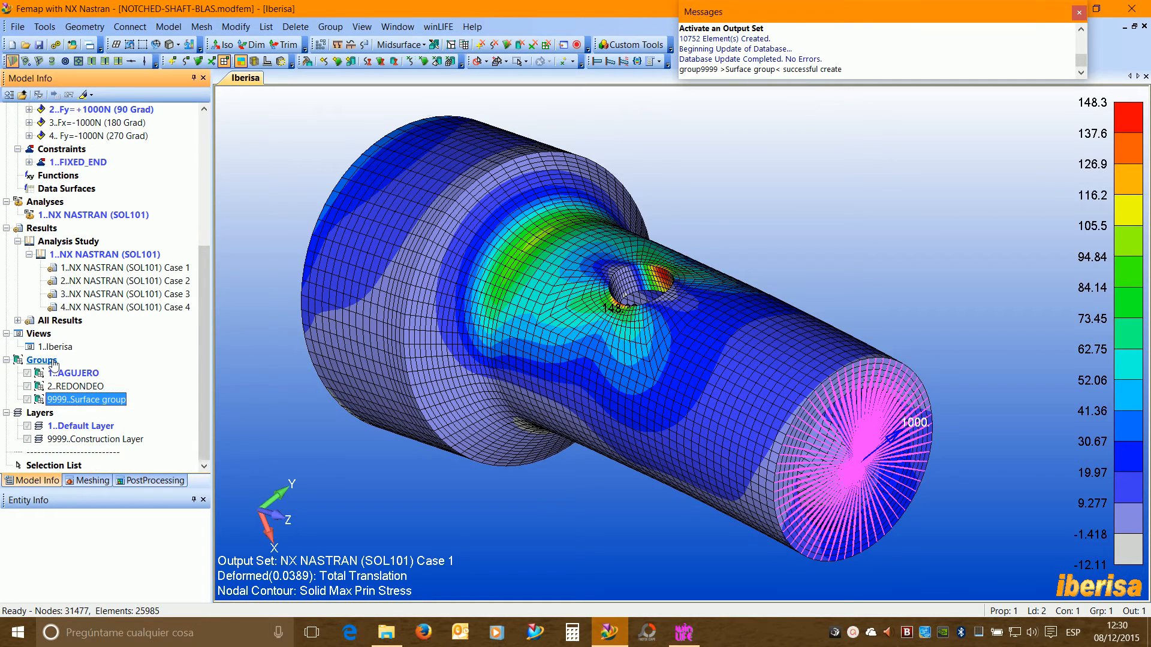
click(42, 360)
double_click(87, 399)
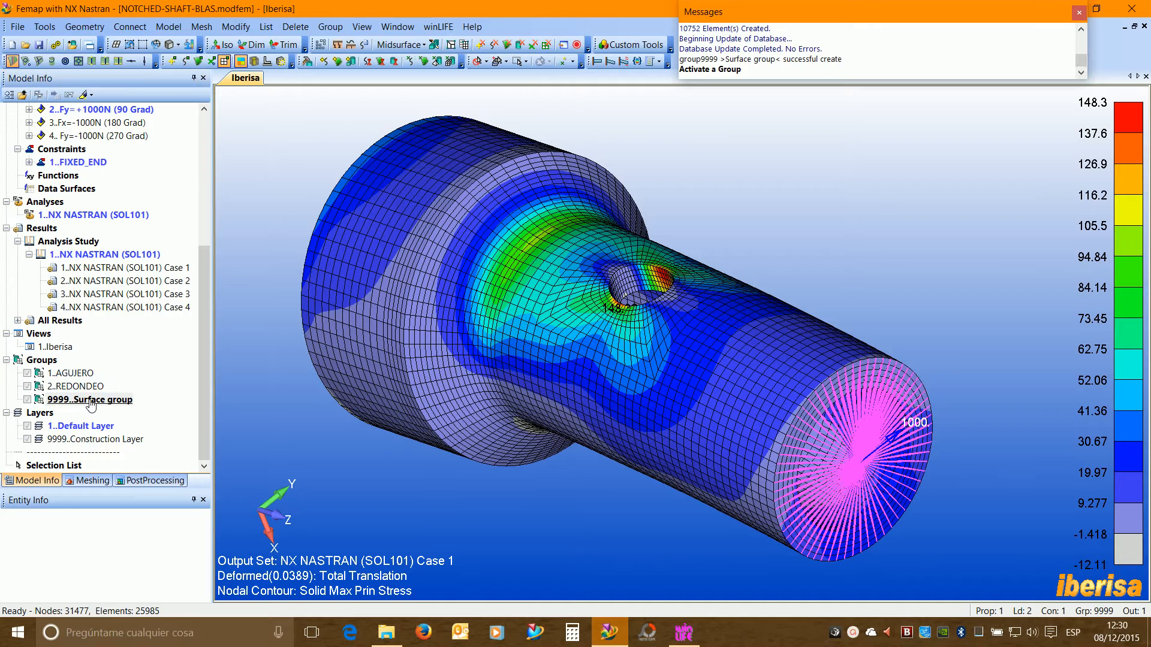
right_click(89, 400)
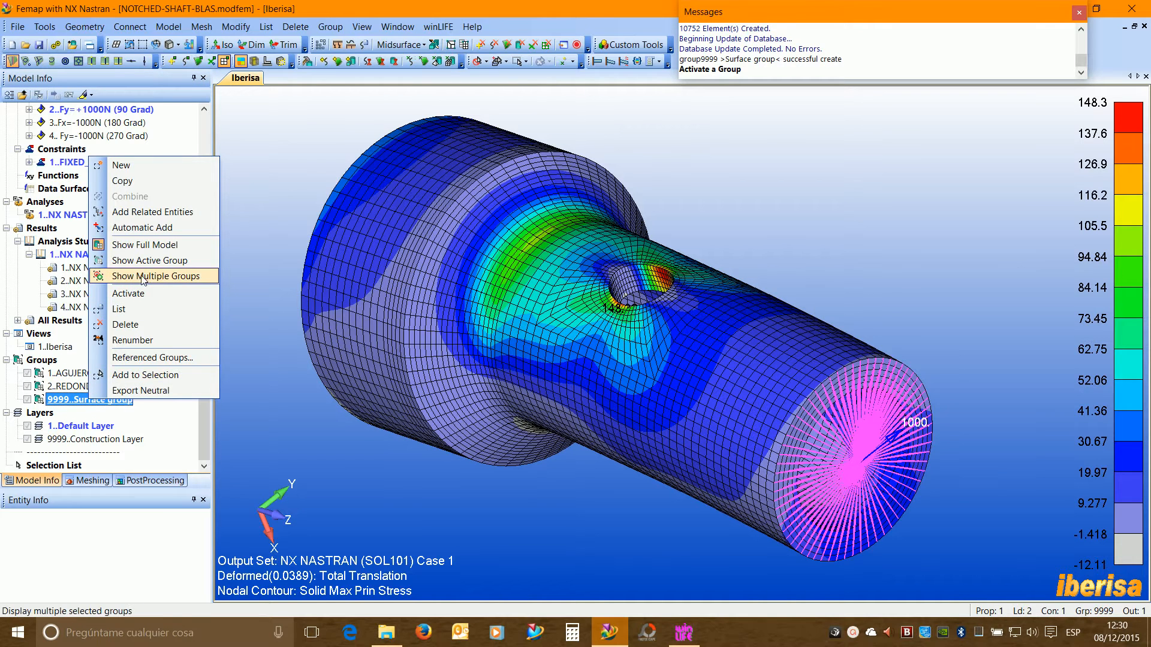
- Turn on highlighting of the selected surface group, switch off its labels and regenerate the view
click(86, 94)
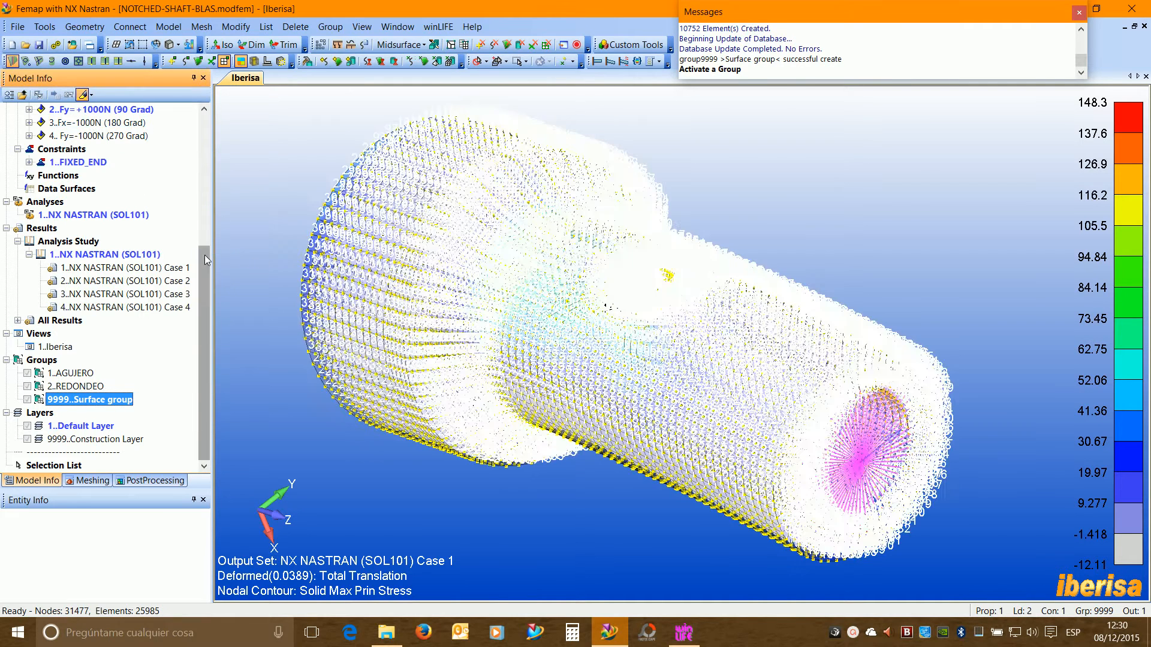
click(91, 95)
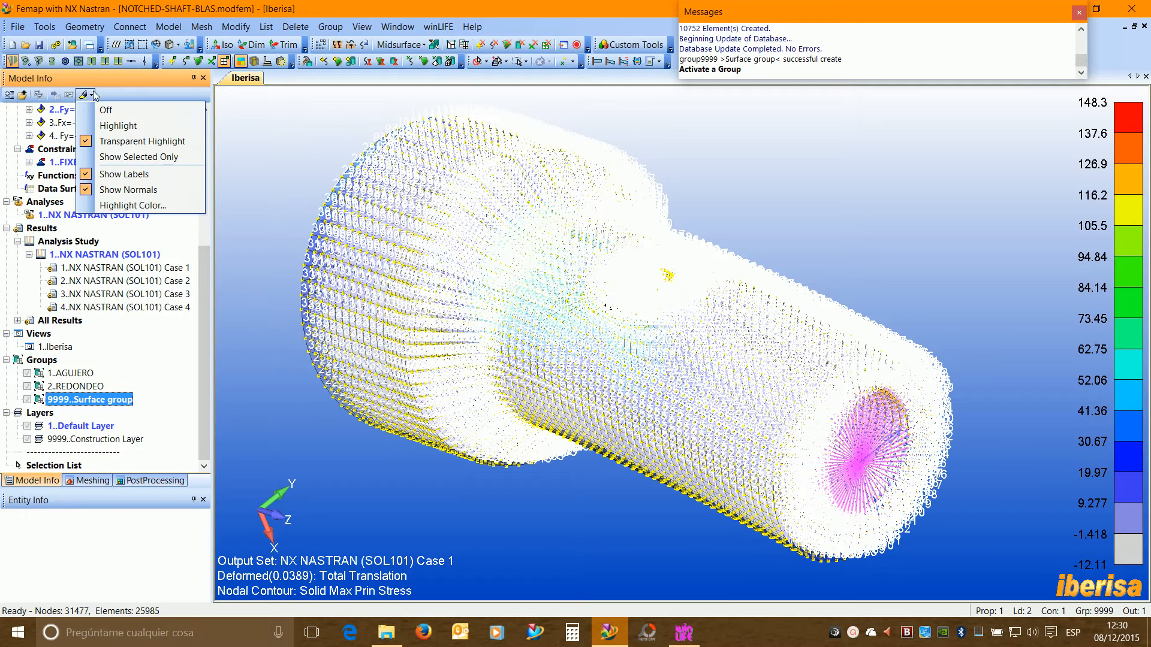
click(128, 176)
drag(364, 317, 393, 340)
key(ctrl+g)
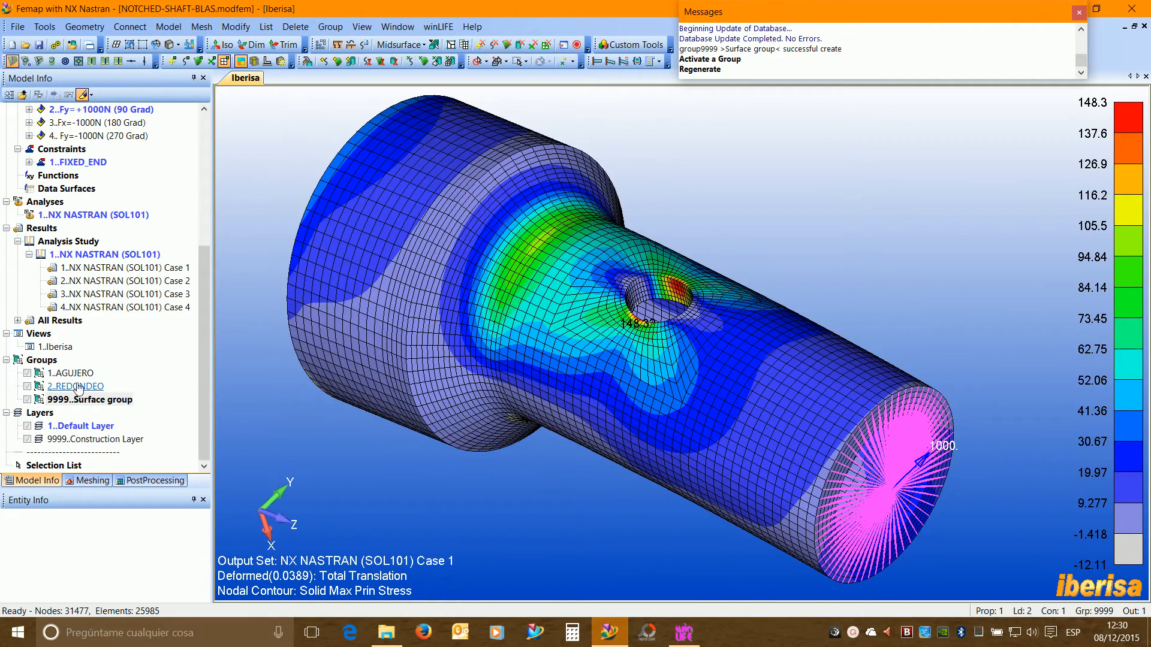
- Highlight the surface group and examine its nodes around the shaft from several angles, then clear the highlight
click(90, 400)
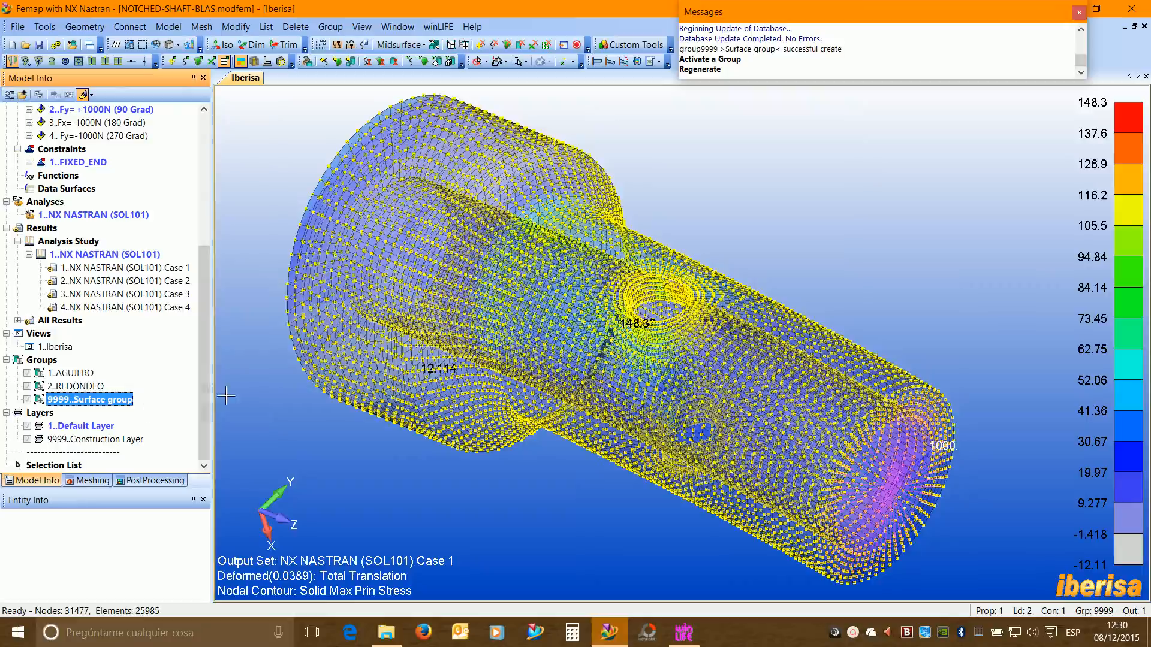
drag(226, 394, 319, 349)
key(Left)
key(Left)
key(Left)
key(Left)
key(Left)
key(Left)
key(Left)
key(Left)
key(Left)
key(Left)
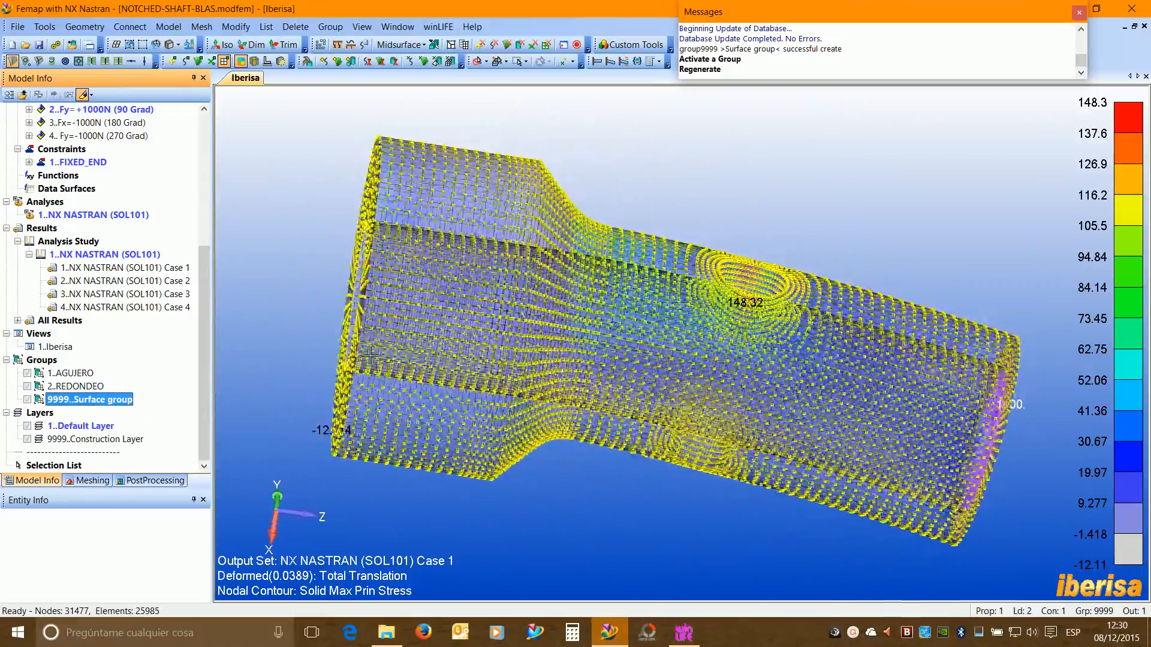
key(Left)
key(Left)
key(Left)
key(Left)
key(Left)
key(Left)
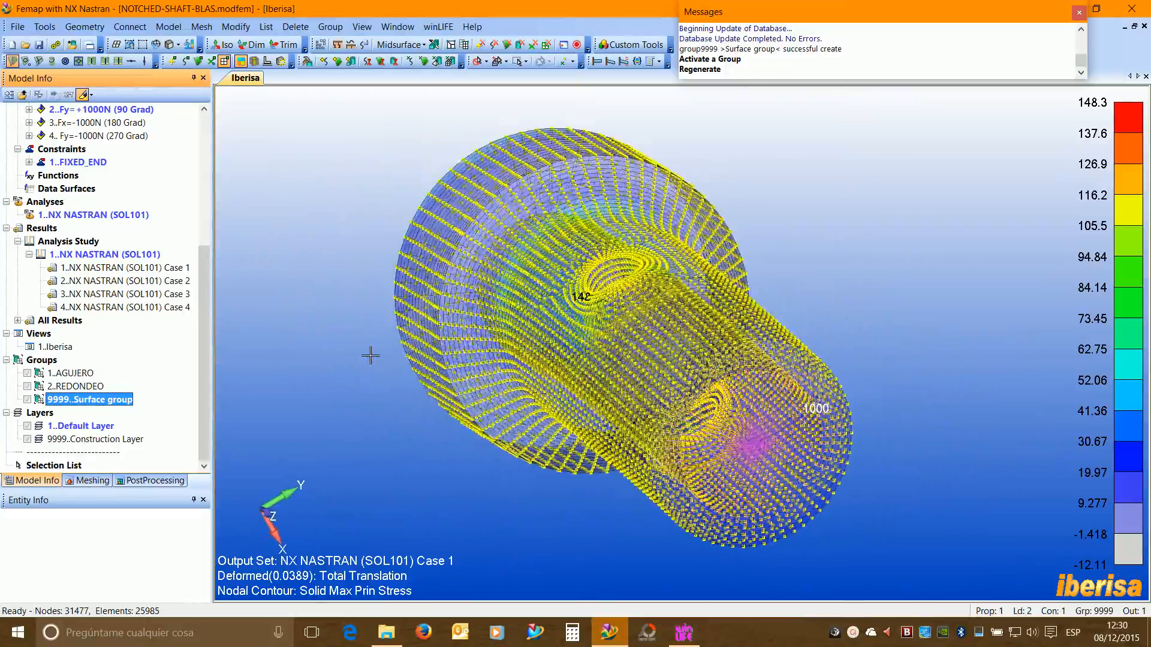
key(Right)
key(Right)
key(Right)
drag(371, 355, 467, 357)
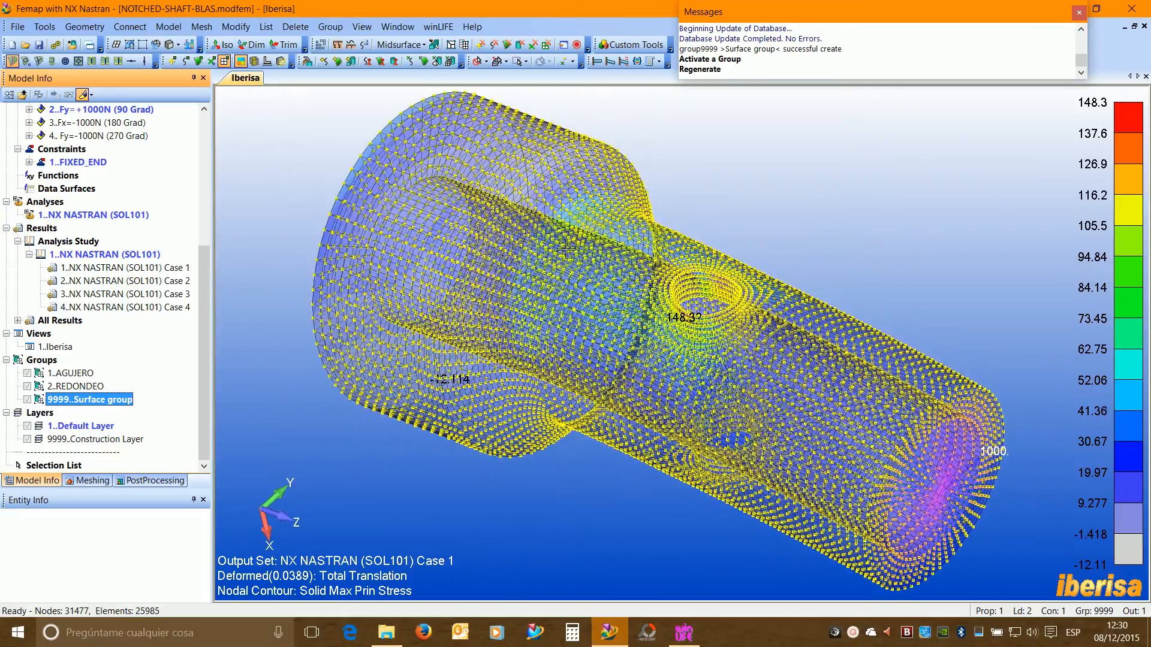
key(Up)
key(Up)
key(Up)
key(Up)
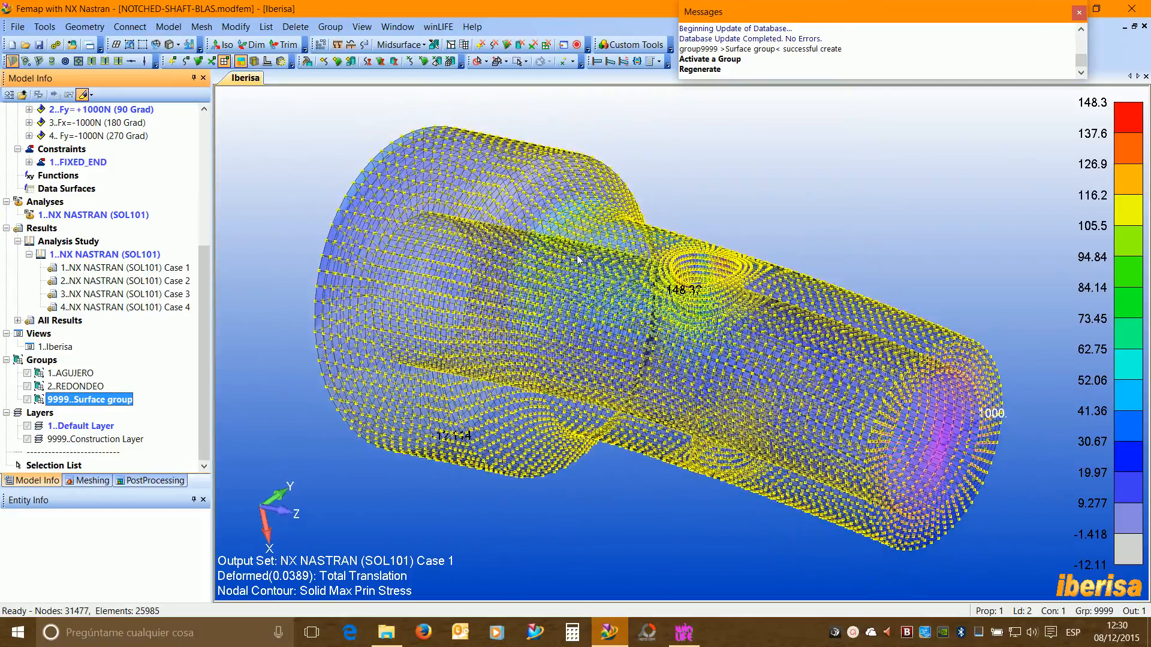
key(Left)
key(Left)
key(Left)
key(Left)
key(Left)
key(Left)
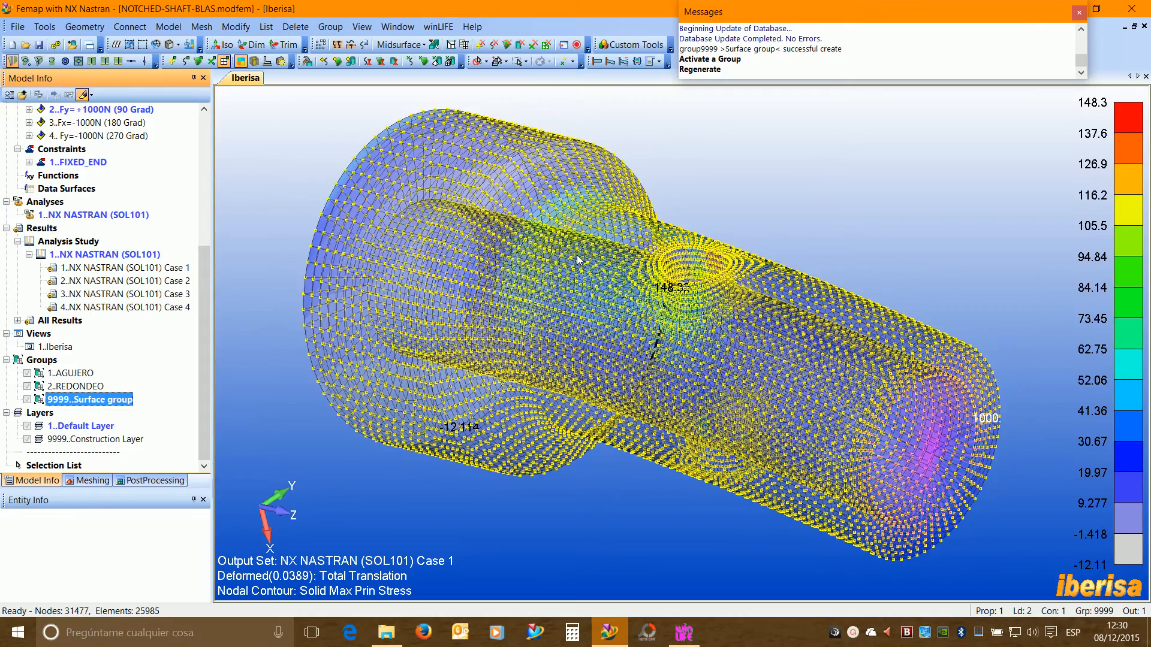
key(Down)
key(Down)
key(Down)
key(Down)
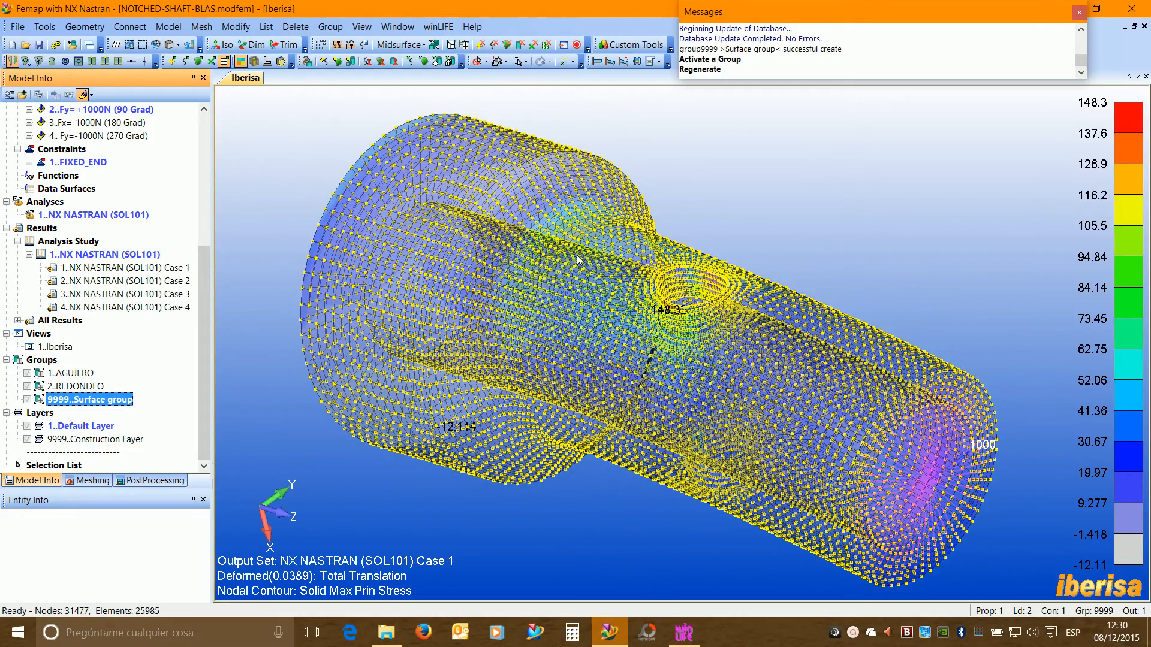
key(ctrl+g)
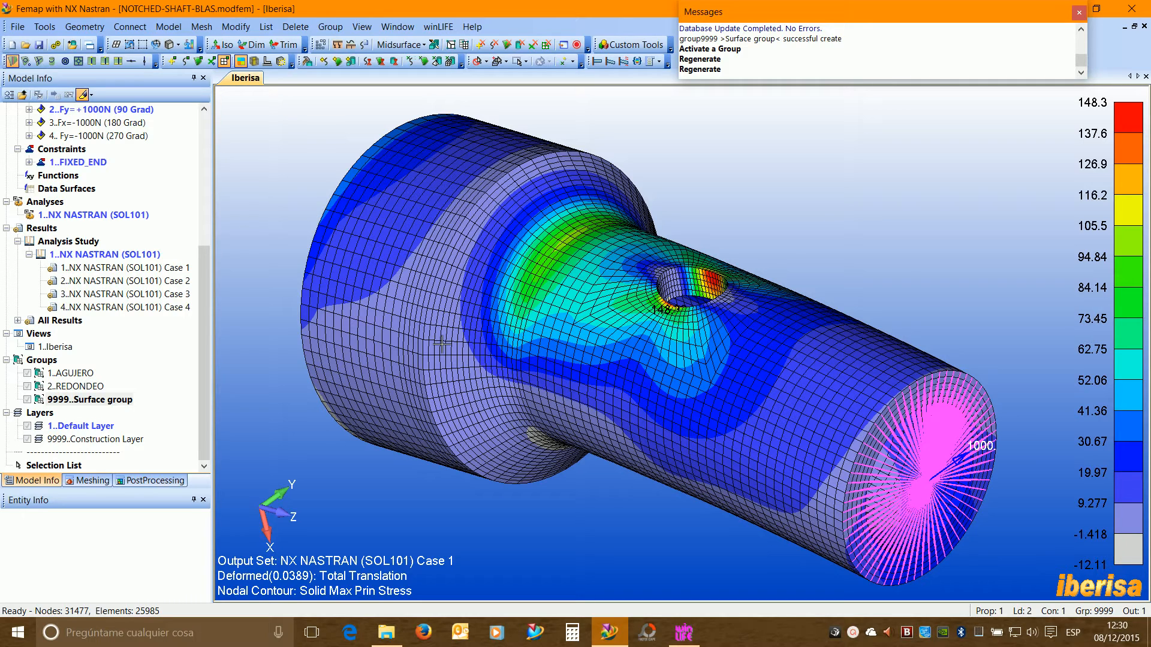
drag(490, 328, 491, 328)
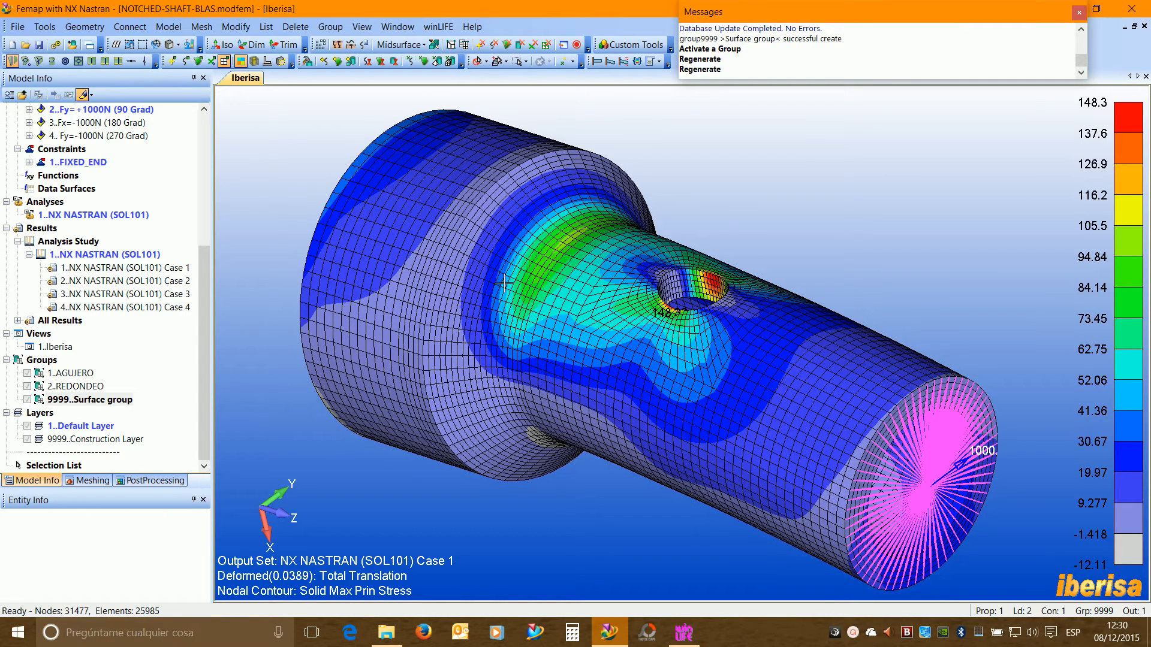
- Start the data export of the shaft results for winLIFE
click(440, 28)
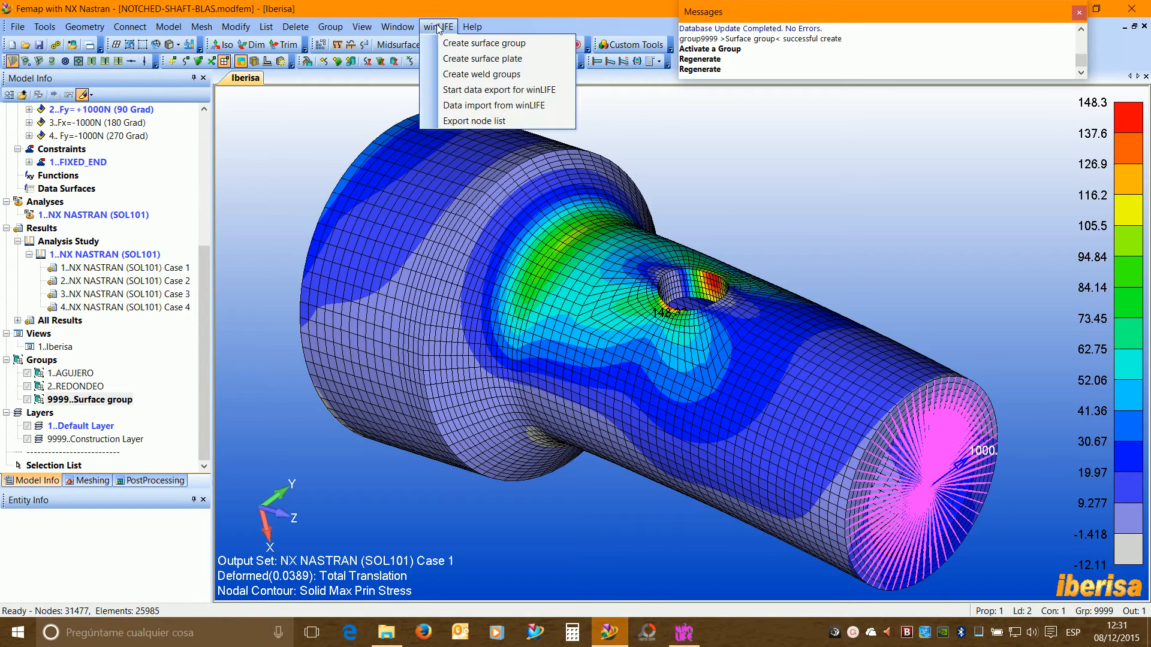
click(497, 91)
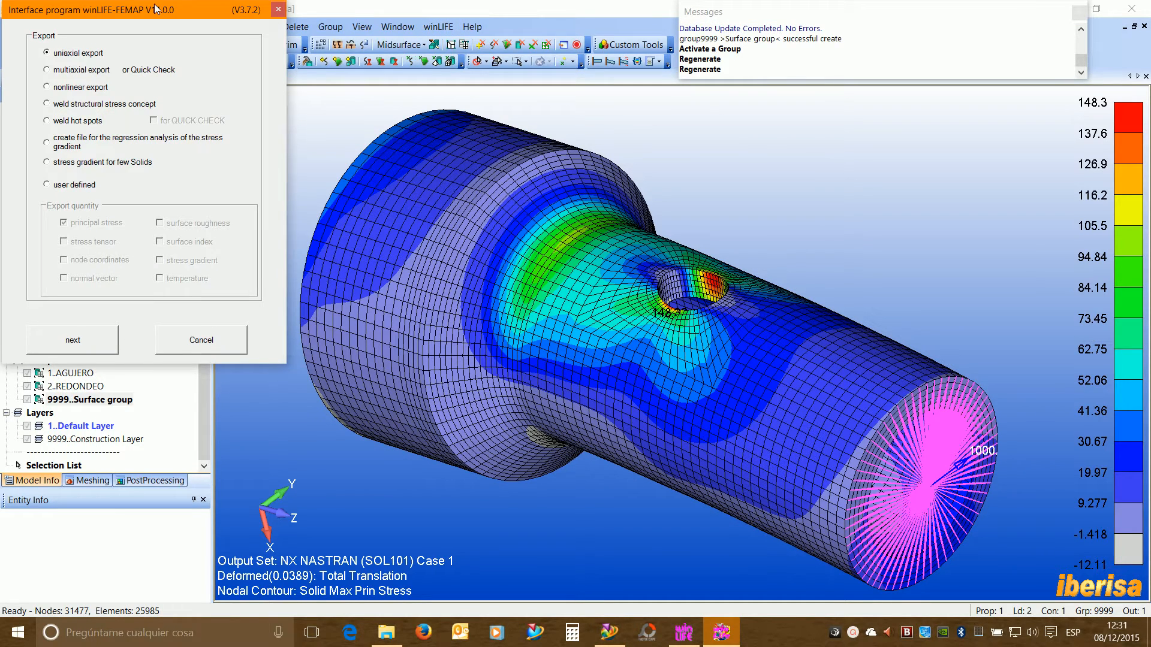
- Set up a multiaxial winLIFE export with stresses for solids only, excluding plates, and start the export
drag(157, 9, 187, 54)
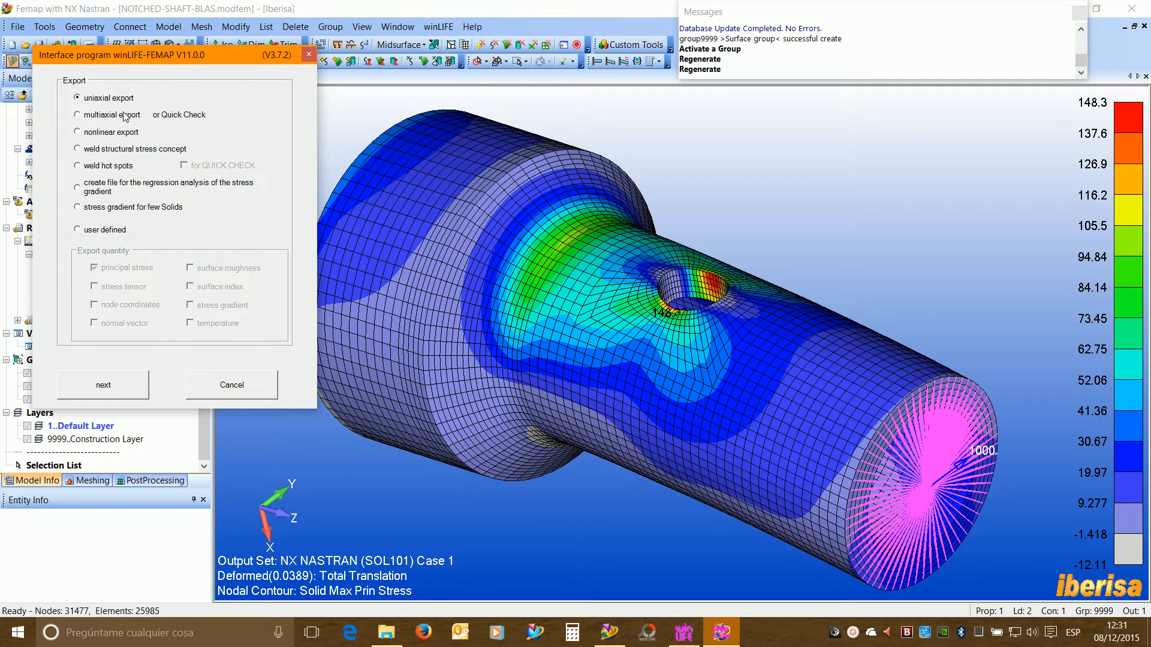
mouse_move(117, 138)
mouse_move(121, 157)
click(78, 114)
click(121, 384)
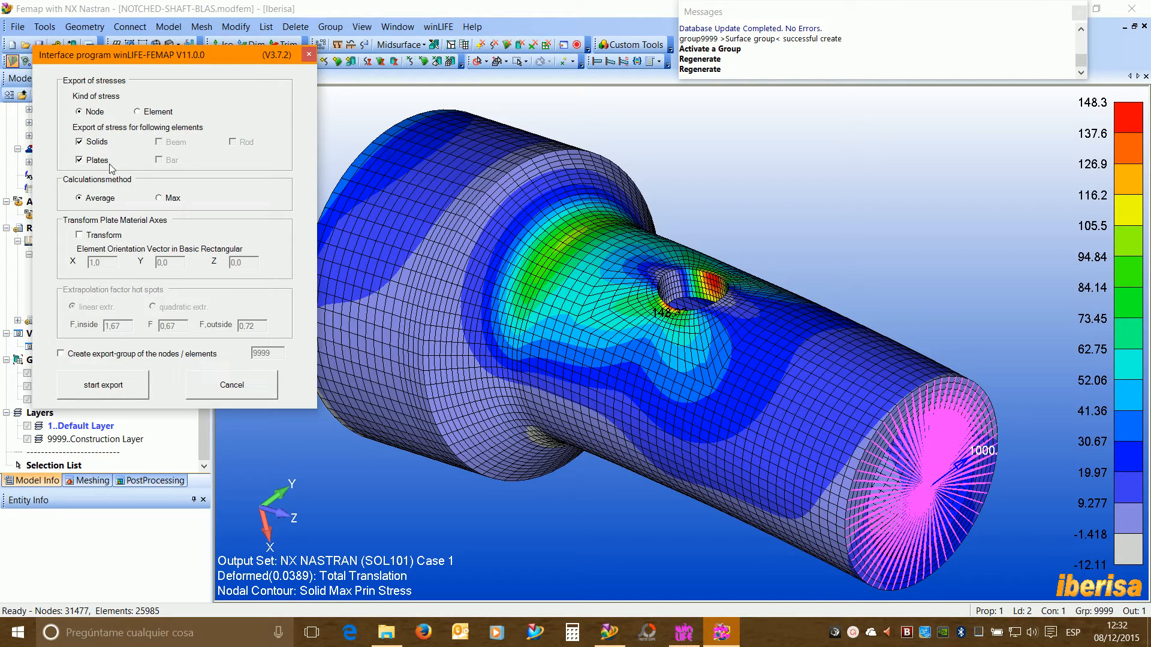
click(79, 160)
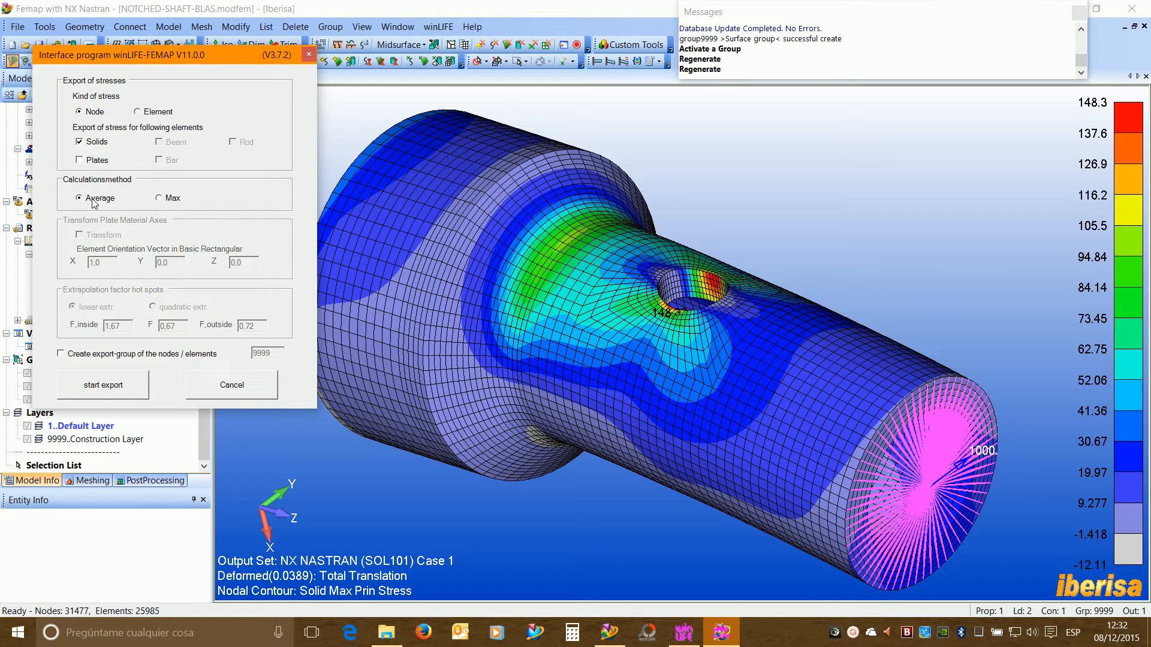
click(106, 386)
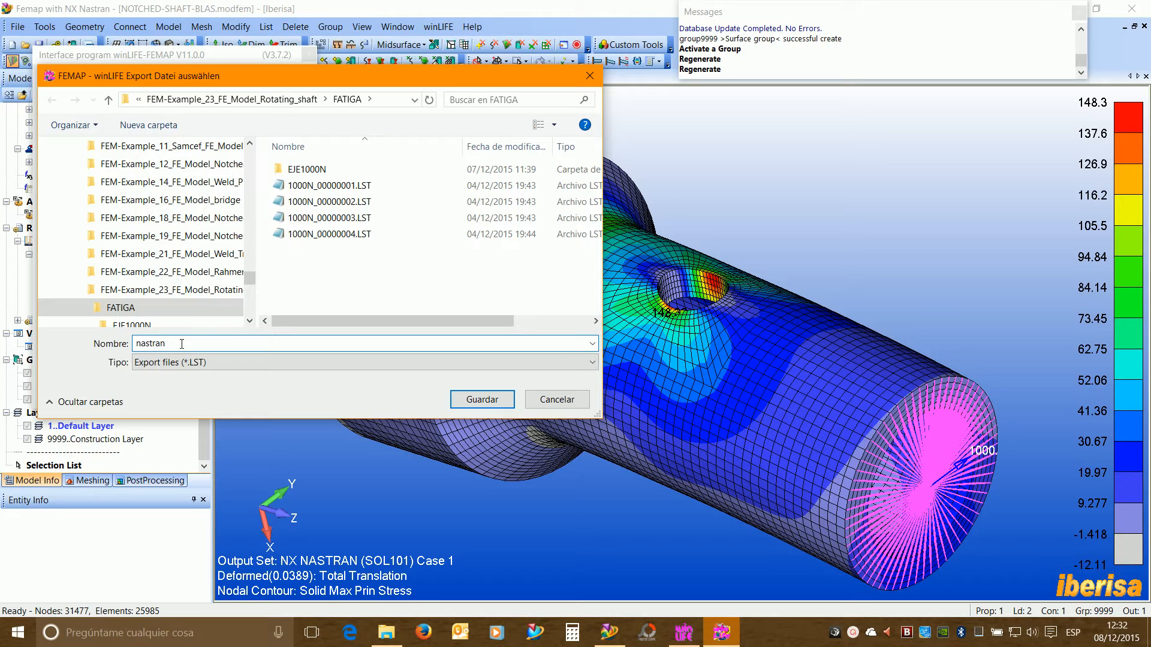
- Name the export file nastran_1000N and include all four NX NASTRAN (SOL101) output sets, Case 1 to Case 4
text(000N)
click(482, 400)
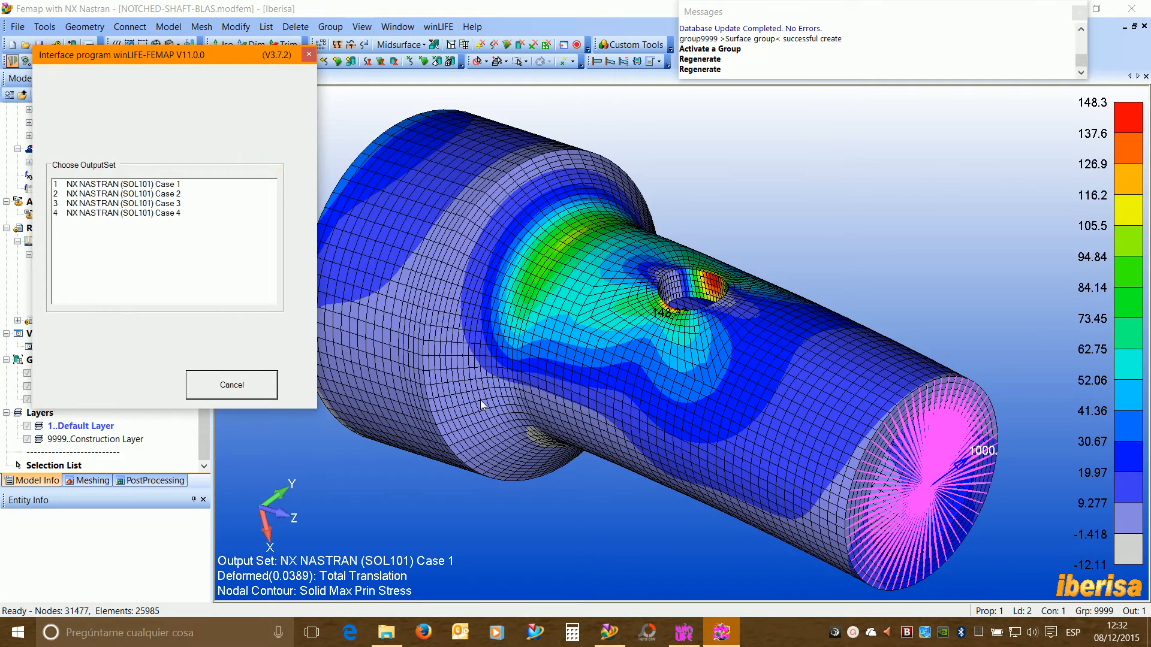
click(92, 186)
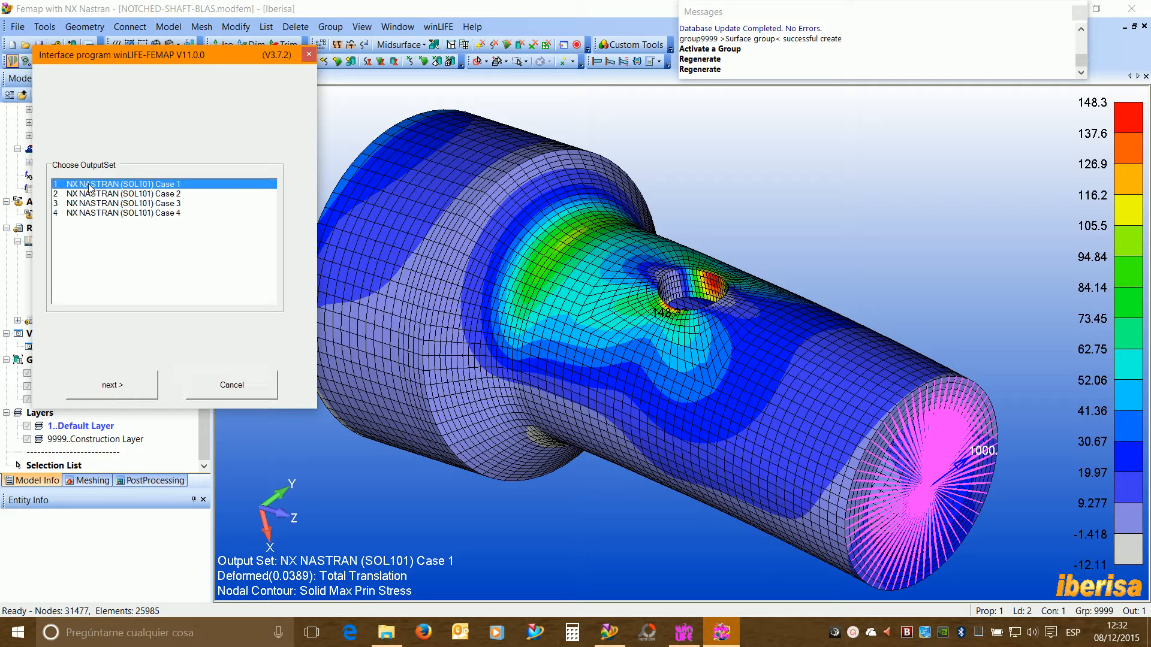
shift+click(90, 214)
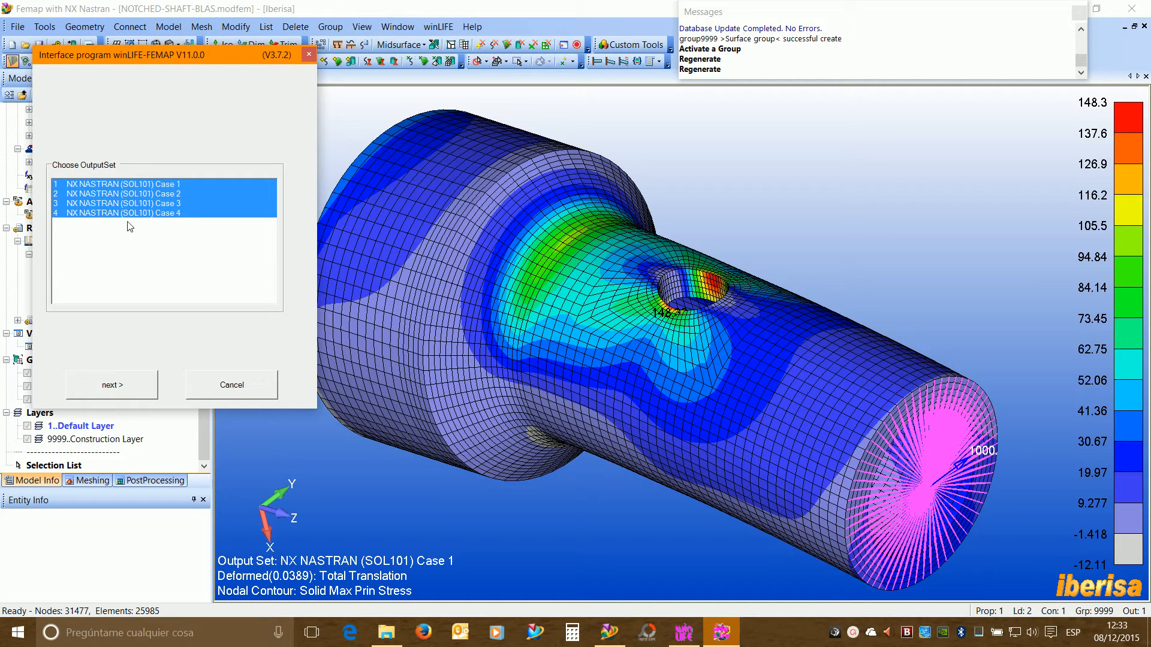
click(126, 389)
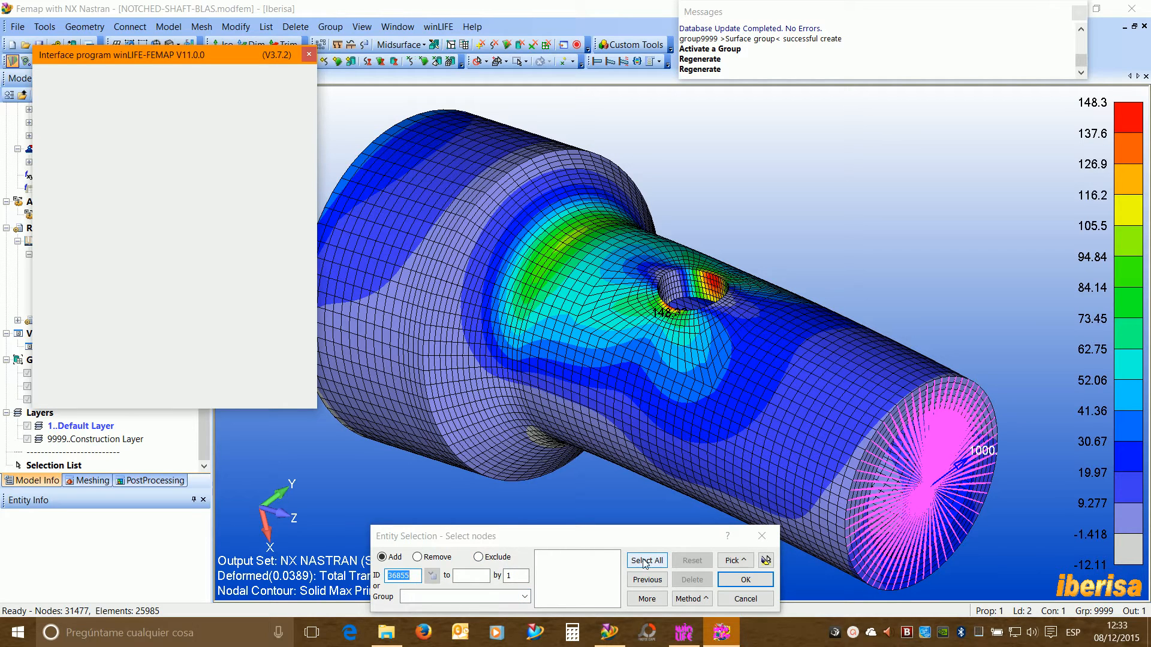
- Export the stresses for all nodes of group 9999..Surface group, previewing the node selection first, and close the export interface
click(525, 597)
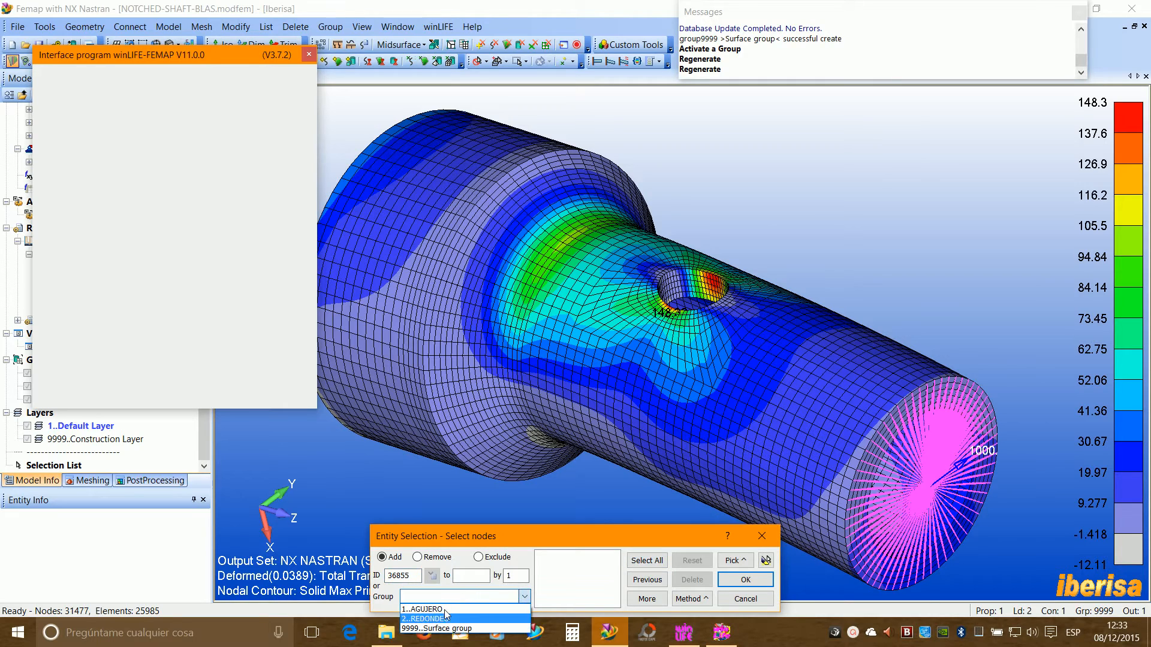
click(435, 629)
click(647, 599)
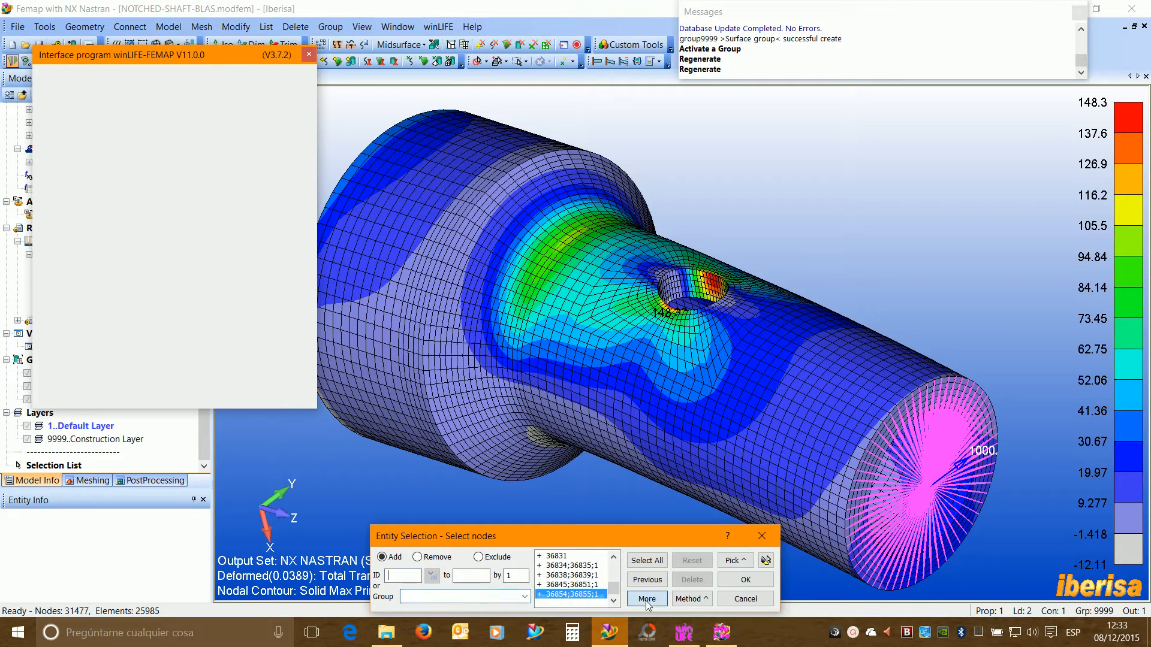
click(766, 561)
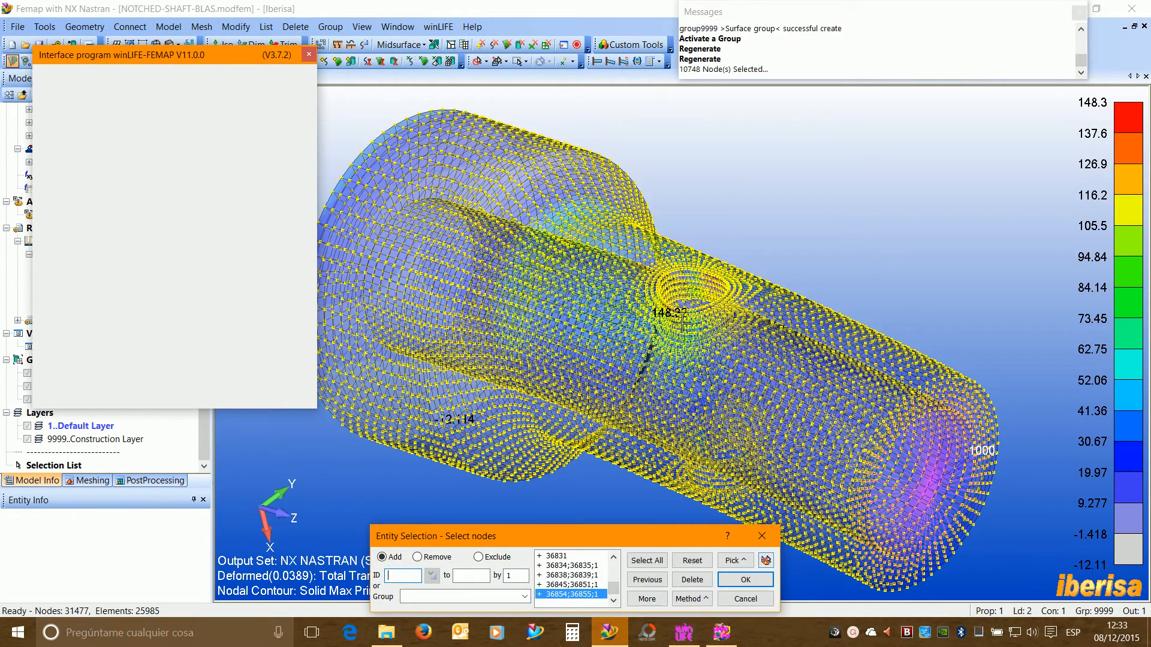
click(771, 561)
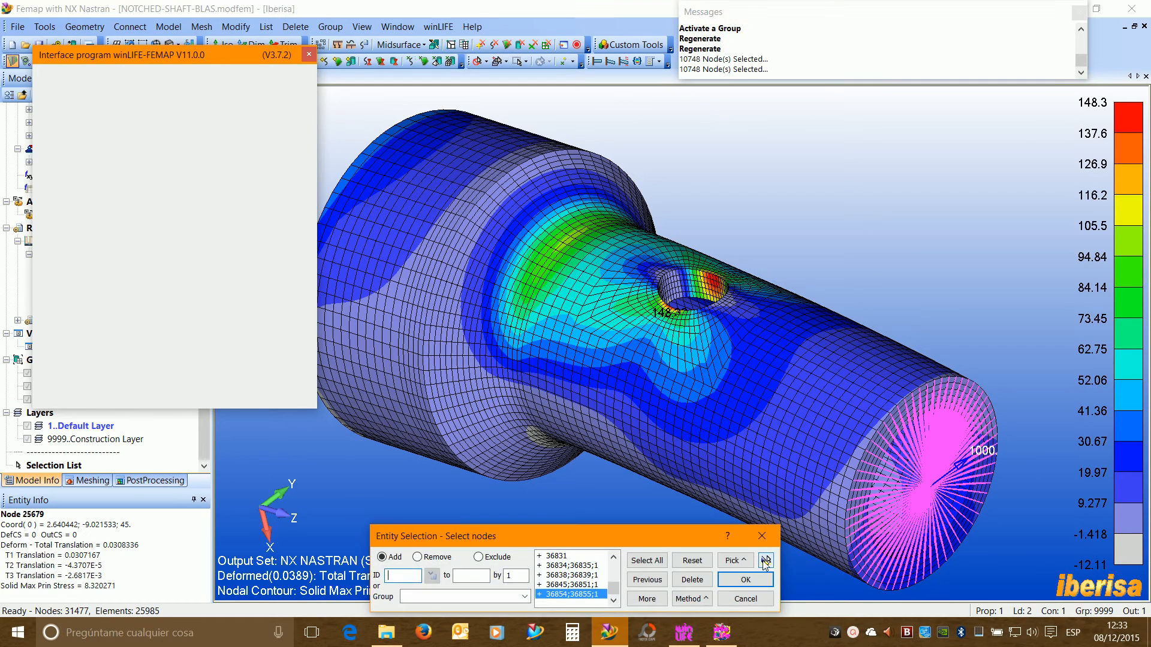
click(747, 581)
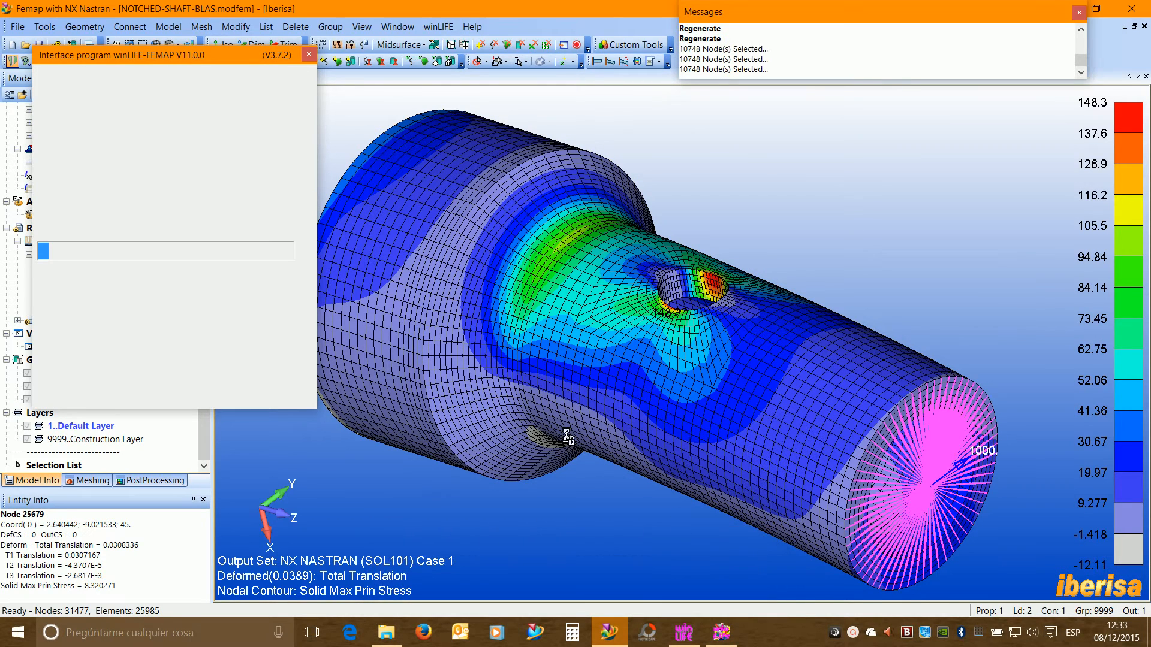
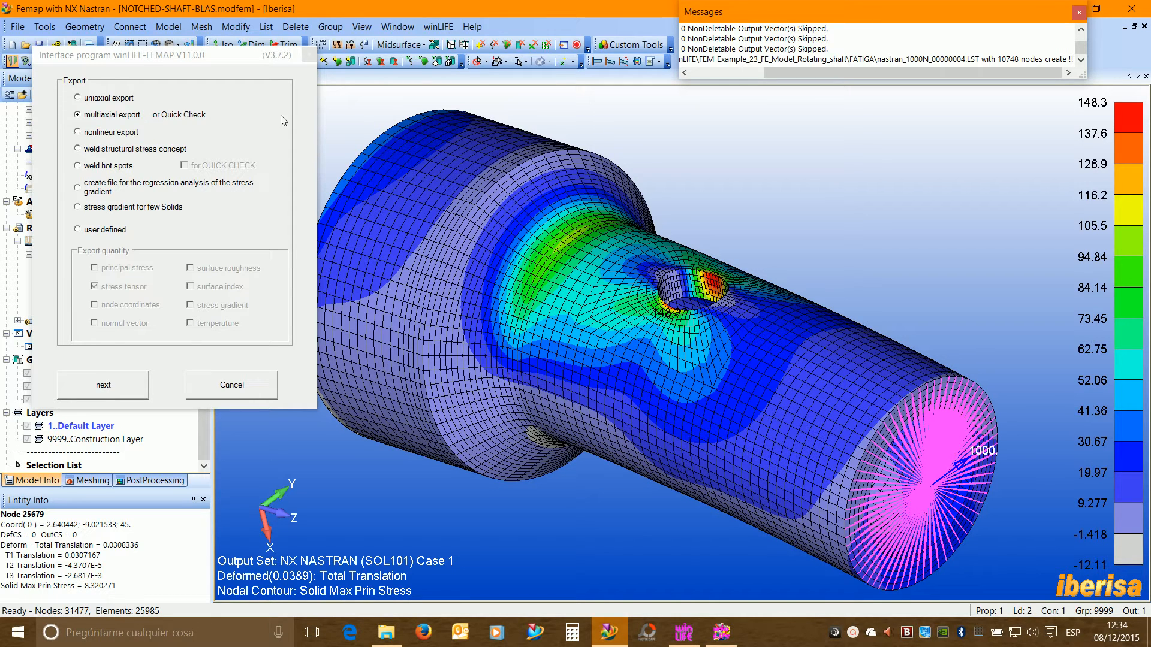
click(252, 385)
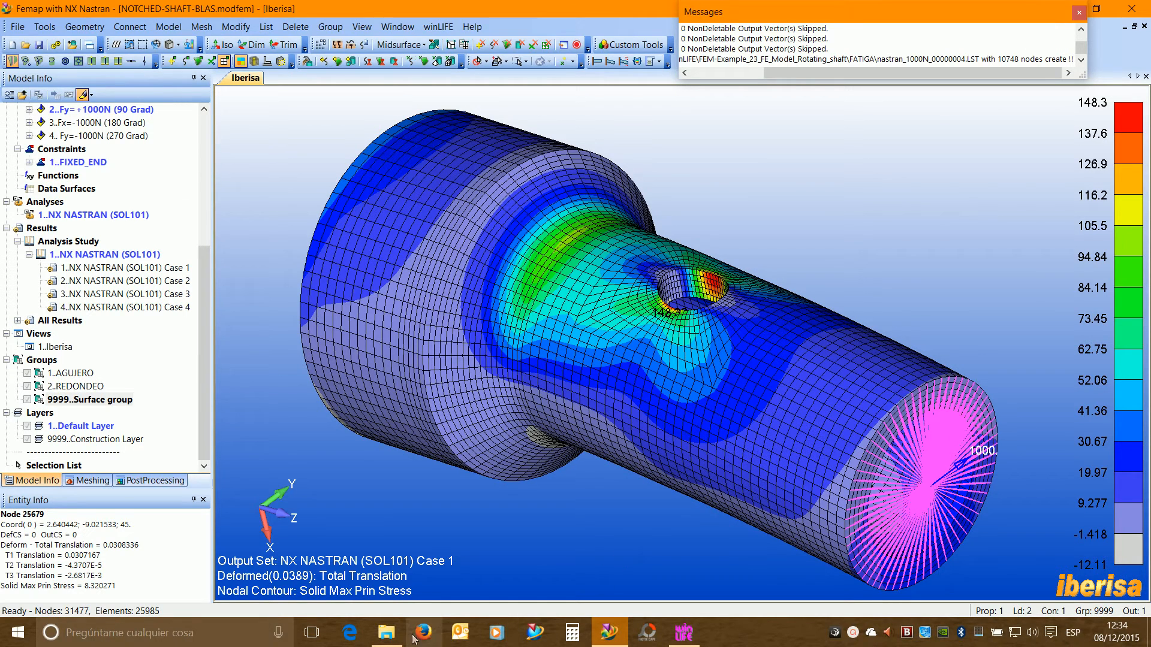
- Check the 074_winLIFE40 folder in File Explorer for the exported files and return to the Femap model
click(387, 636)
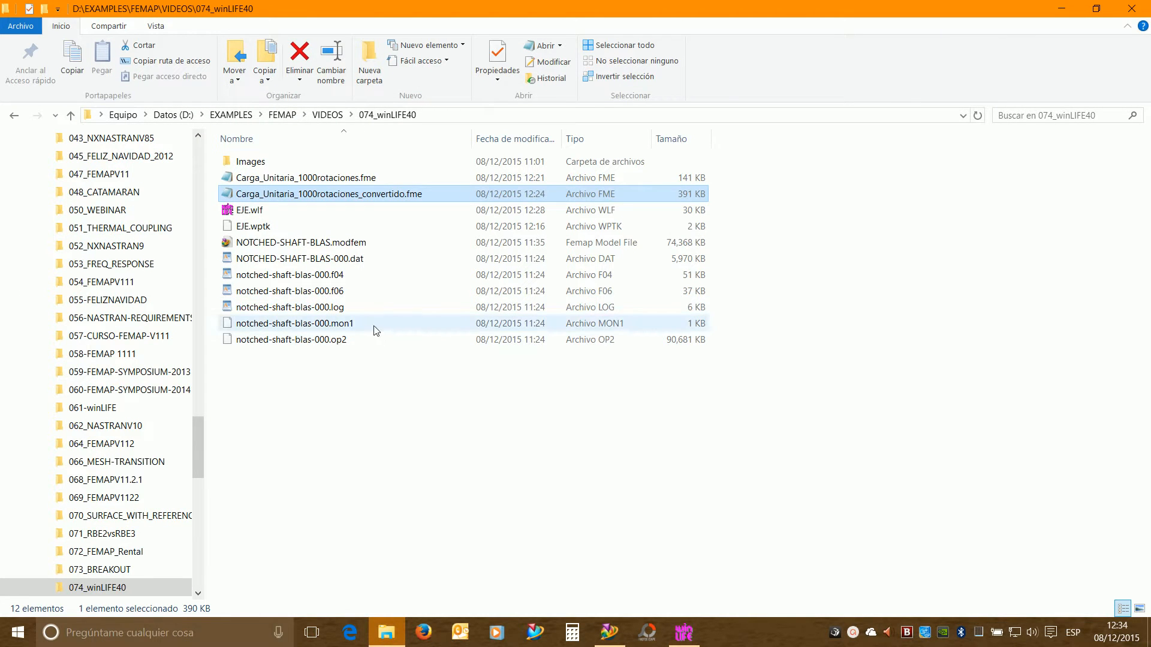
click(384, 407)
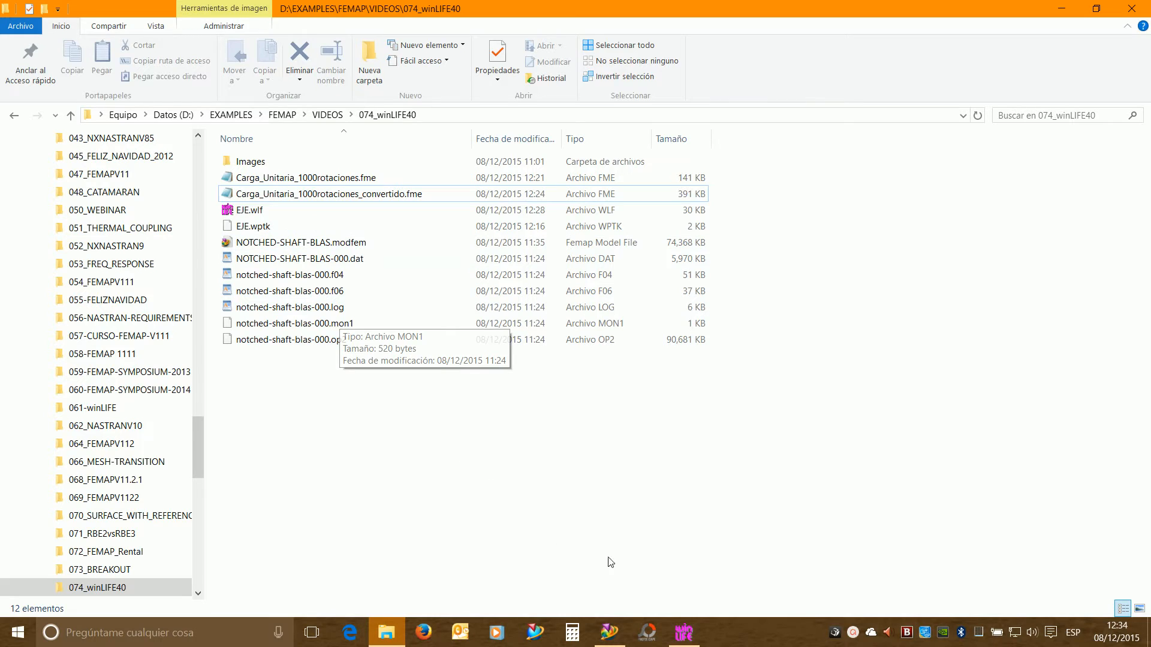
mouse_move(687, 638)
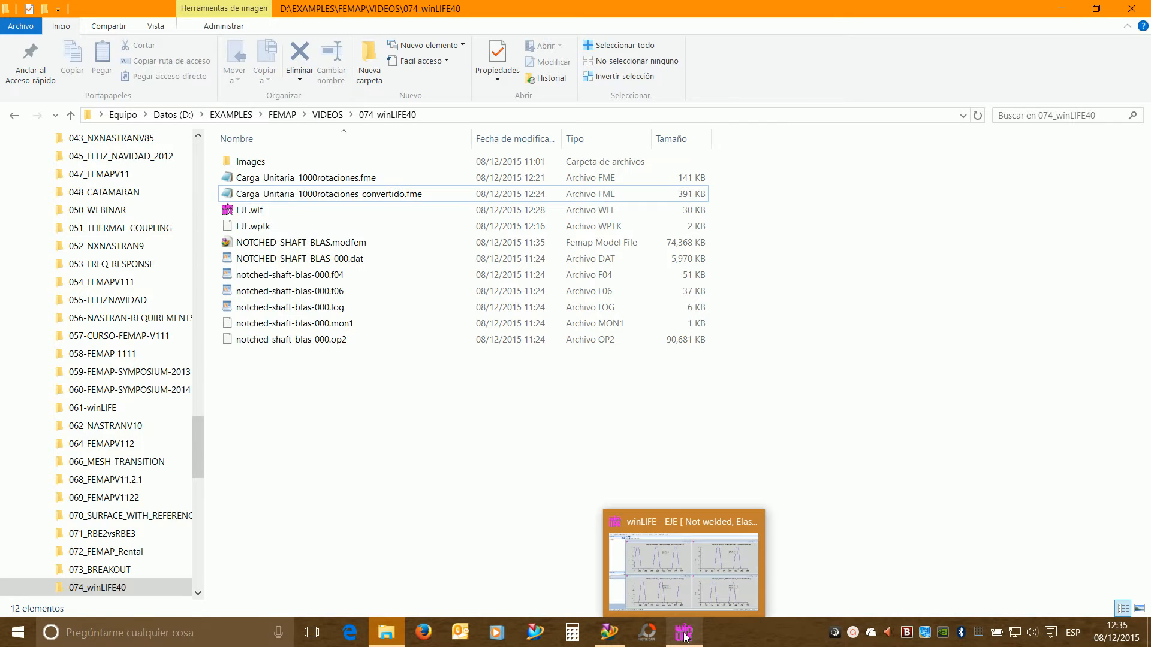
click(609, 632)
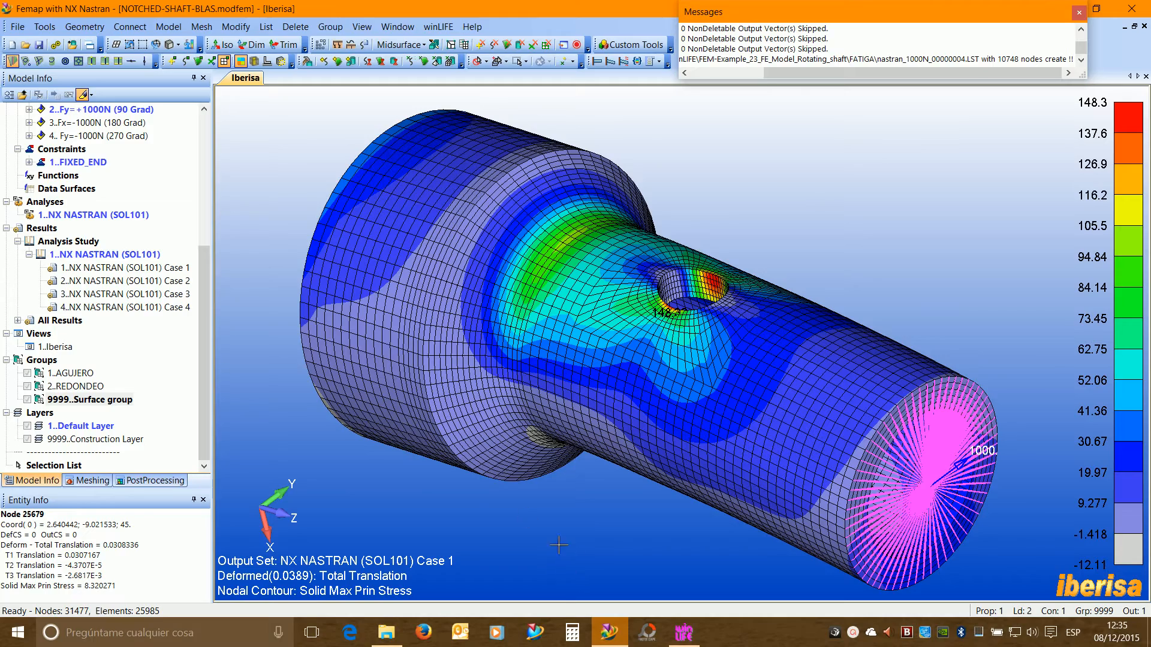
drag(487, 471, 447, 475)
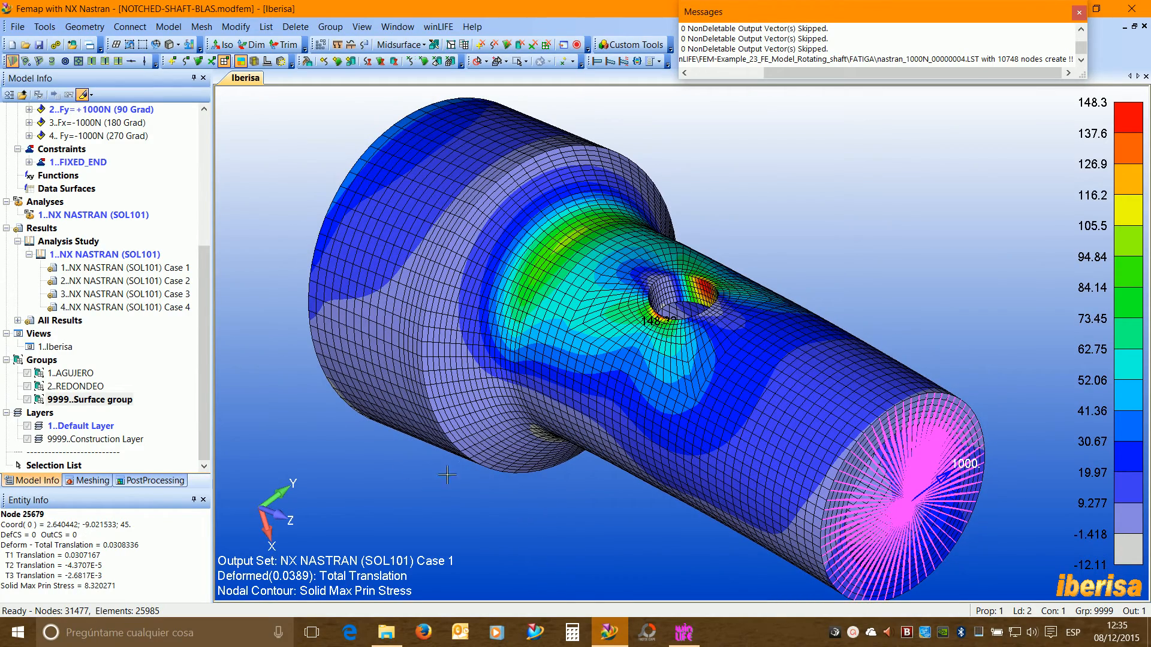
click(386, 633)
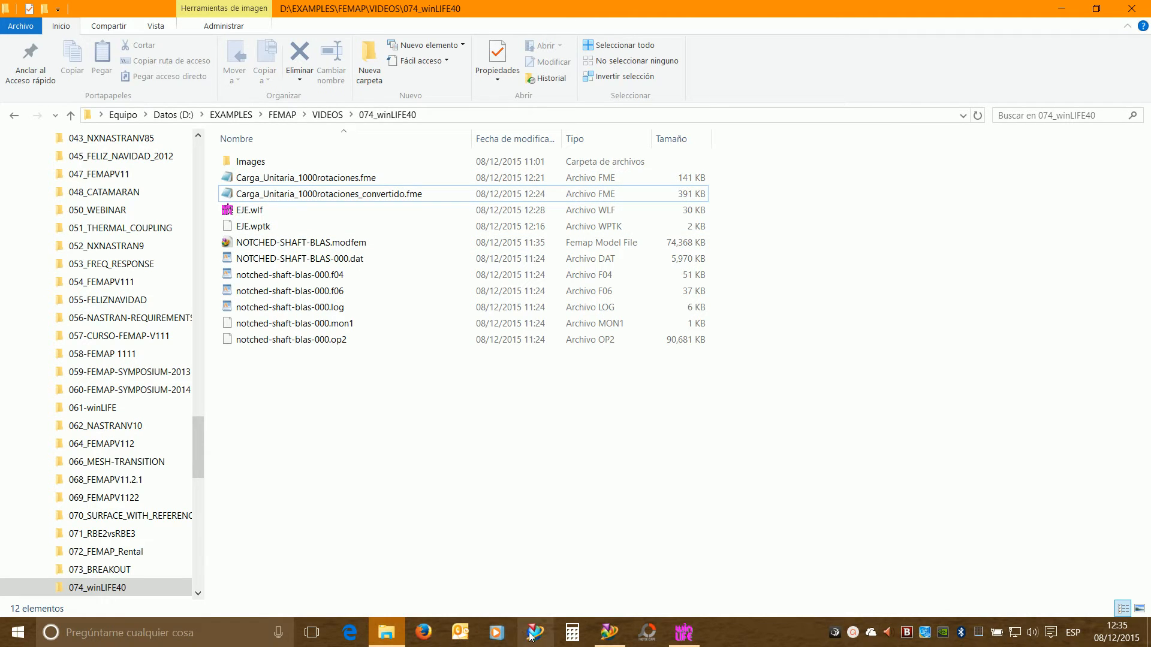
click(591, 591)
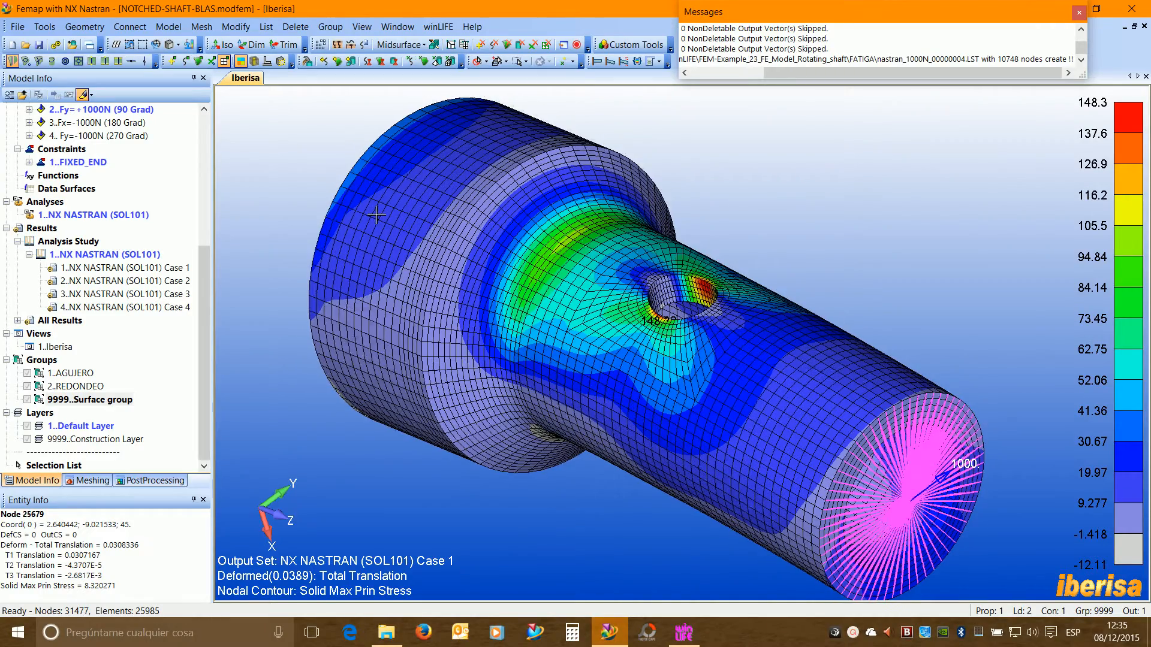
drag(377, 215, 362, 225)
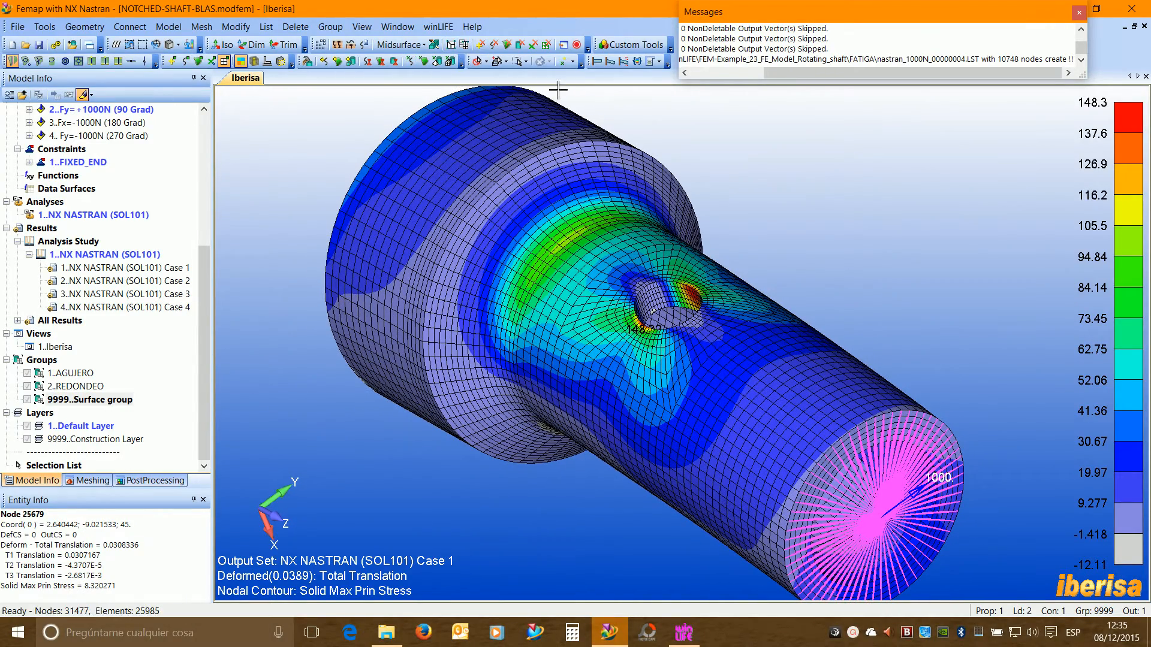
- Start another winLIFE data export with plates excluded, up to the choice of the export file
click(438, 26)
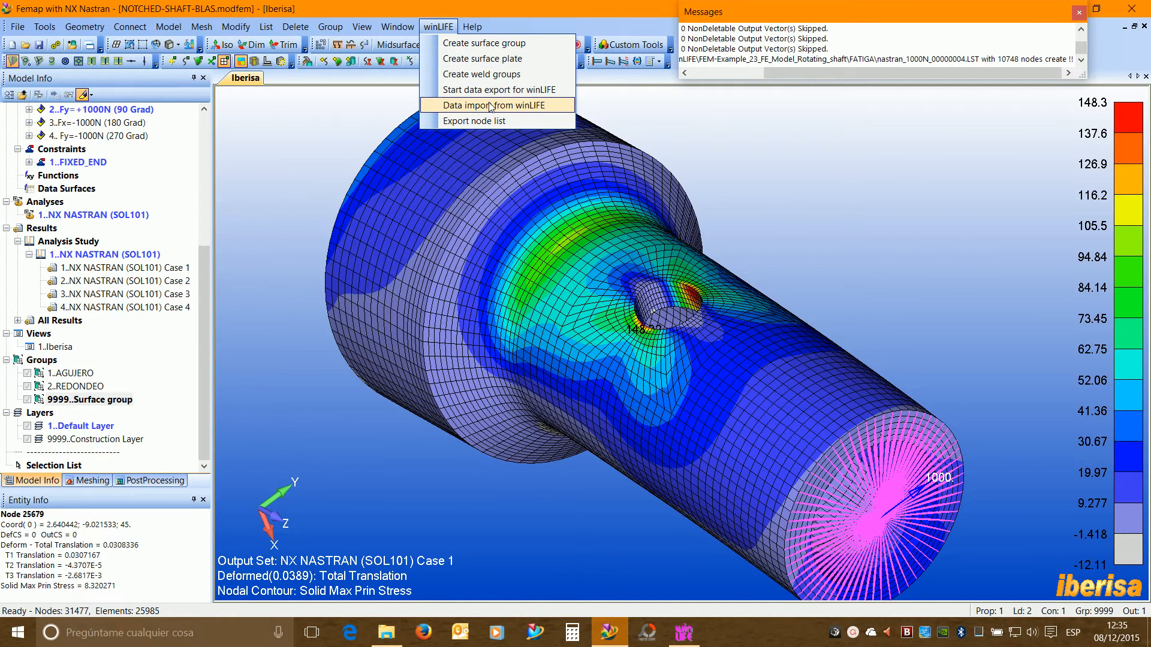
click(489, 90)
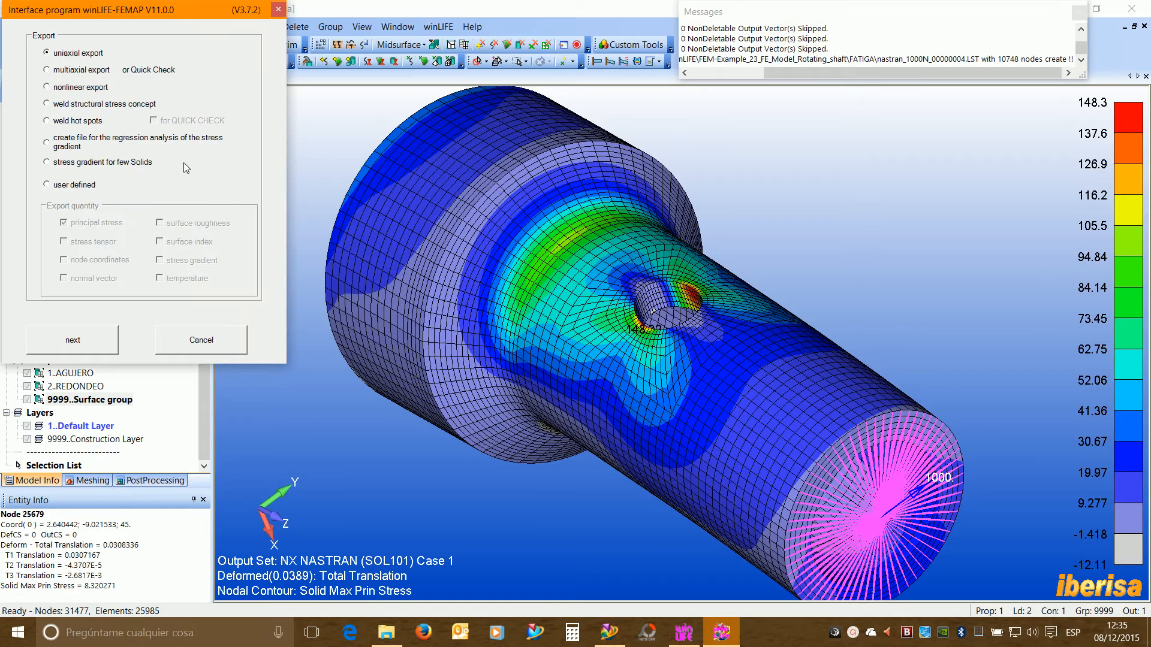
click(99, 339)
click(48, 114)
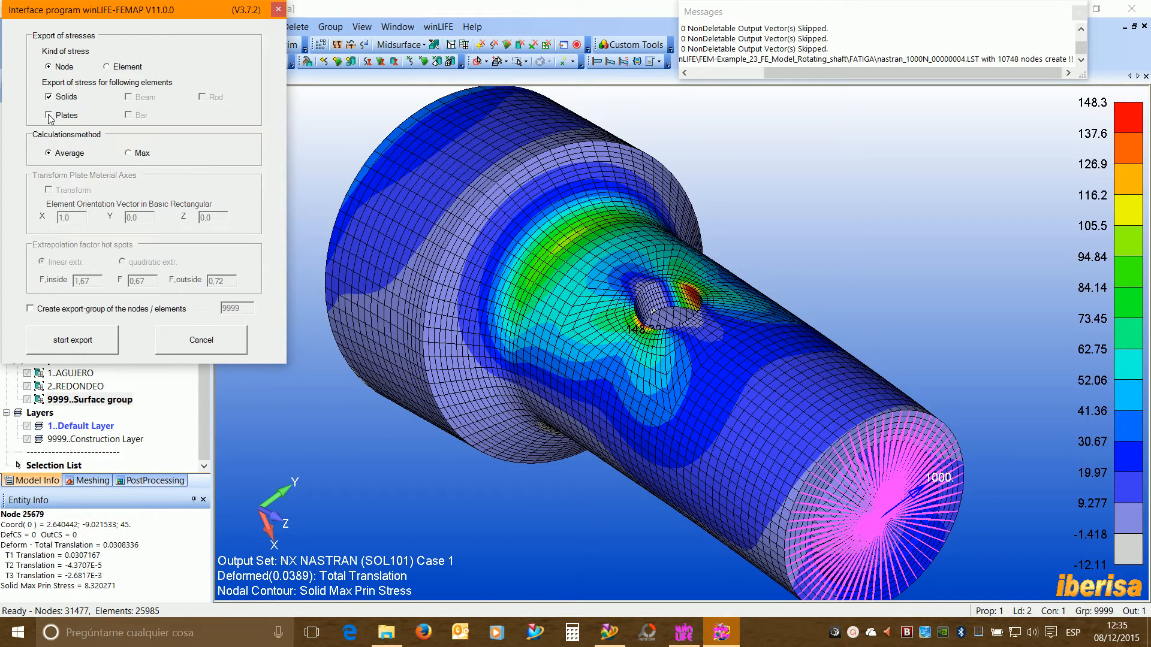
click(101, 339)
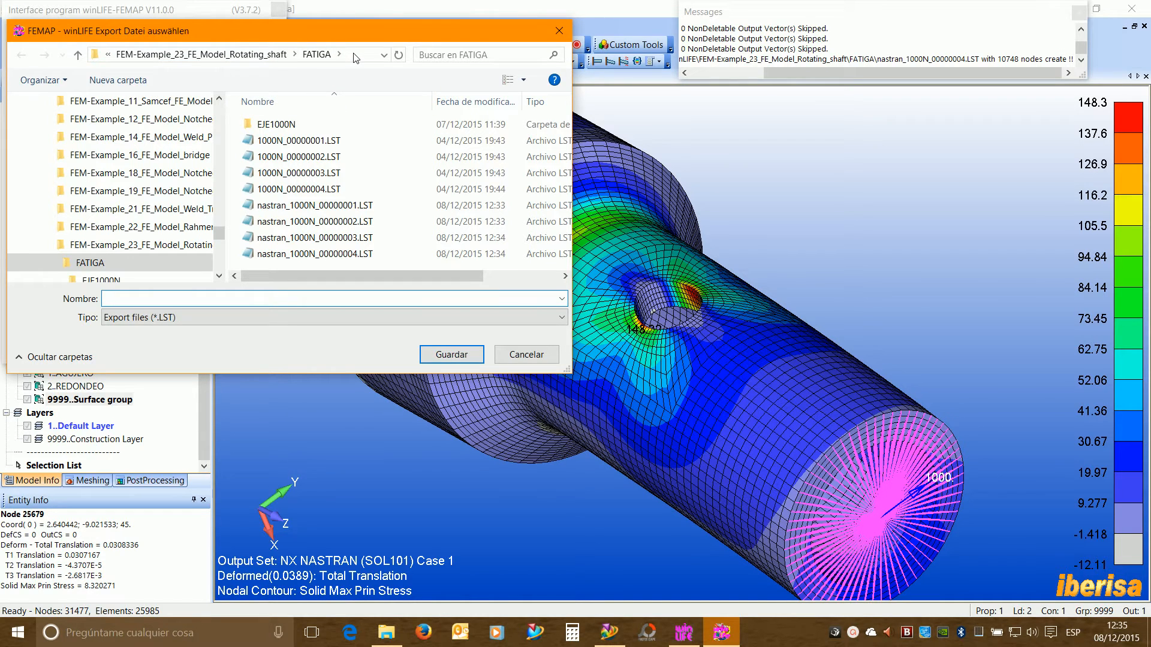
- Inspect the exported nastran_1000N LST files and copy the path of the FATIGA folder that contains them
click(336, 207)
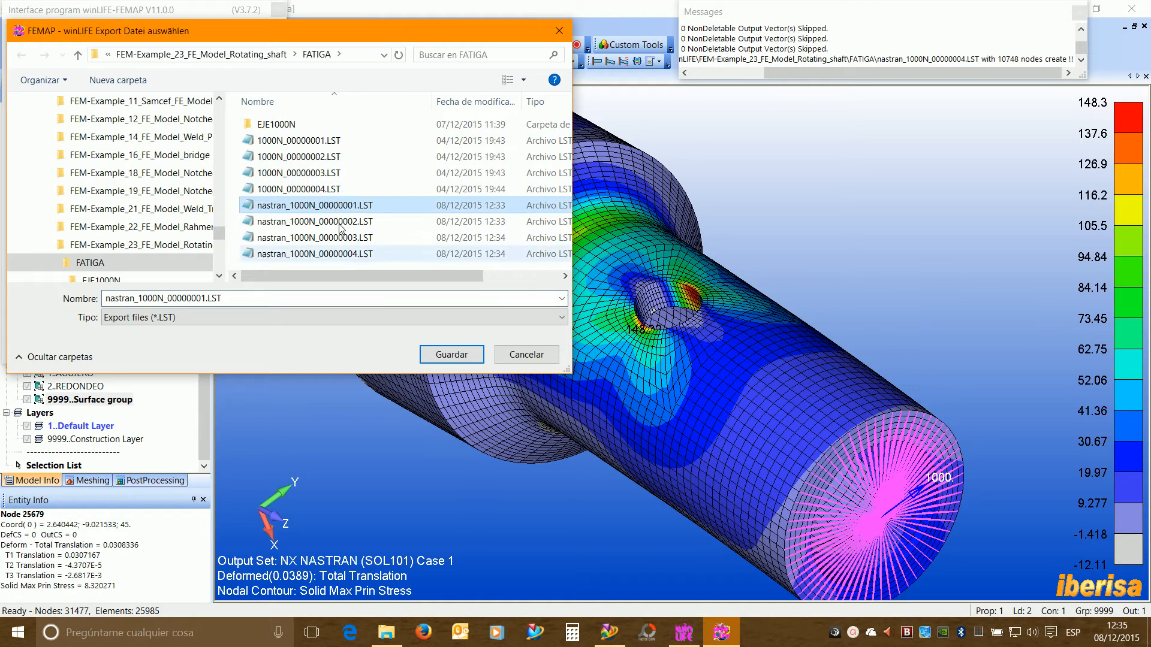
click(334, 255)
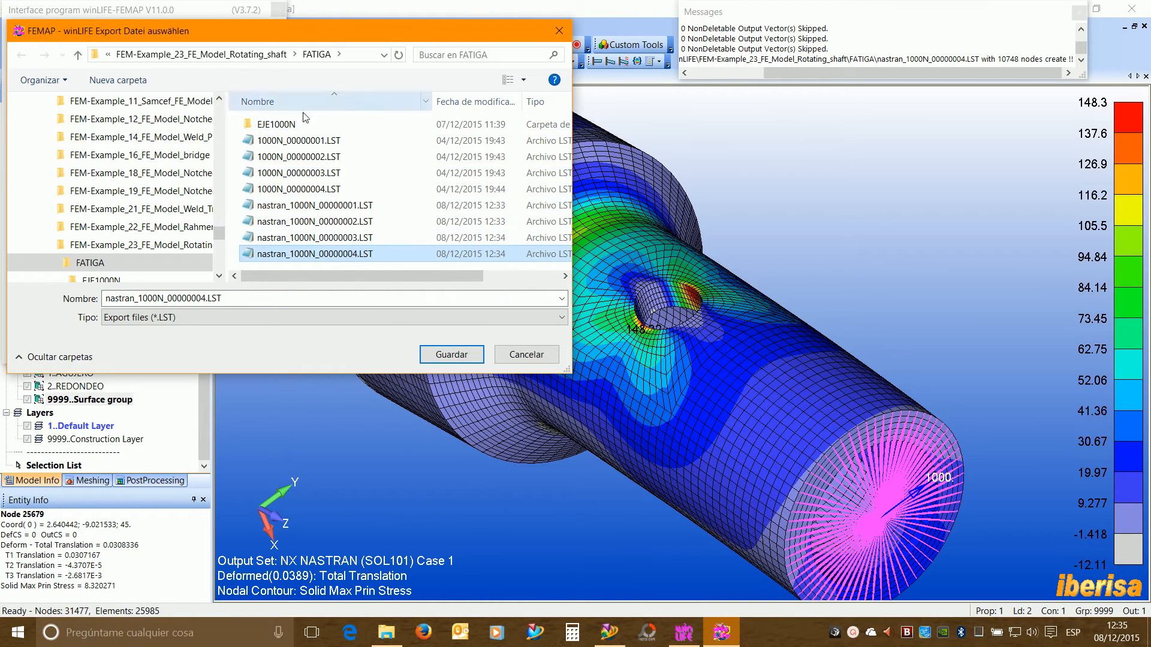
click(362, 55)
right_click(221, 55)
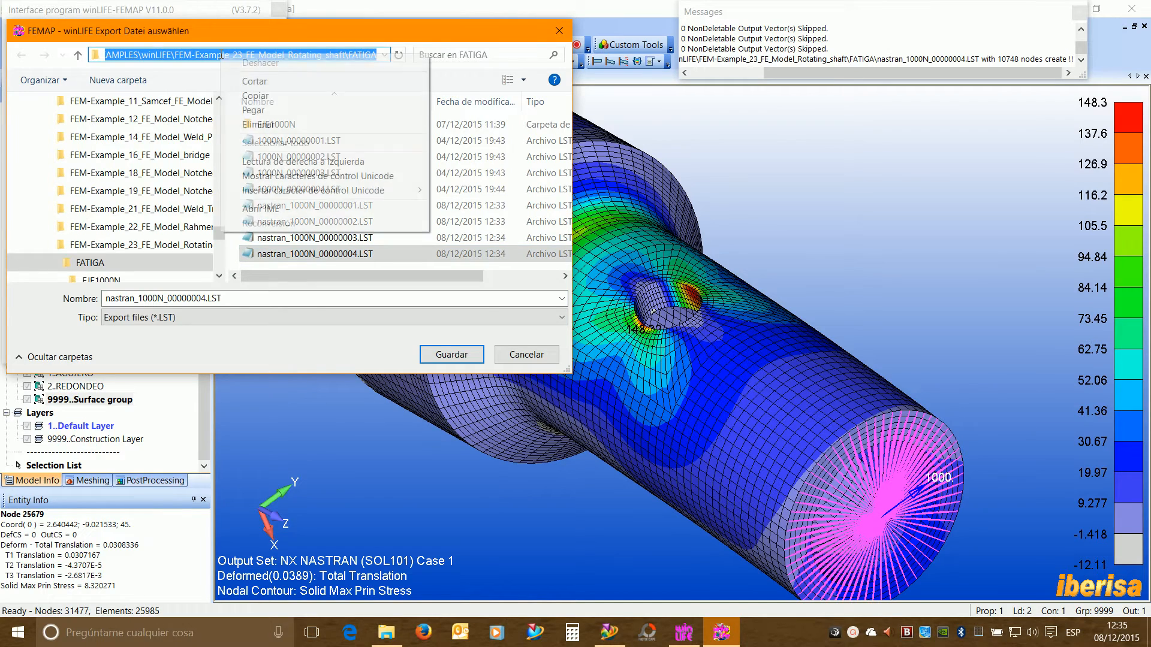
click(266, 95)
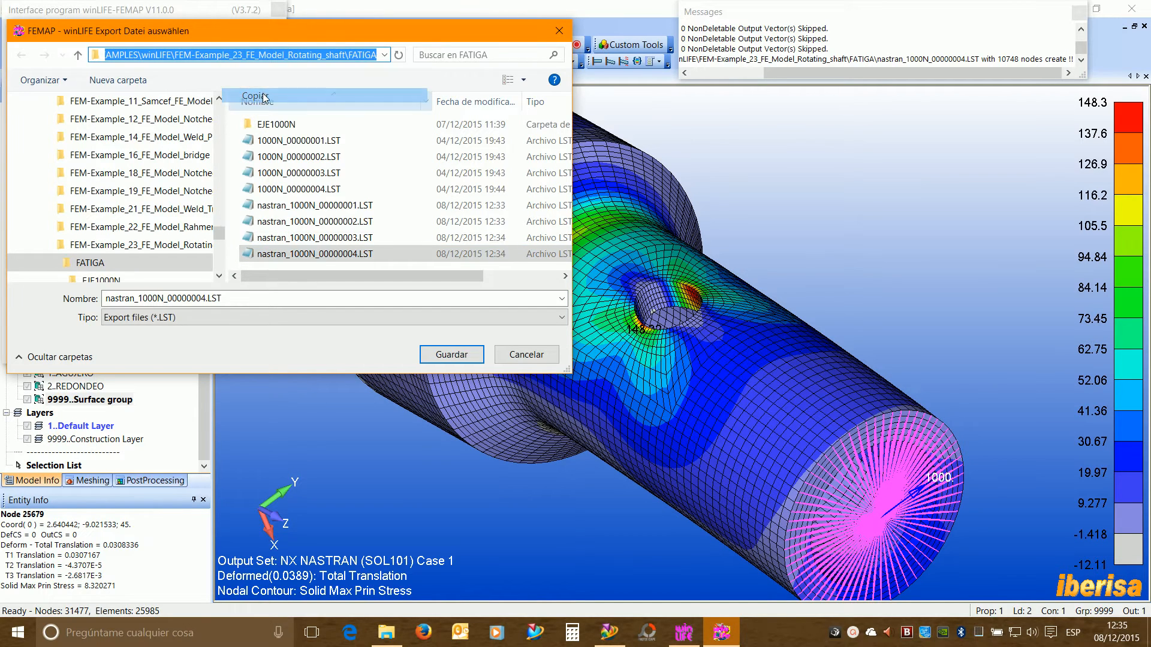
- Open a new File Explorer window and cancel the pending winLIFE export
right_click(386, 635)
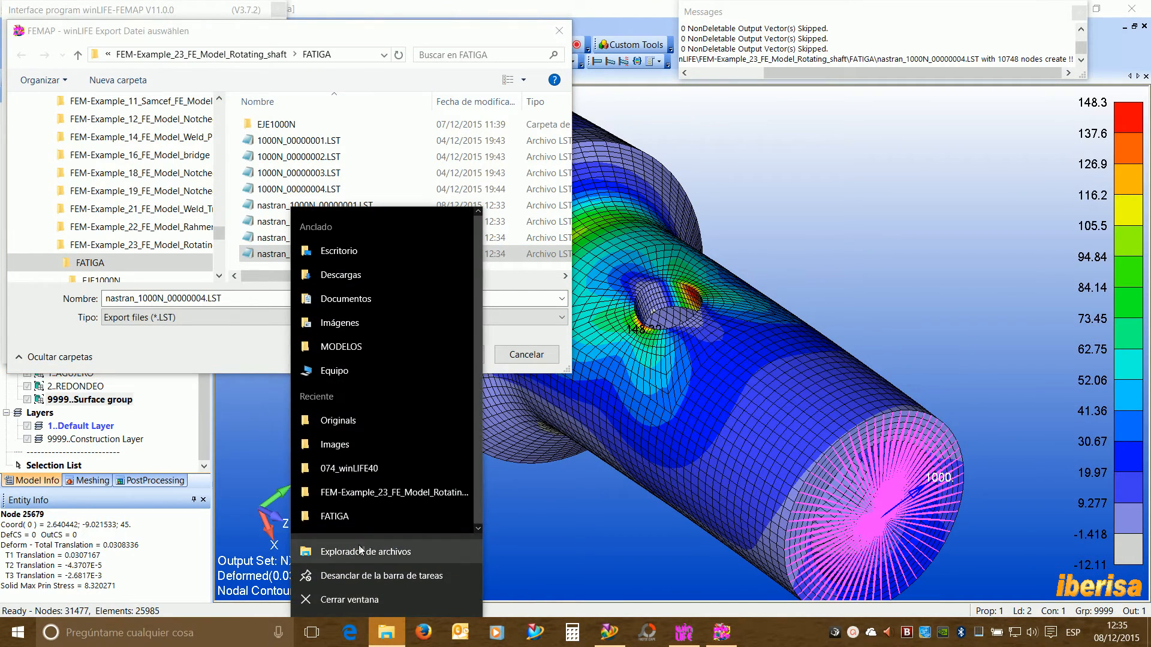
click(358, 552)
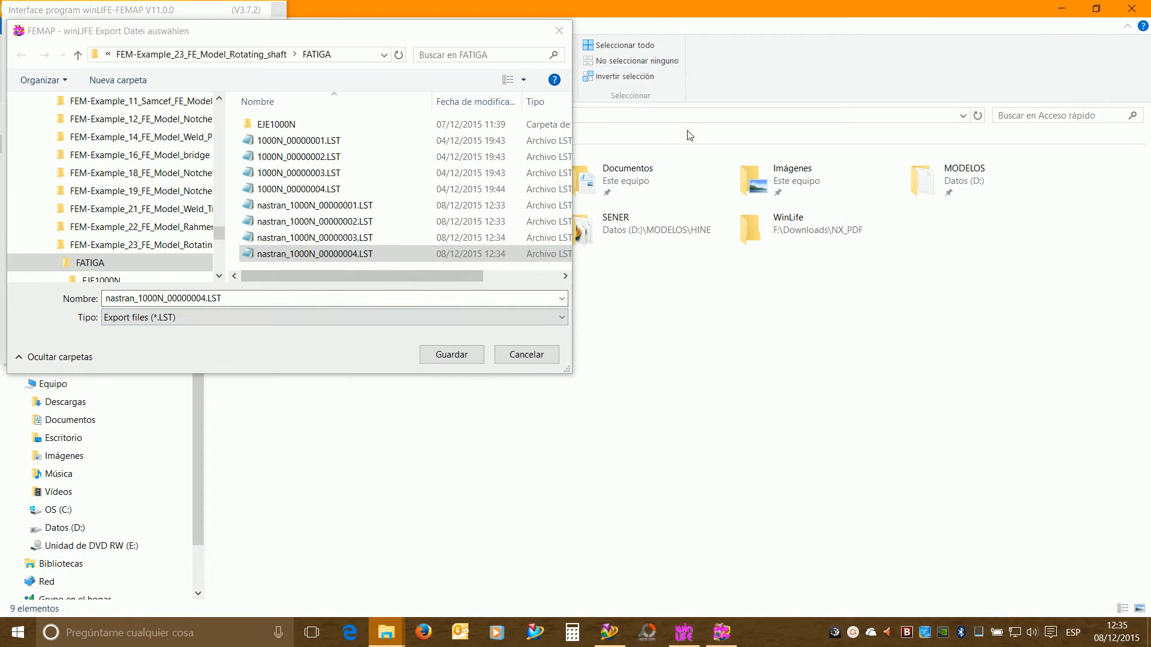
click(528, 354)
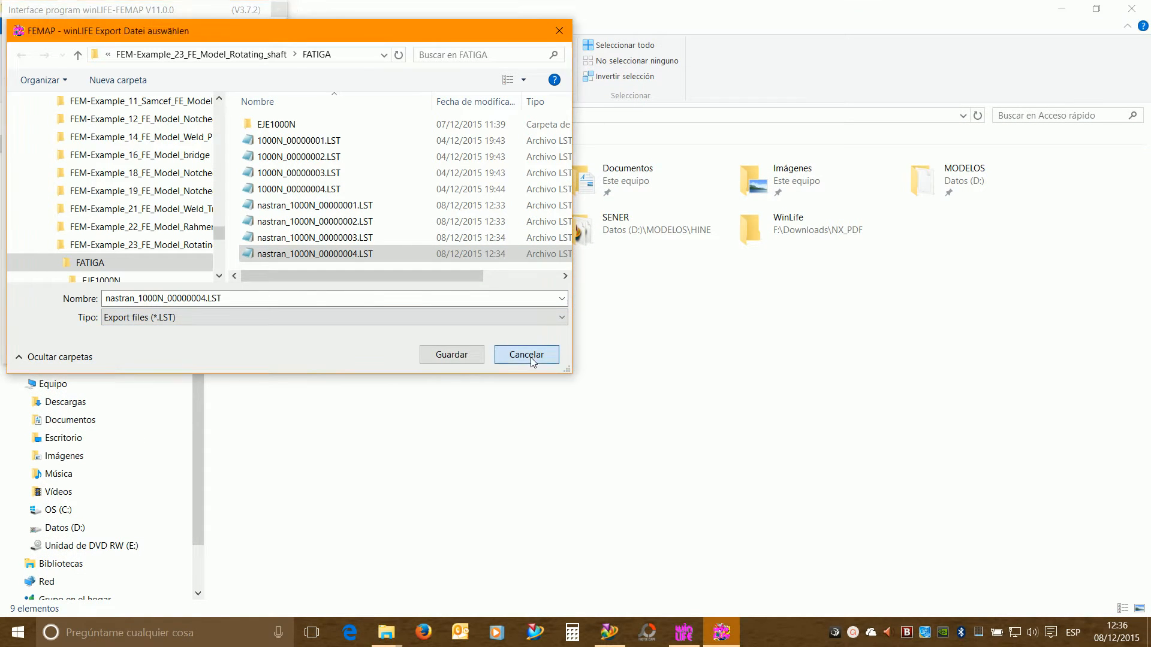
click(234, 342)
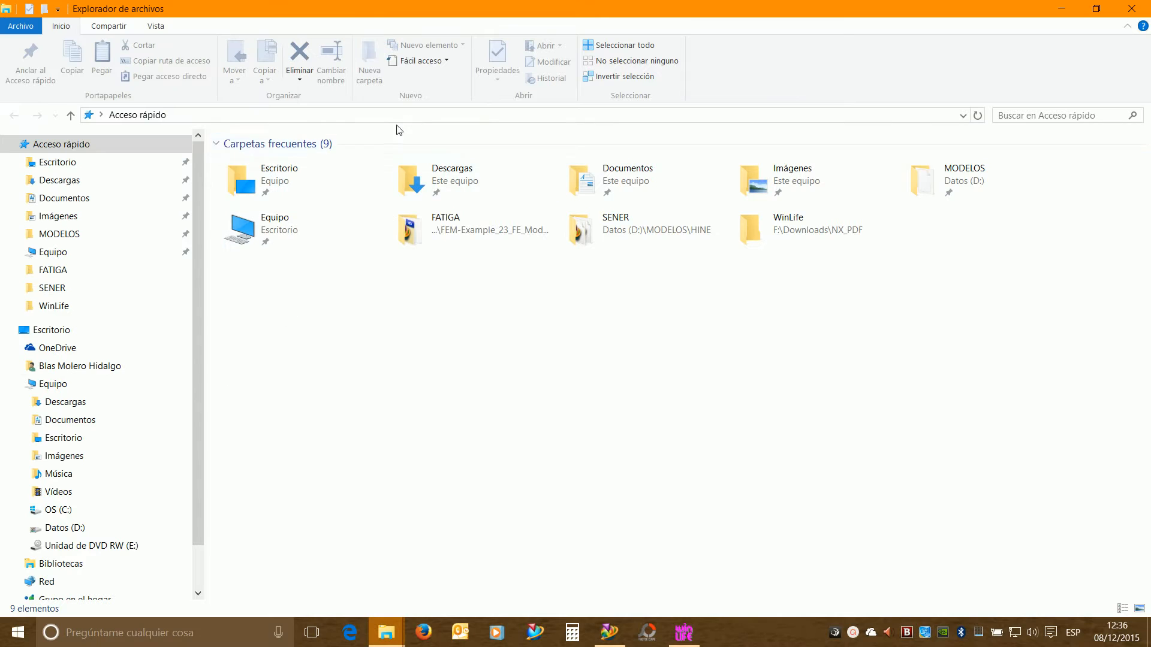
- Open the folder D:\EXAMPLES\winLIFE\FEM-Example_23_FE_Model_Rotating_shaft\FATIGA and cut the four nastran_1000N LST files
click(310, 117)
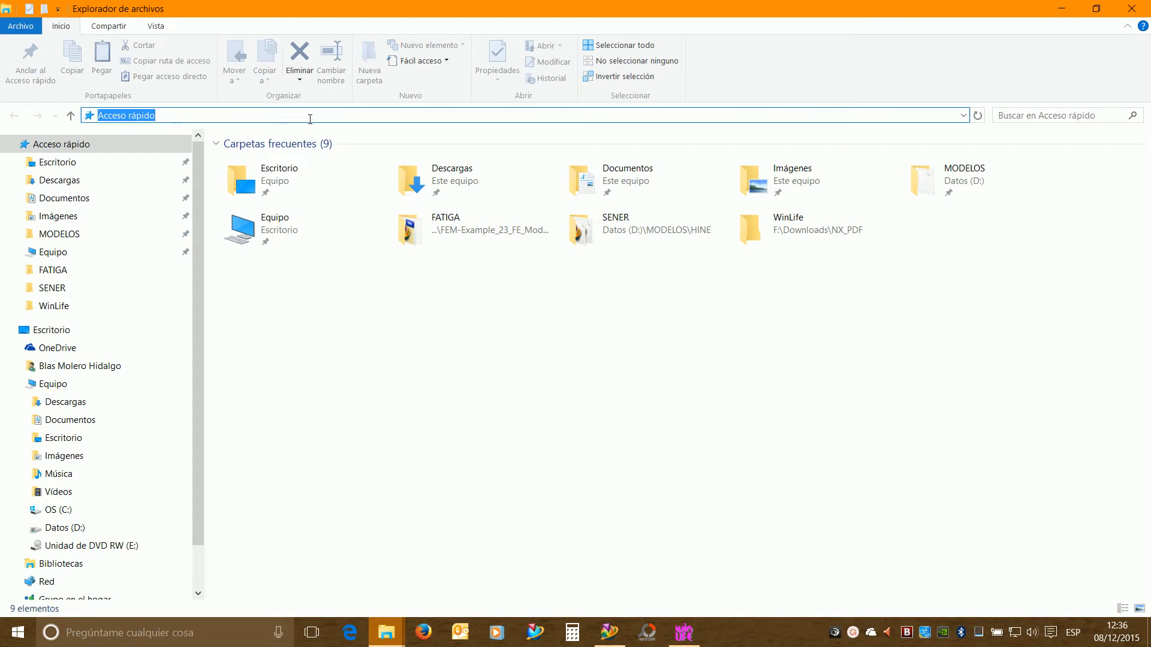
text(D:\EXAMPLES\winLIFE\FEM-Example_23_FE_Model_Rotating_shaft\FATIGA)
key(Return)
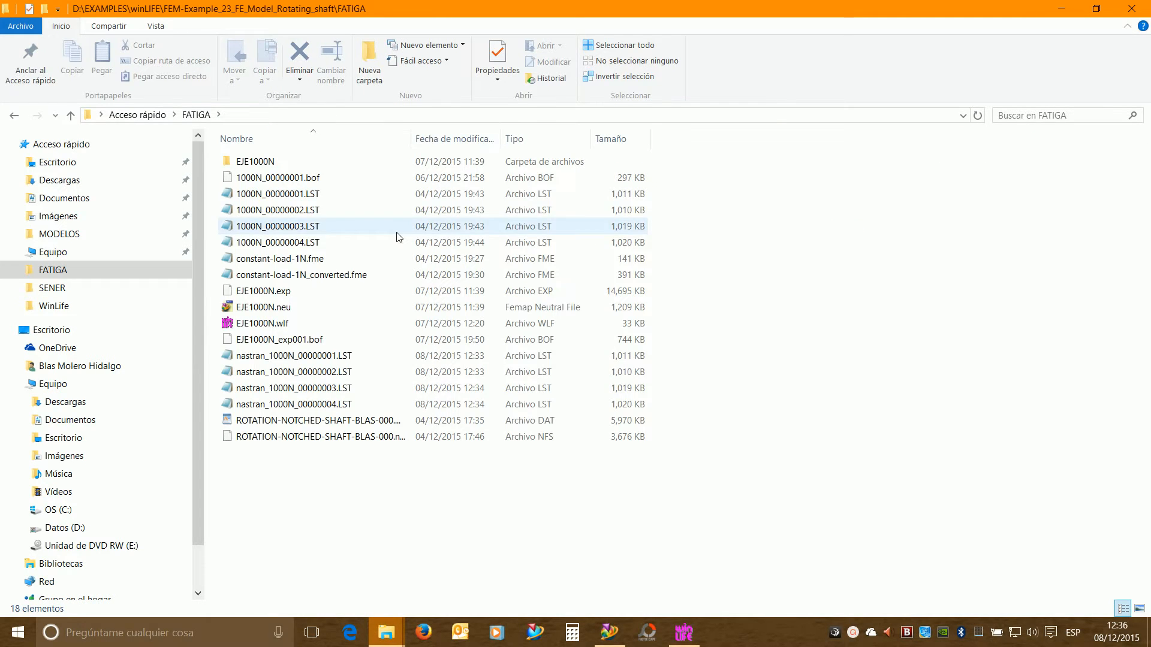
click(315, 361)
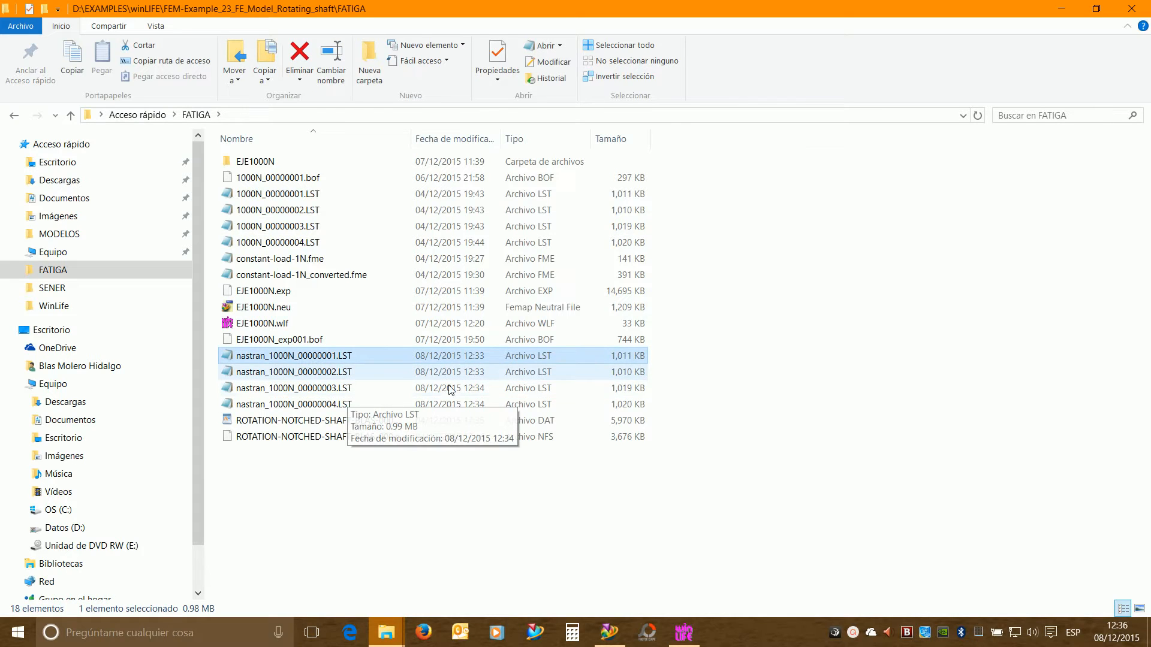
shift+click(339, 405)
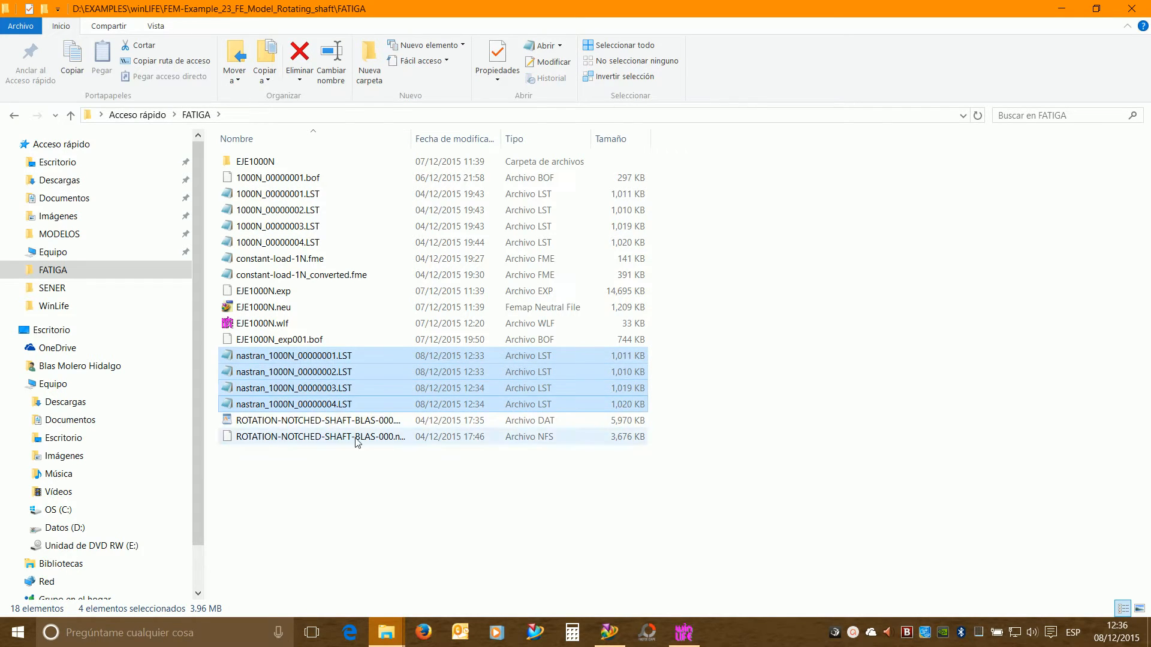
right_click(311, 372)
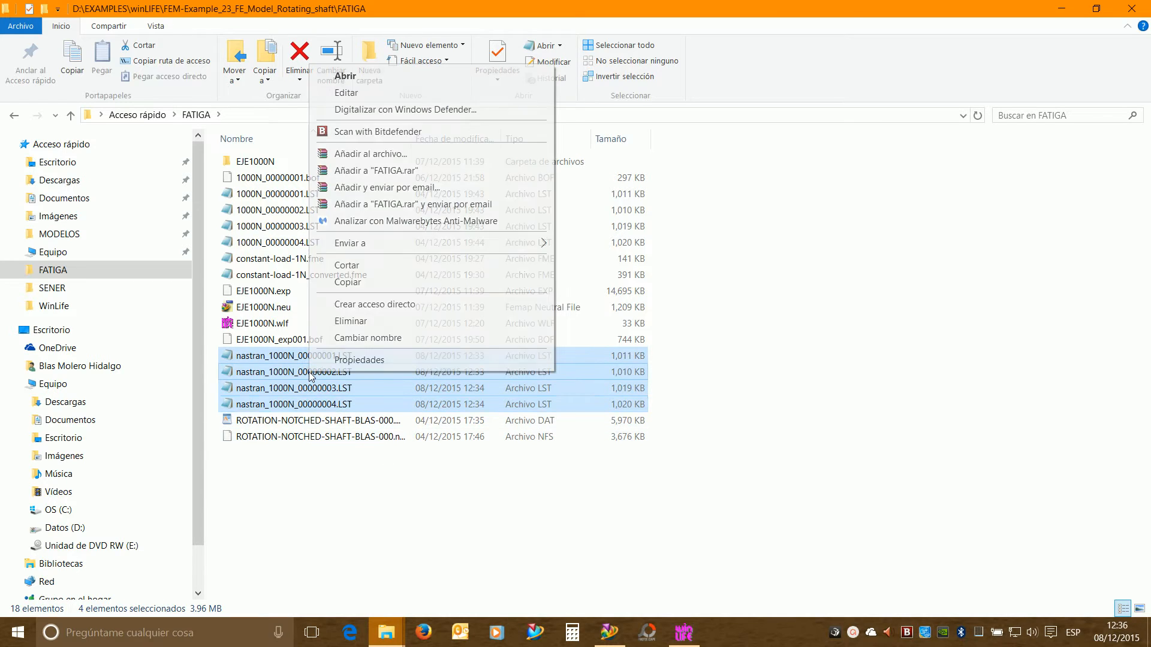
click(358, 268)
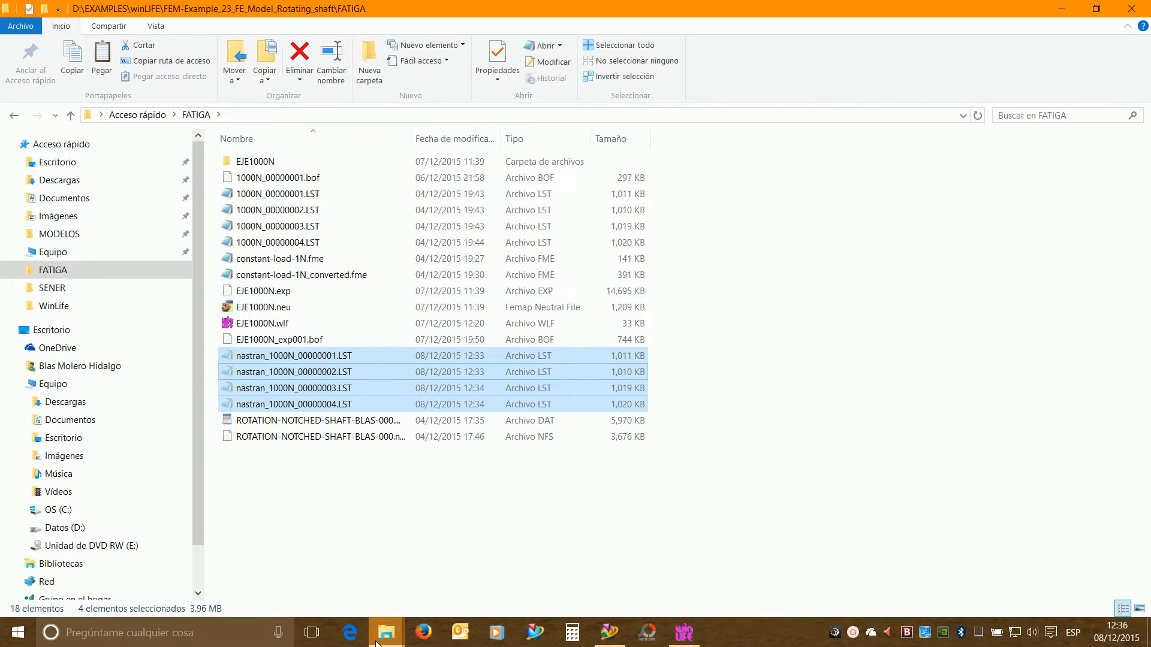
- Paste the four cut LST files into the 074_winLIFE40 folder
mouse_move(384, 635)
click(316, 564)
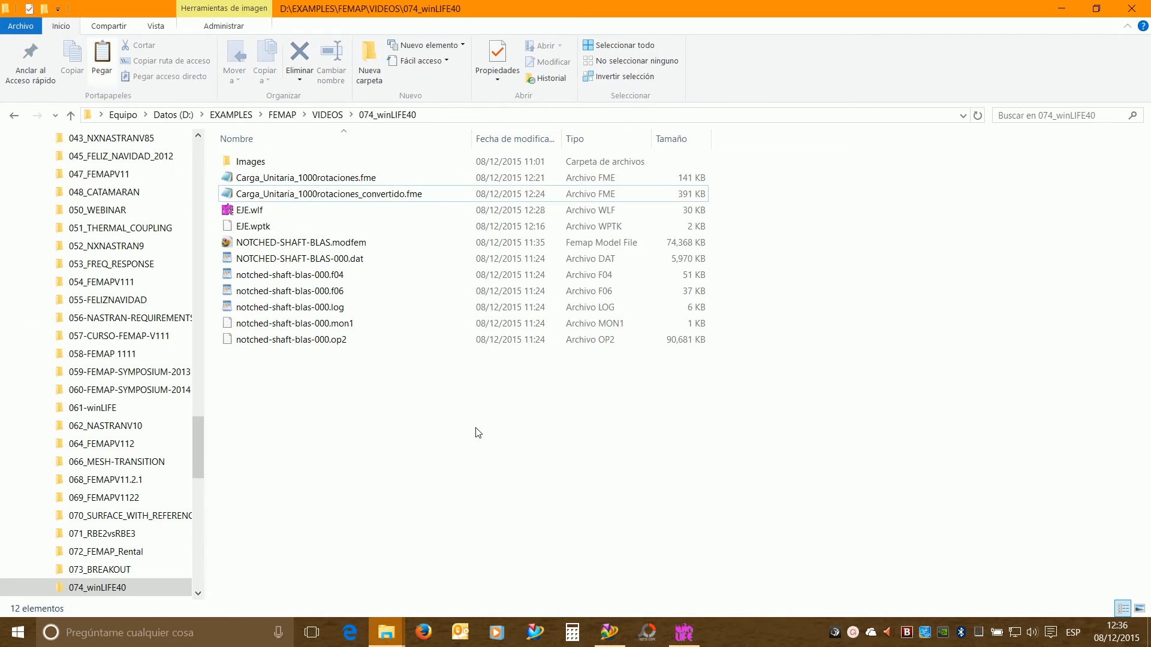
right_click(304, 397)
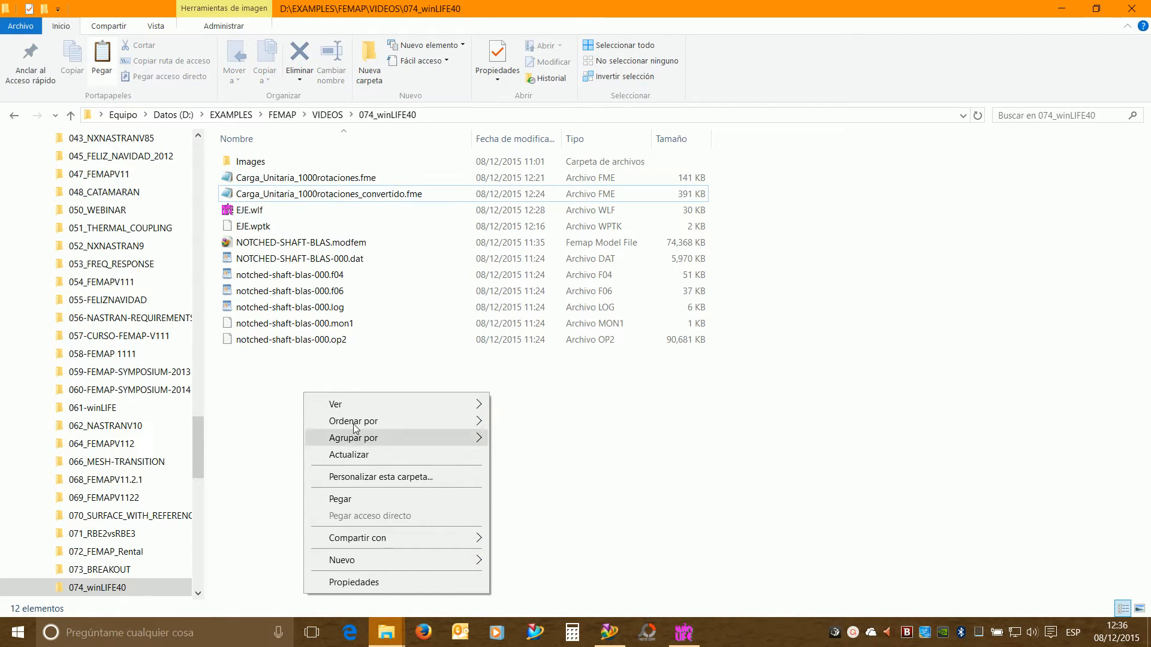
click(361, 498)
click(402, 492)
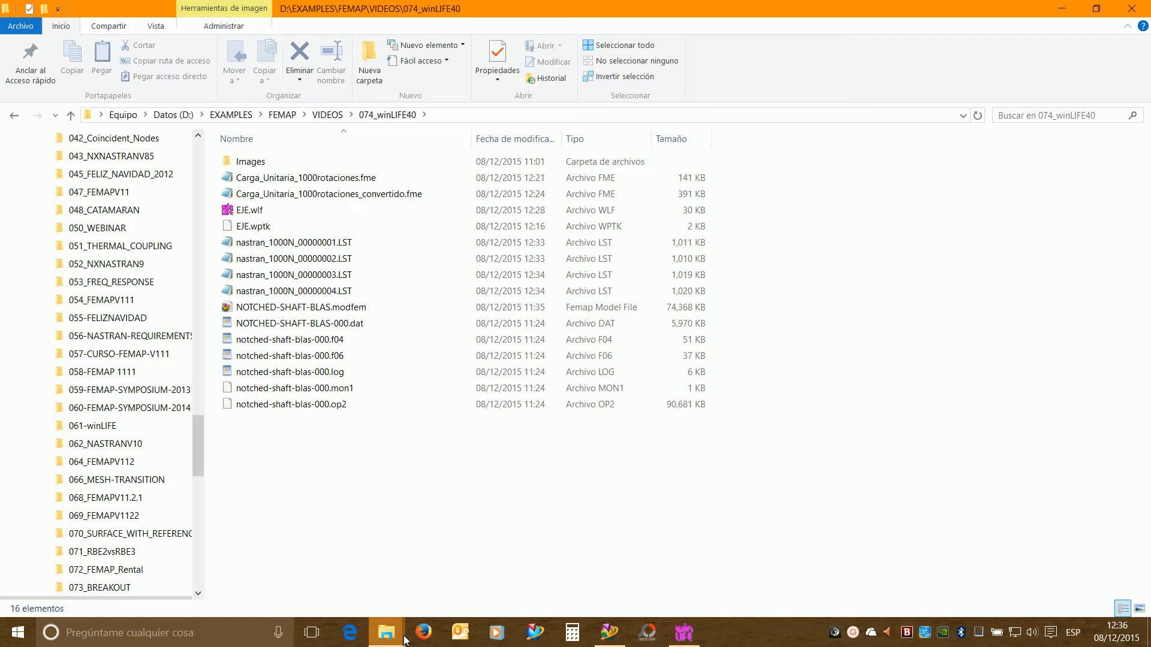
mouse_move(391, 634)
click(534, 519)
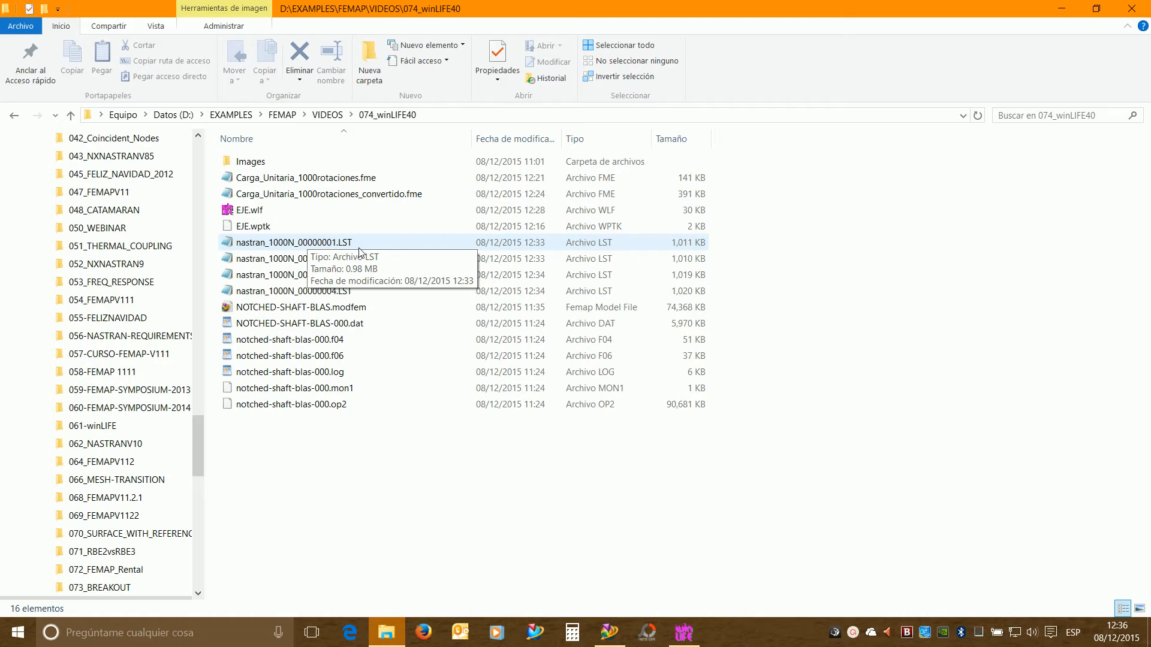
- Examine the sx, sy and sz stress columns in nastran_1000N_00000001.LST, then close the file and put the folder window away
double_click(294, 244)
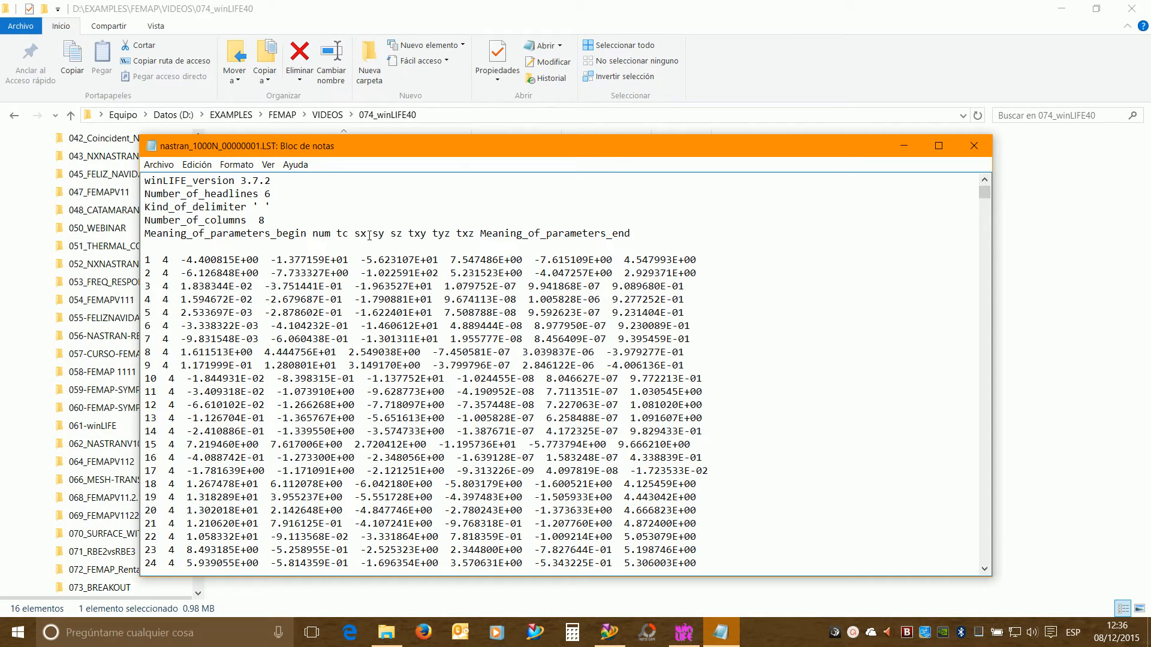
drag(356, 233, 399, 232)
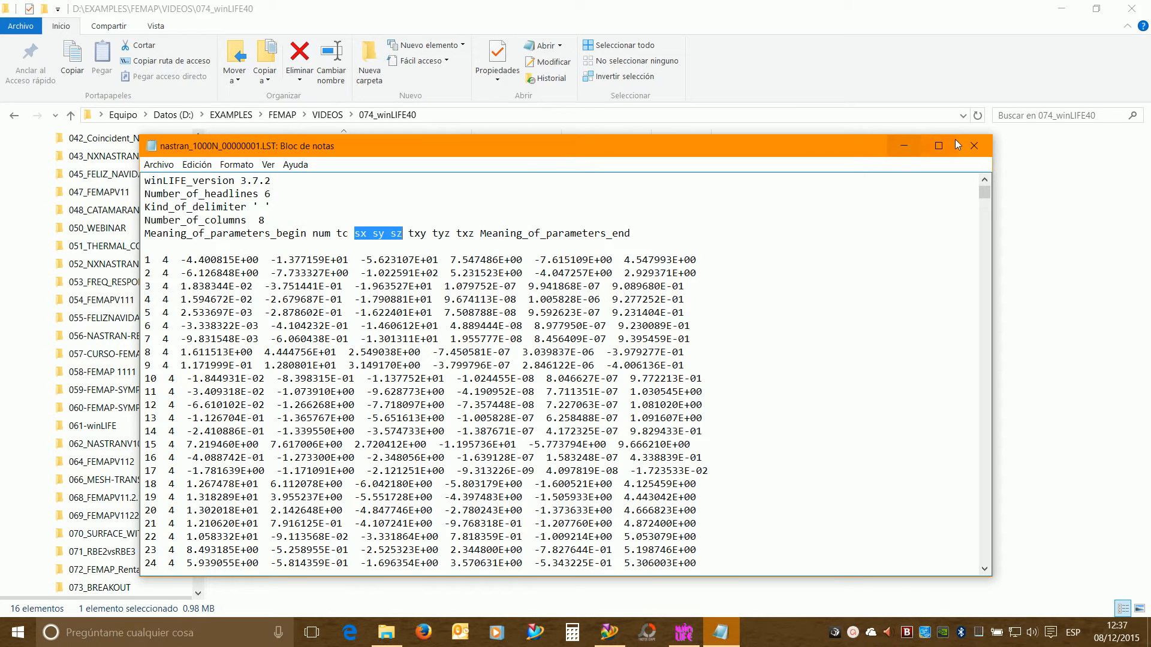
click(974, 146)
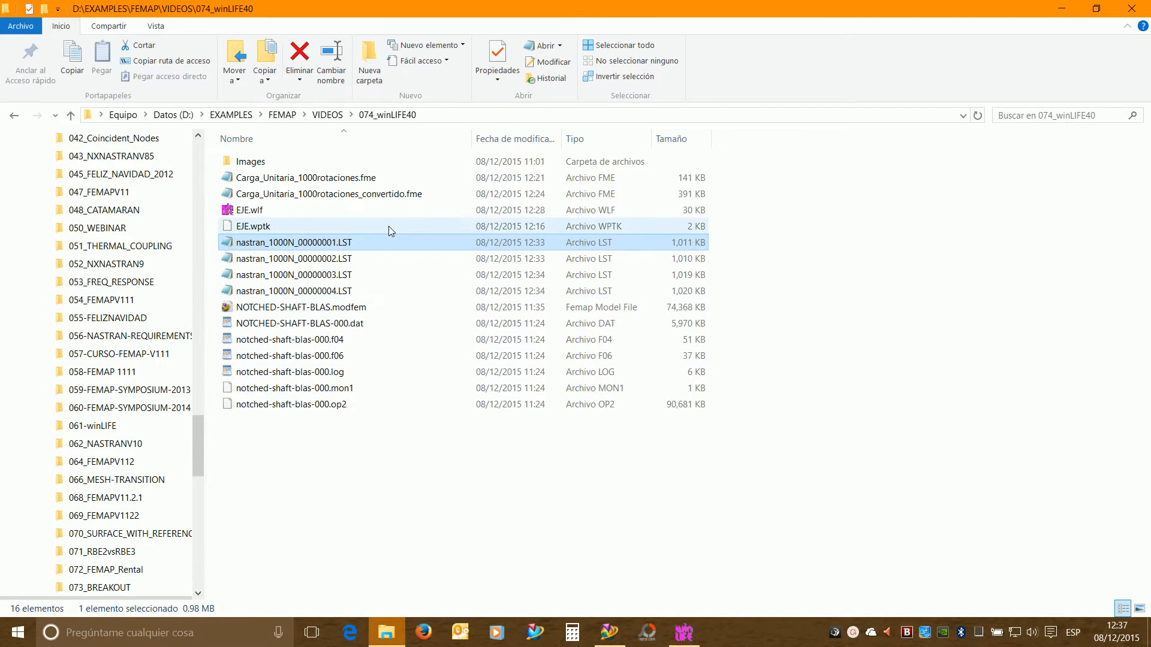
click(1063, 7)
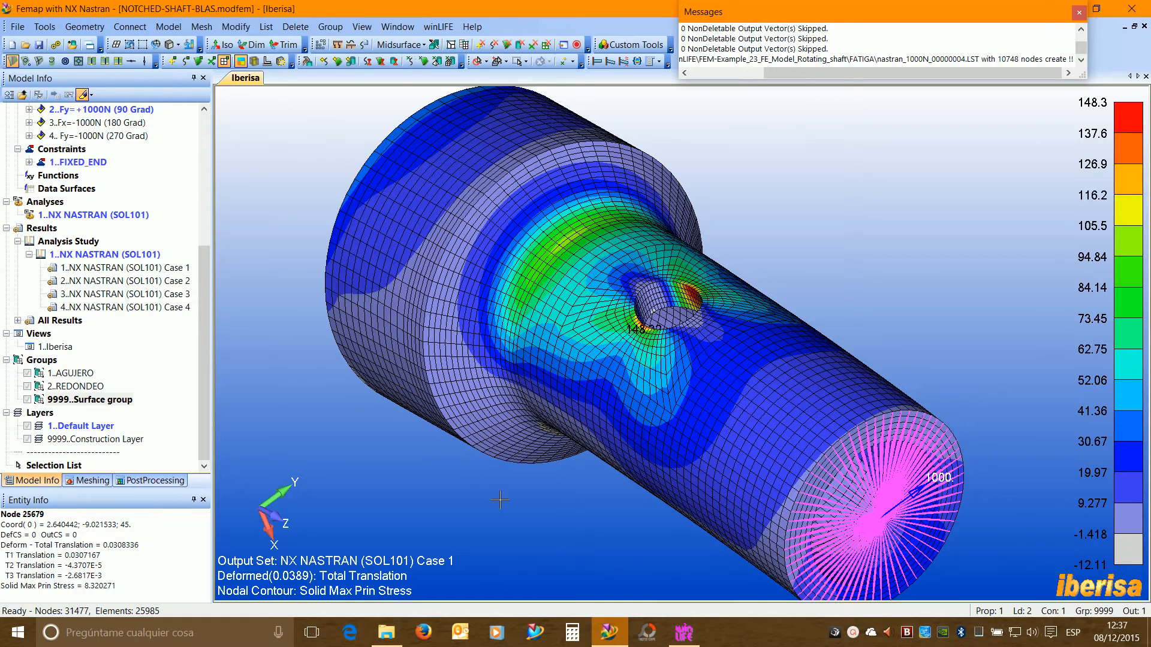
- Copy the full path of the 074_winLIFE40 folder from File Explorer and return to the Femap model
click(386, 633)
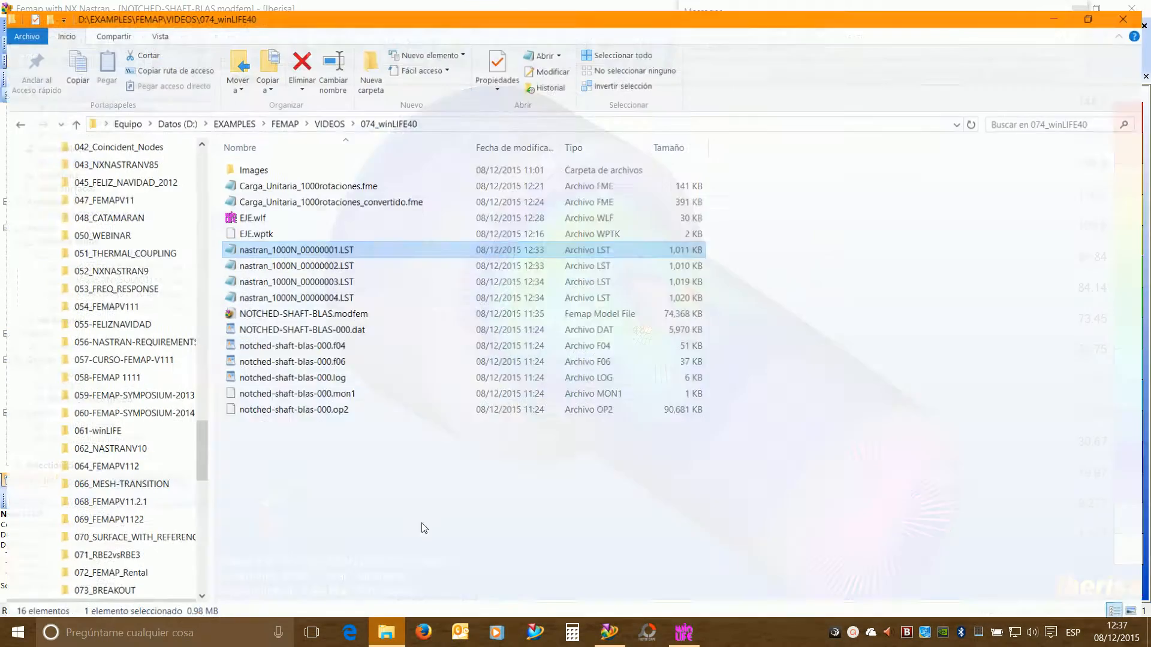
click(407, 116)
key(ctrl+c)
right_click(231, 118)
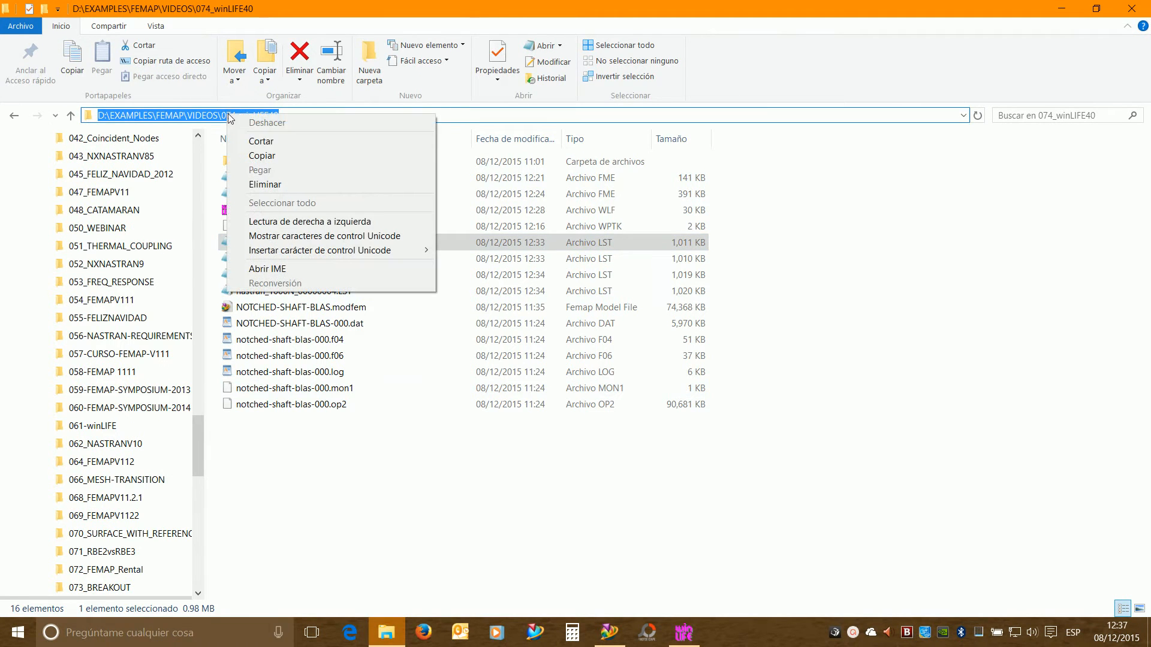
click(263, 157)
click(1056, 6)
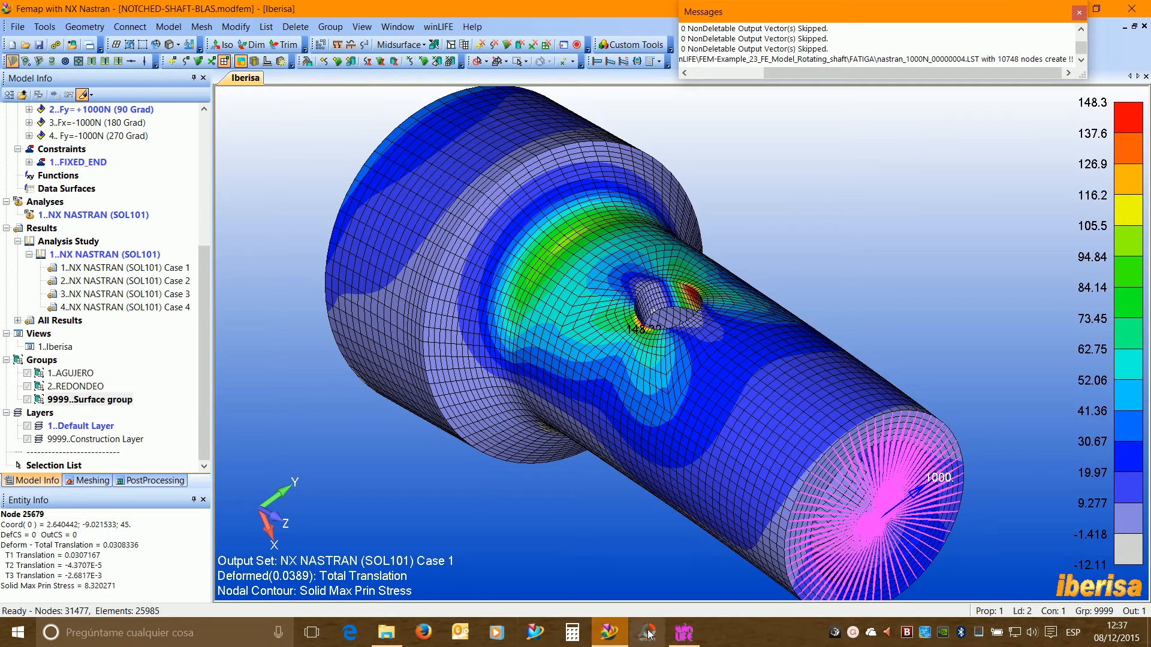
- Switch to winLIFE, start an import from FE software and browse to D:\EXAMPLES\FEMAP\VIDEOS\074_winLIFE40 for the first FE stress file
click(684, 633)
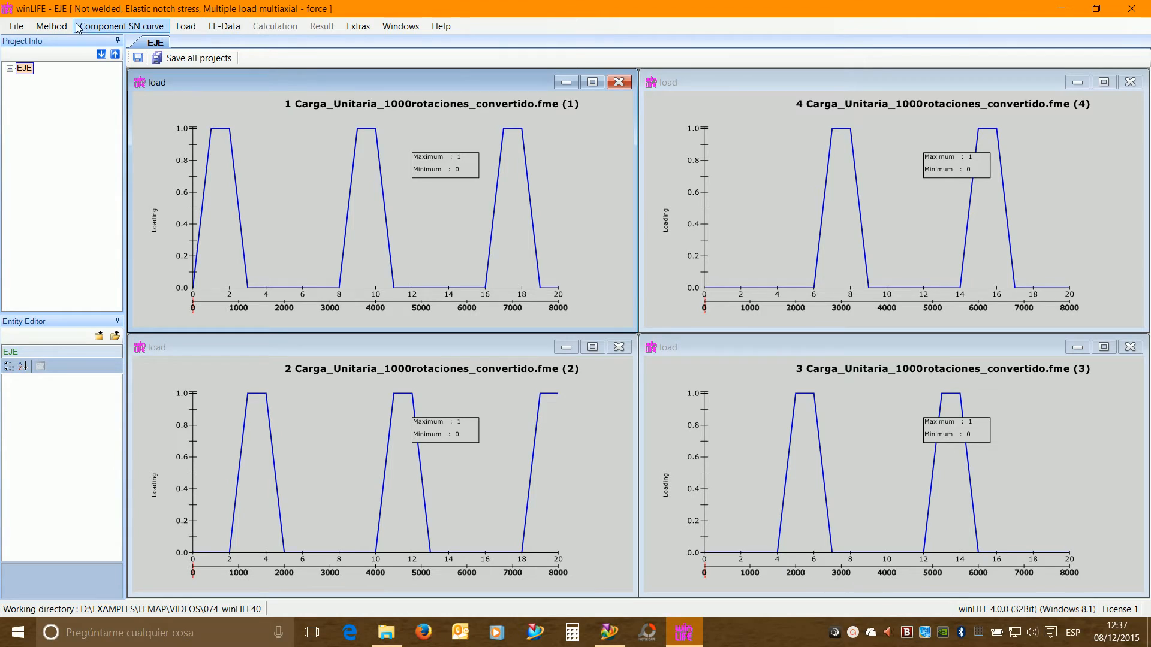
click(233, 28)
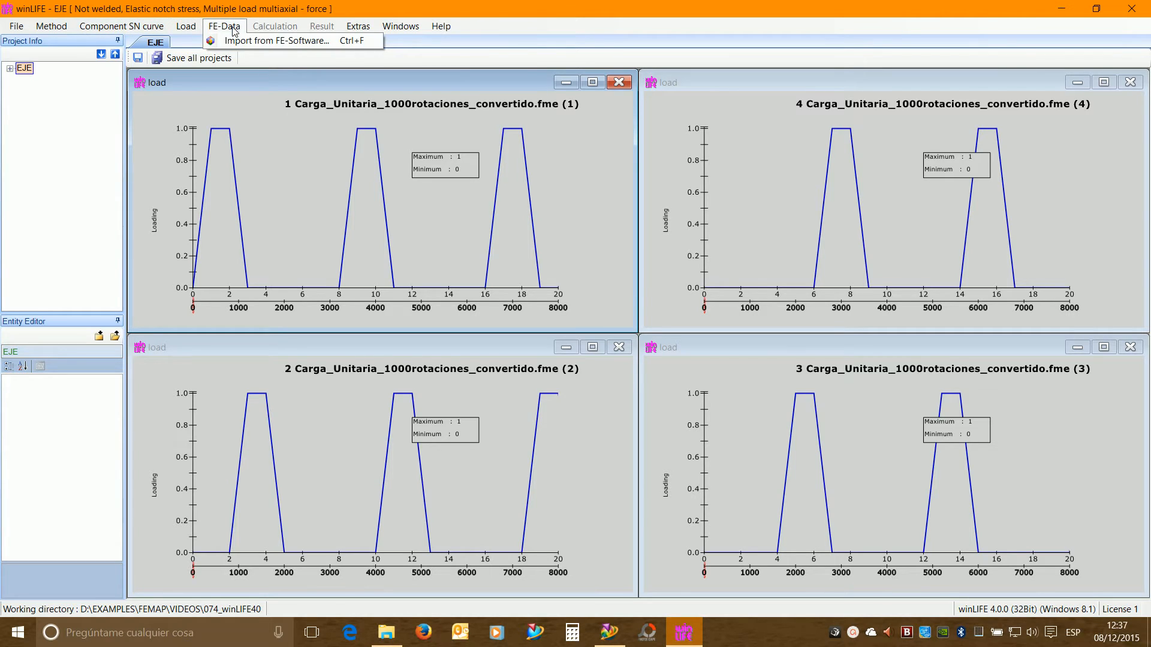
click(262, 42)
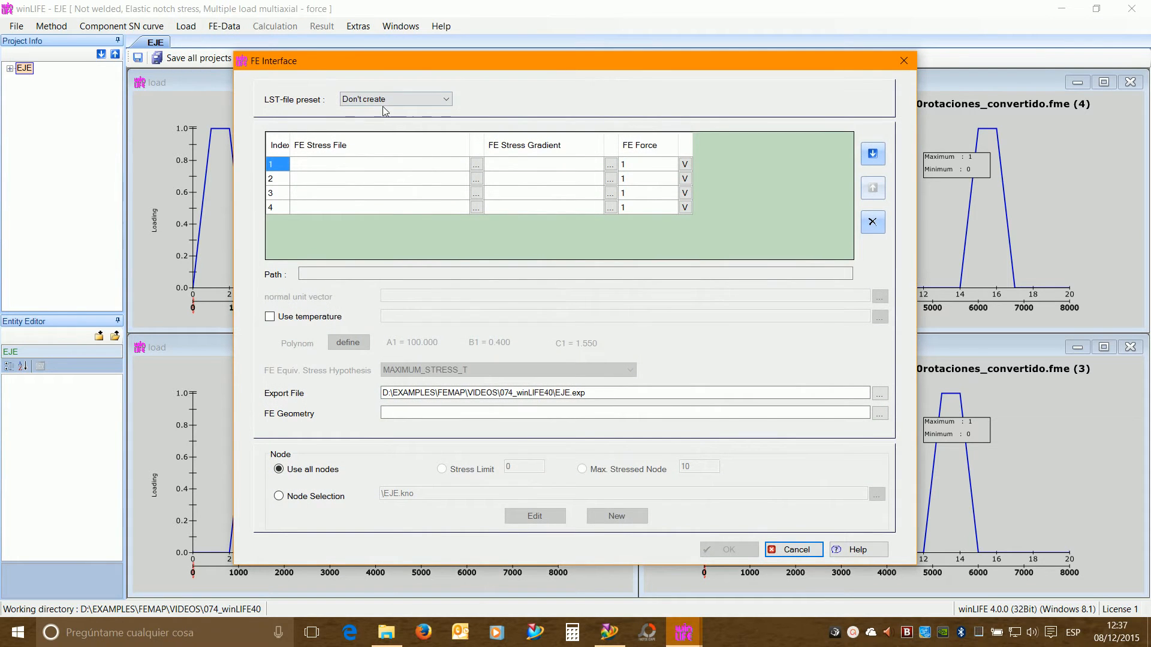
click(476, 164)
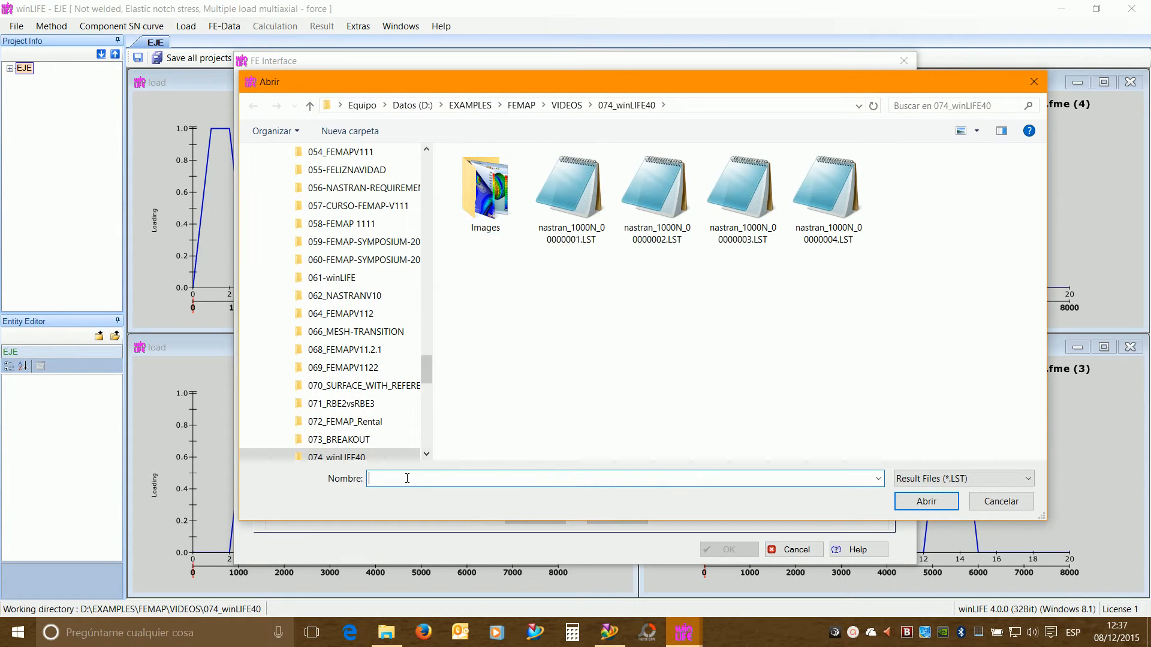
key(ctrl+v)
key(Return)
key(ctrl+c)
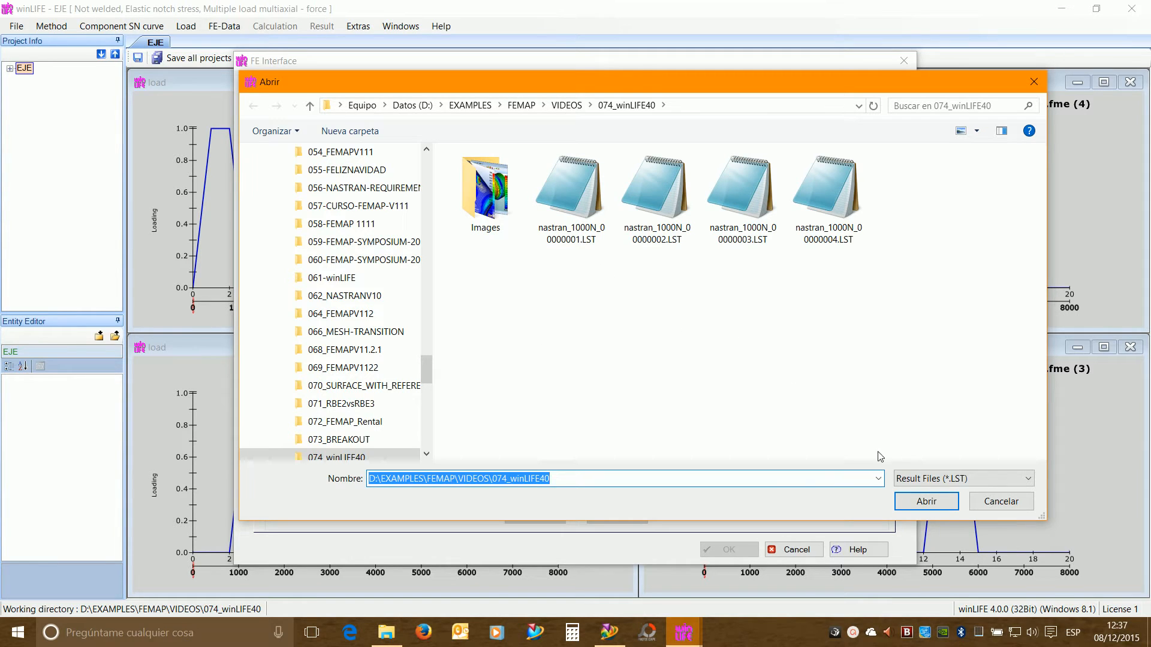
- List the folder's files with details and load nastran_1000N_00000001.LST to nastran_1000N_00000004.LST as the FE stress files
right_click(704, 316)
mouse_move(808, 322)
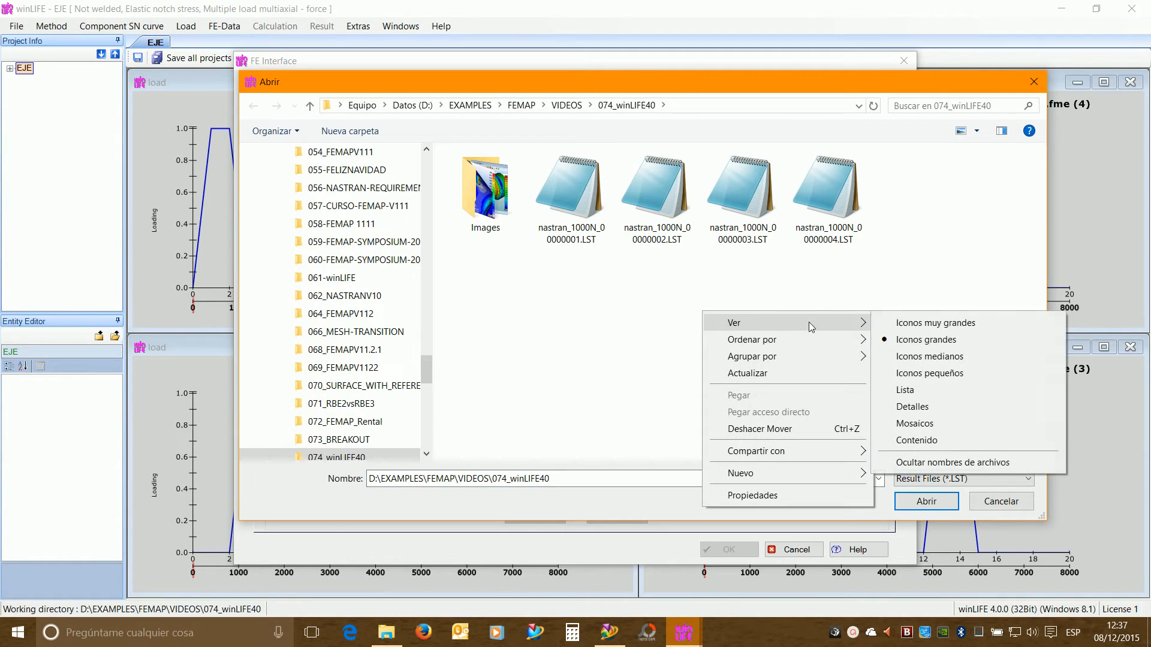
click(923, 408)
drag(555, 153, 636, 158)
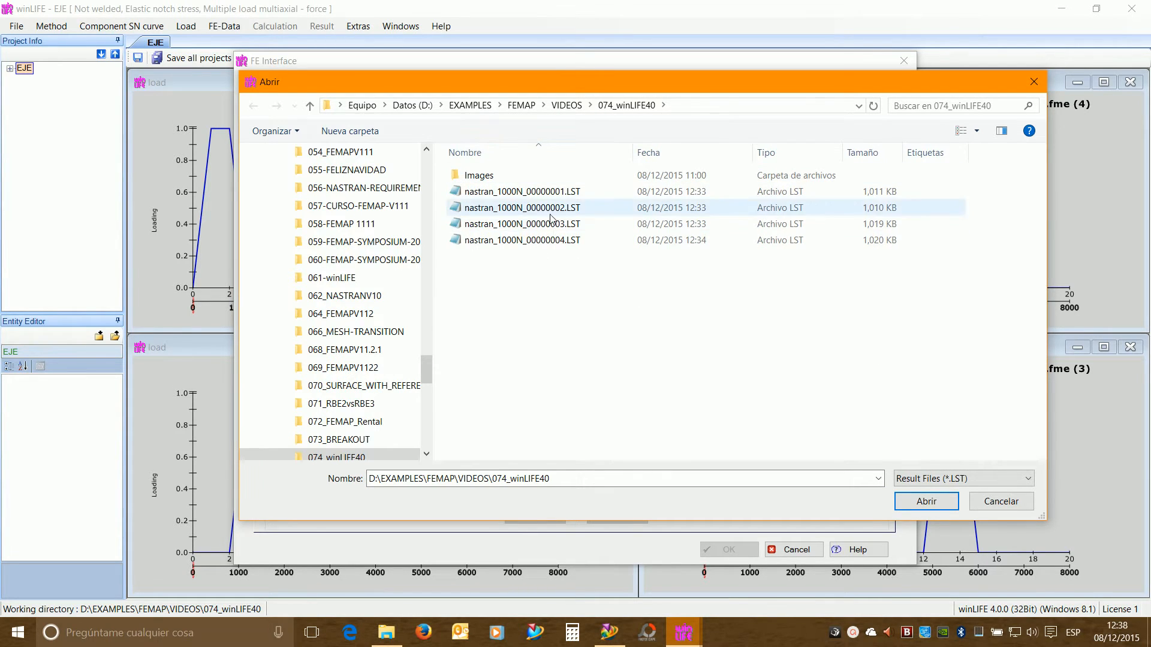
click(527, 192)
shift+click(522, 241)
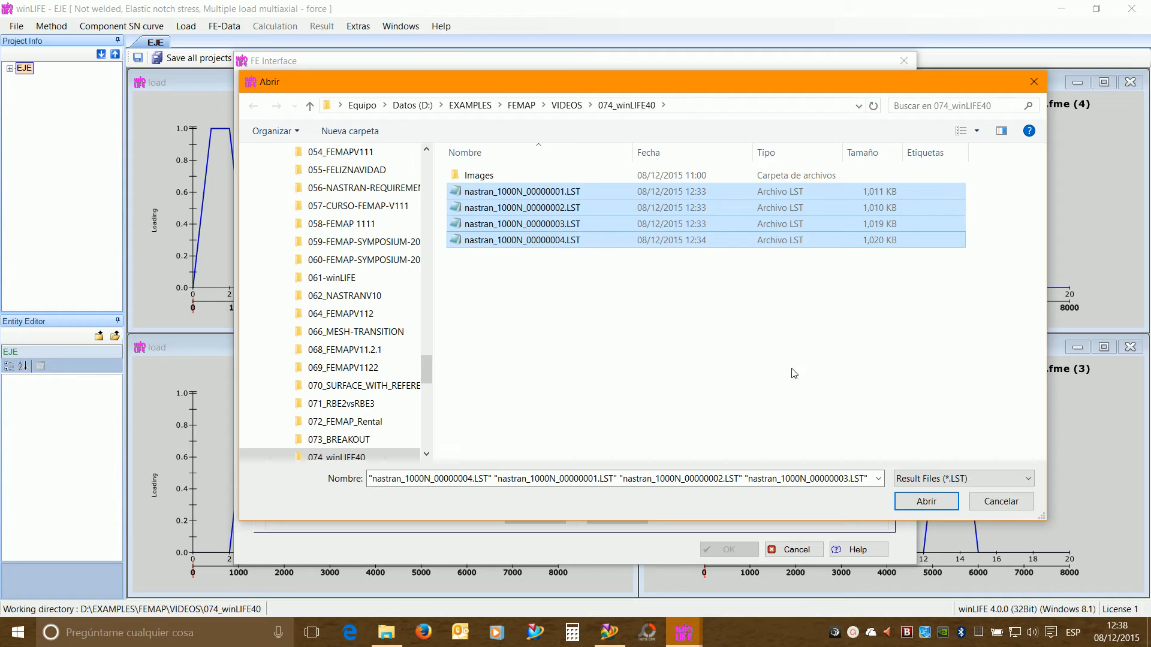
click(926, 501)
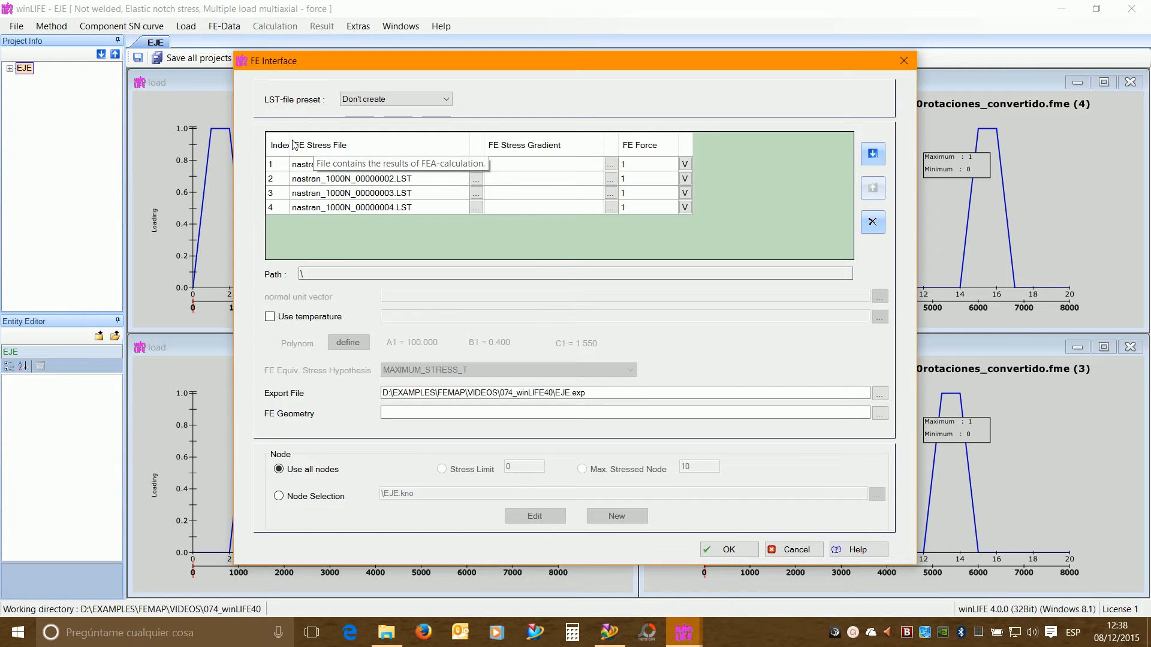
- Widen the Index column of the stress file table and review the LST file assigned to each of the four rows
drag(289, 143, 306, 142)
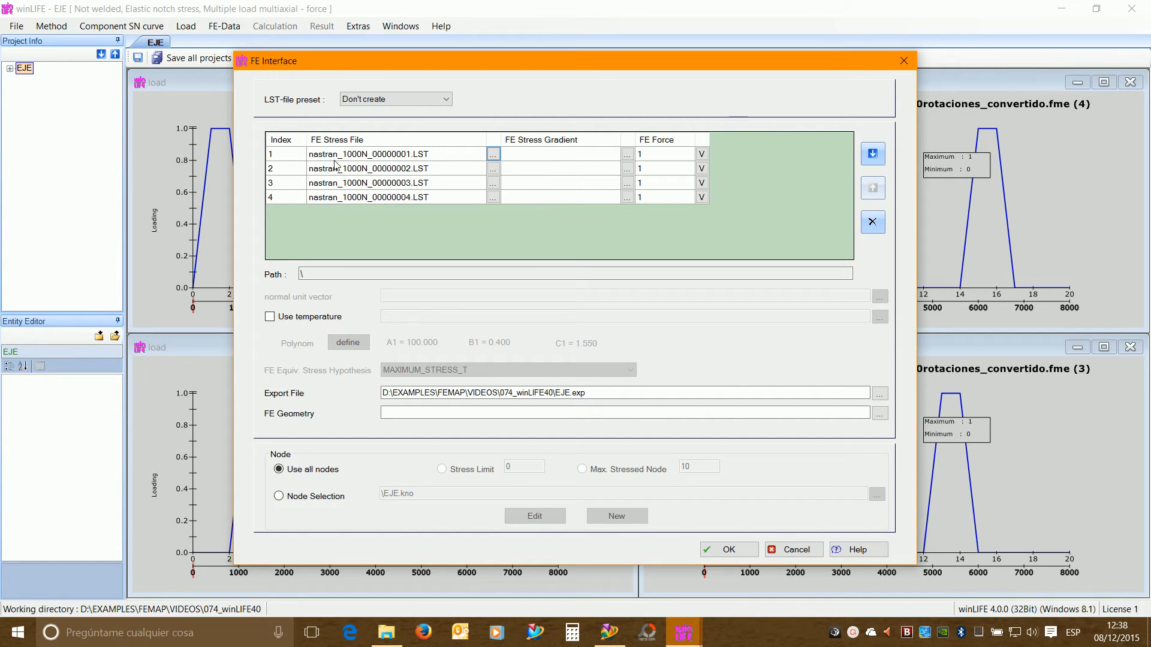
click(417, 154)
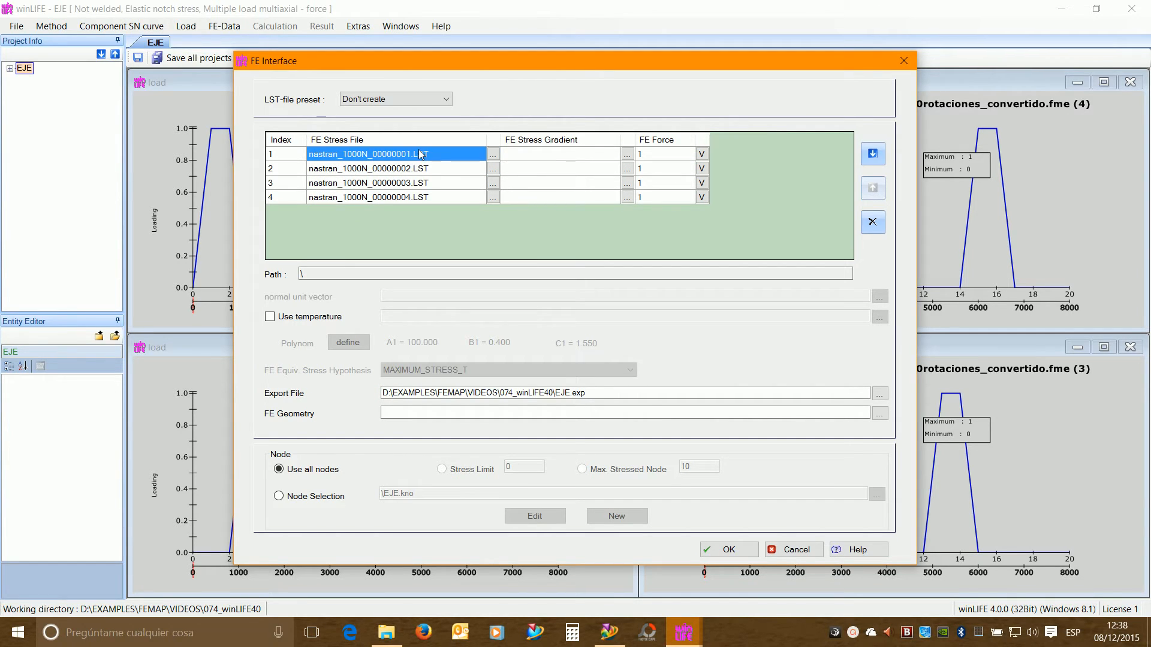
click(418, 169)
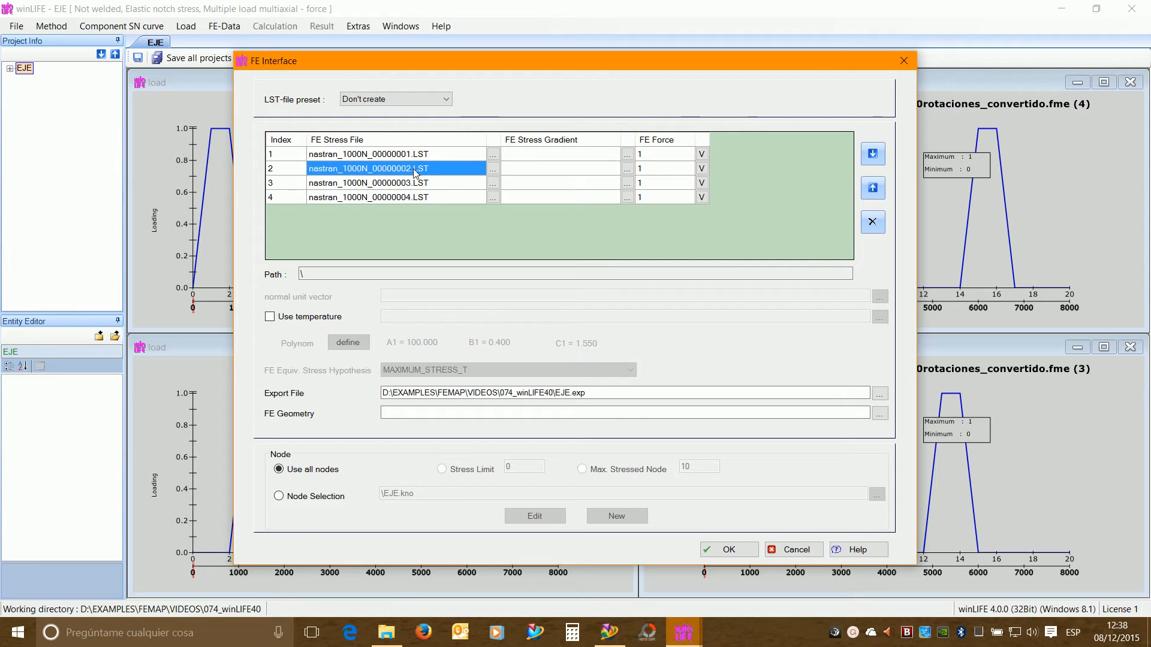
click(416, 184)
click(415, 197)
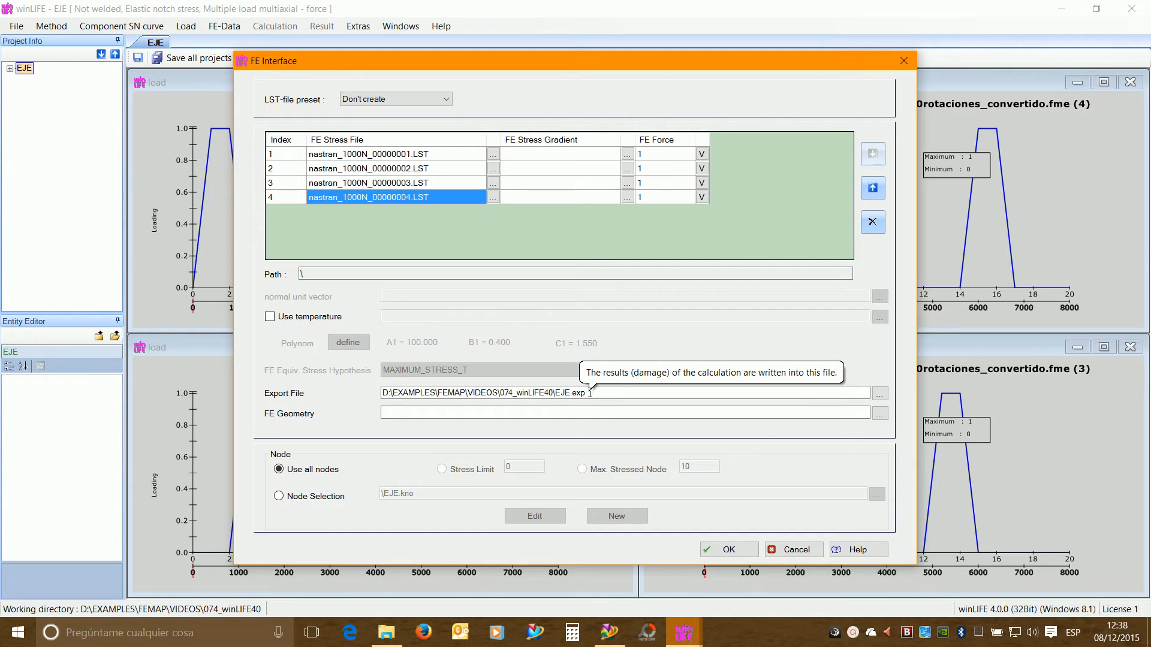
- Browse for the FE geometry file in D:\EXAMPLES\FEMAP\VIDEOS\074_winLIFE40 and select NOTCHED-SHAFT-BLAS-000.dat
click(447, 410)
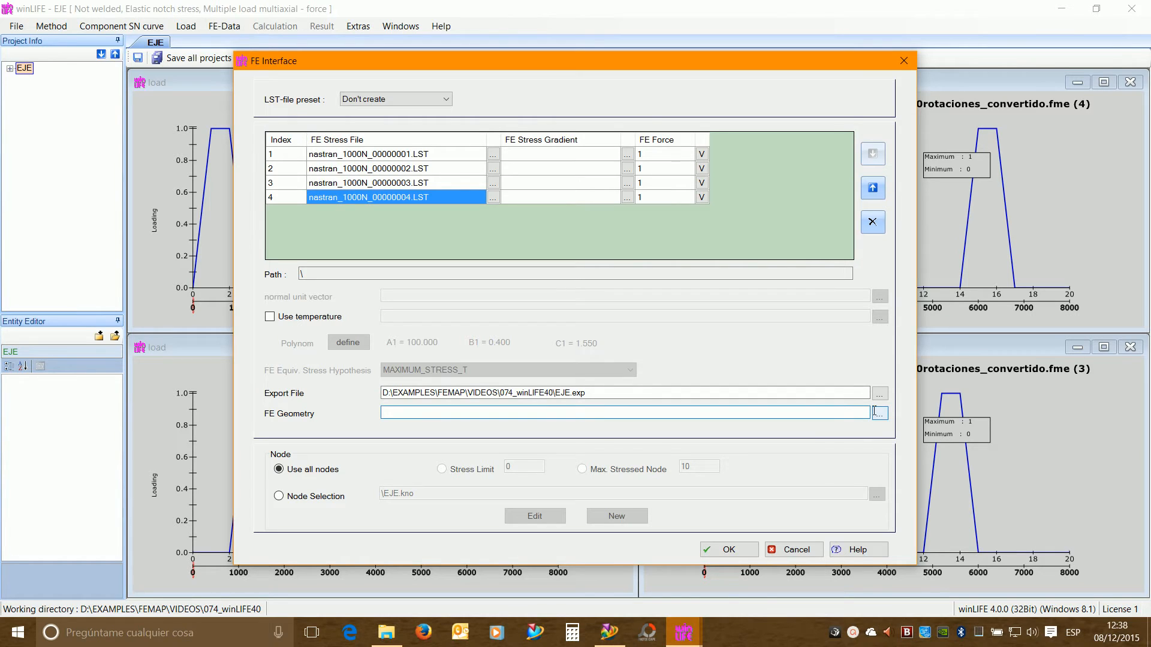
mouse_move(277, 422)
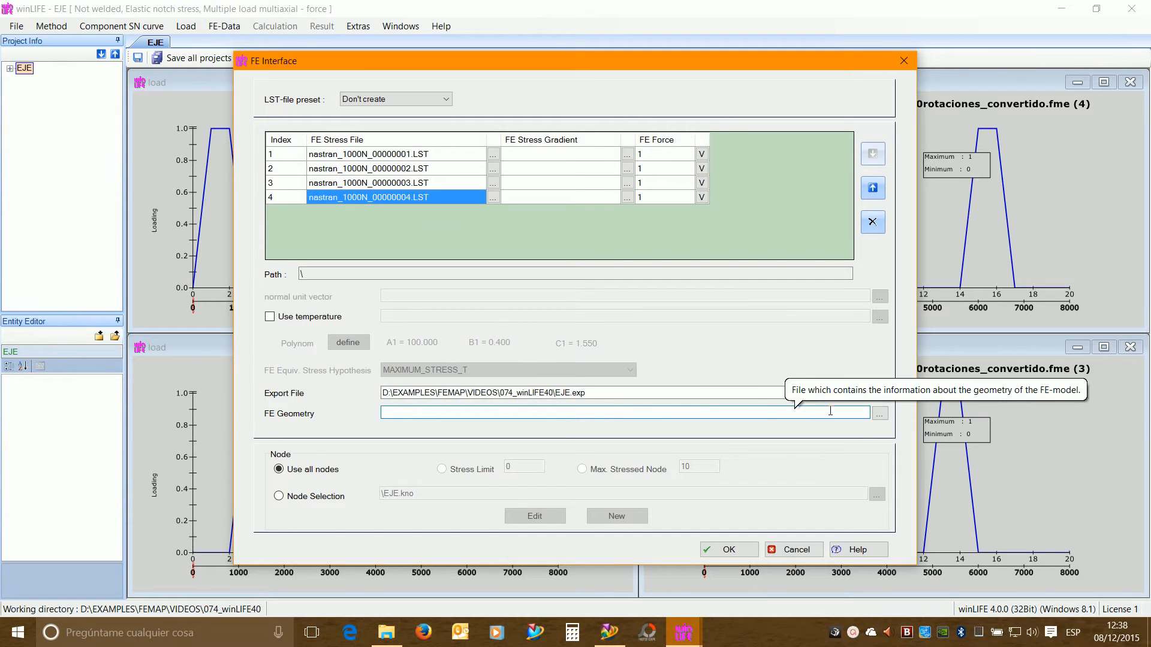
click(880, 414)
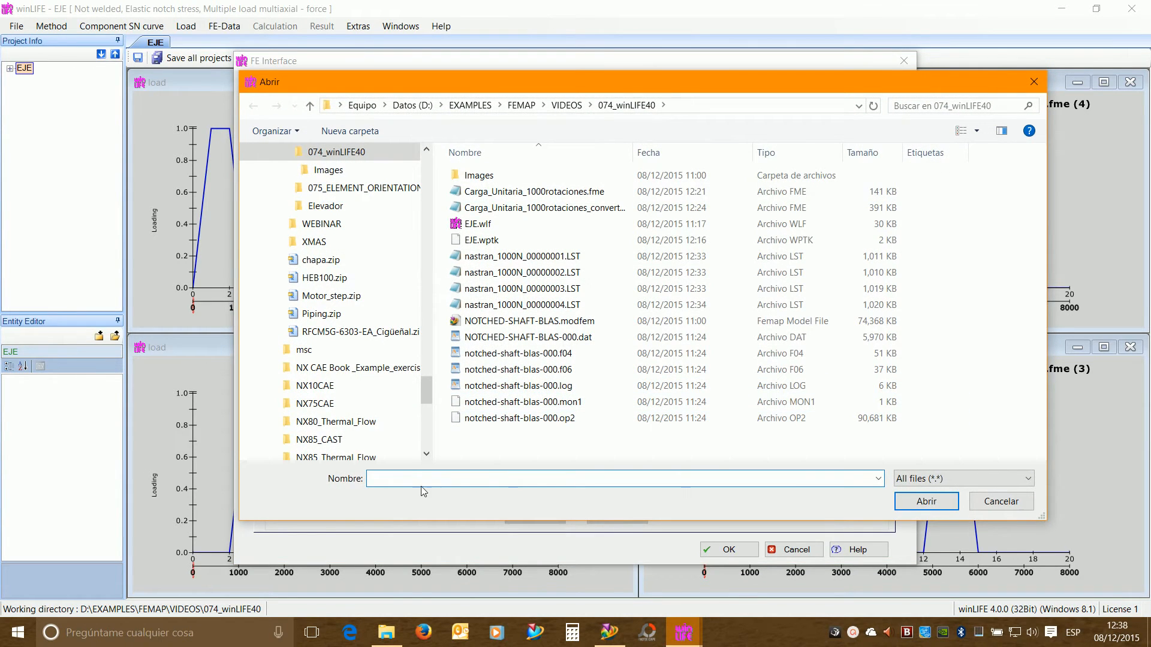
key(ctrl+v)
key(Return)
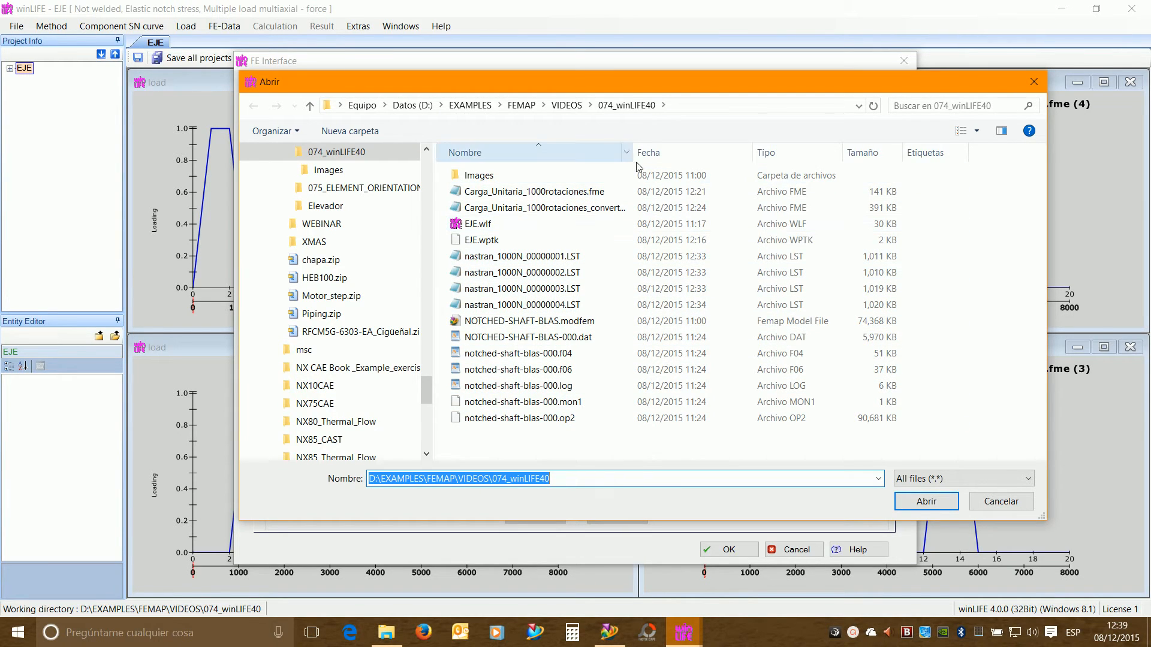
drag(633, 152, 646, 153)
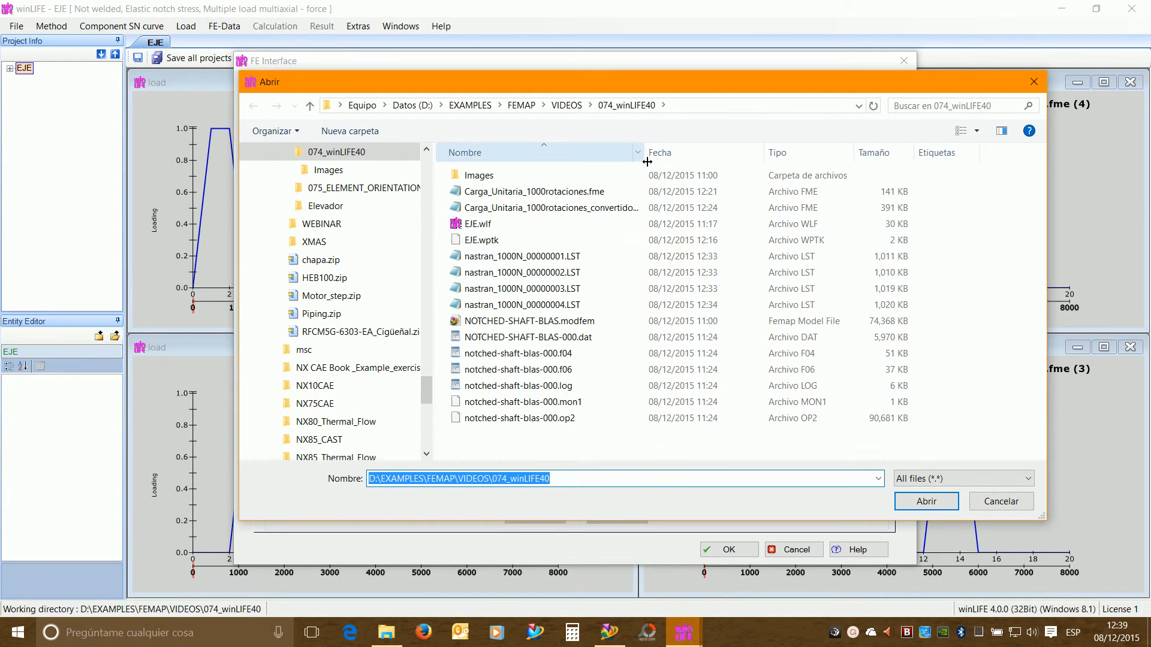
click(571, 336)
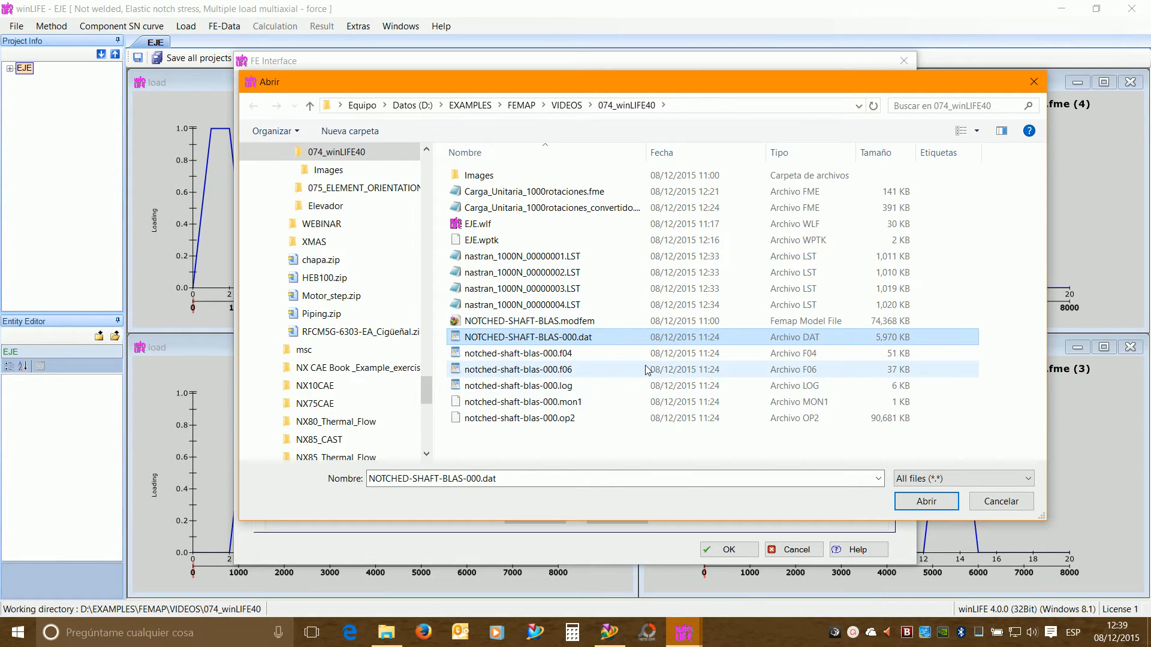
click(567, 423)
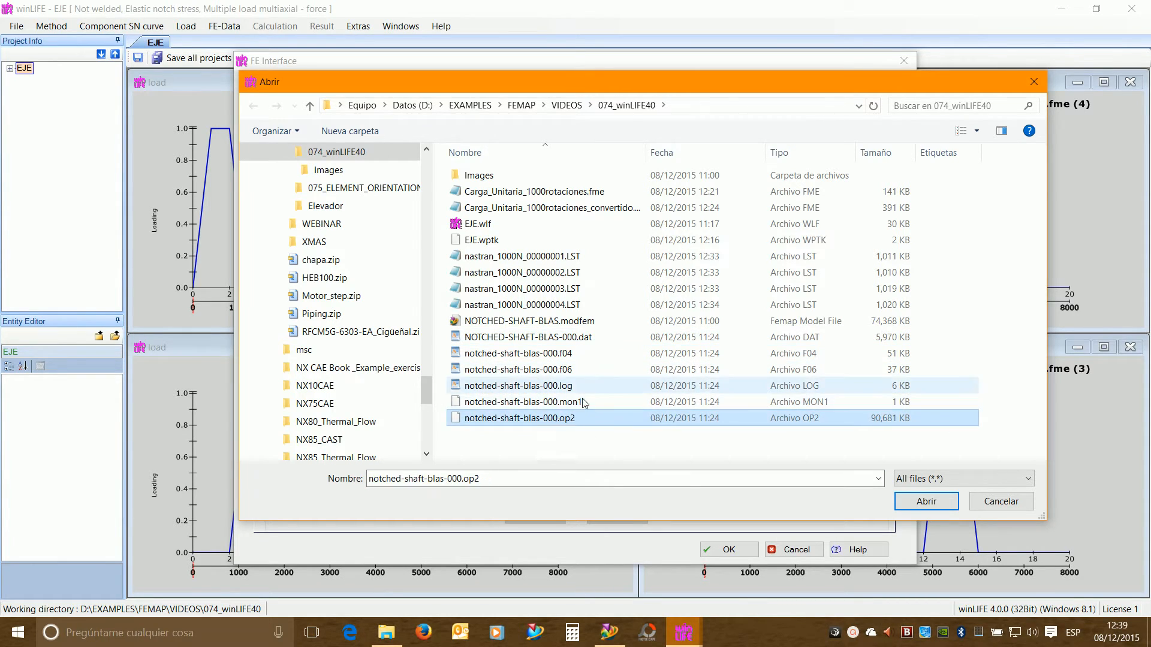
click(553, 369)
click(552, 357)
click(569, 339)
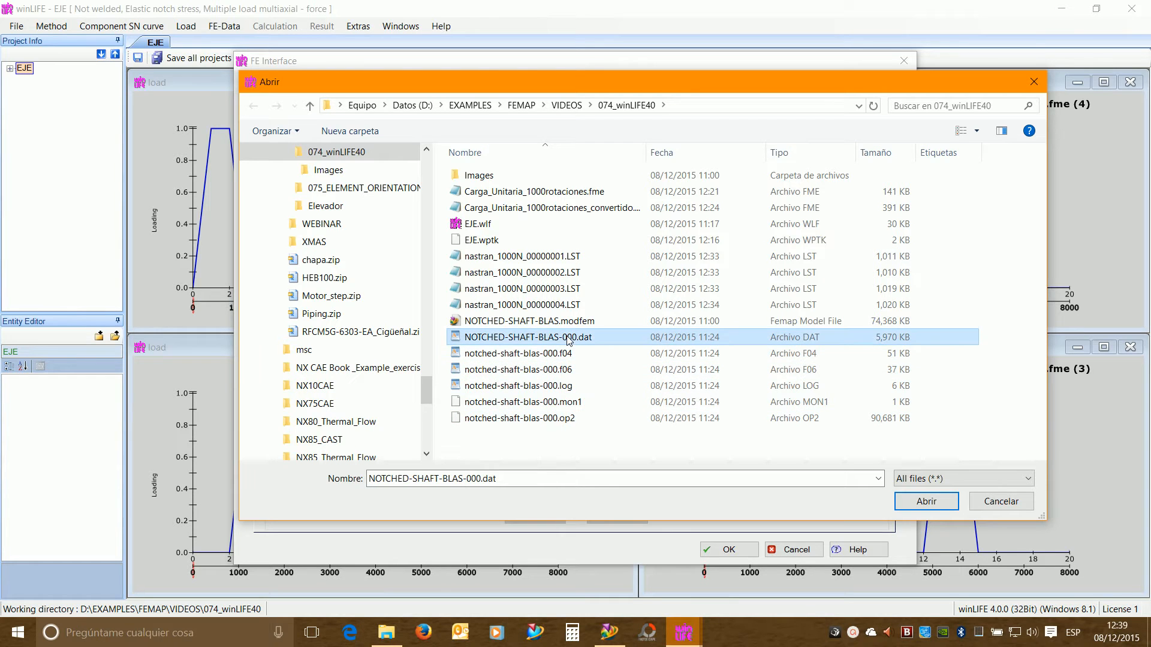
- Open NOTCHED-SHAFT-BLAS-000.dat as text in WordPad, examine its Nastran subcase definitions and close it
right_click(569, 340)
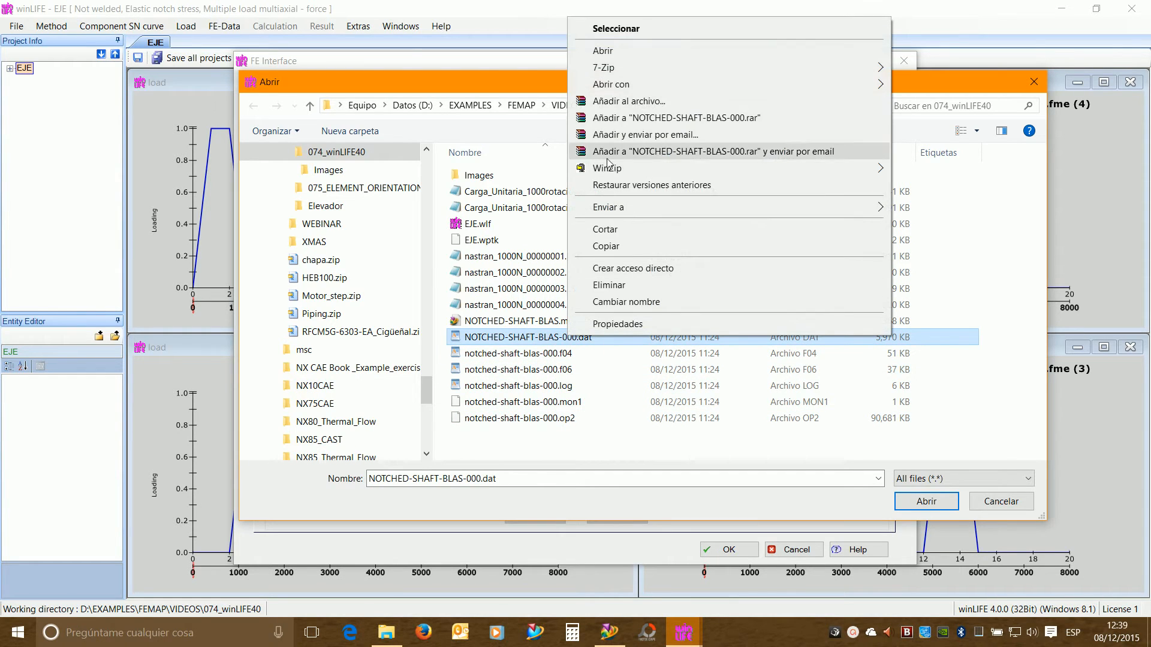
click(604, 51)
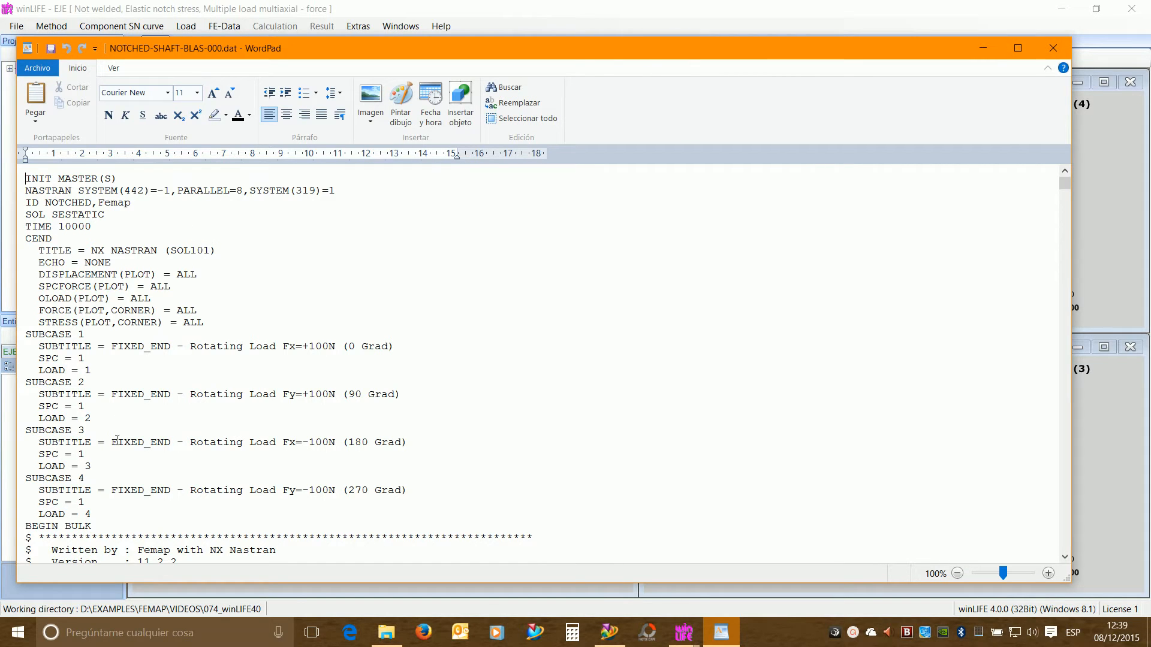
click(1055, 49)
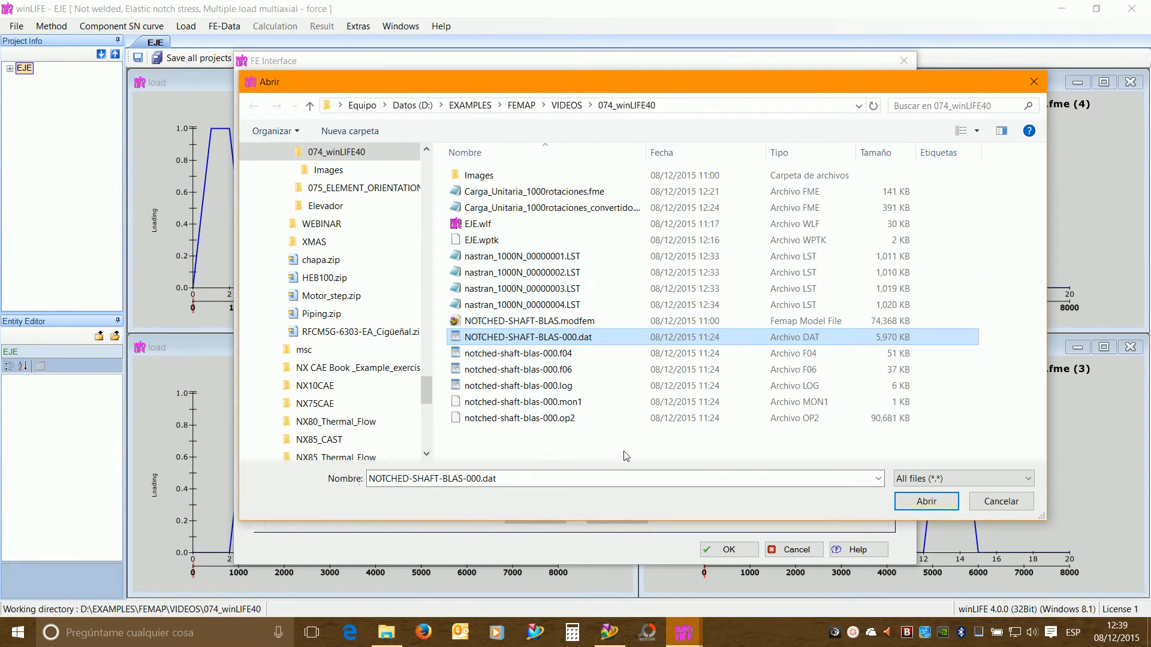
- Load NOTCHED-SHAFT-BLAS-000.dat as the FE geometry and accept the FE interface settings with all nodes used
click(926, 501)
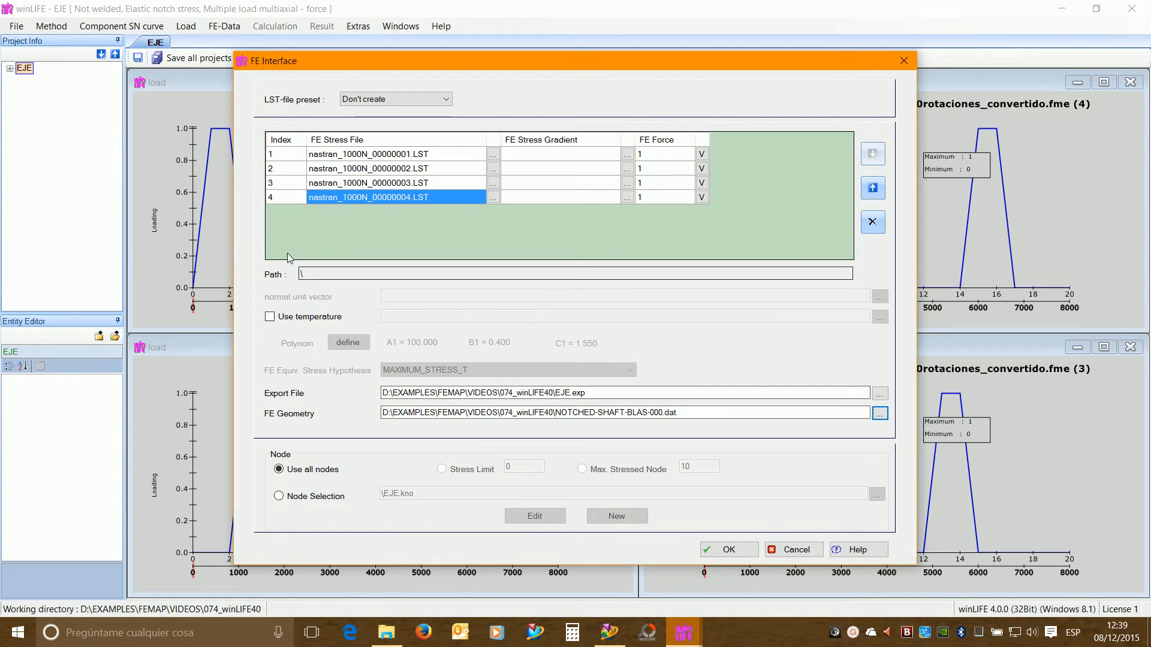
click(739, 551)
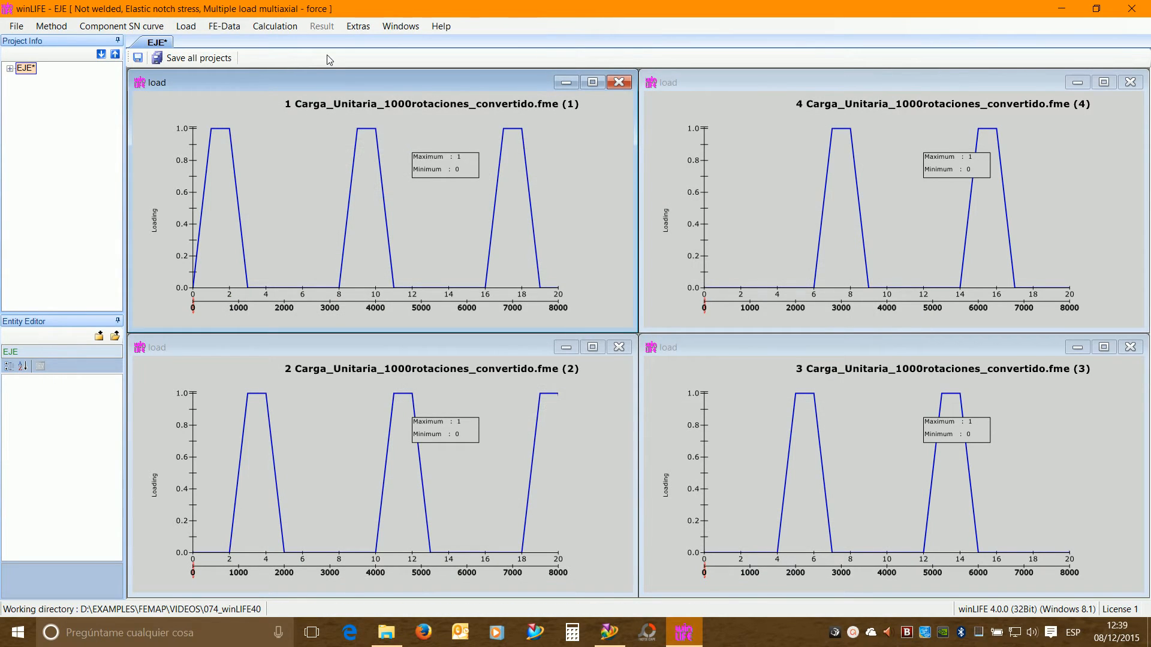
- Display load case 1 of the imported FE data in a maximized viewer and examine the shaft's GEH (Mises) stresses
click(231, 27)
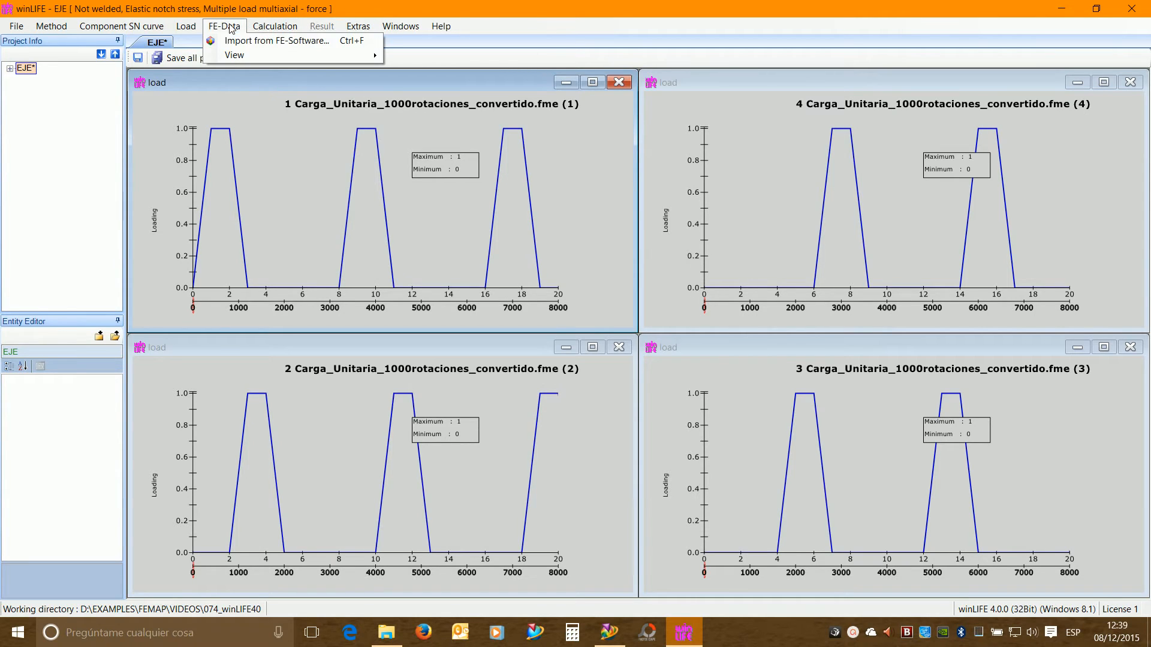
mouse_move(254, 55)
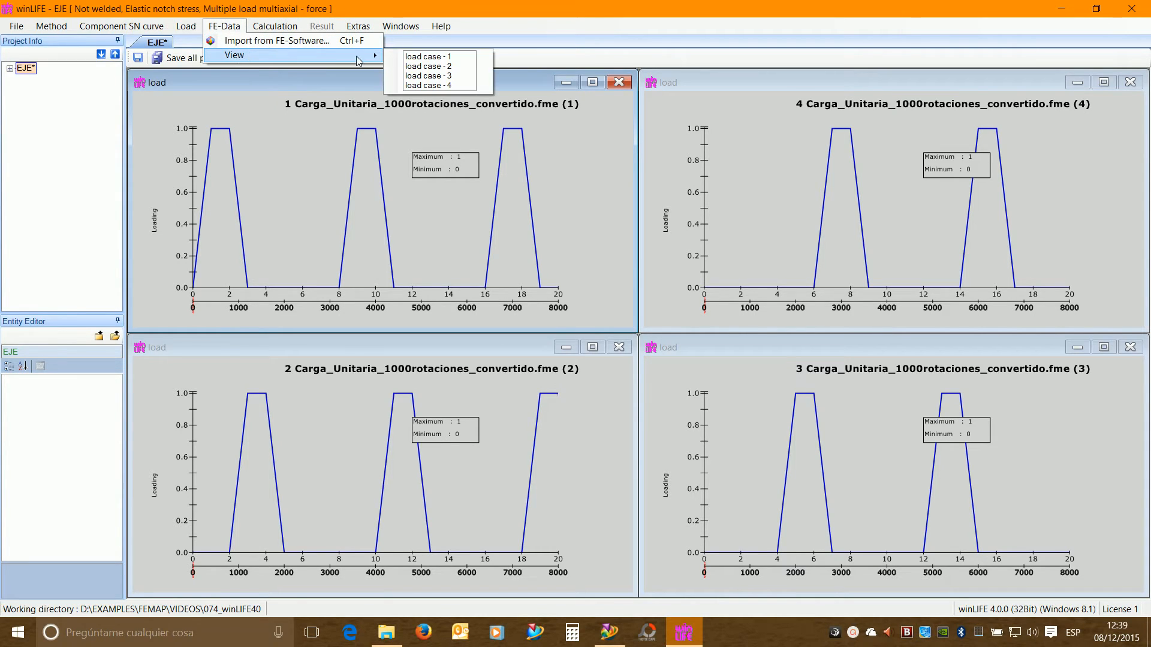
click(437, 58)
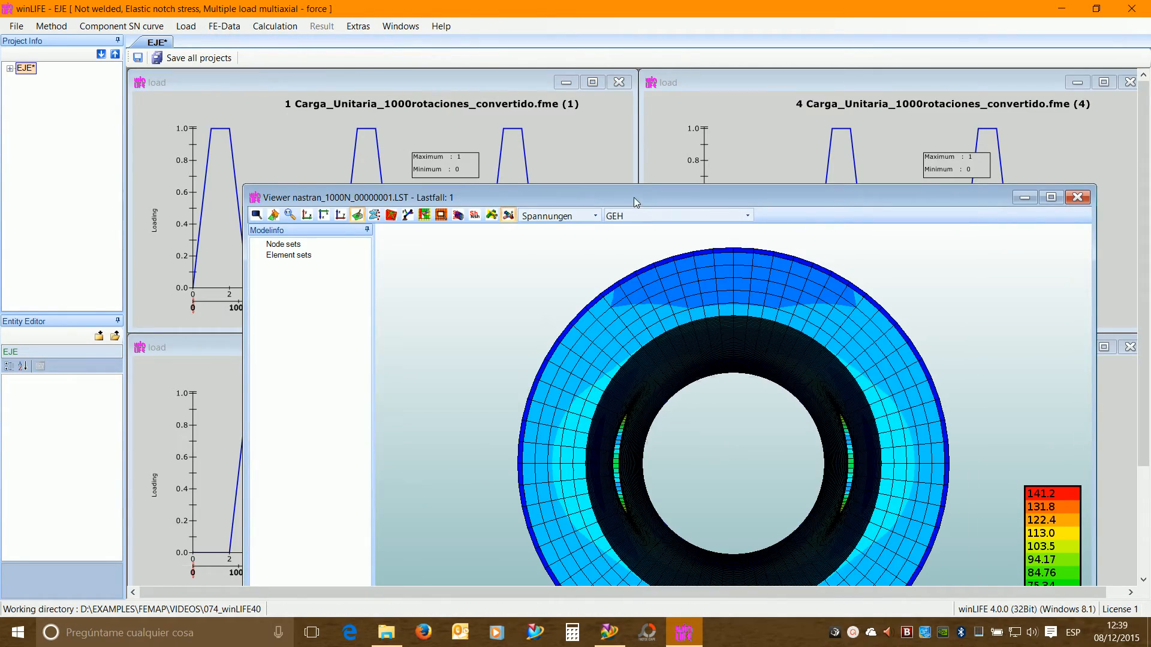
double_click(634, 198)
drag(714, 288, 642, 316)
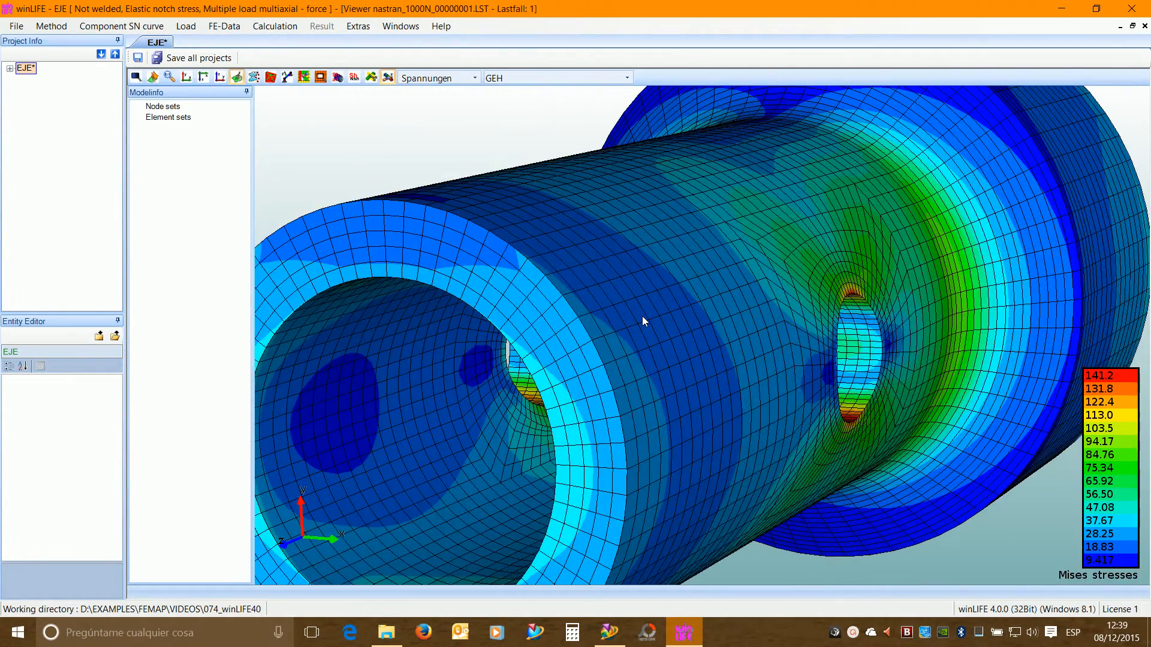
scroll(643, 316, up, 4)
scroll(642, 316, down, 5)
scroll(643, 320, down, 3)
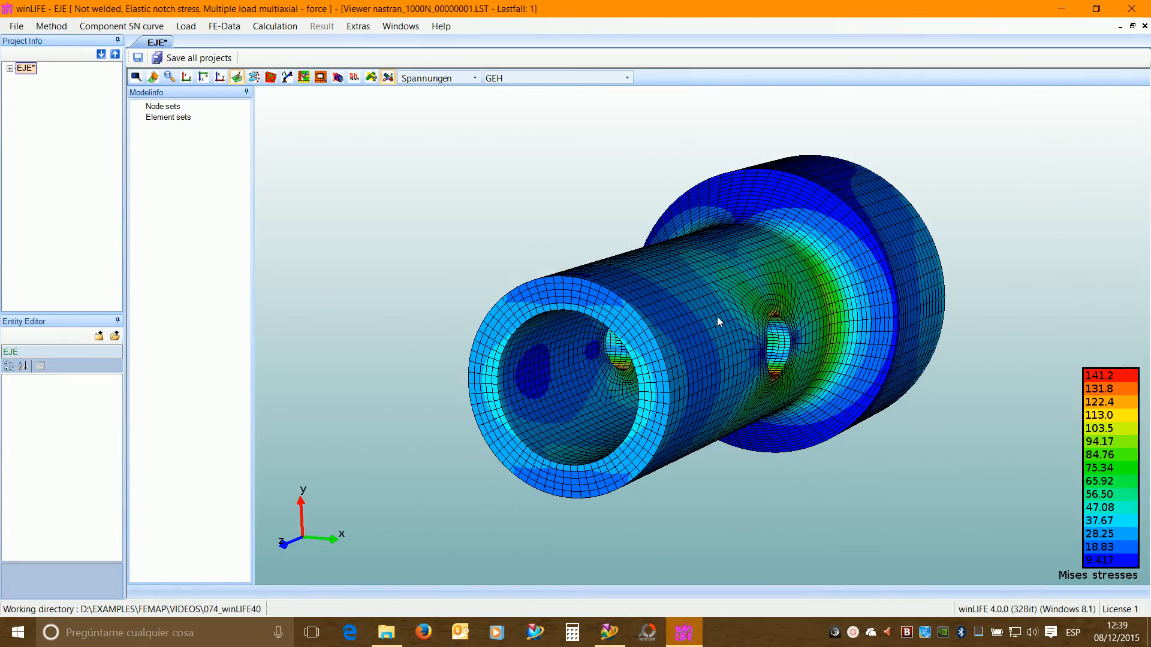
drag(717, 317, 645, 410)
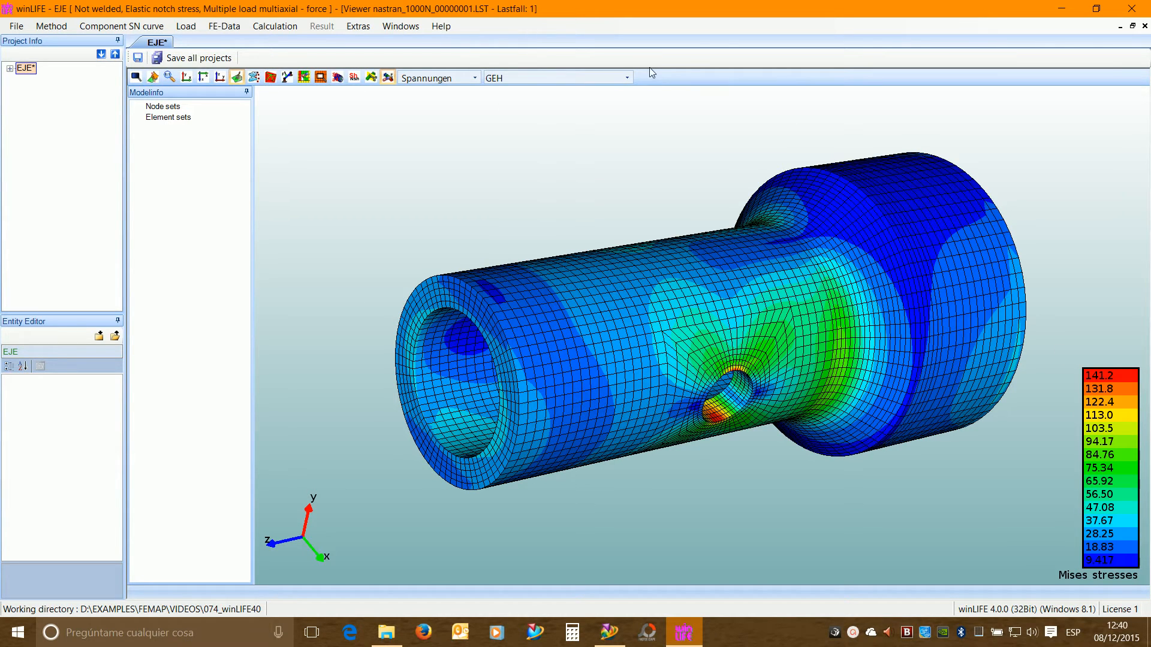
- Switch the stress contour to sigma_x and examine its distribution around the shaft's cross hole and shoulder
click(627, 80)
click(529, 101)
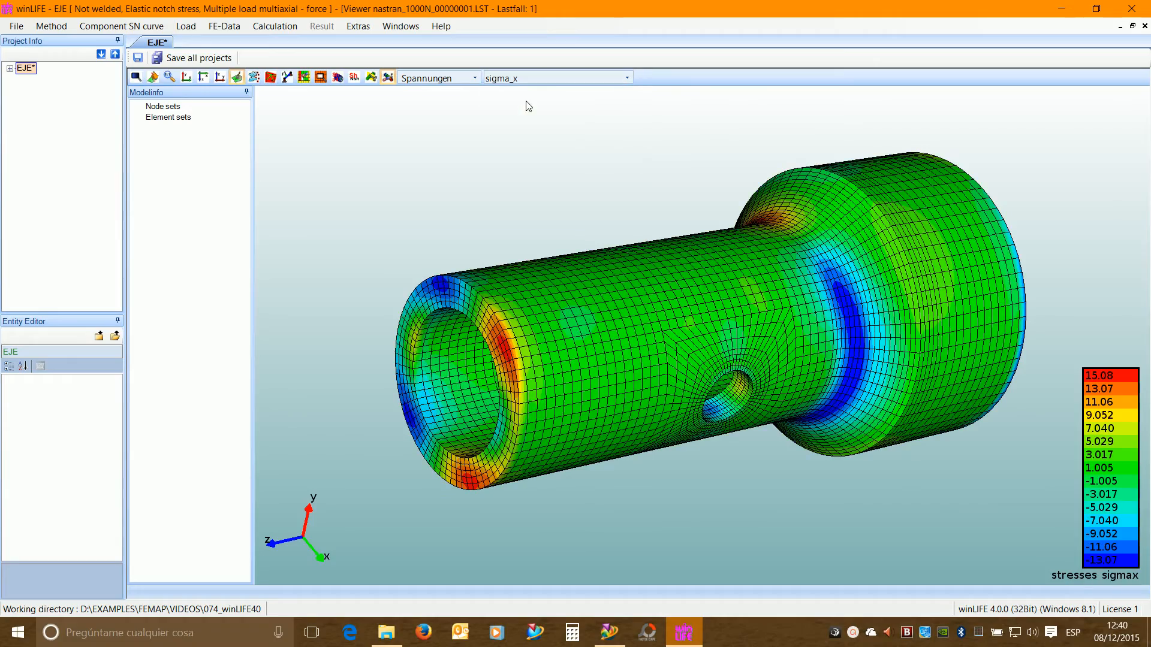
drag(678, 248, 721, 249)
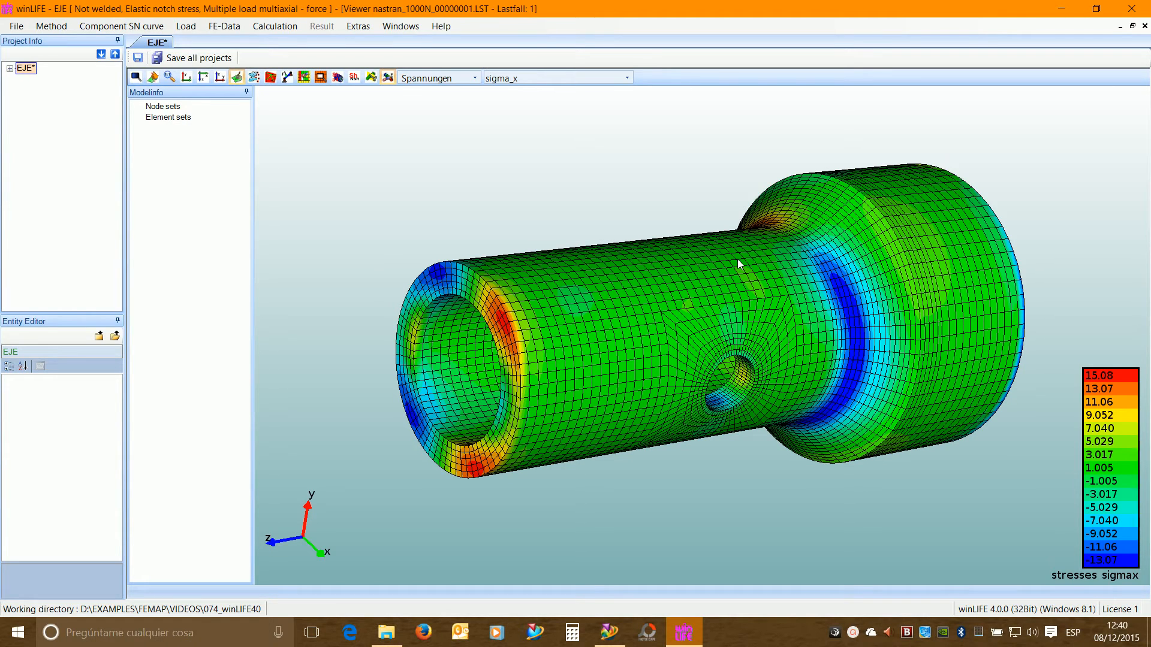
scroll(737, 259, up, 2)
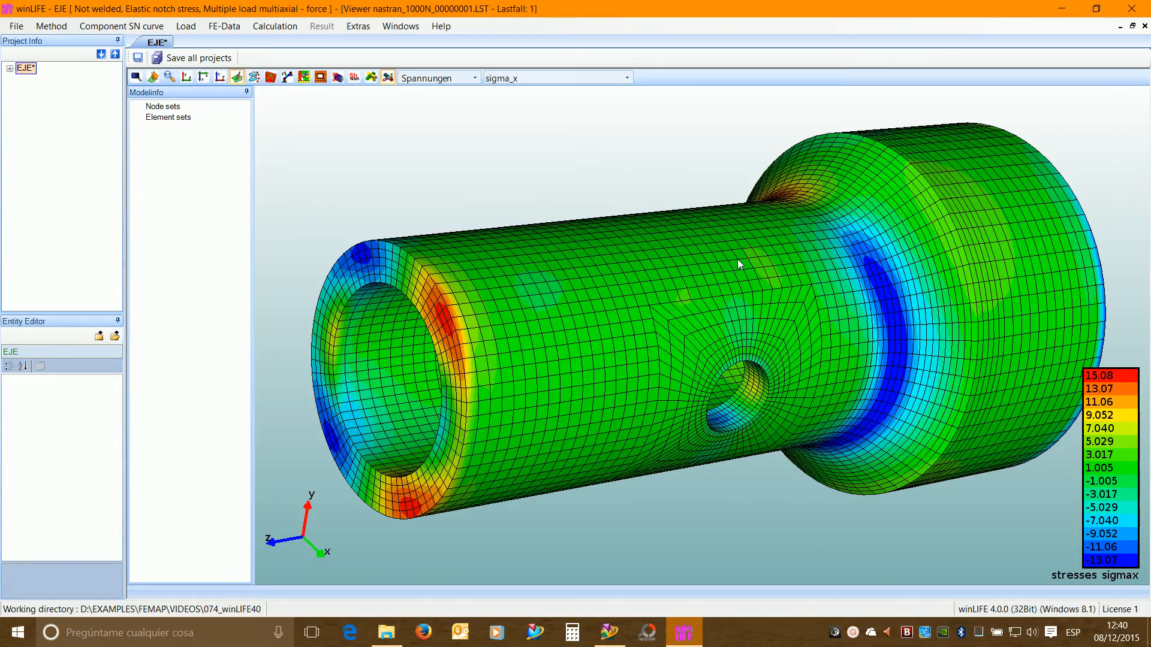
mouse_move(737, 259)
mouse_down()
mouse_move(693, 247)
mouse_move(532, 254)
mouse_move(618, 237)
mouse_move(725, 247)
mouse_up()
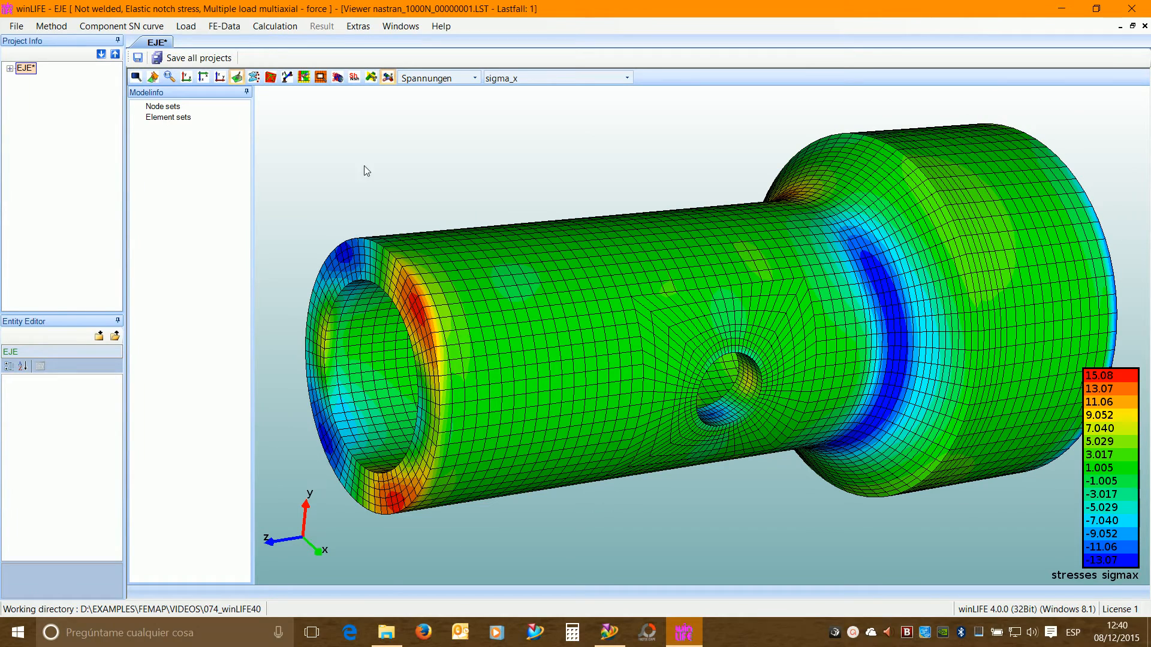
- Expand the EJE project tree and close all open load and stress viewer windows
click(10, 68)
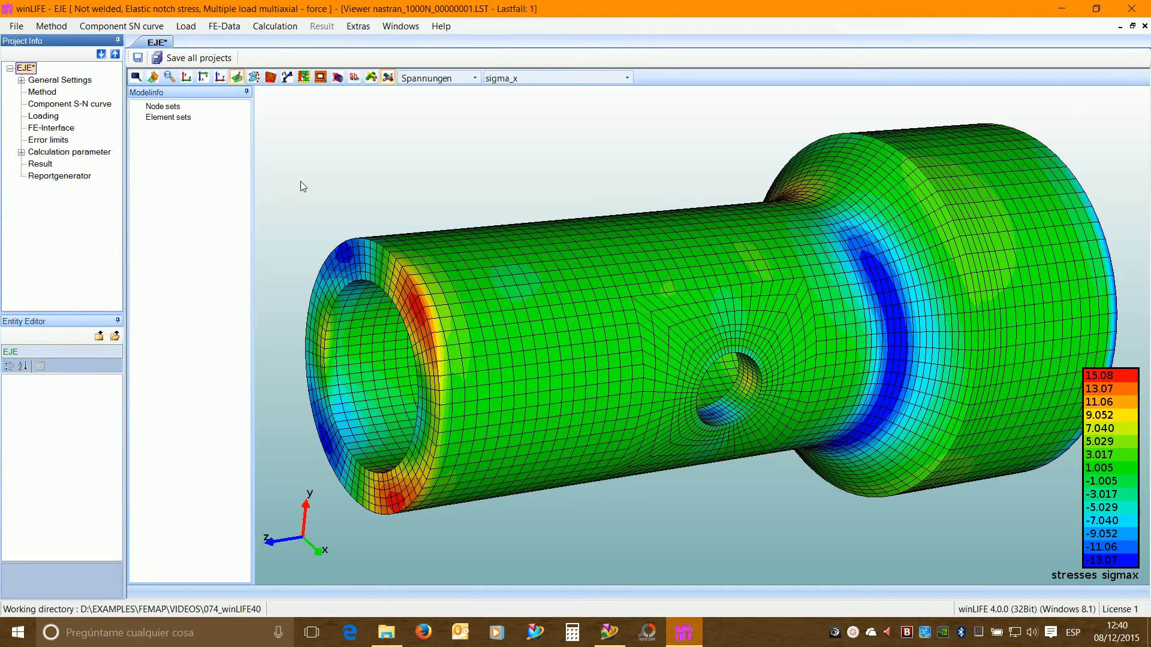
click(247, 92)
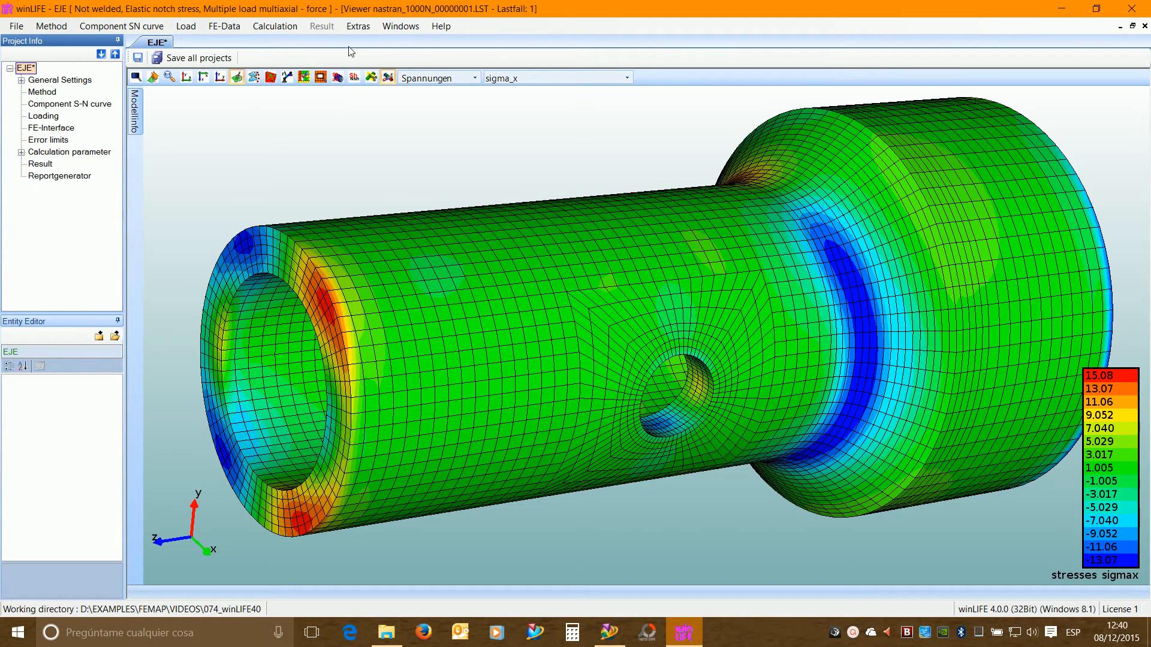
click(405, 26)
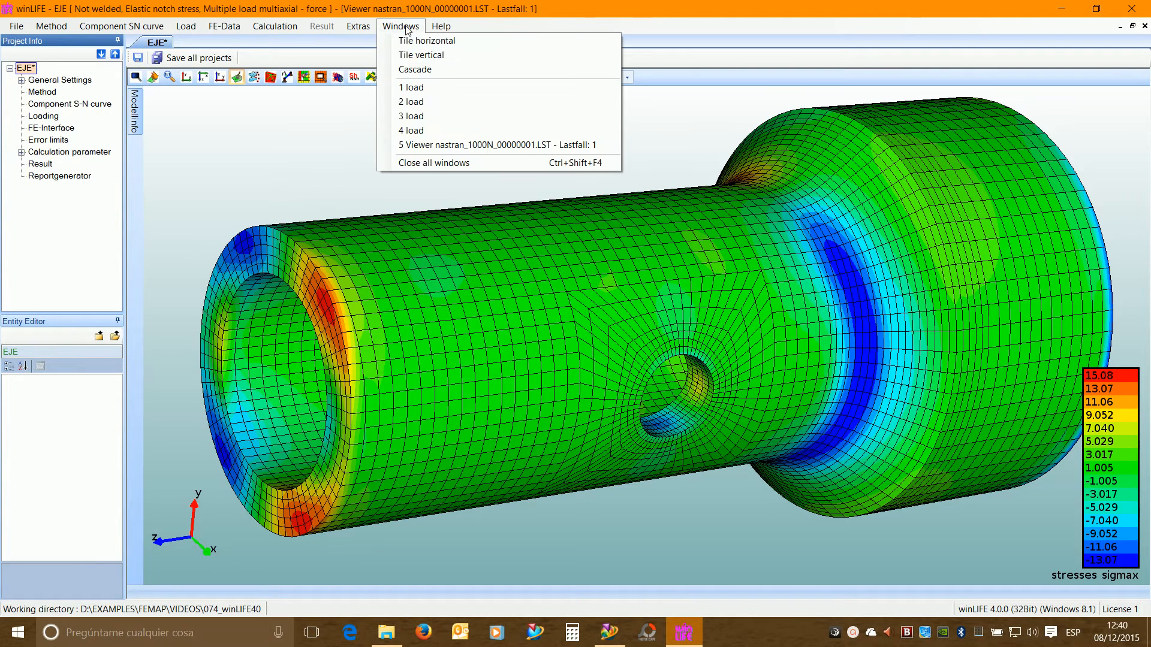
click(442, 163)
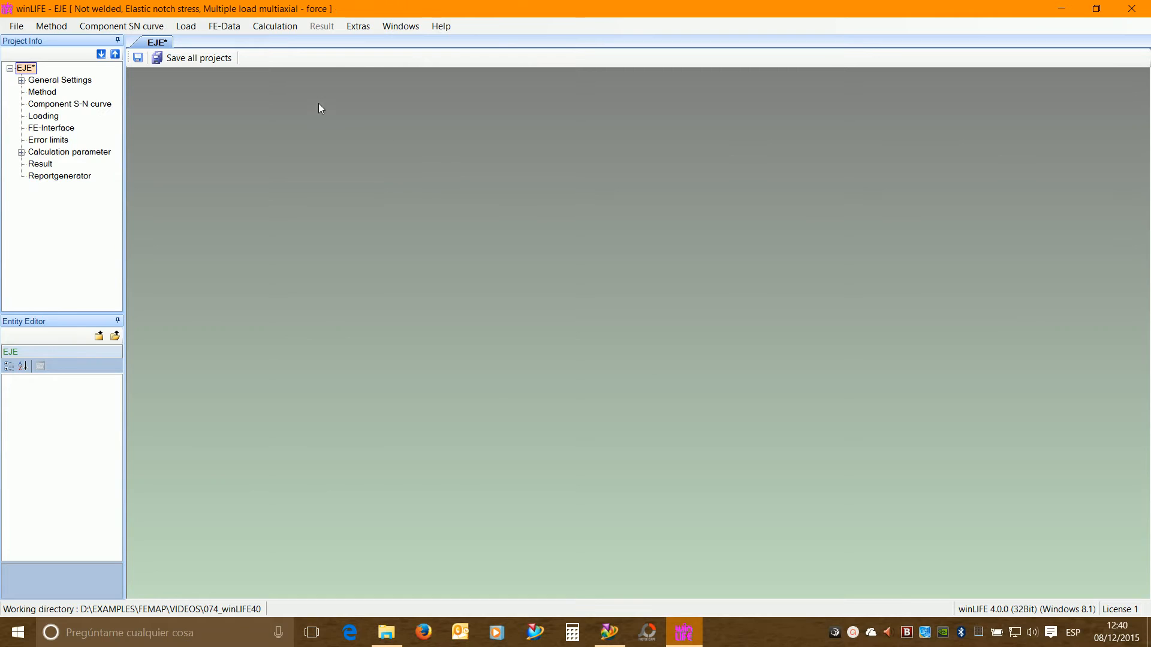
- Open the calculation parameters of the EJE project
click(224, 27)
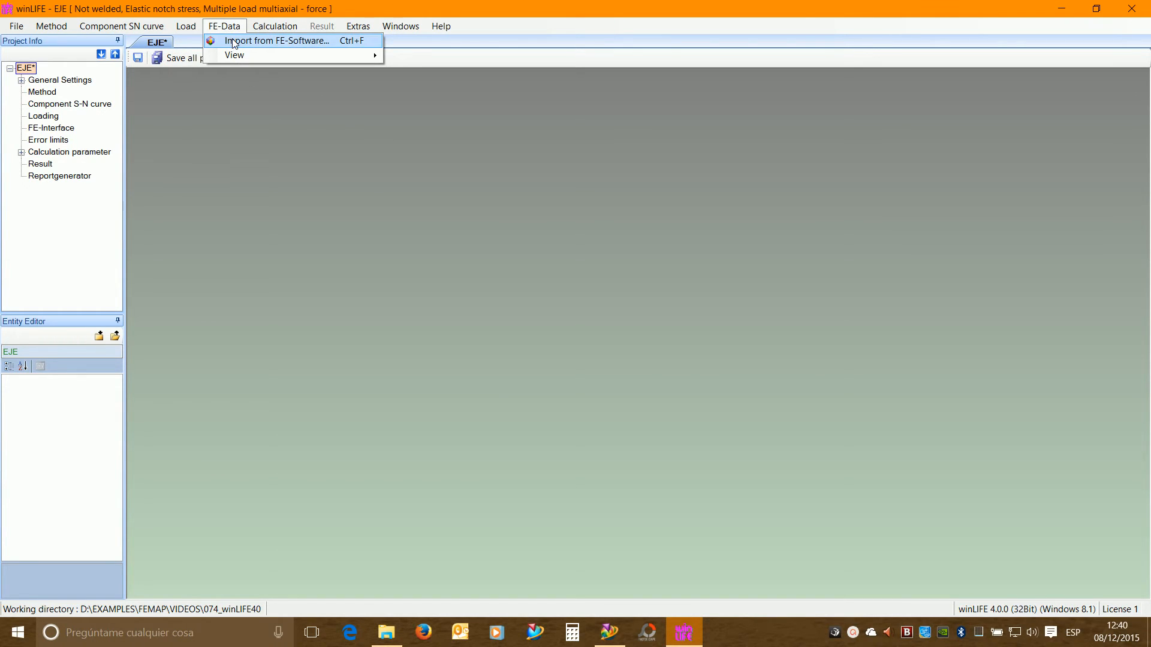
mouse_move(235, 56)
mouse_move(276, 32)
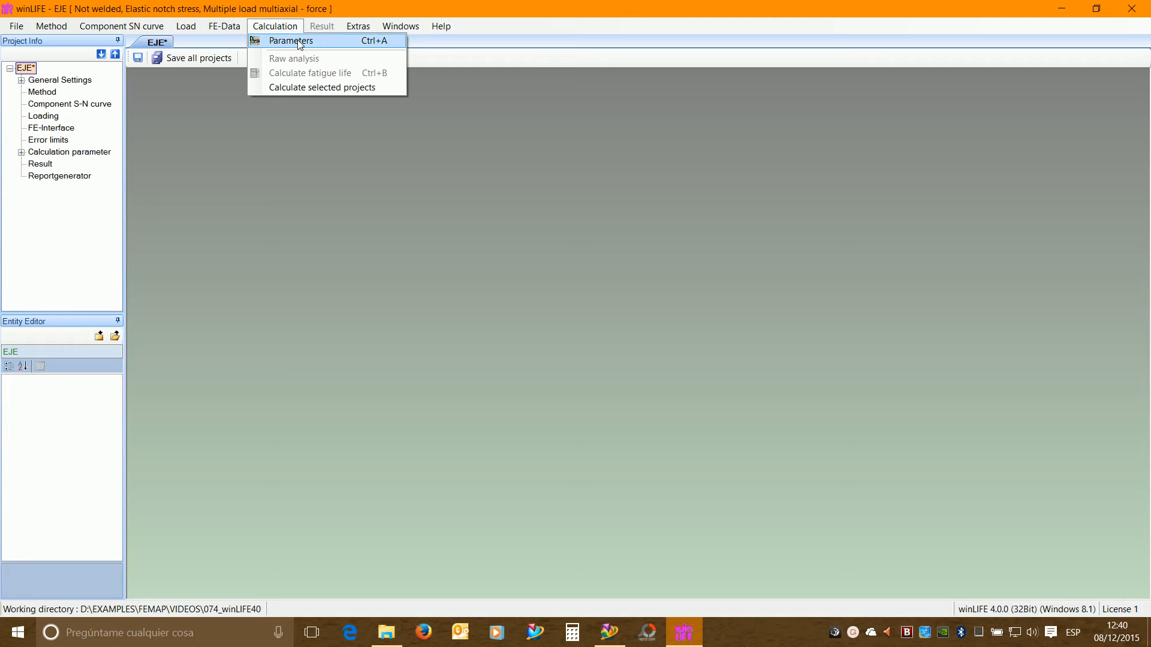
click(299, 42)
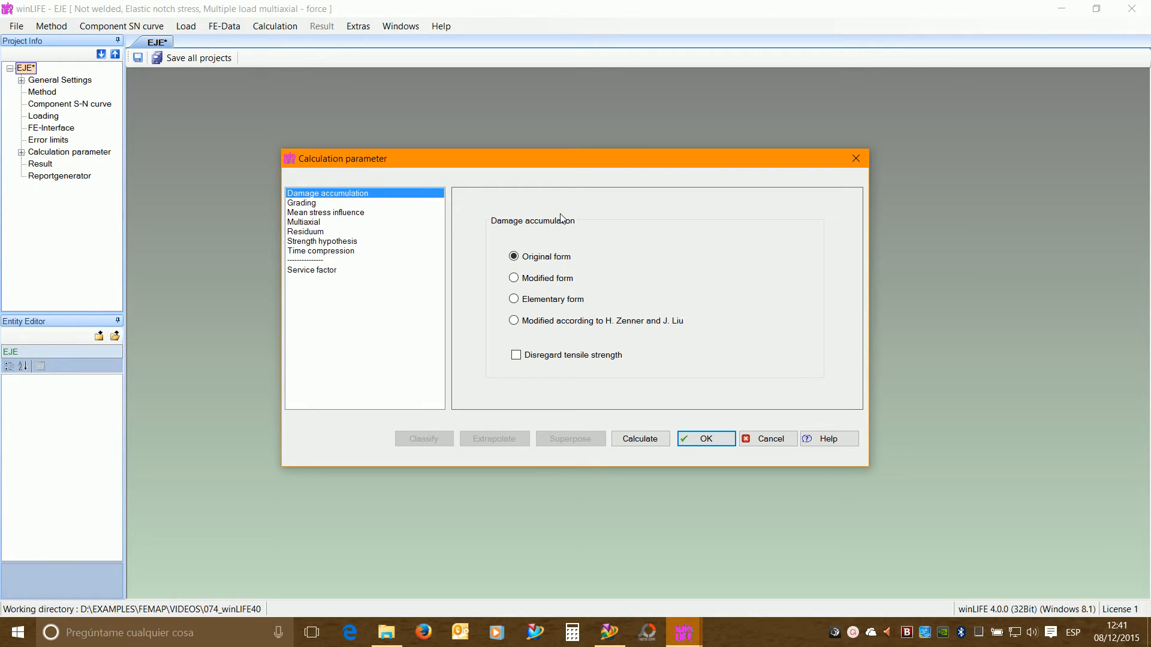
- Compare the available damage accumulation forms and set damage accumulation to Modified form
click(547, 278)
click(542, 301)
click(539, 322)
mouse_move(671, 329)
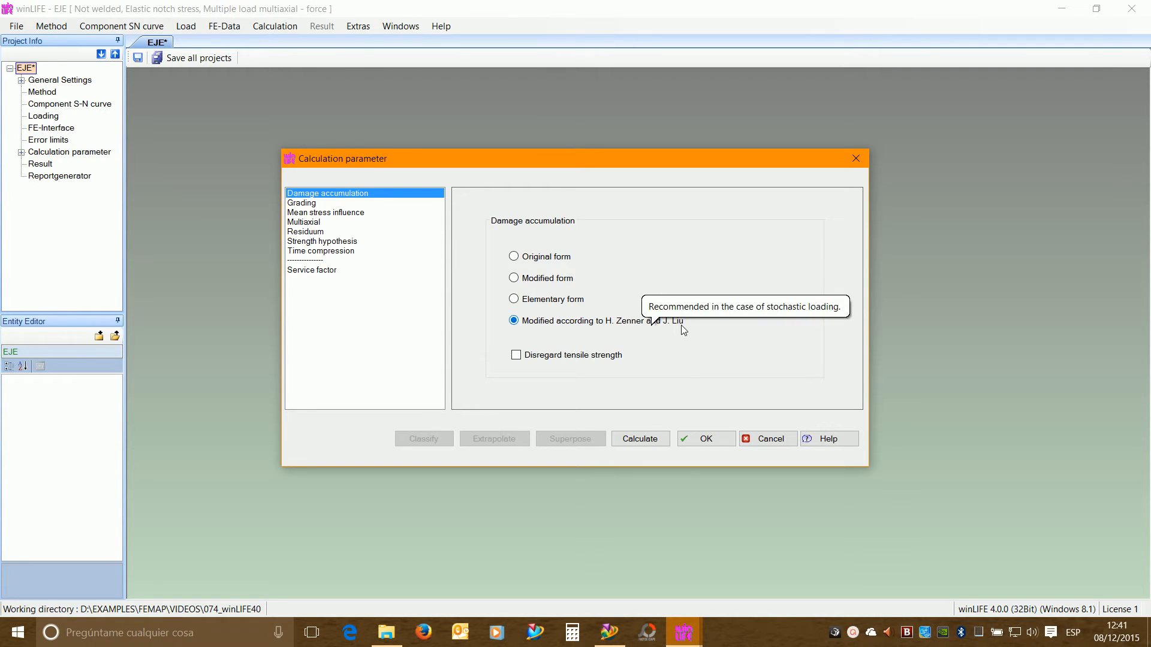
click(545, 301)
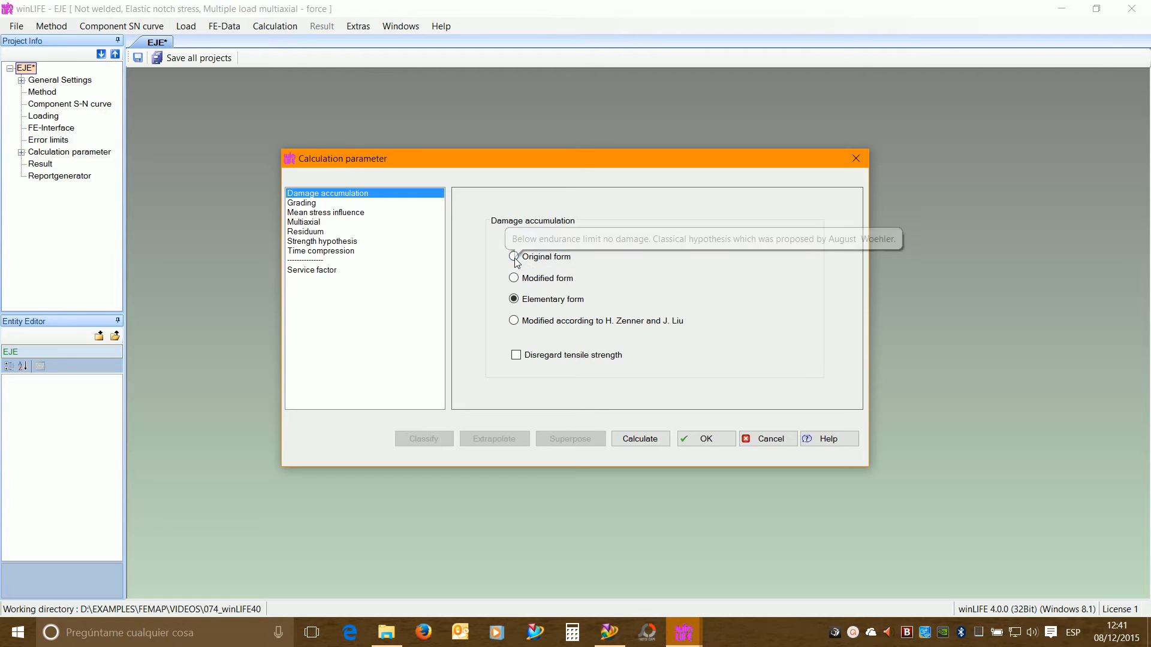
click(539, 258)
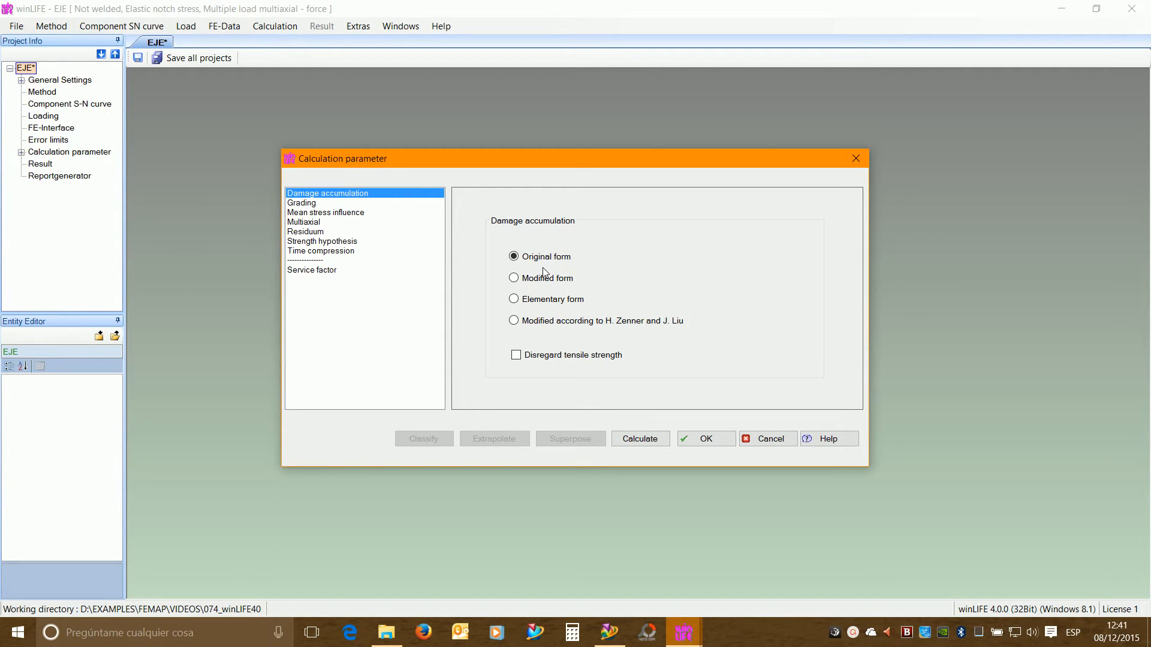
mouse_move(550, 260)
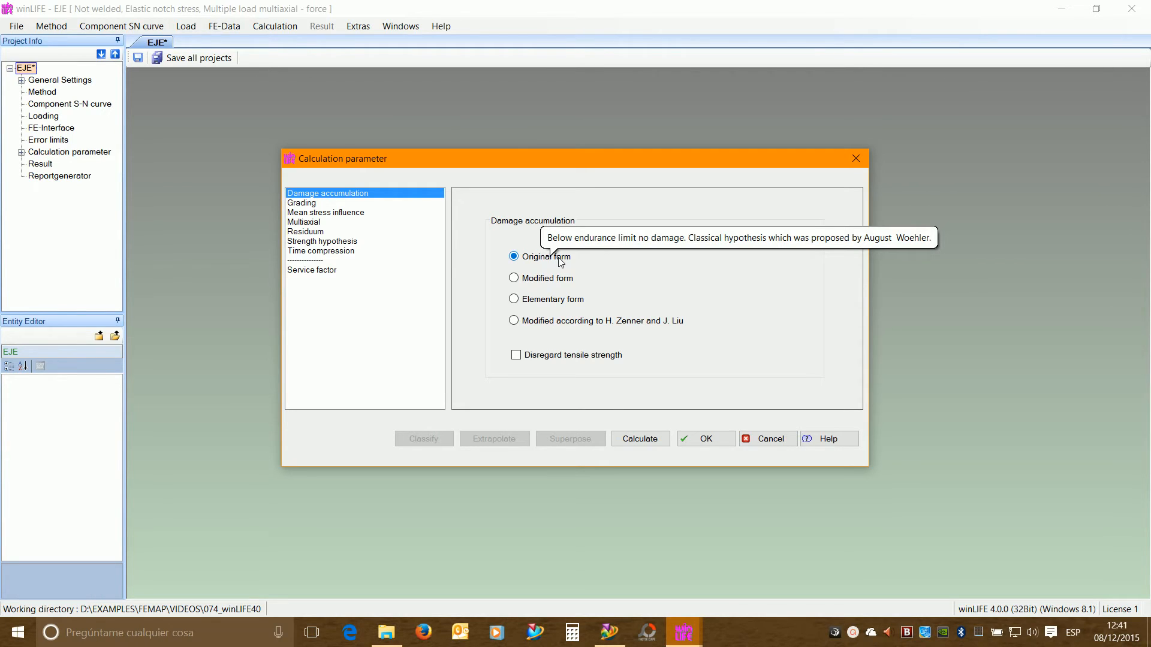
click(519, 280)
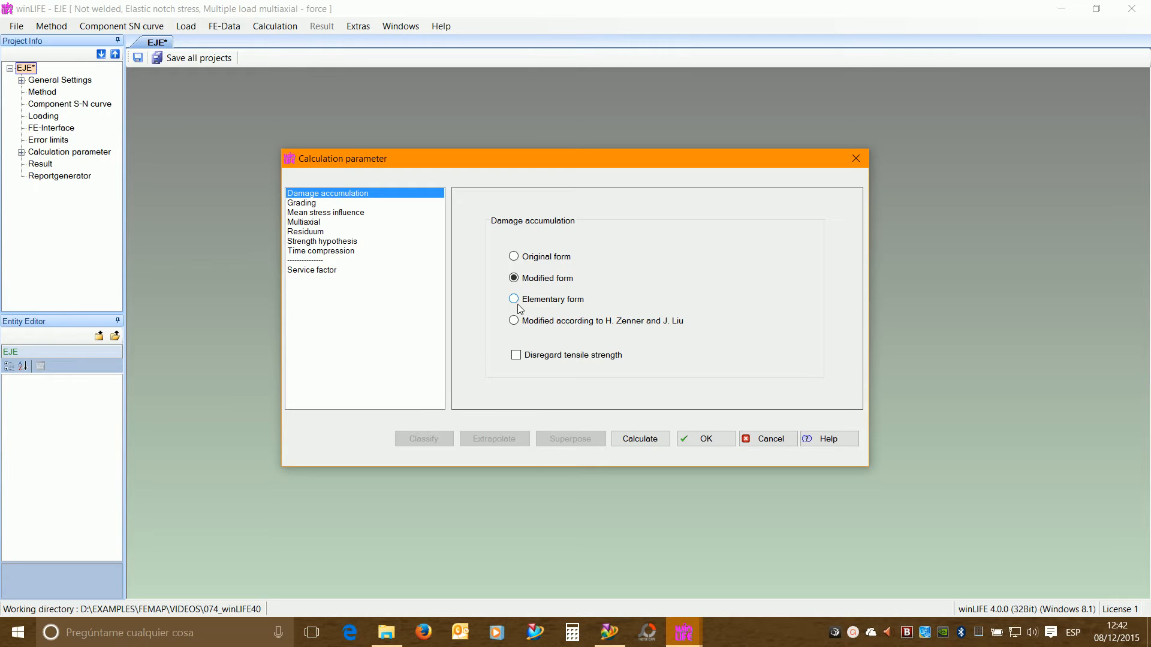
click(521, 302)
mouse_move(519, 303)
click(514, 278)
- Review the grading parameters and set the mean stress influence to Amplitude transformation
click(307, 204)
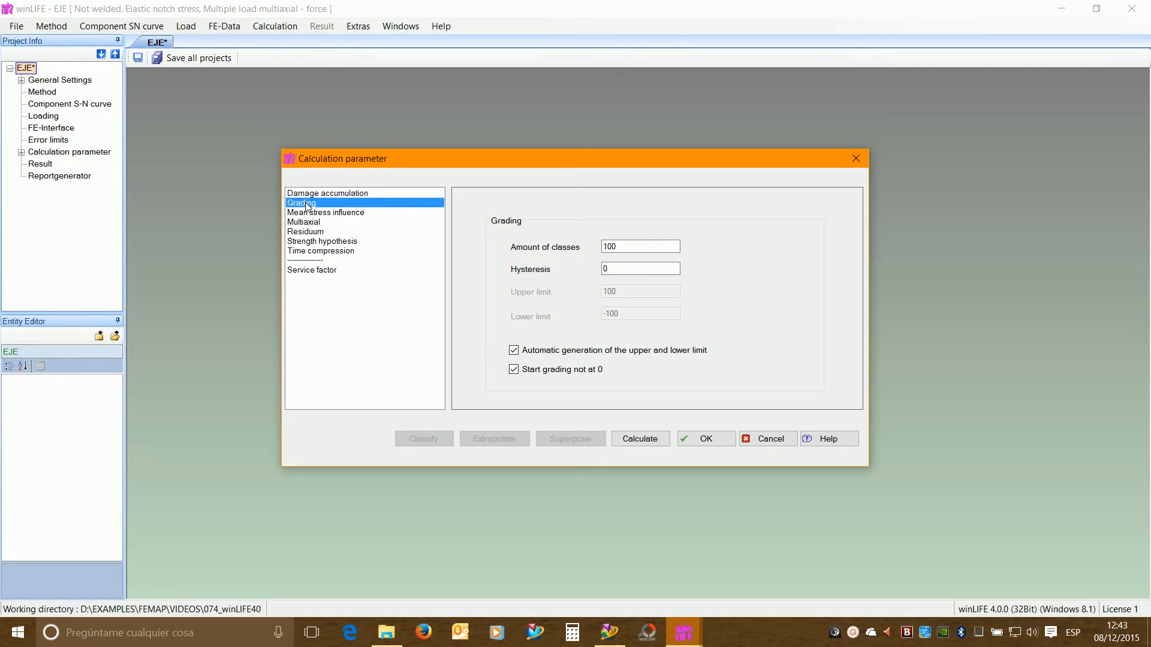
mouse_move(625, 247)
click(320, 213)
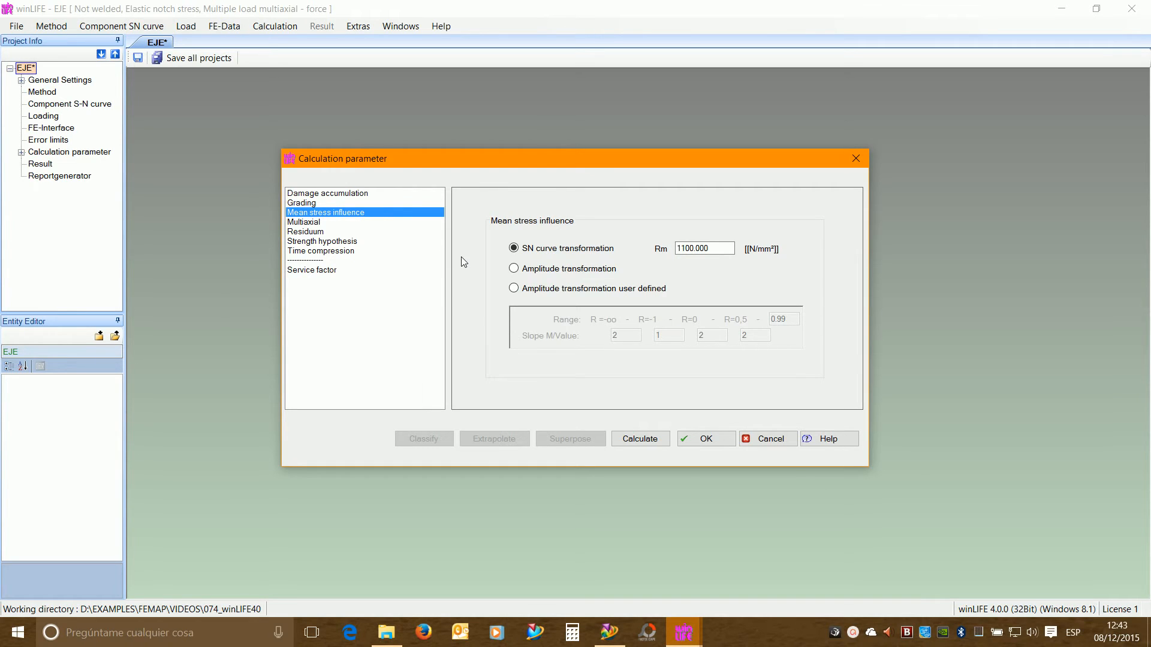
click(522, 271)
- Review the multiaxial cutting plane settings and enable consideration of the residuum
click(318, 222)
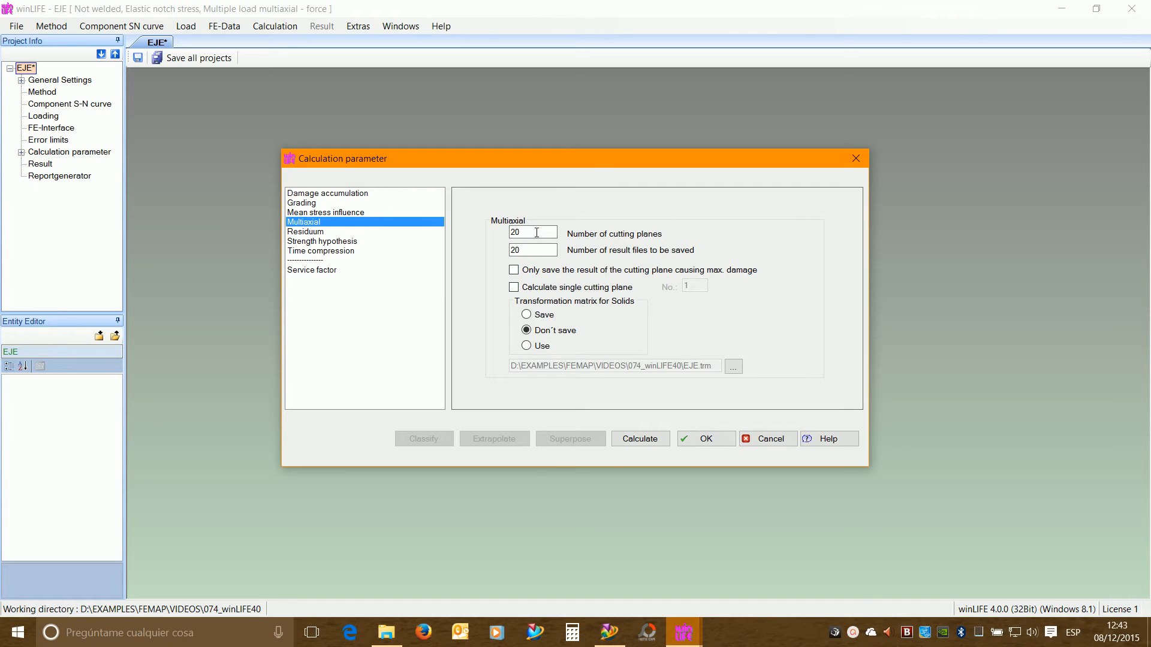
mouse_move(538, 231)
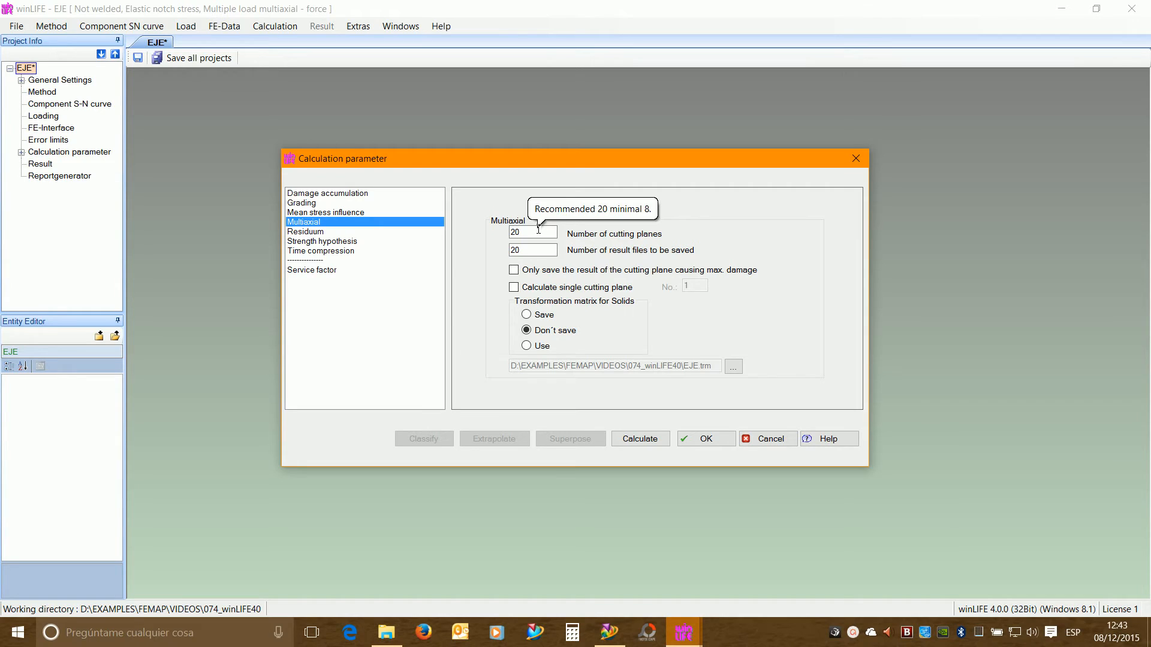
click(318, 232)
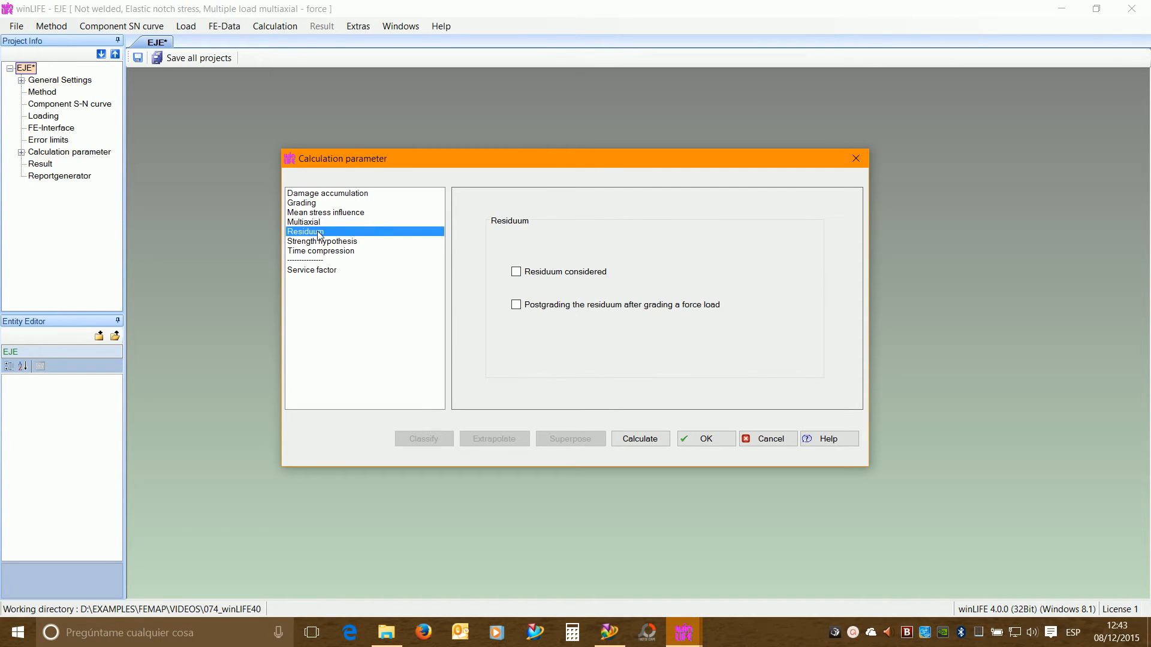
click(519, 274)
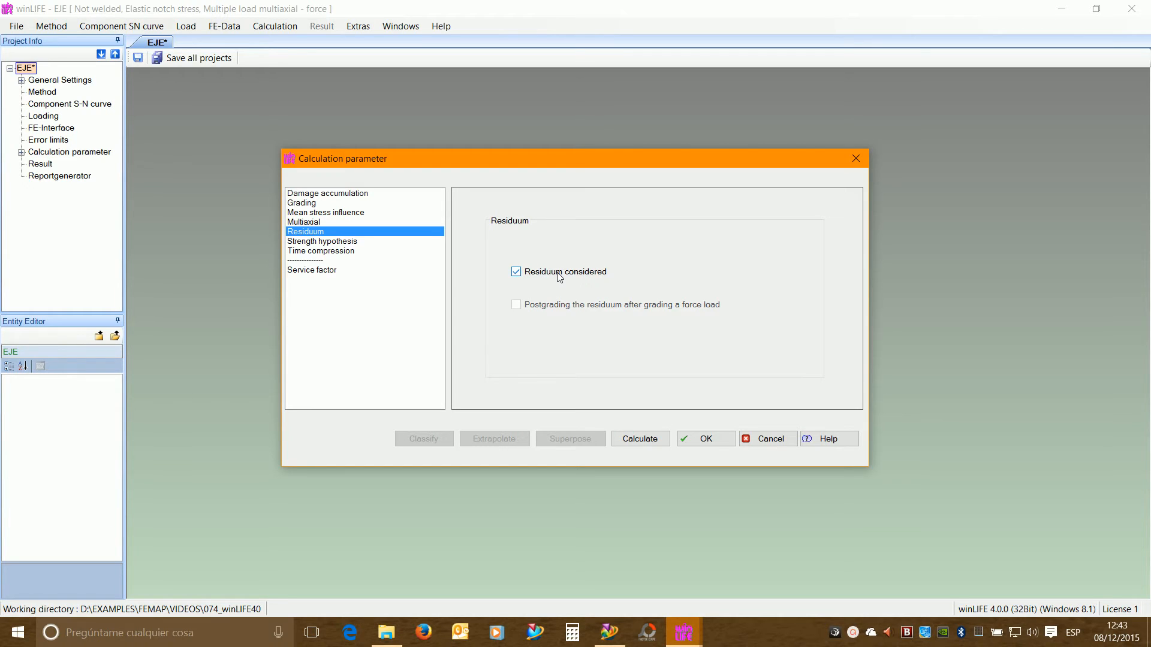
- Set the strength hypothesis to Maximum Stress Theory, then review the remaining parameter pages and accept the calculation parameters
click(309, 242)
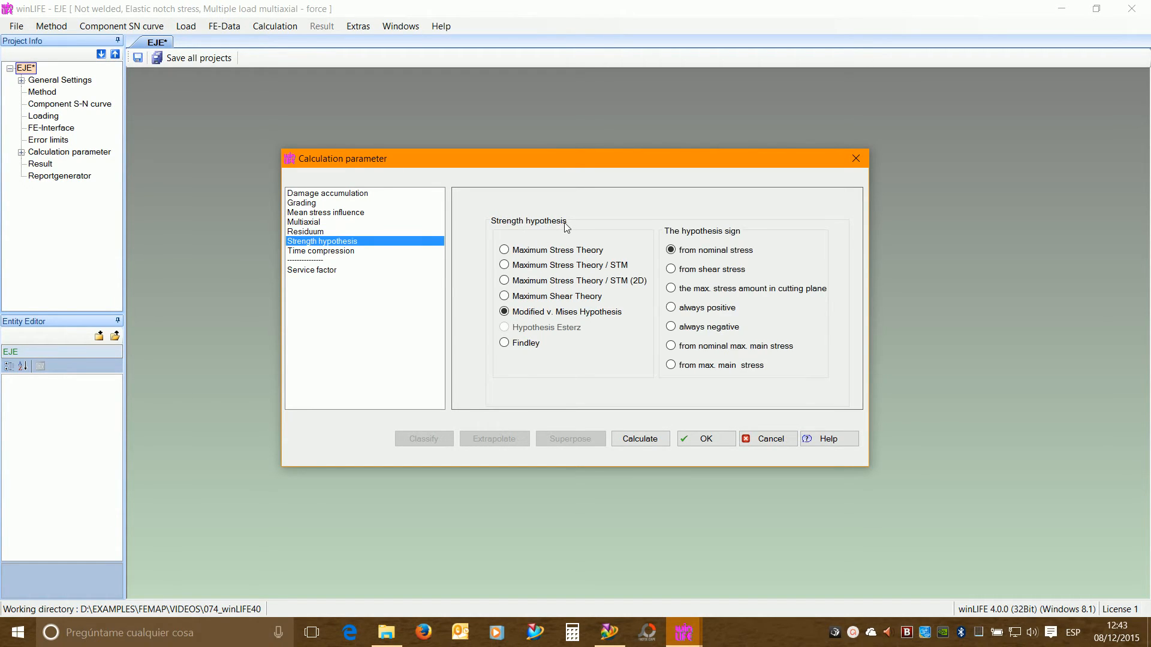
click(504, 250)
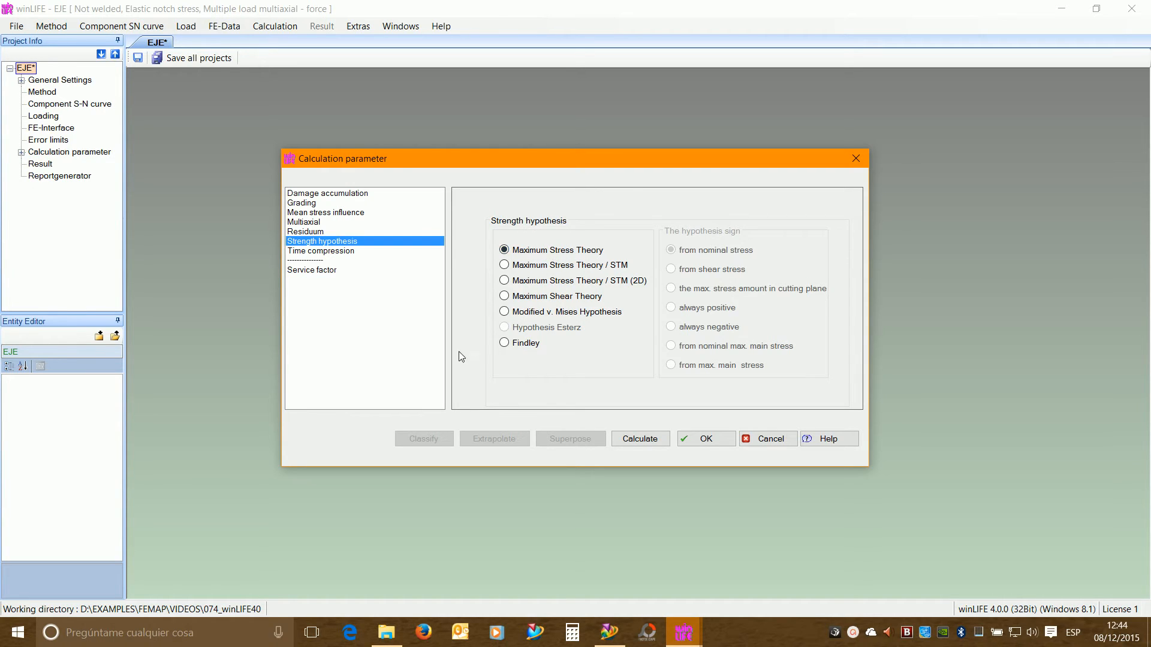
click(330, 251)
click(319, 271)
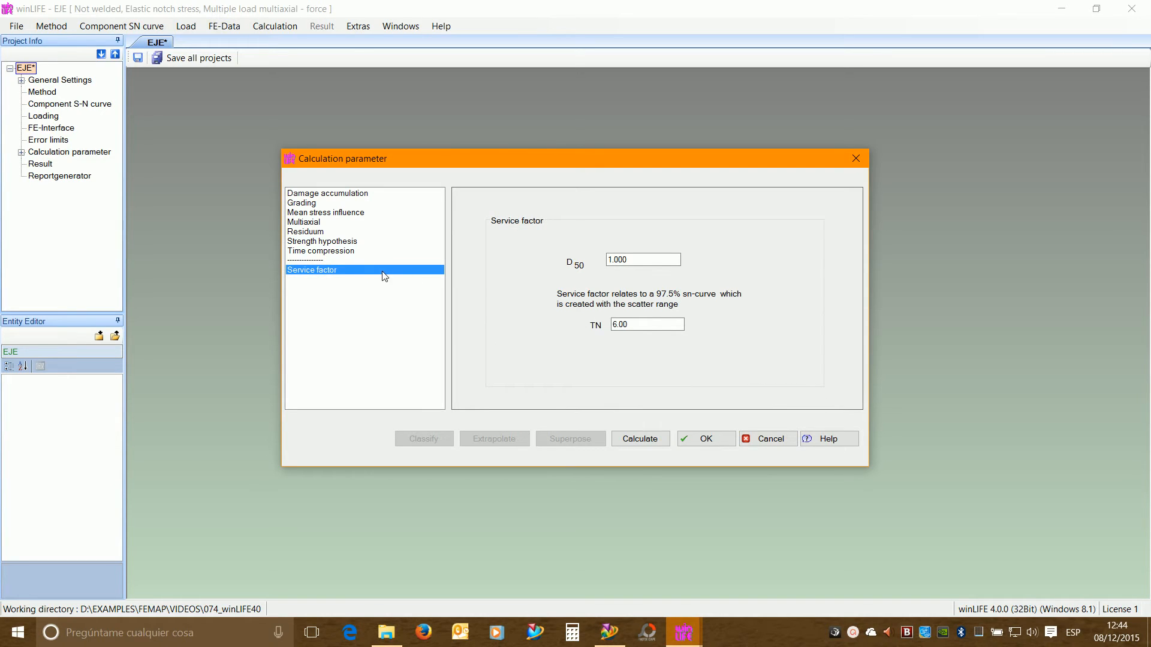
click(704, 435)
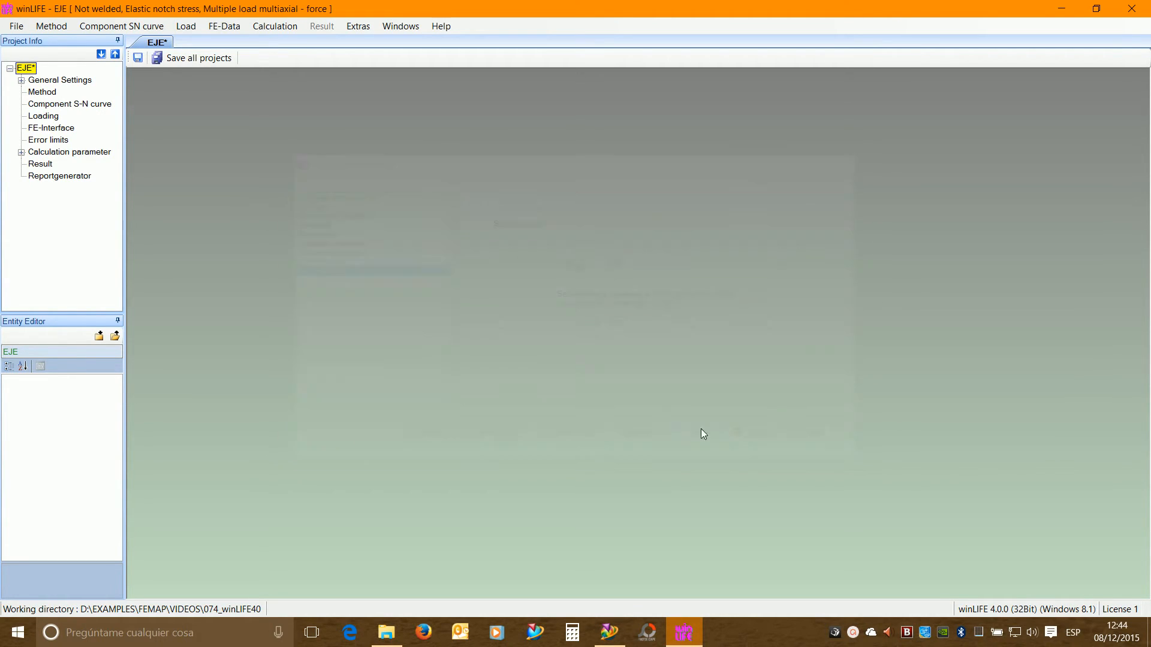
- Save the EJE project and run its fatigue life calculation
click(141, 62)
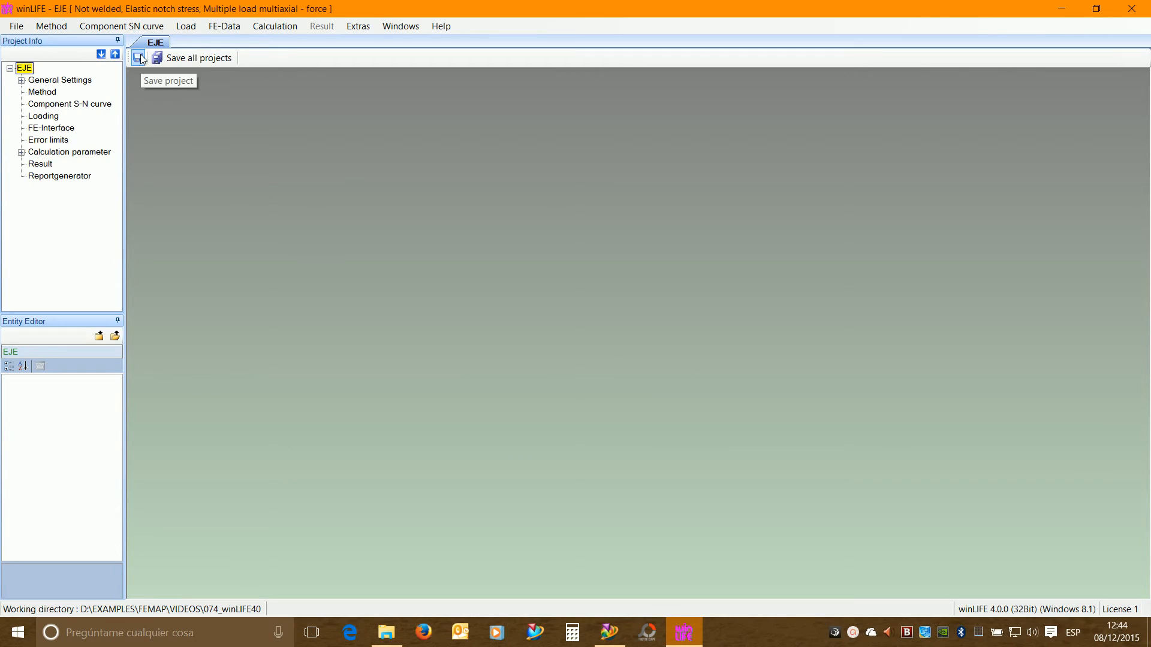
click(274, 26)
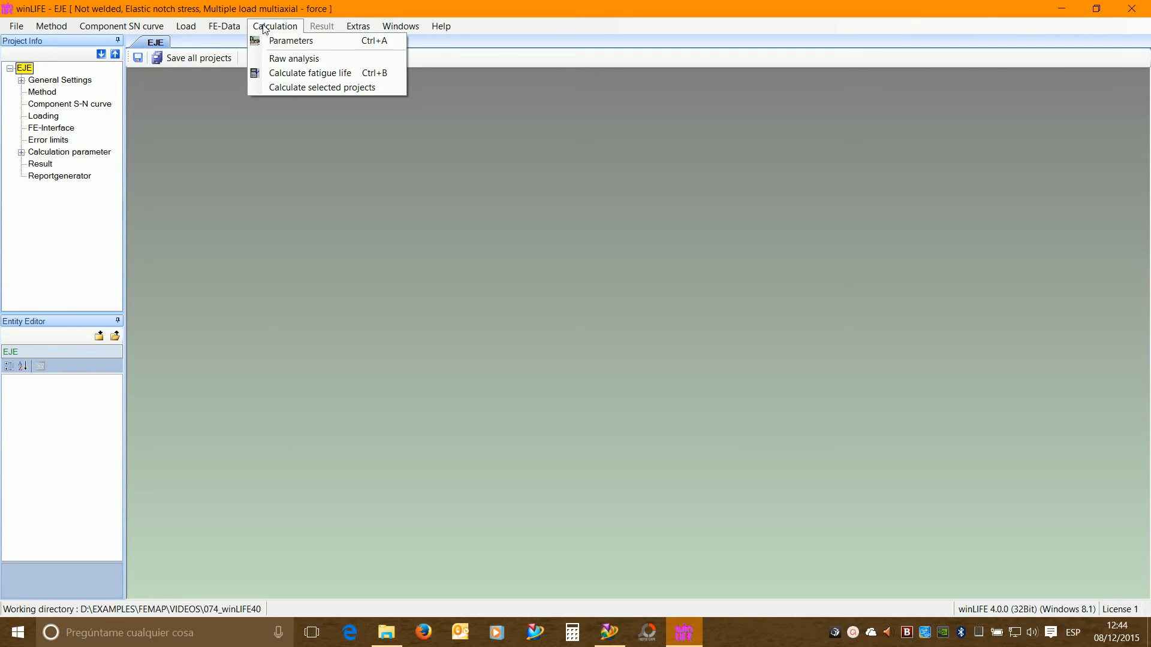
click(338, 75)
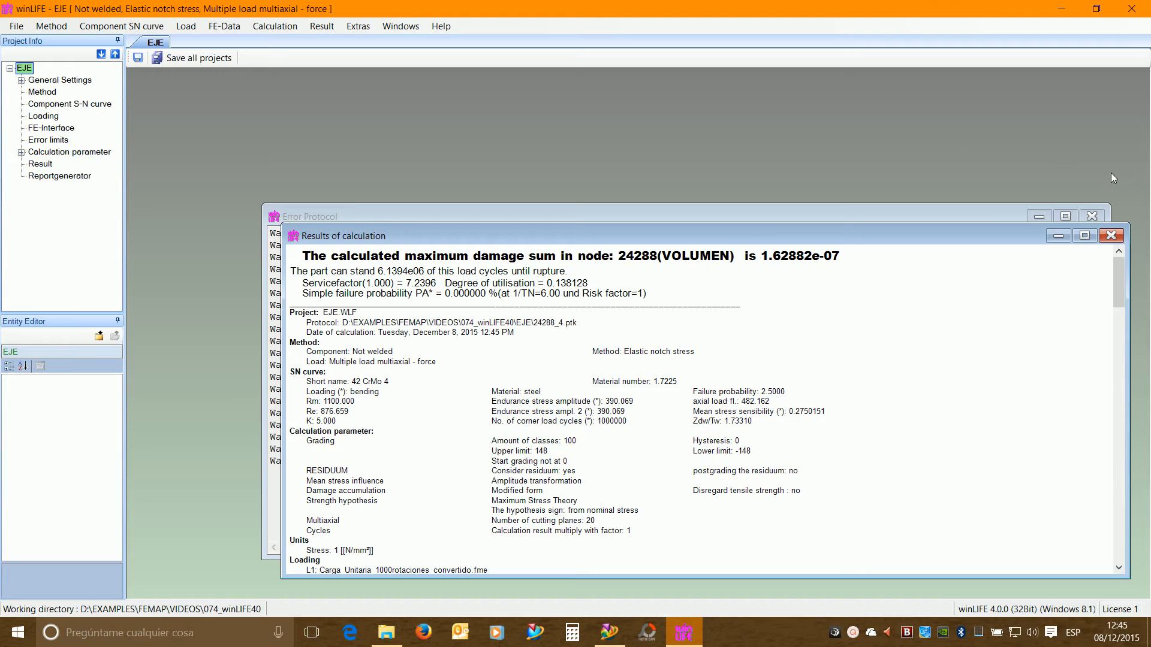
- Close the error protocol and maximize the calculation results for reading
click(1093, 216)
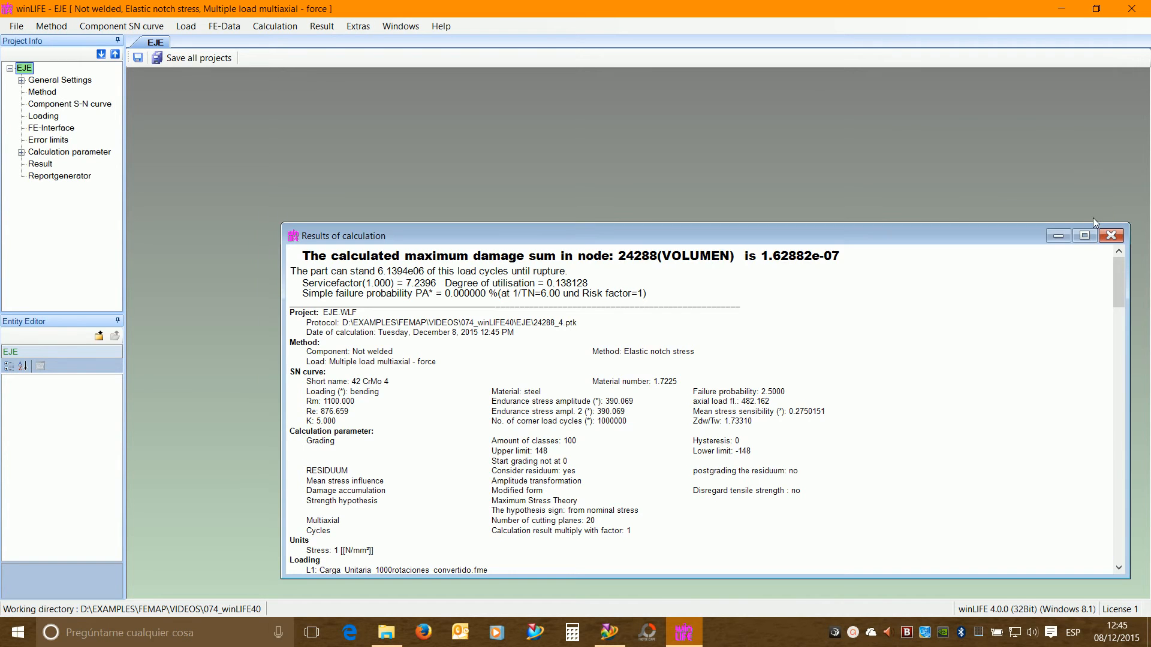
double_click(823, 238)
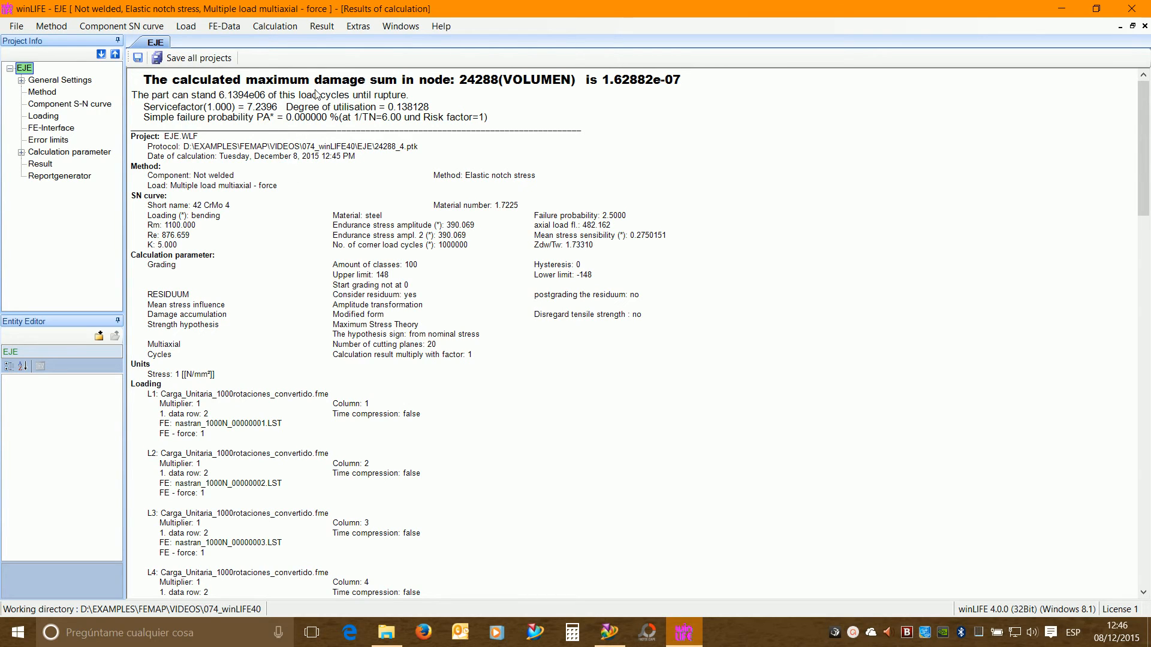
- Open the protocol of maximum-damage node 24288, examine its equivalent stress amplitudes, and close all result windows
click(327, 31)
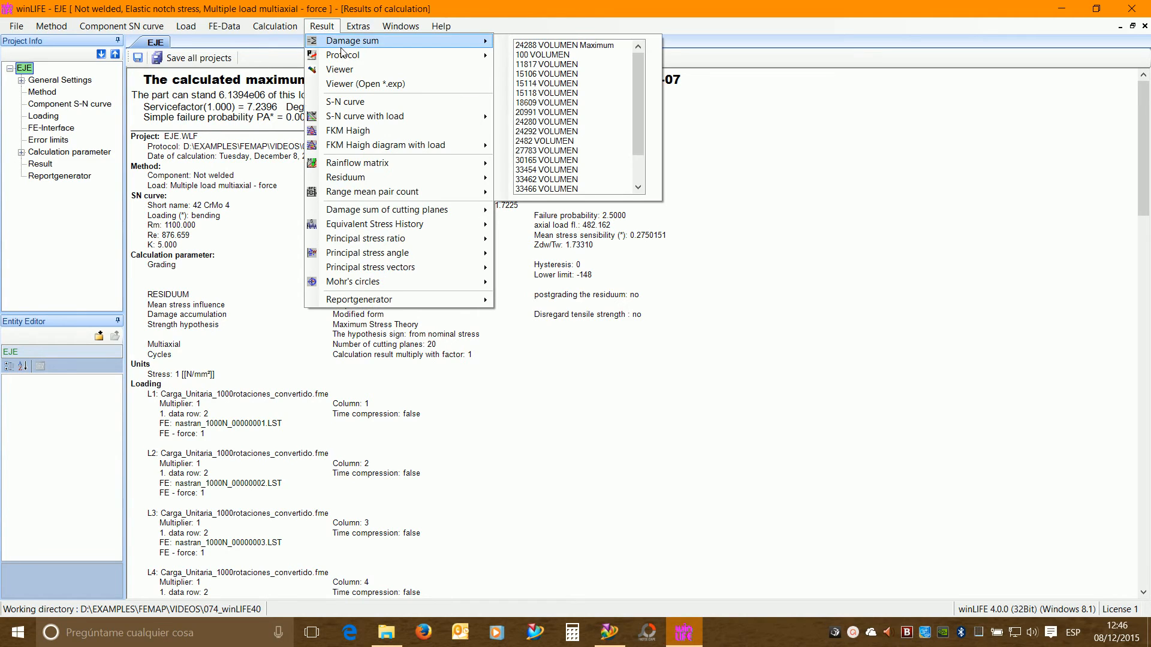
mouse_move(343, 55)
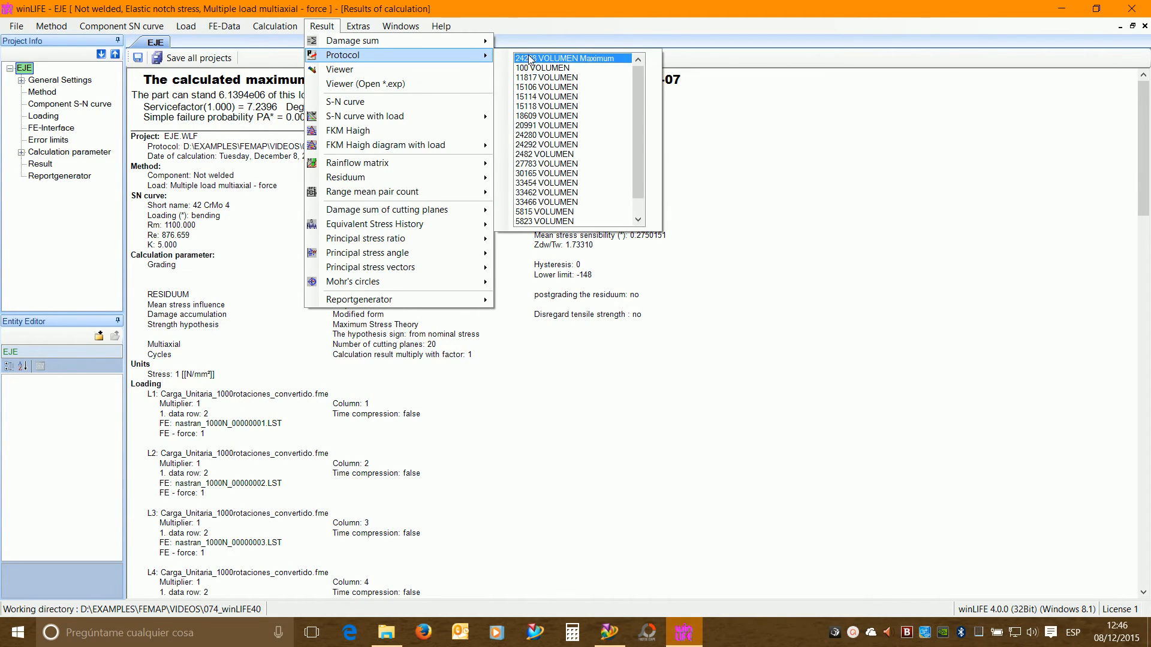
click(521, 58)
scroll(631, 326, down, 5)
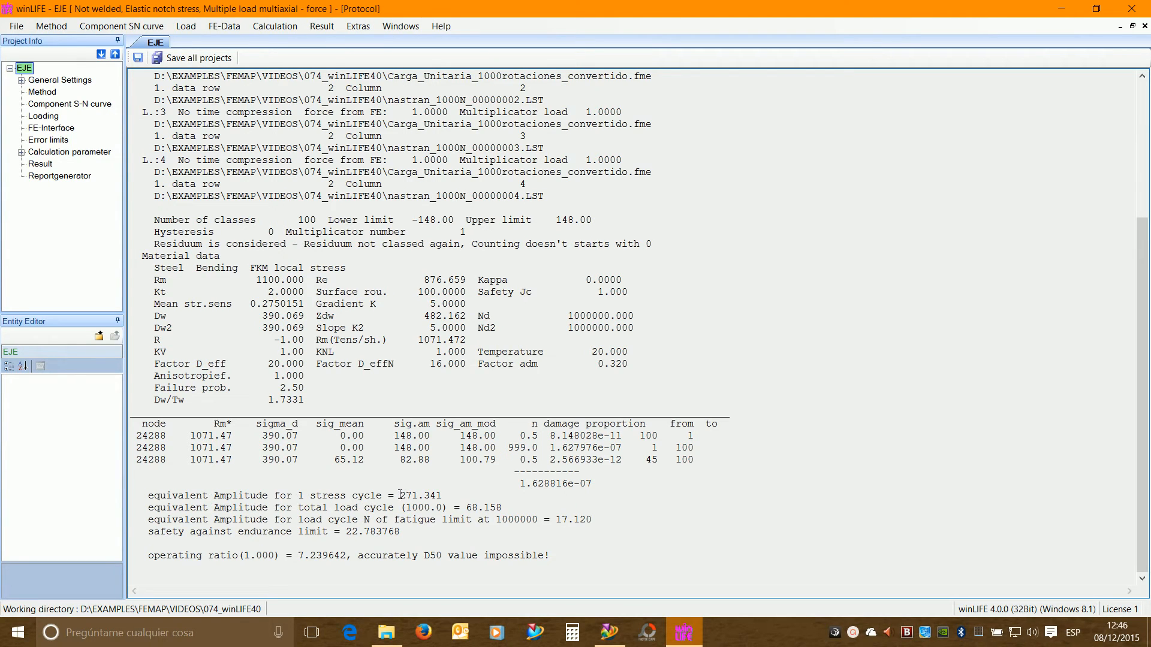
drag(400, 496, 451, 496)
drag(405, 507, 442, 507)
click(558, 519)
drag(558, 520, 593, 521)
click(404, 30)
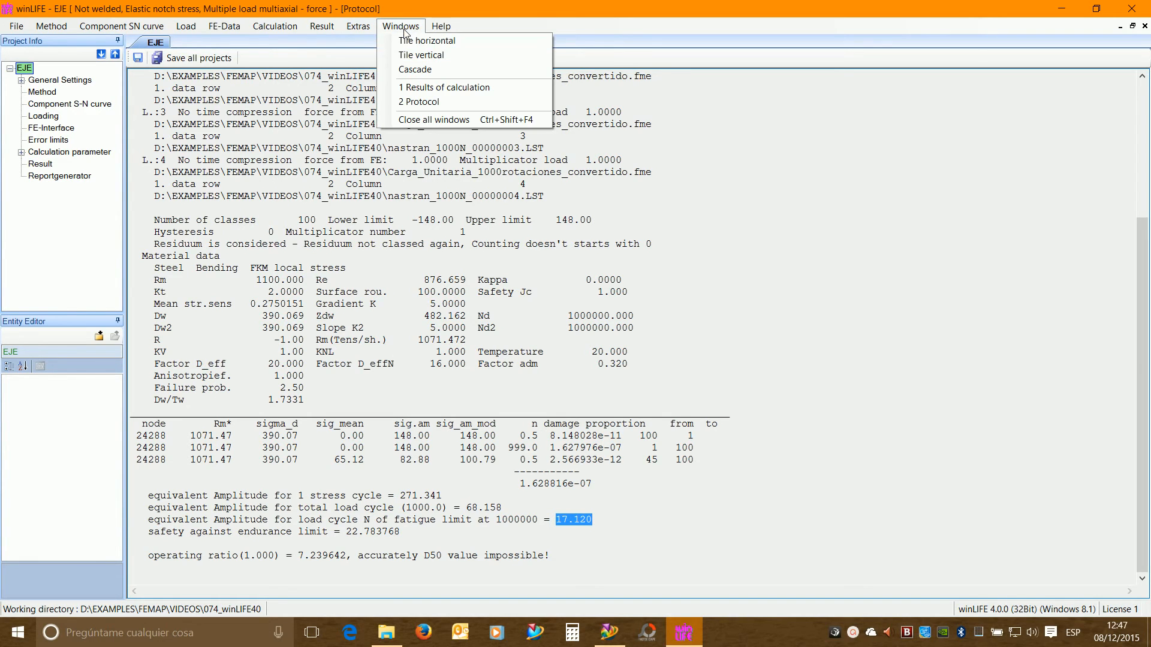
click(433, 120)
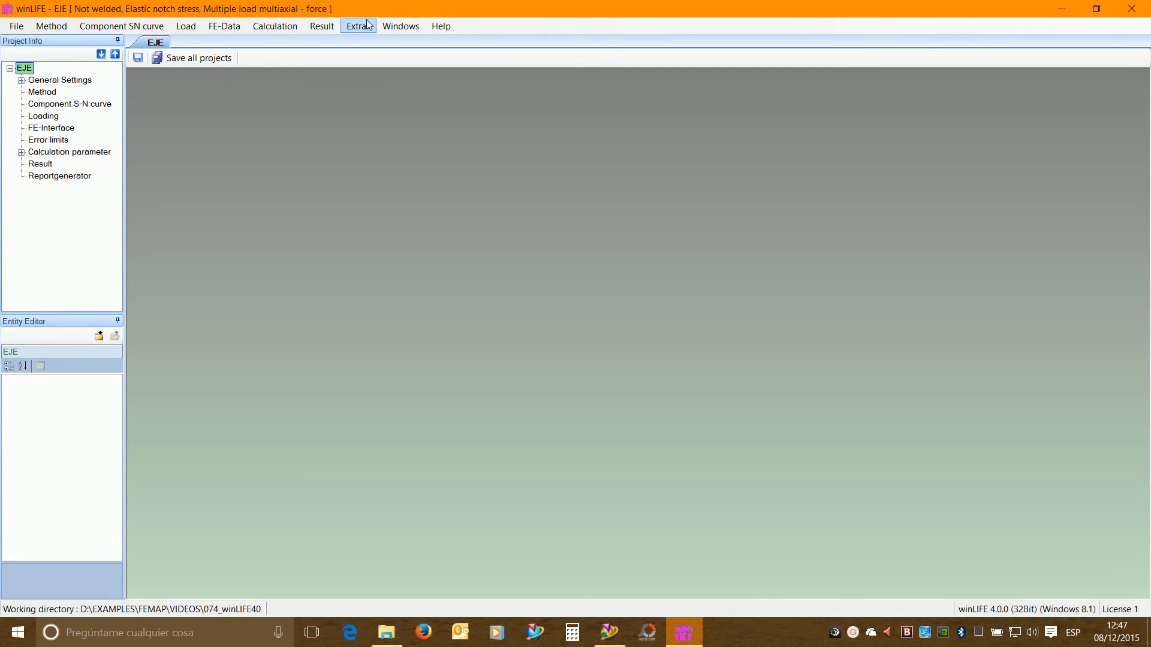
- Display the S-N curve with load for maximum-damage node 24288
click(324, 29)
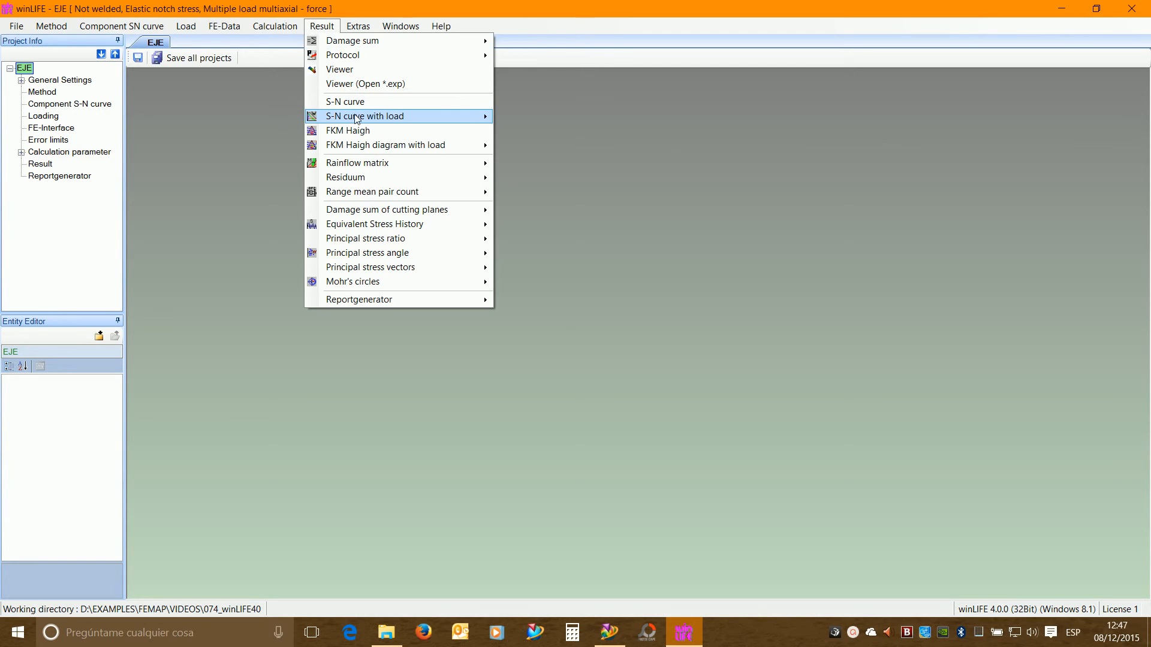
mouse_move(360, 118)
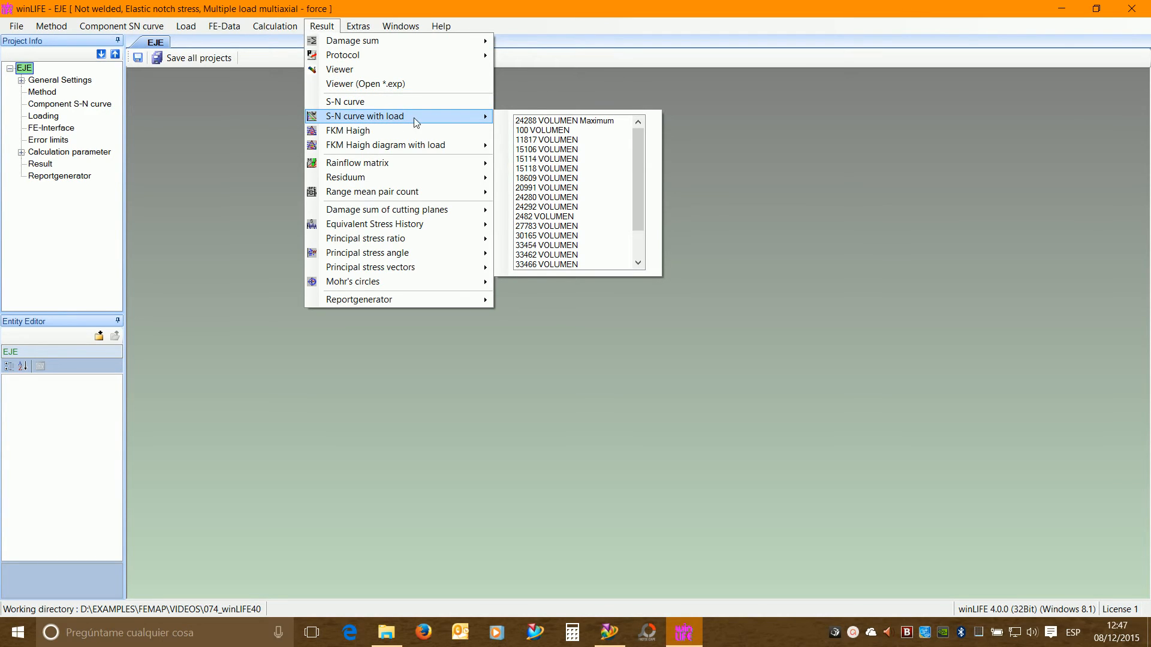
click(534, 122)
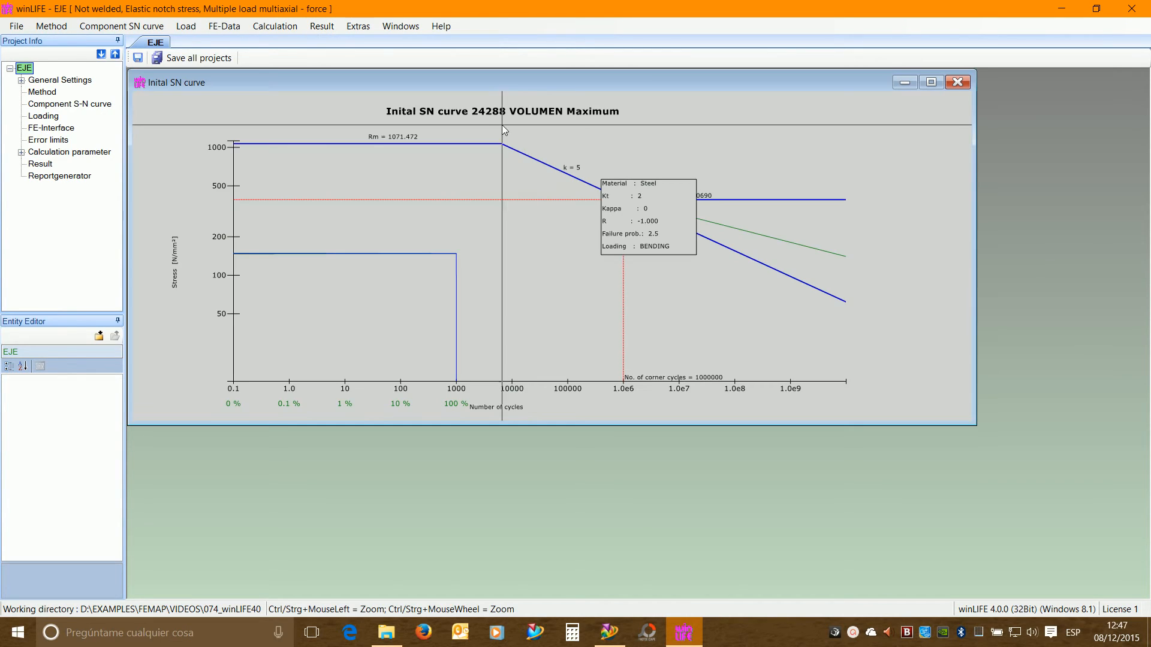
- Add a grid to the maximized S-N curve plot and move the material information box clear of the endurance limit label
right_click(513, 252)
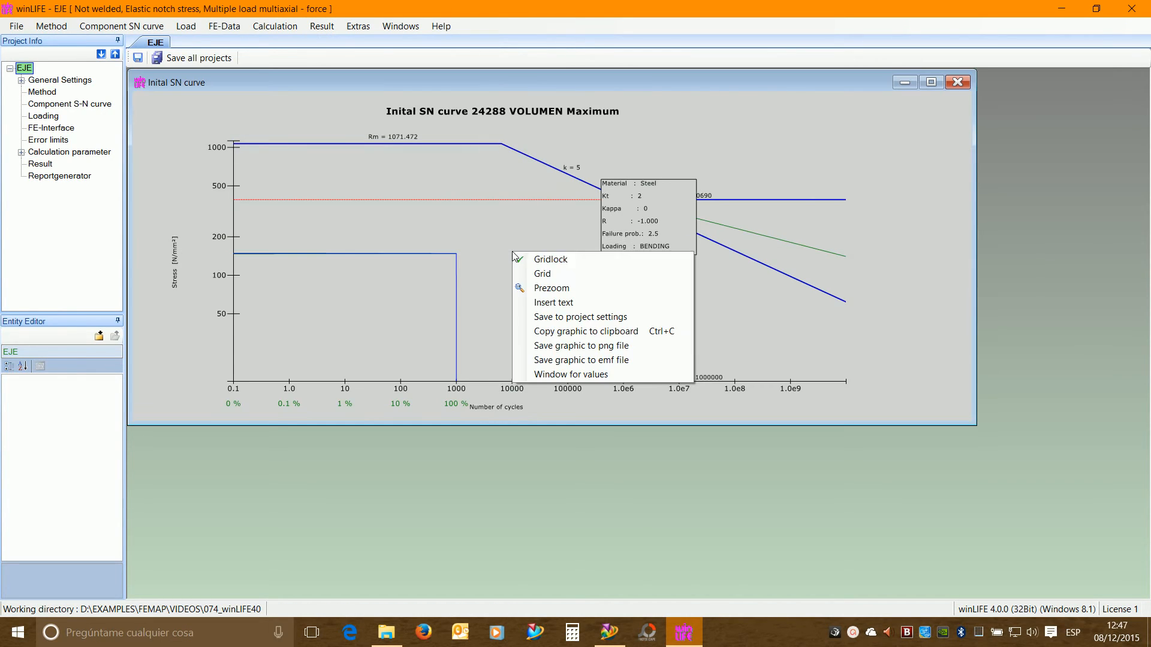
click(554, 274)
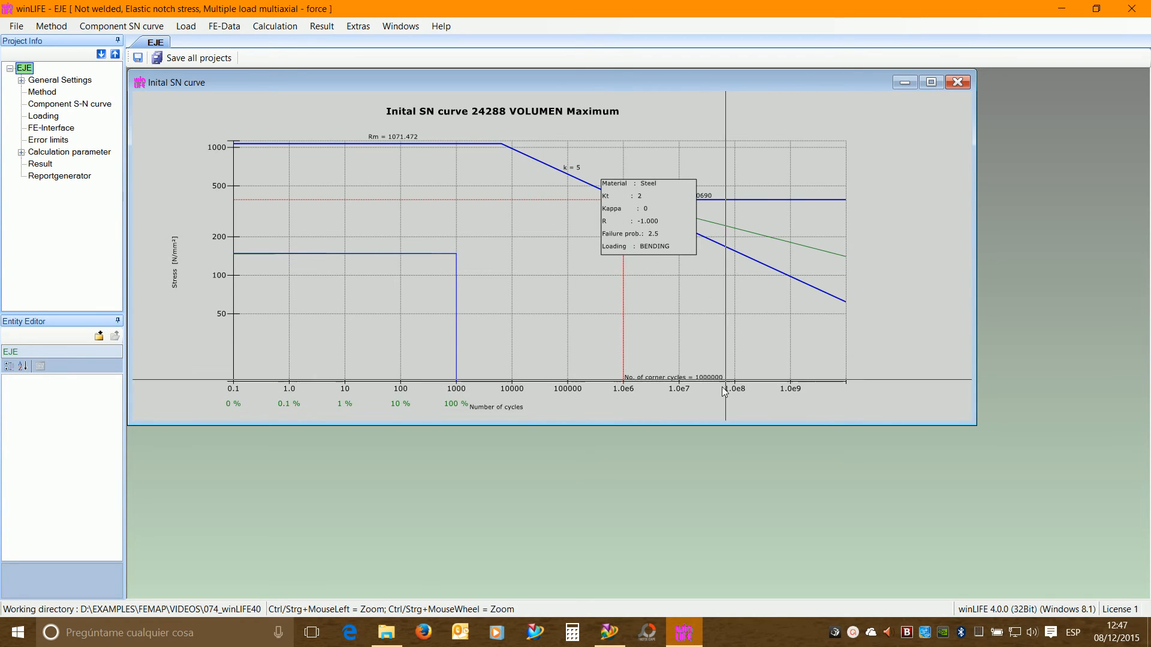
double_click(657, 79)
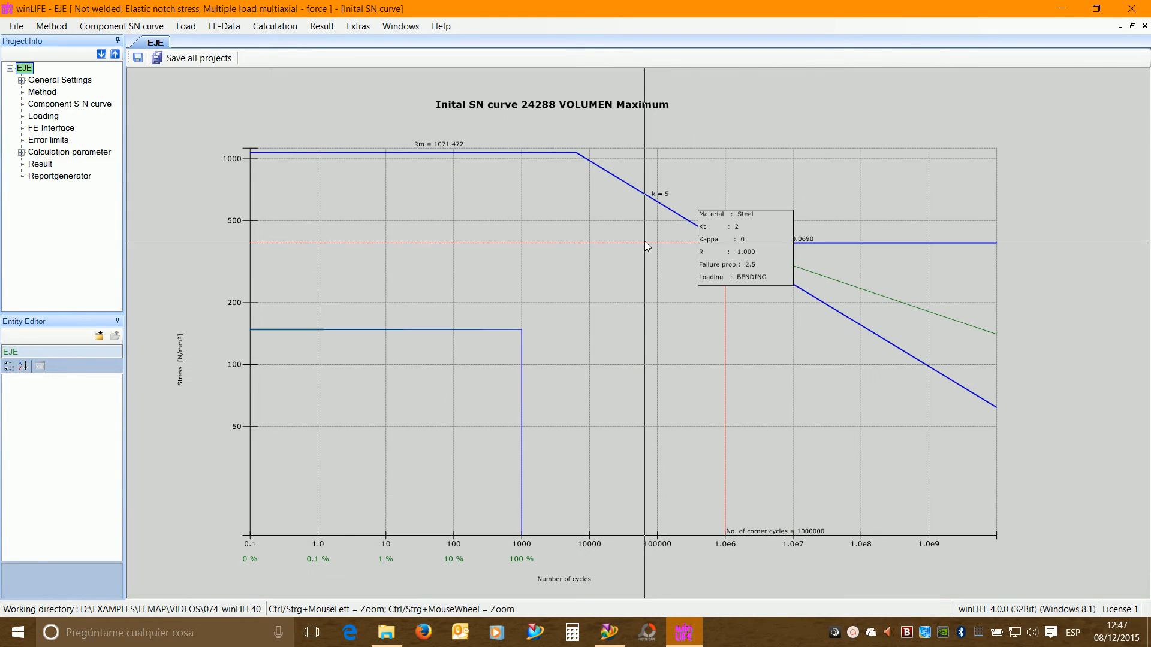
drag(717, 245, 538, 214)
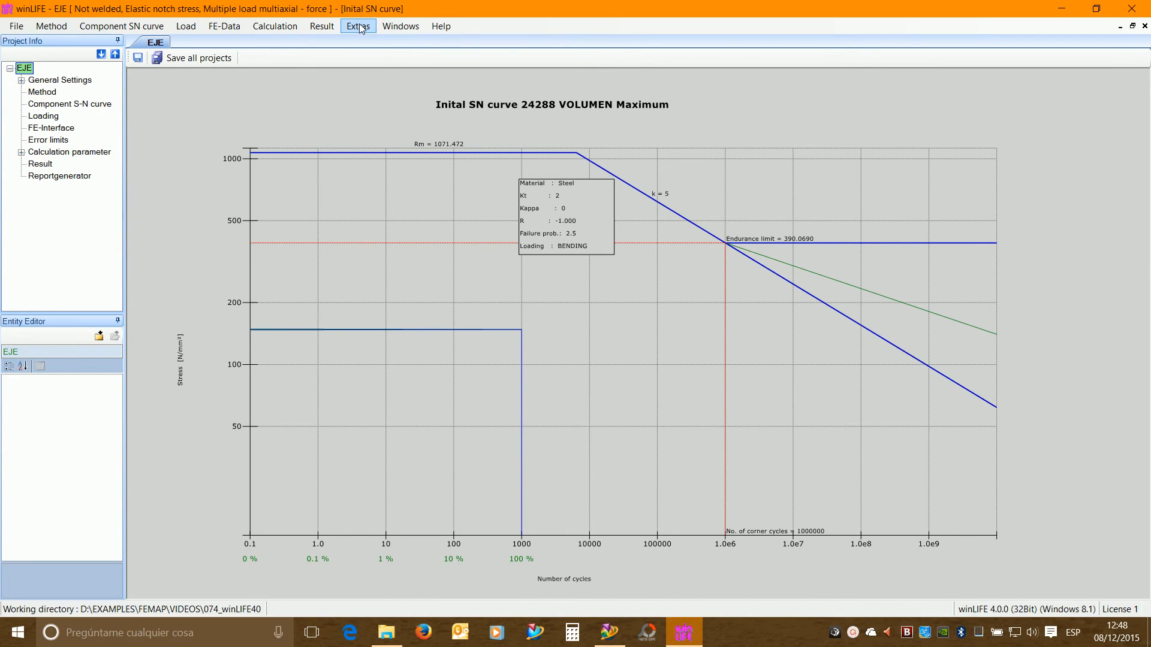
- Display the FKM Haigh diagram with load for maximum-damage node 24288
click(332, 28)
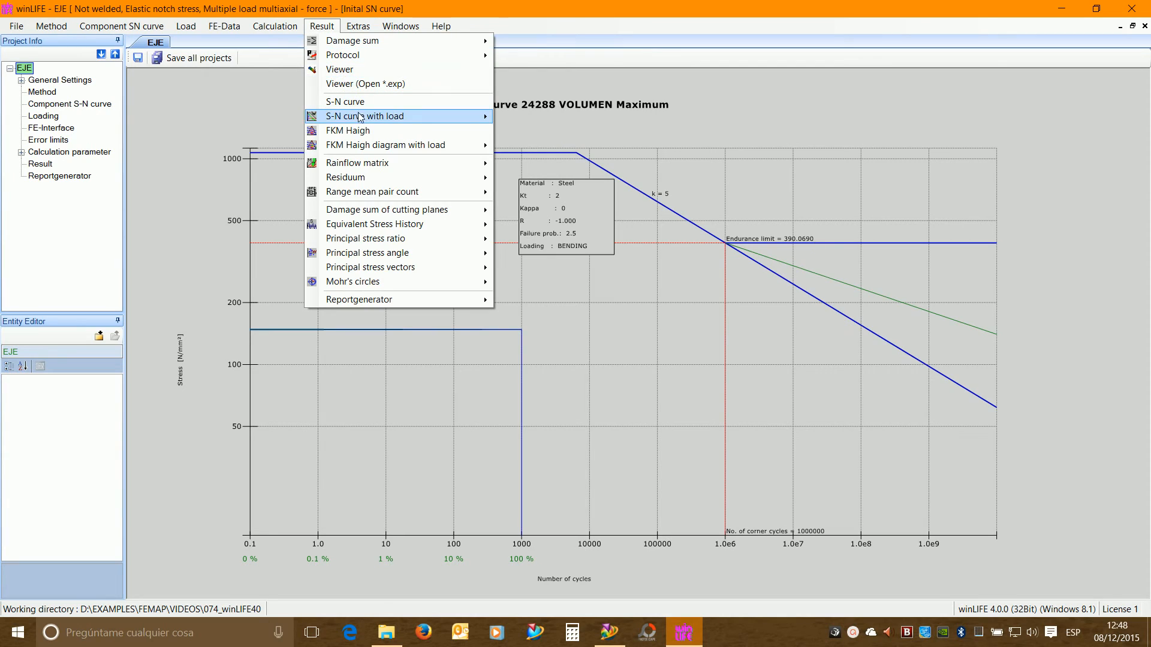
mouse_move(376, 151)
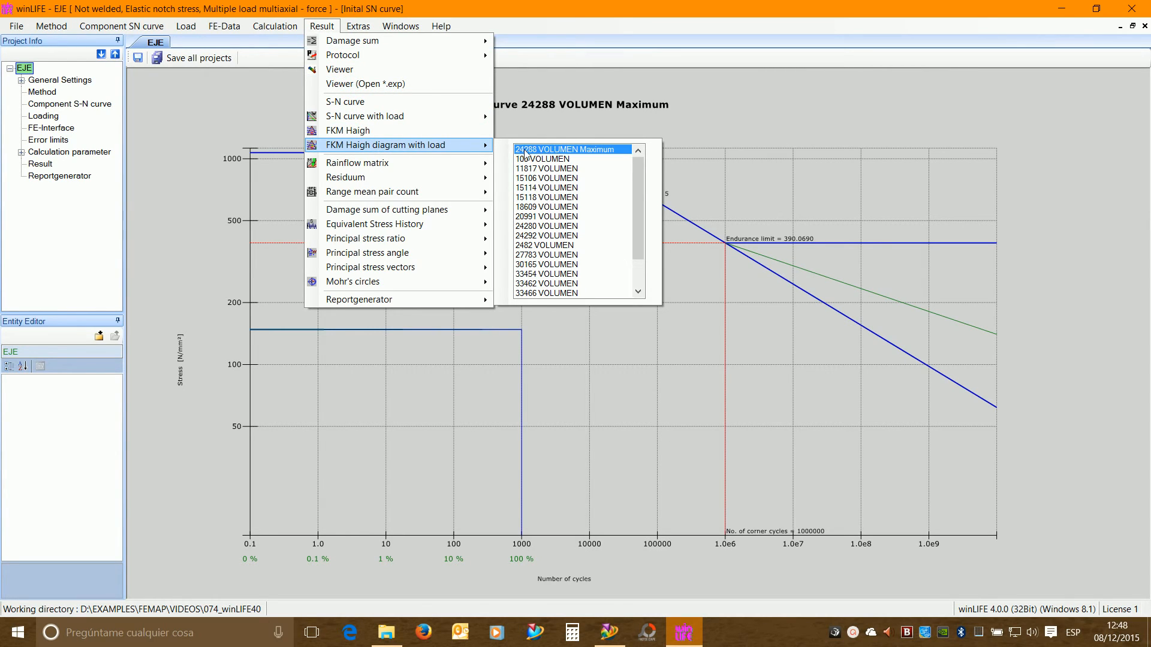
click(557, 155)
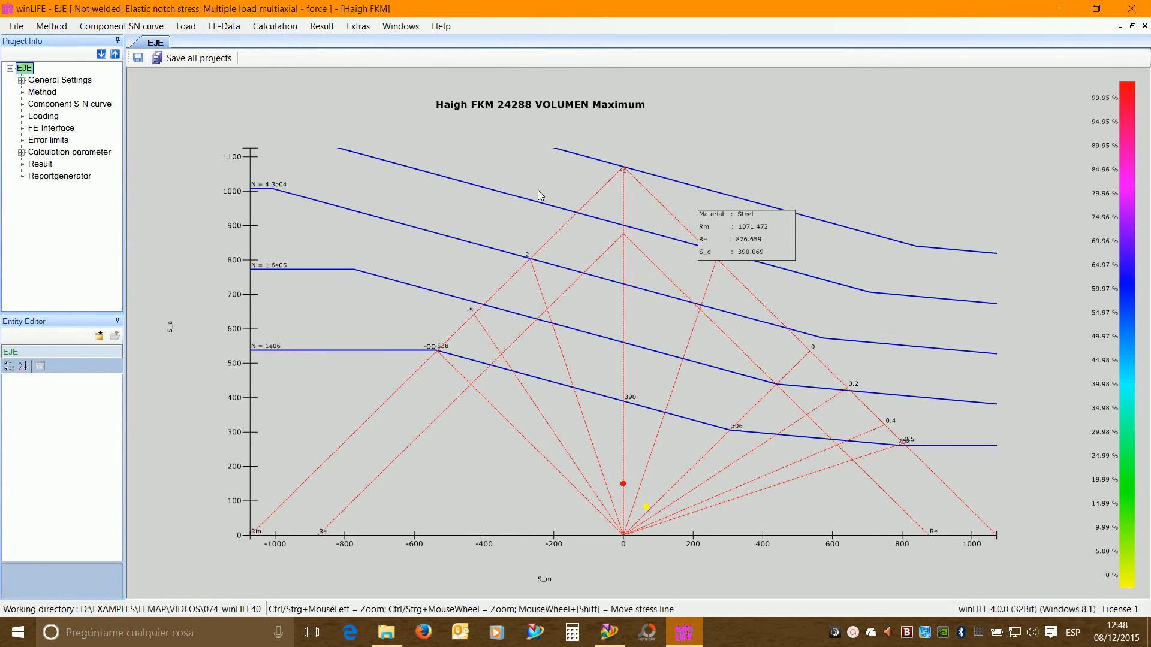
- Add a grid to the FKM Haigh diagram and tile it side by side with the S-N curve plot
right_click(497, 217)
click(543, 241)
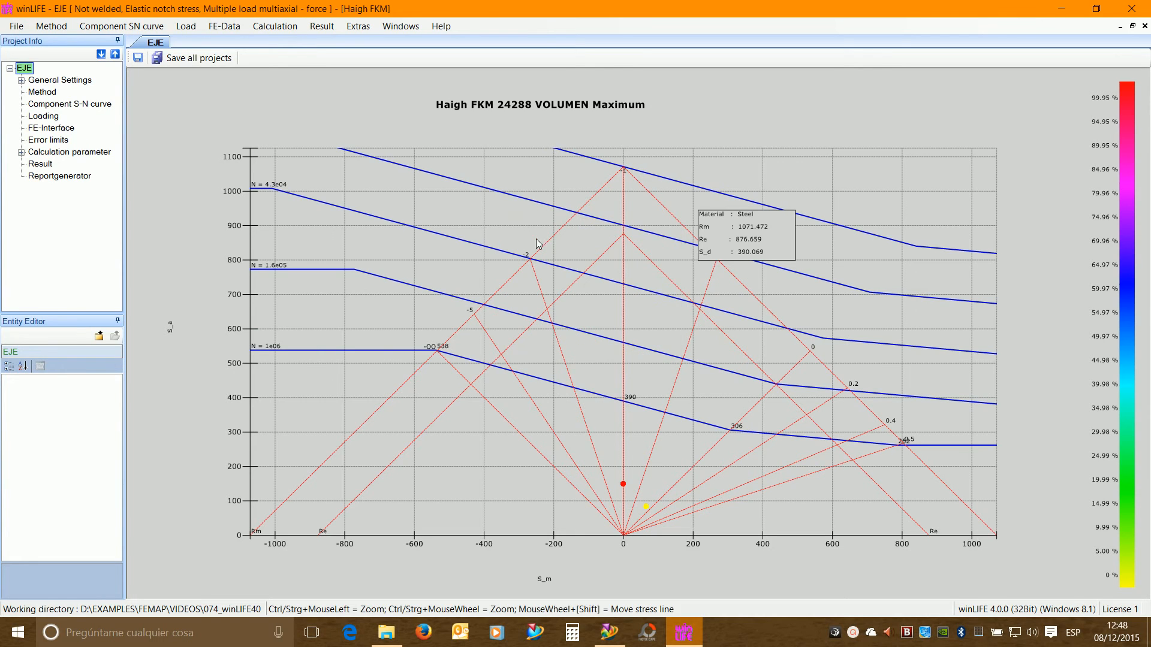
click(403, 26)
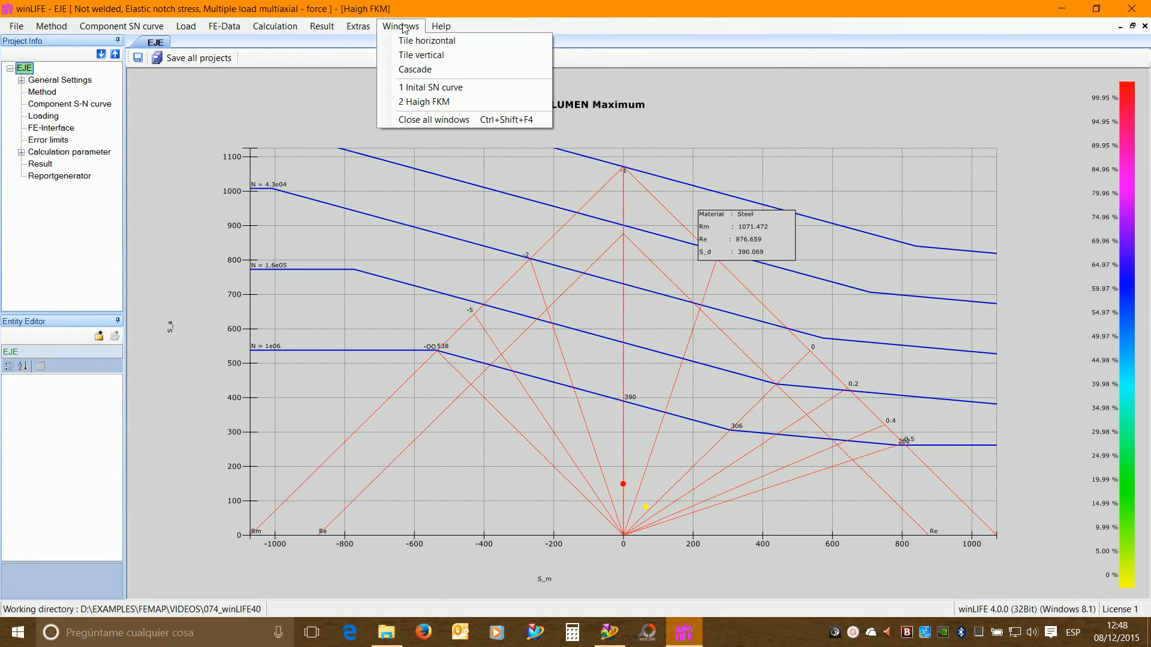
click(421, 54)
click(402, 27)
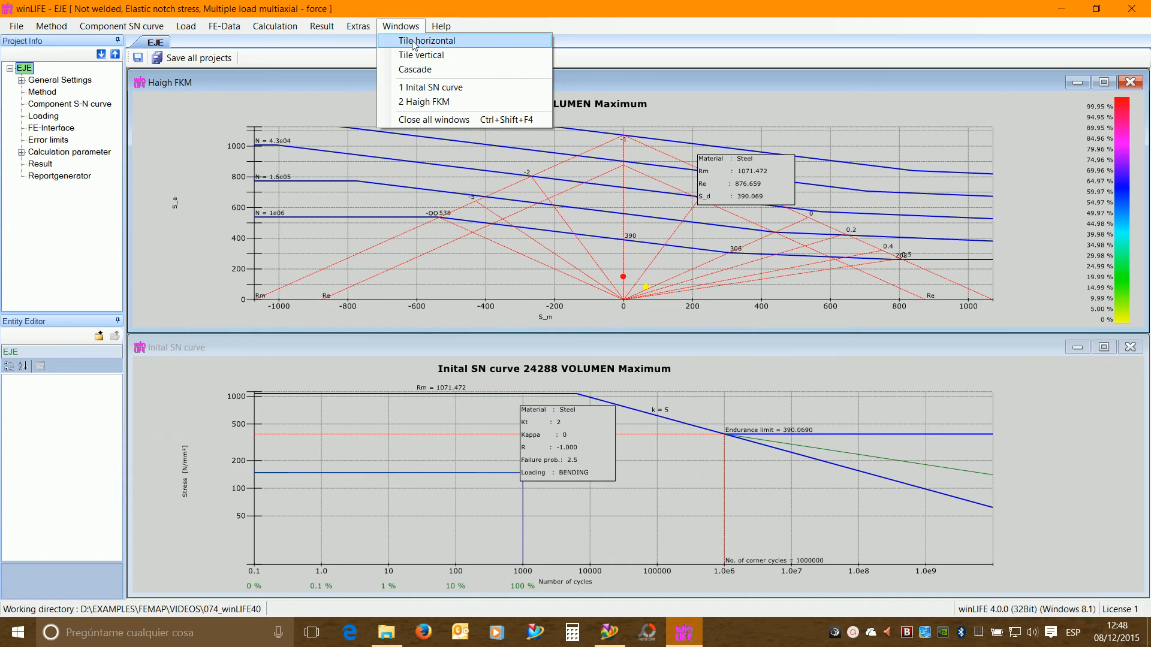
click(426, 40)
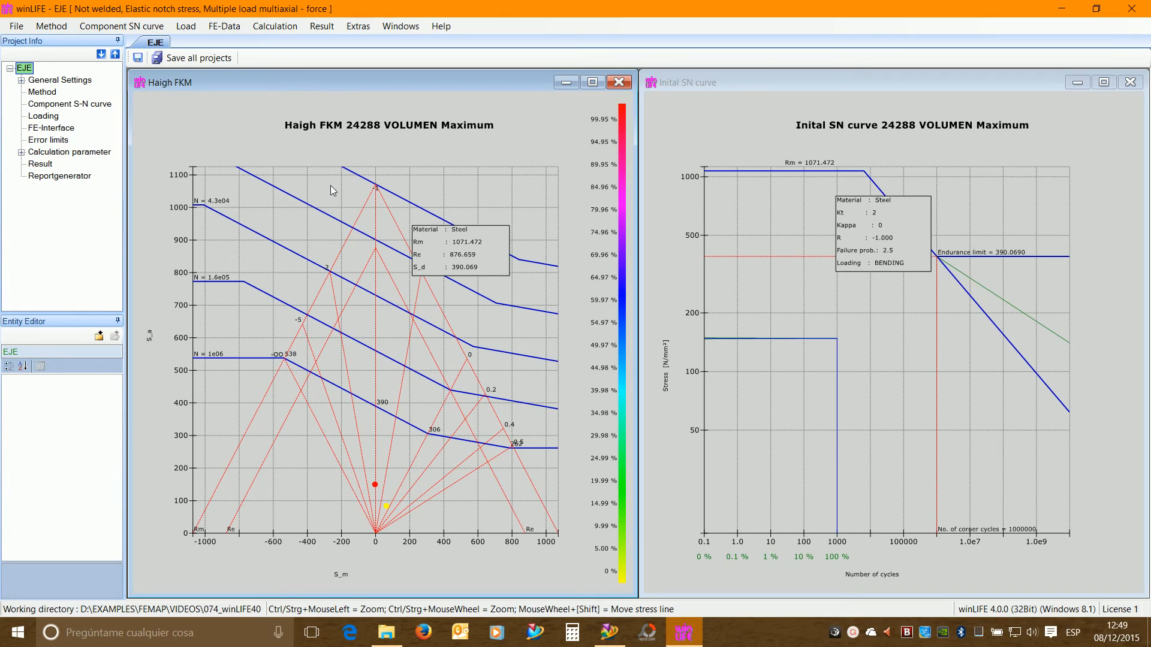
- Display the equivalent stress history of maximum-damage node 24288 and set the x-axis maximum to 20
click(327, 27)
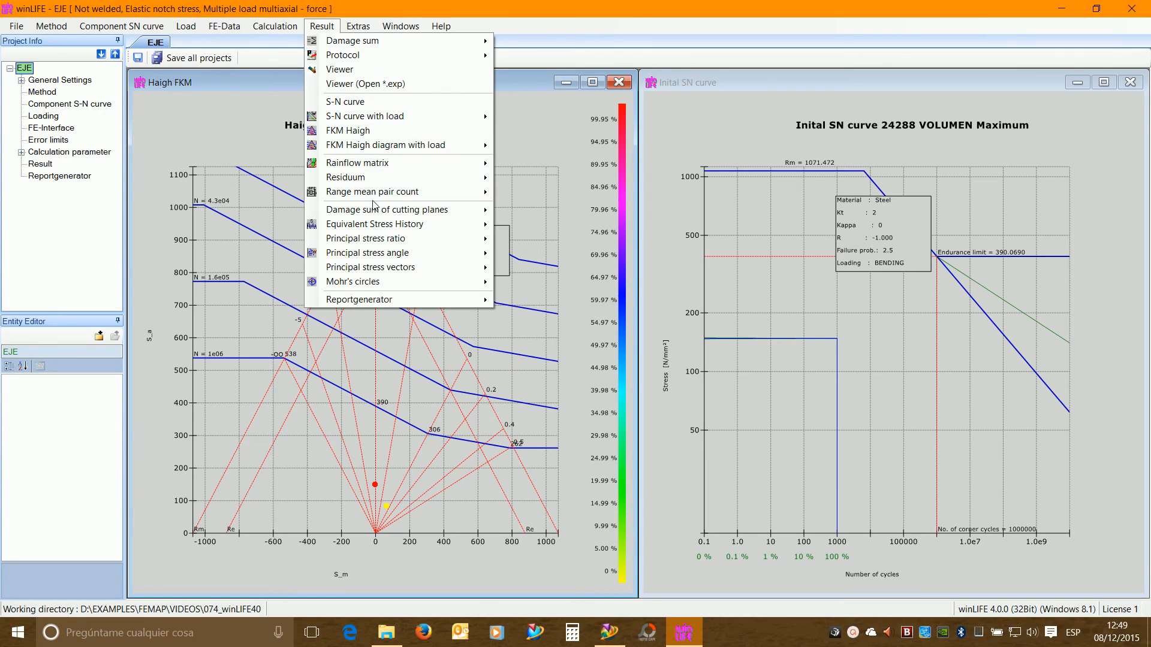
mouse_move(384, 233)
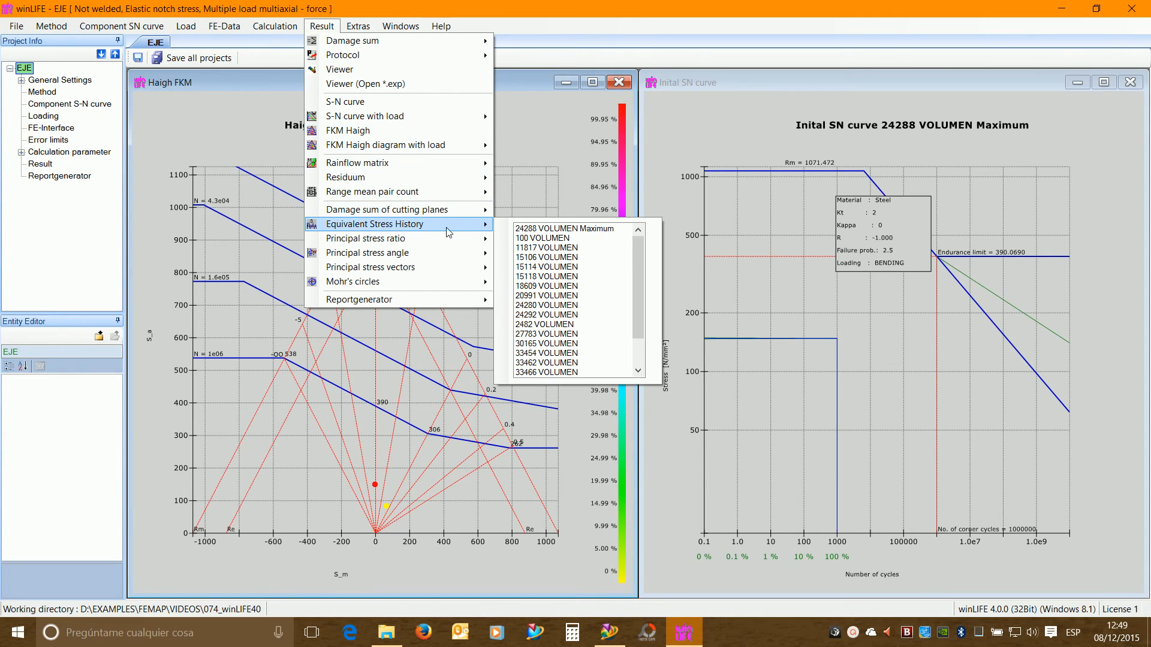
click(551, 229)
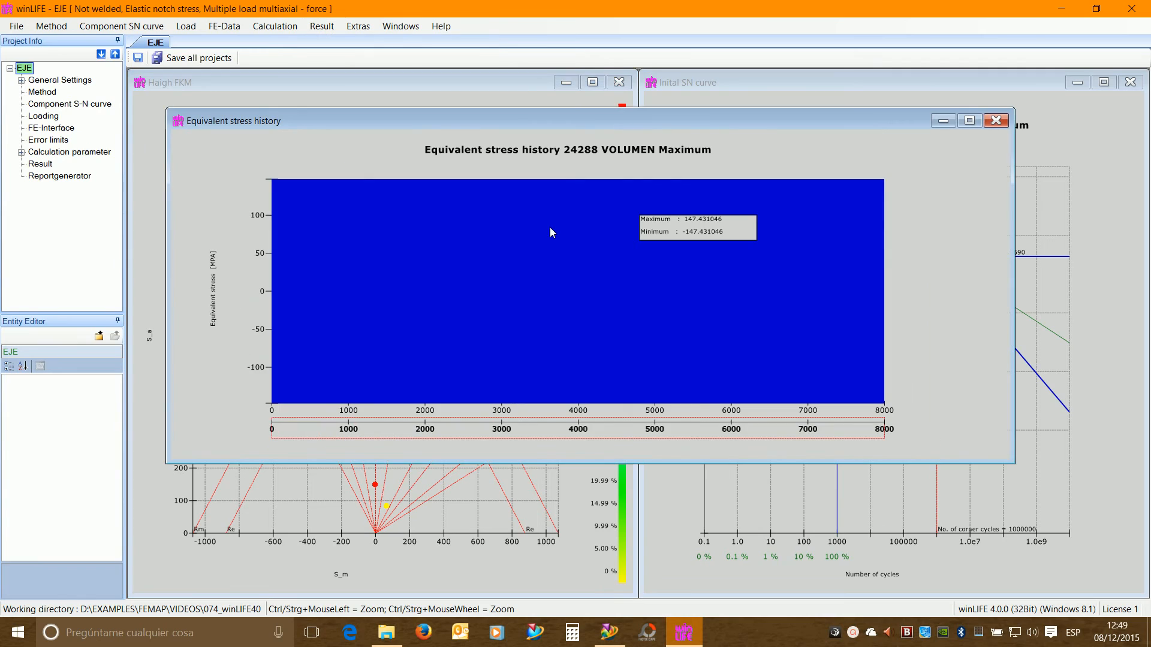
right_click(463, 407)
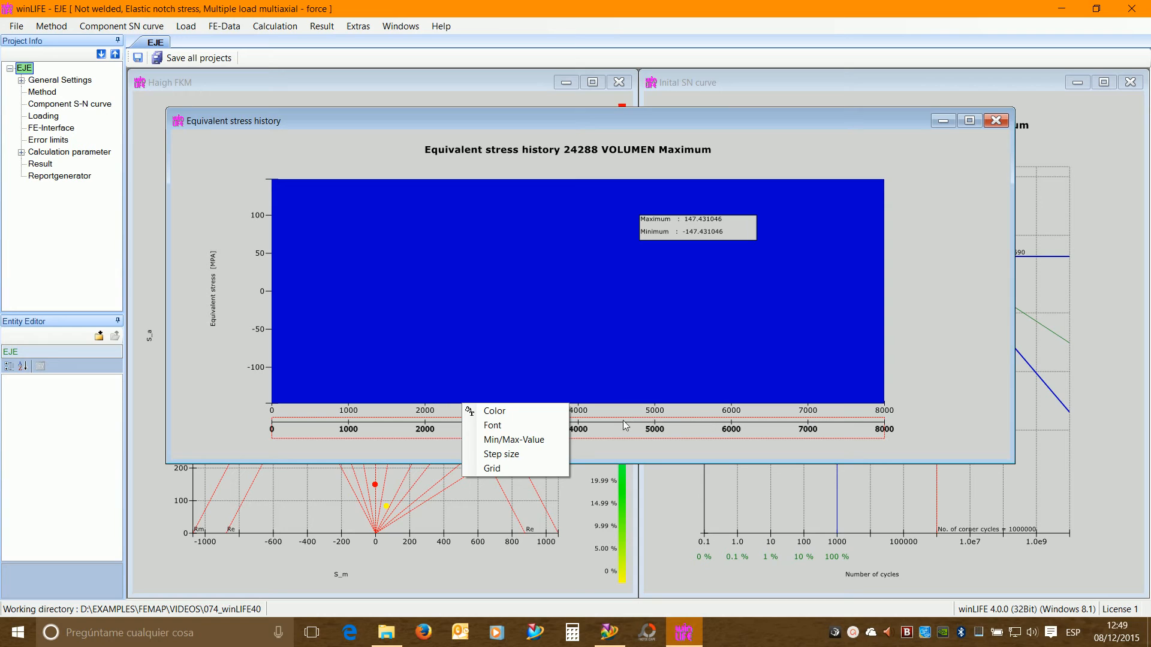
click(522, 441)
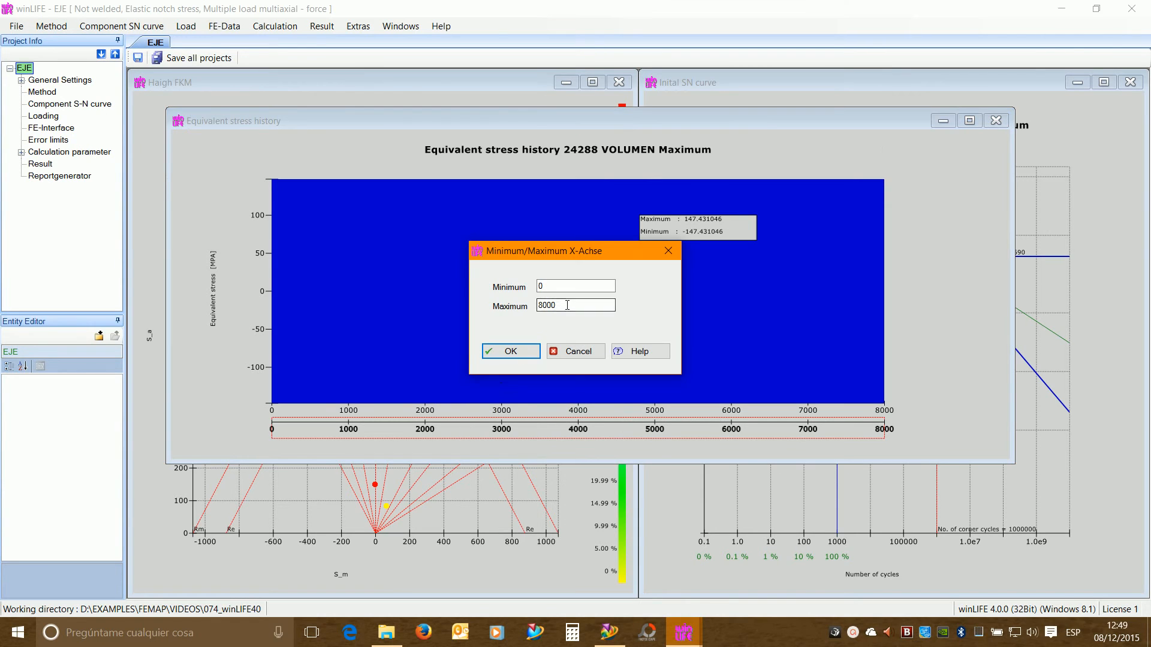
drag(567, 305, 502, 304)
text(20)
key(Return)
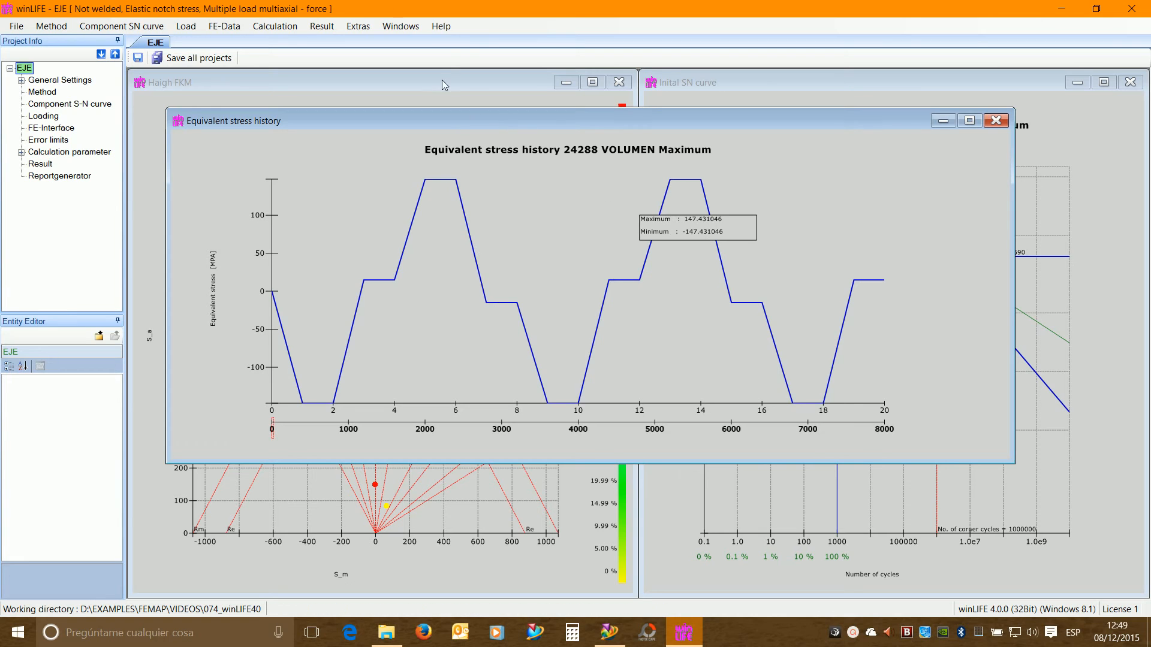
- Display the Mohr's circles and the rainflow matrix for maximum-damage node 24288
click(322, 25)
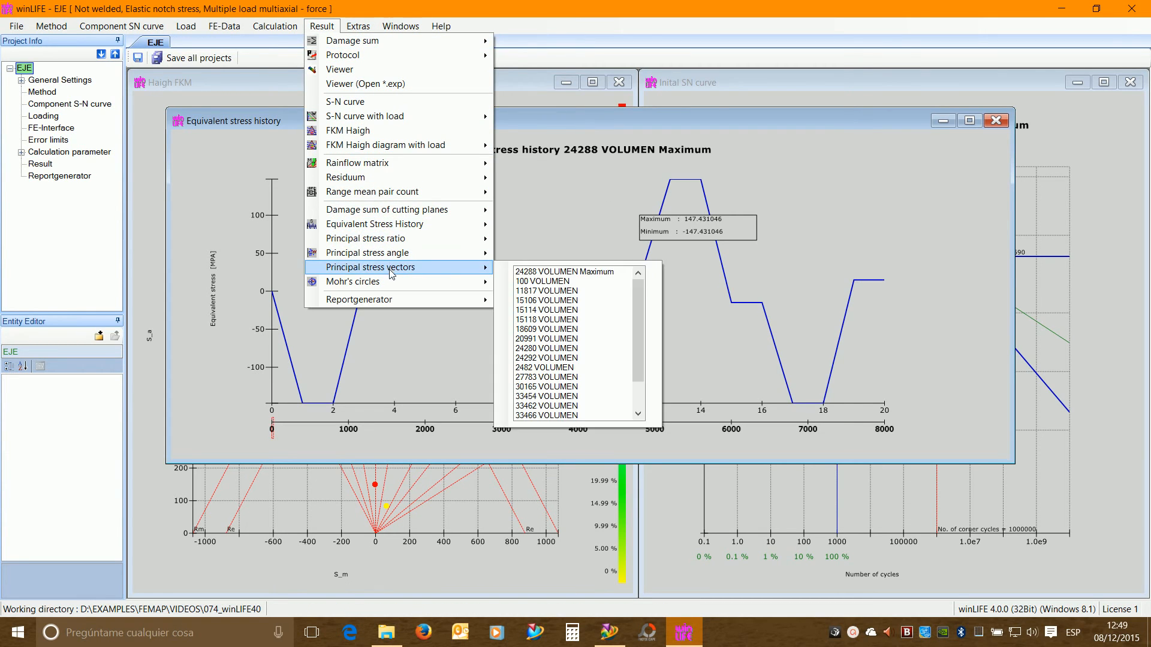
mouse_move(390, 281)
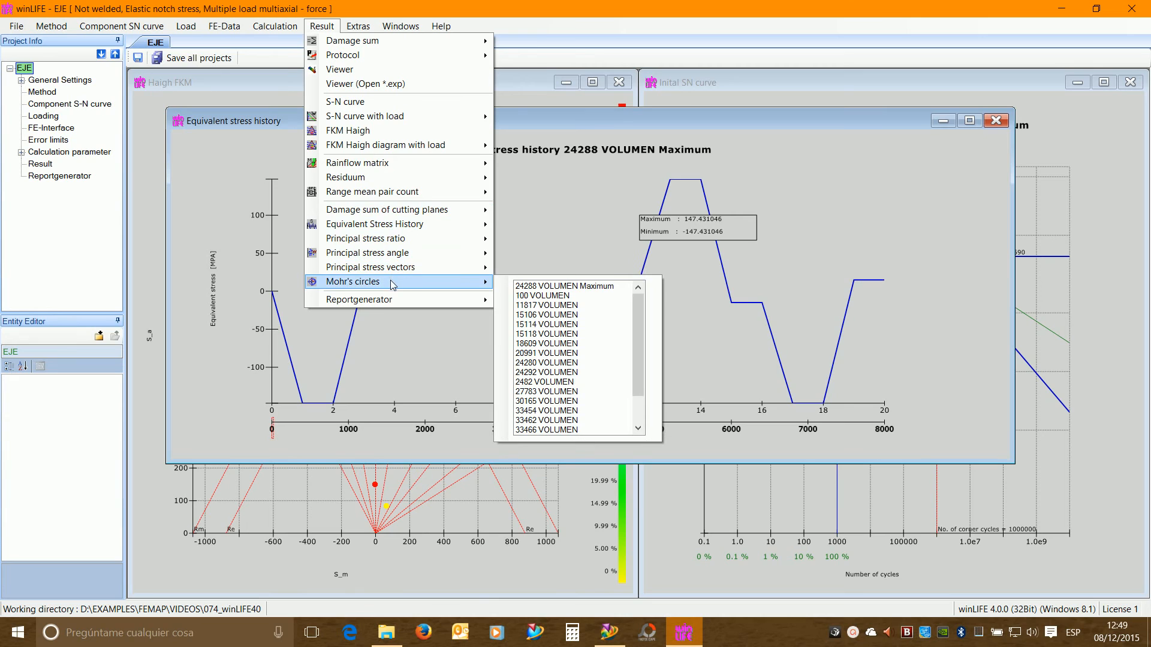
click(548, 286)
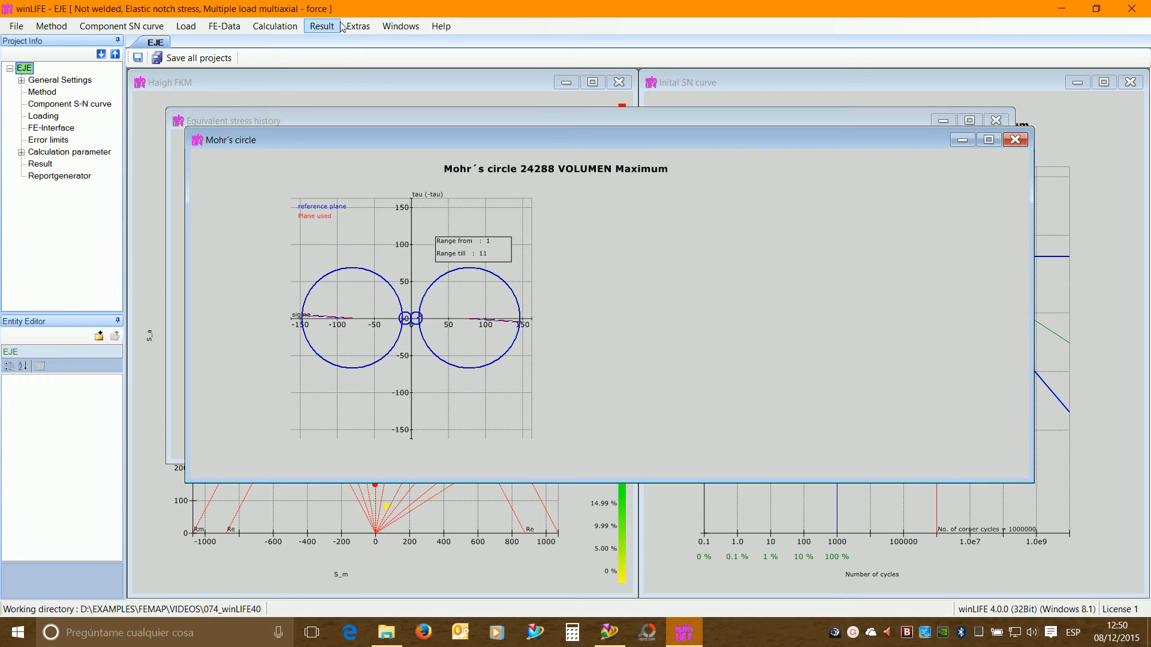
click(322, 27)
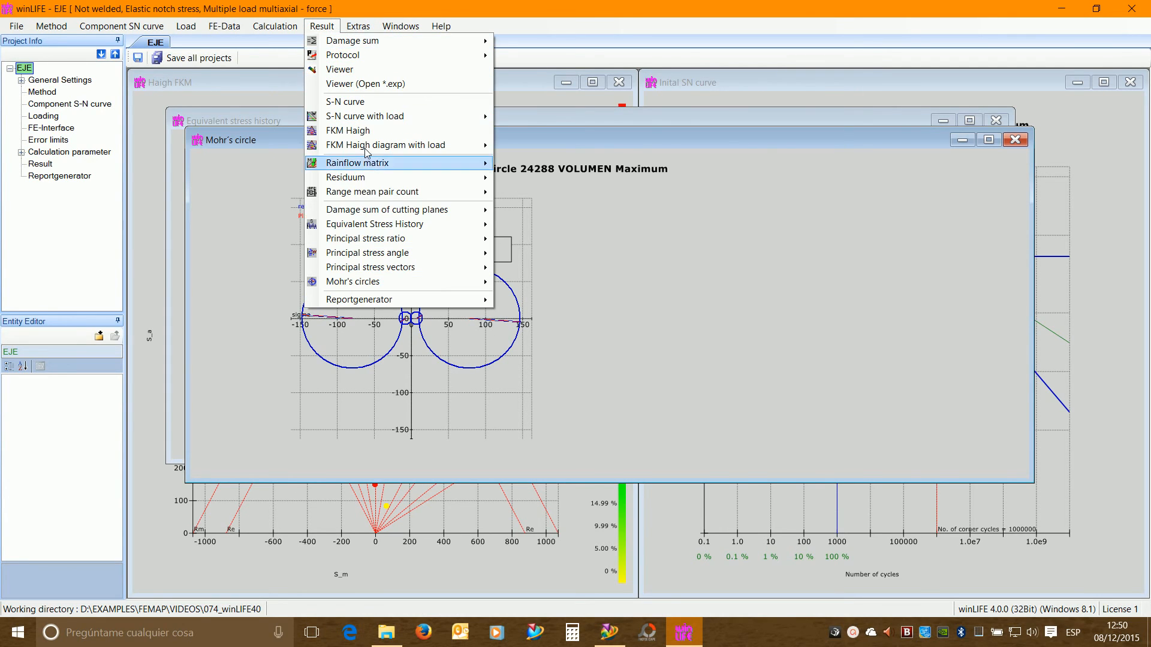
mouse_move(385, 165)
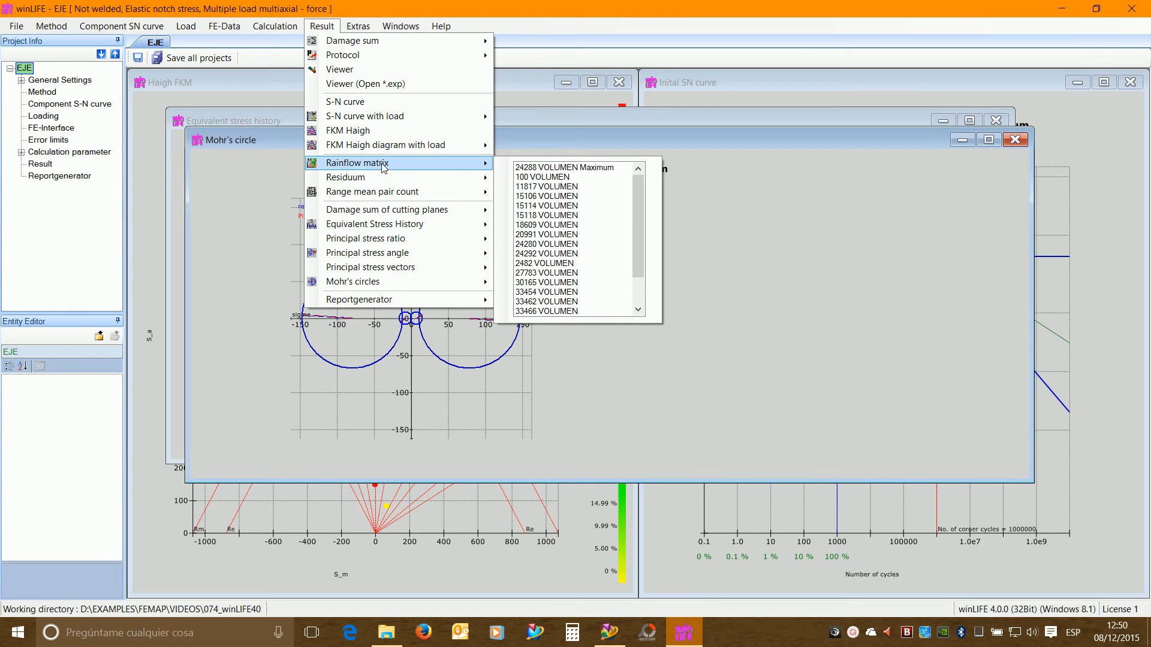
click(556, 168)
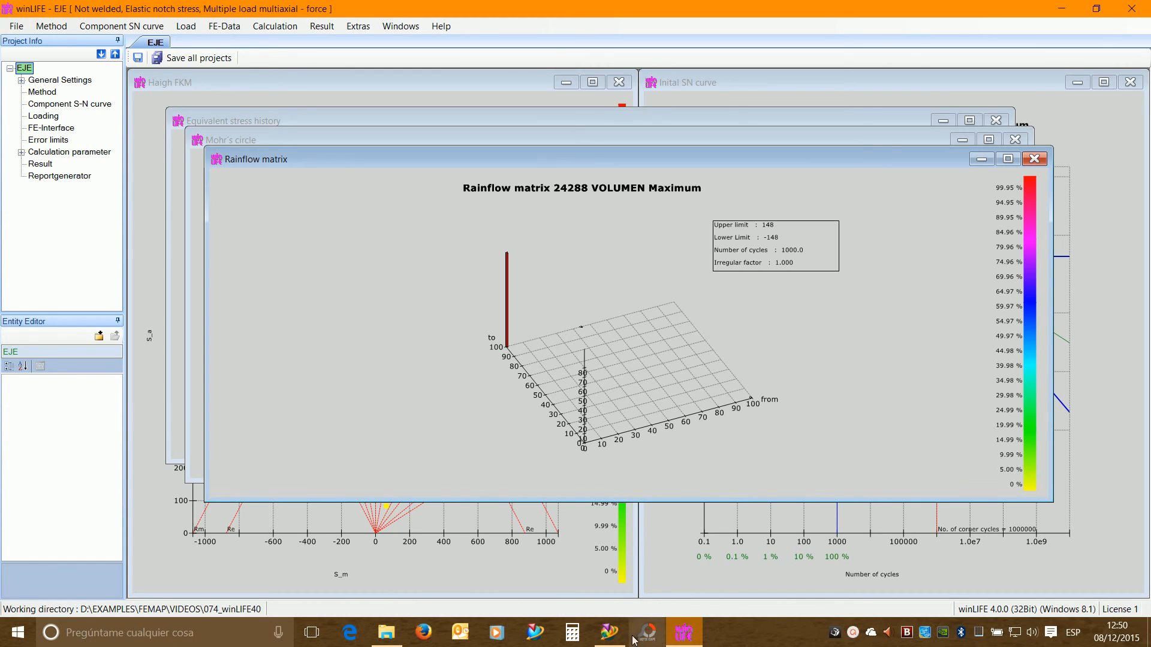
- Switch to Femap and import the winLIFE results from EJE.neu in D:\EXAMPLES\FEMAP\VIDEOS\074_winLIFE40
click(611, 635)
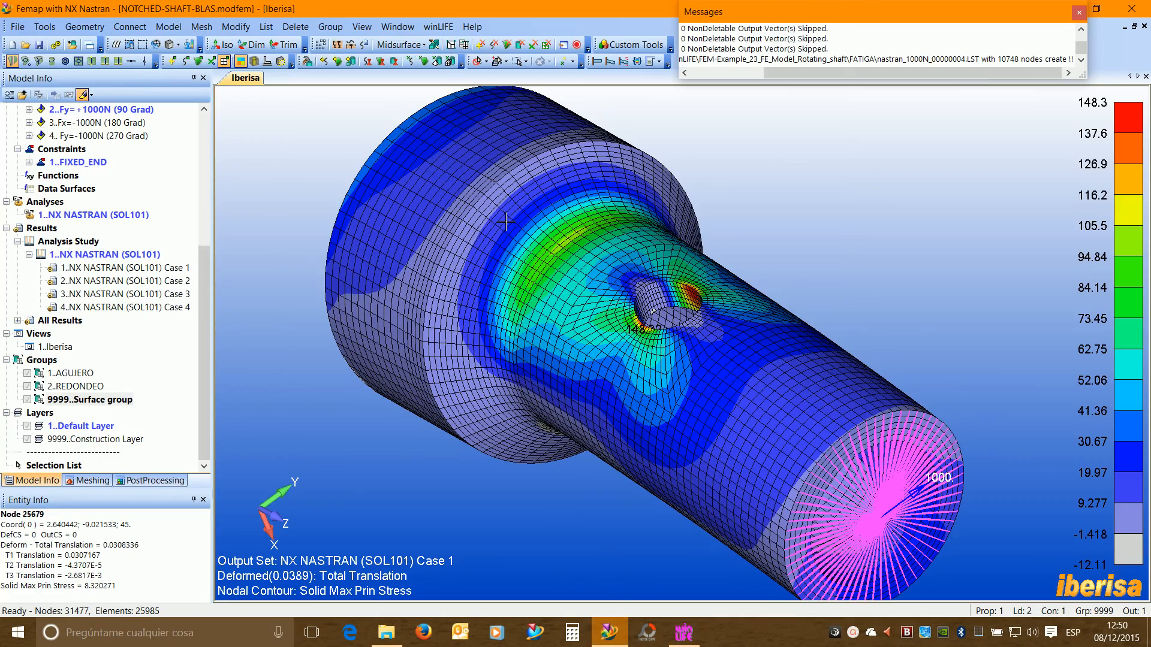
drag(507, 239, 536, 235)
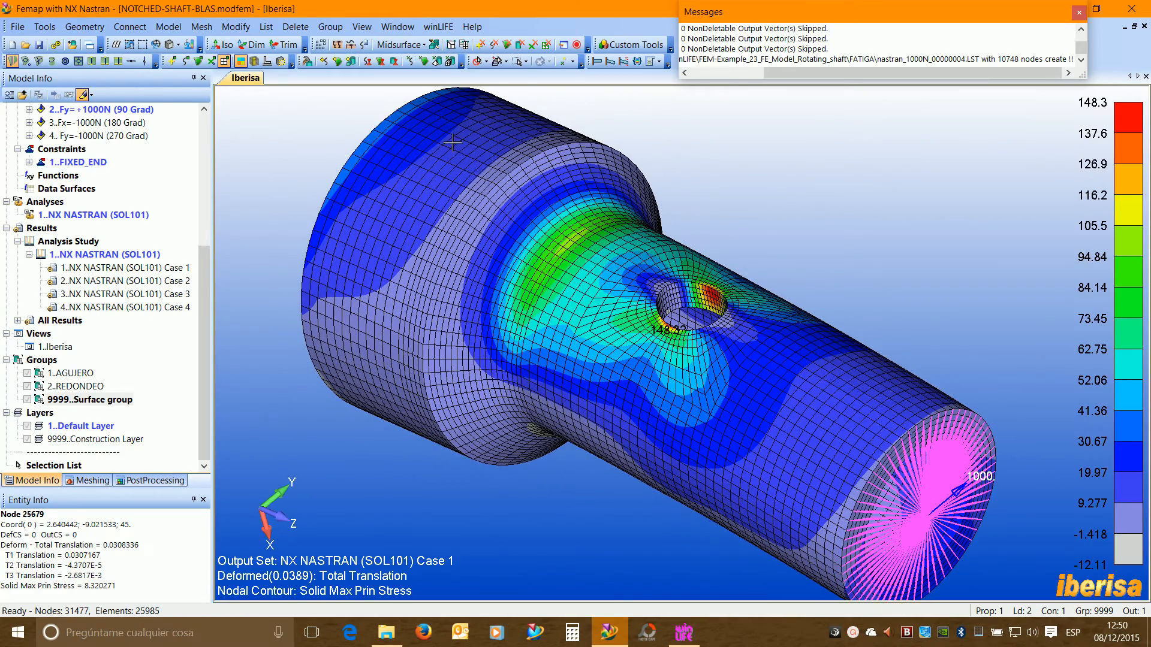
click(436, 27)
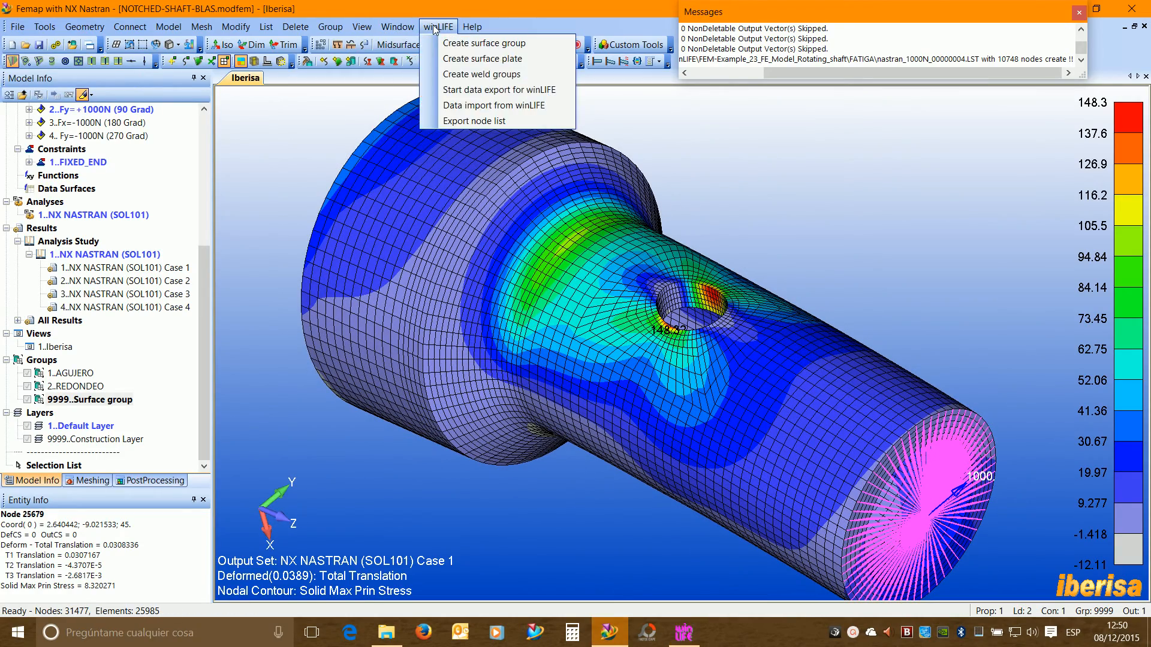
click(493, 108)
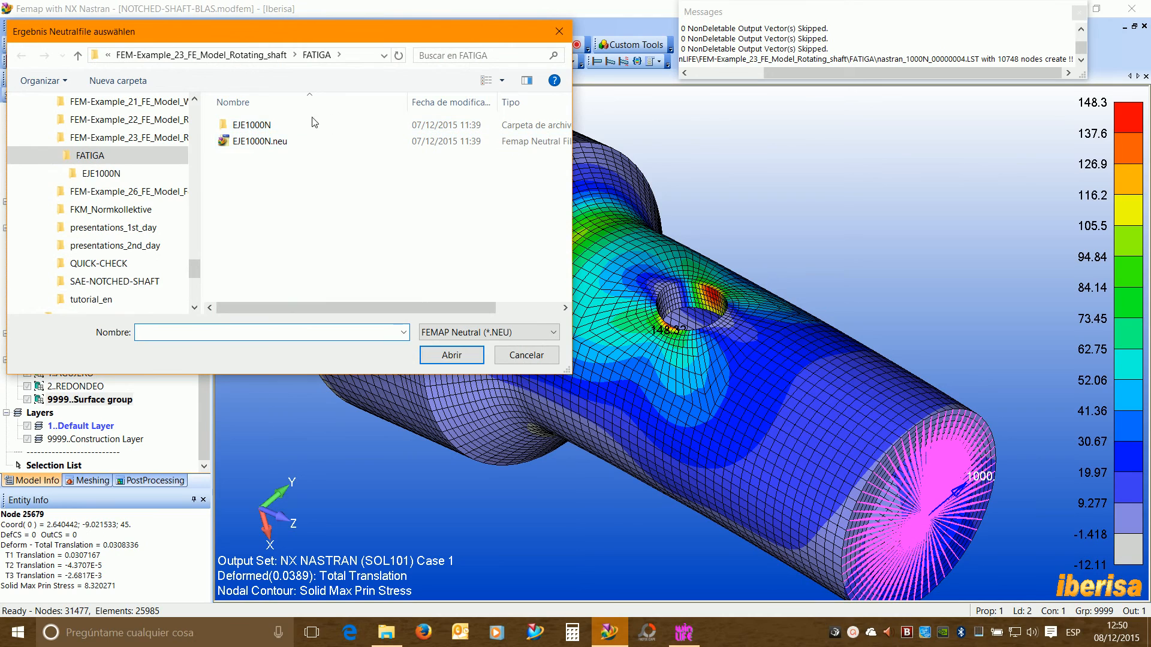
click(219, 335)
text(D:\EXAMPLES\FEMAP\VIDEOS\074_winLIFE40)
key(Return)
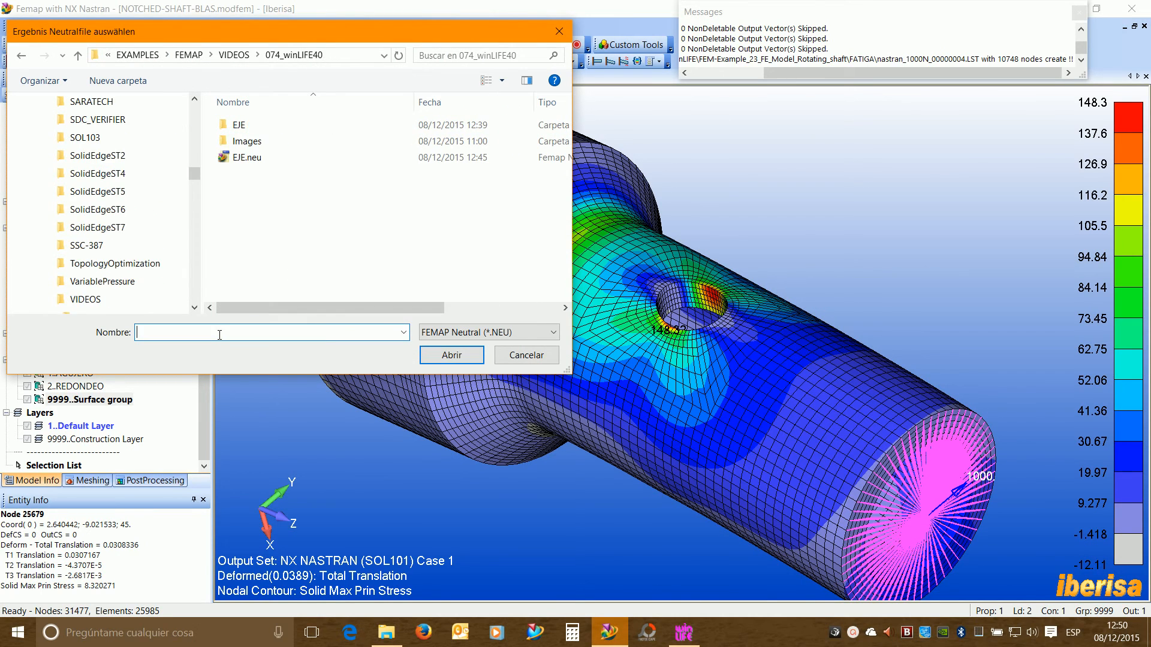
click(247, 158)
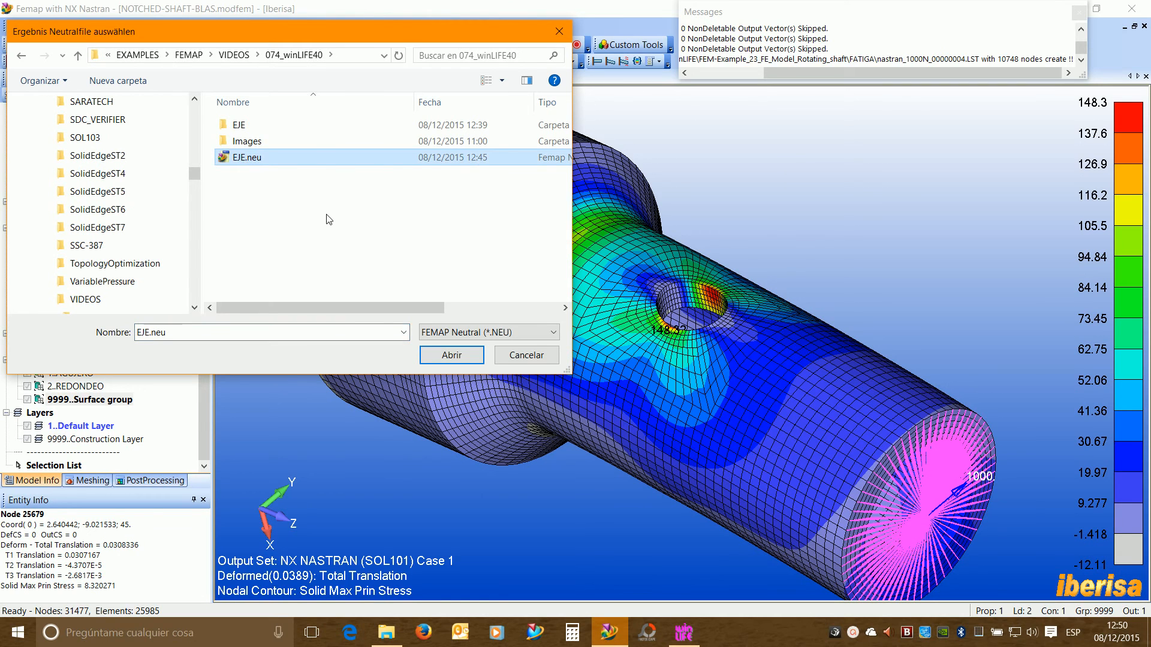
click(452, 355)
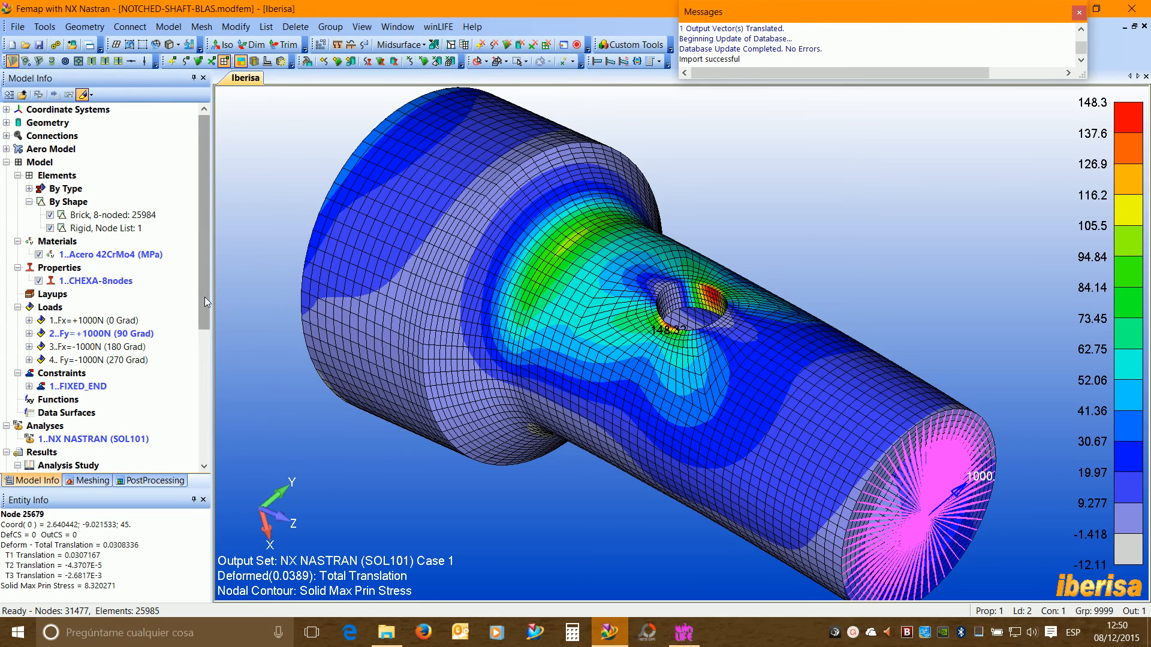
- Activate the imported winLIFE Result SET as the current output set
drag(204, 297, 203, 420)
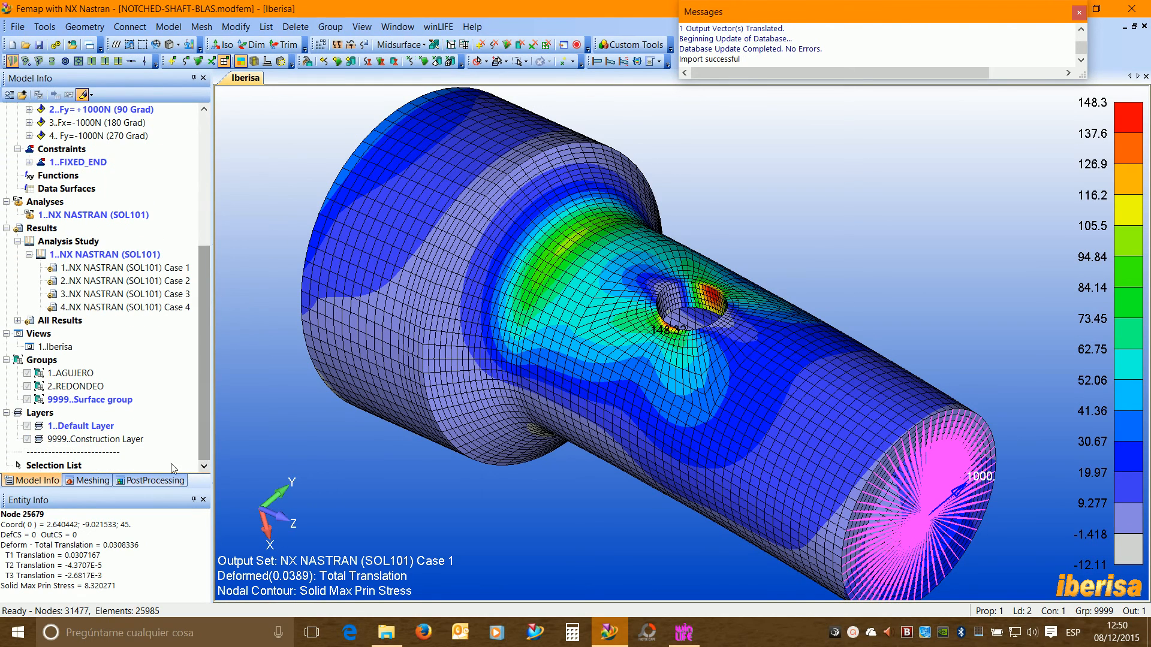
click(17, 320)
double_click(85, 387)
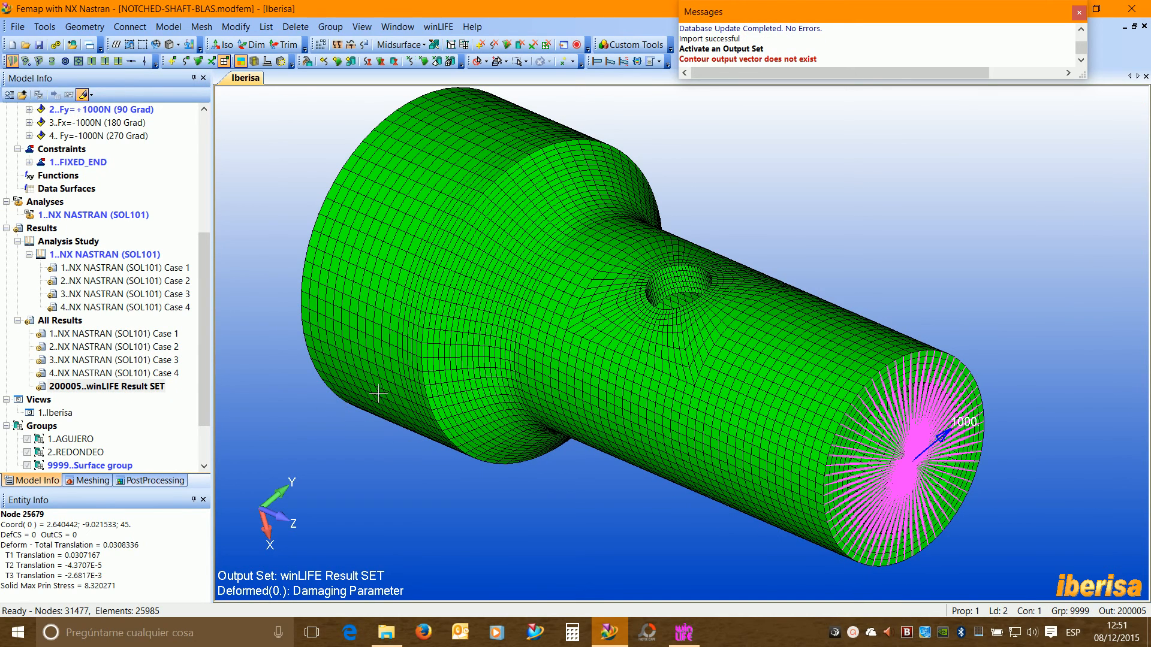
- Show the shaft undeformed with a contour of the Damaging Parameter vector from the winLIFE Result SET
key(F5)
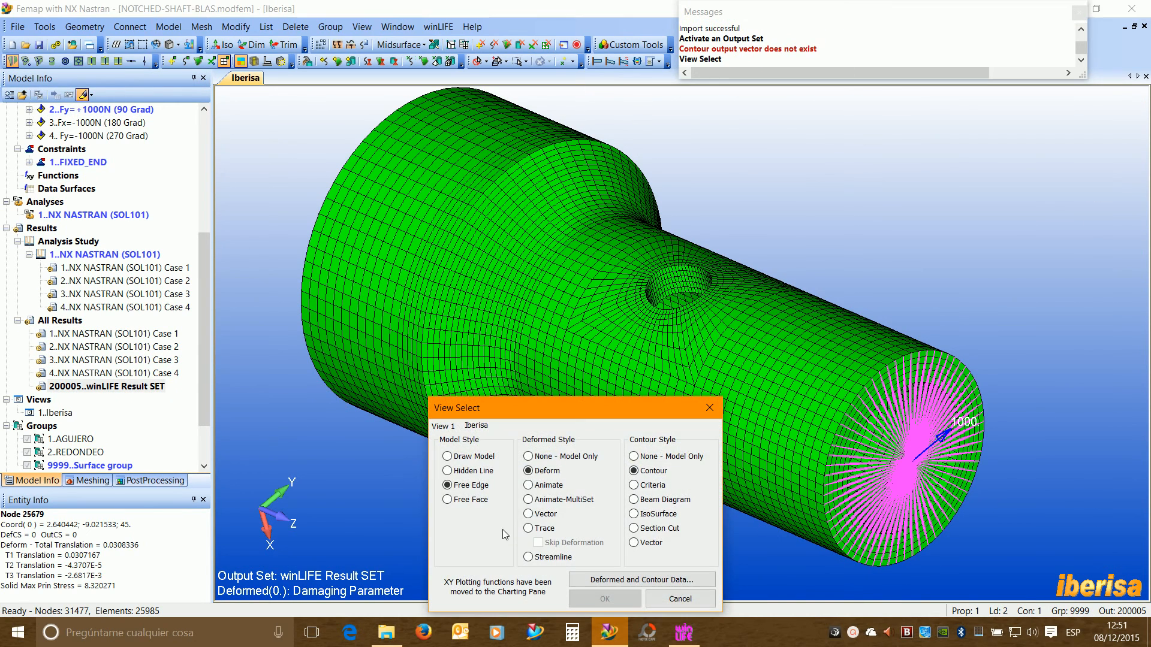
click(541, 458)
click(637, 579)
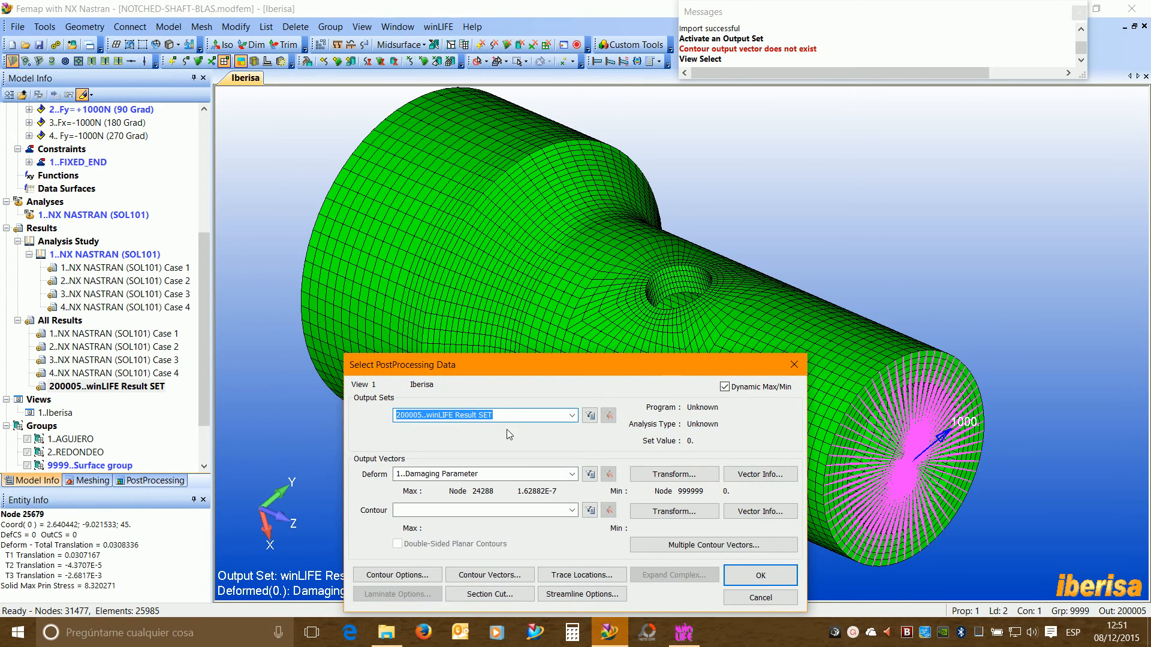
click(572, 510)
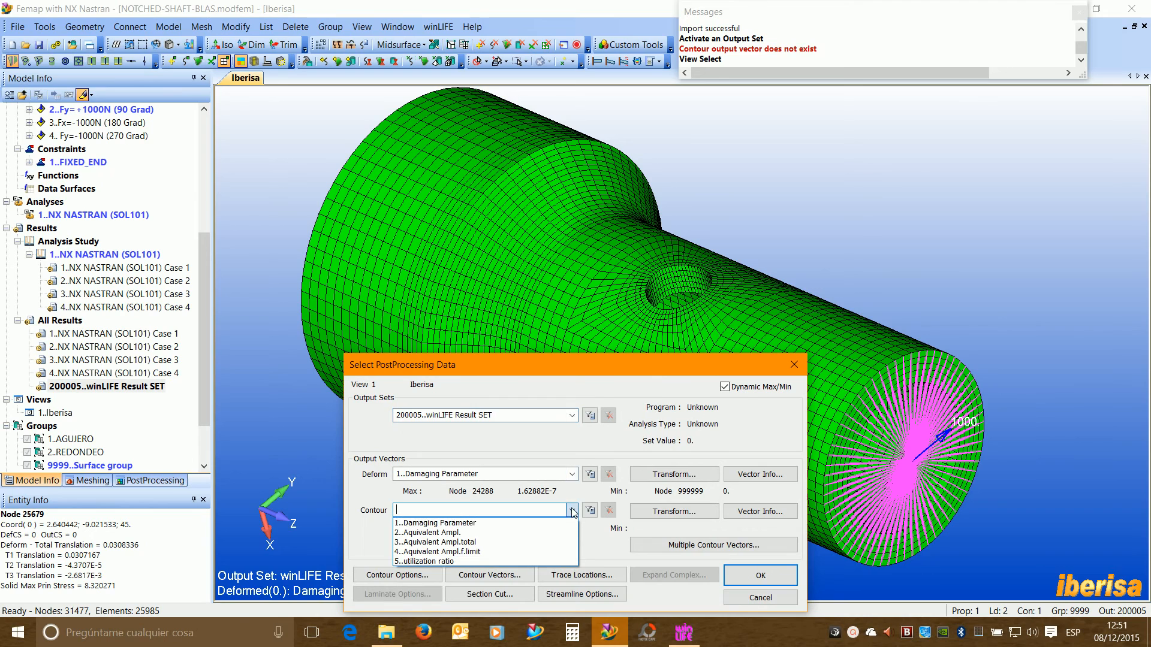
click(445, 524)
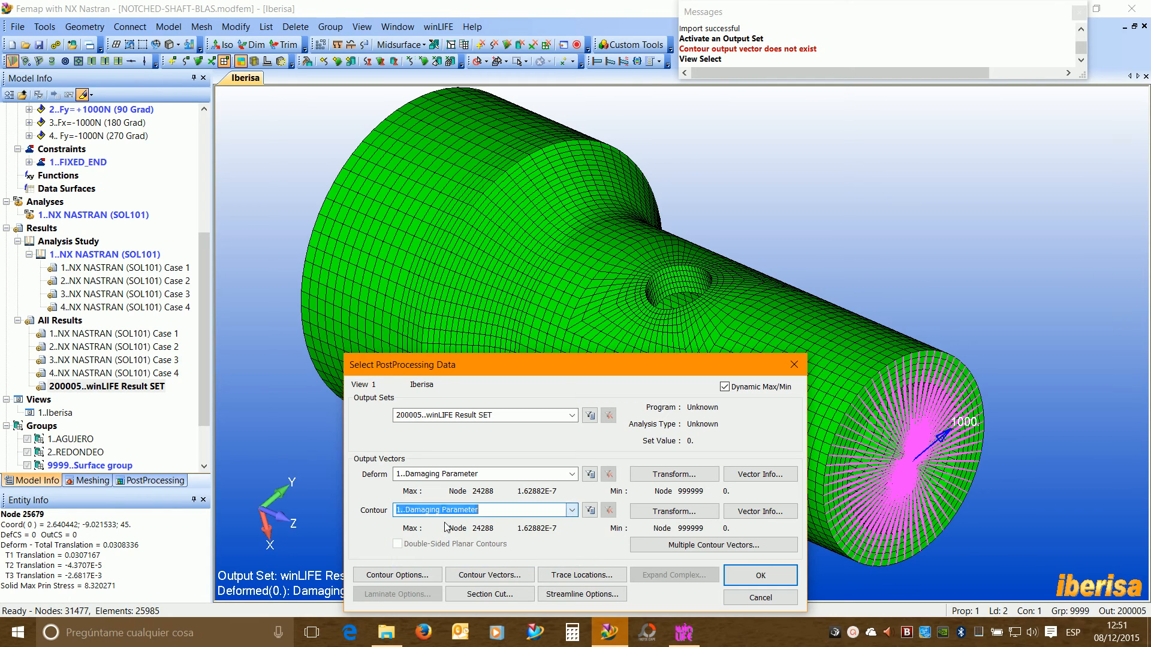
click(757, 576)
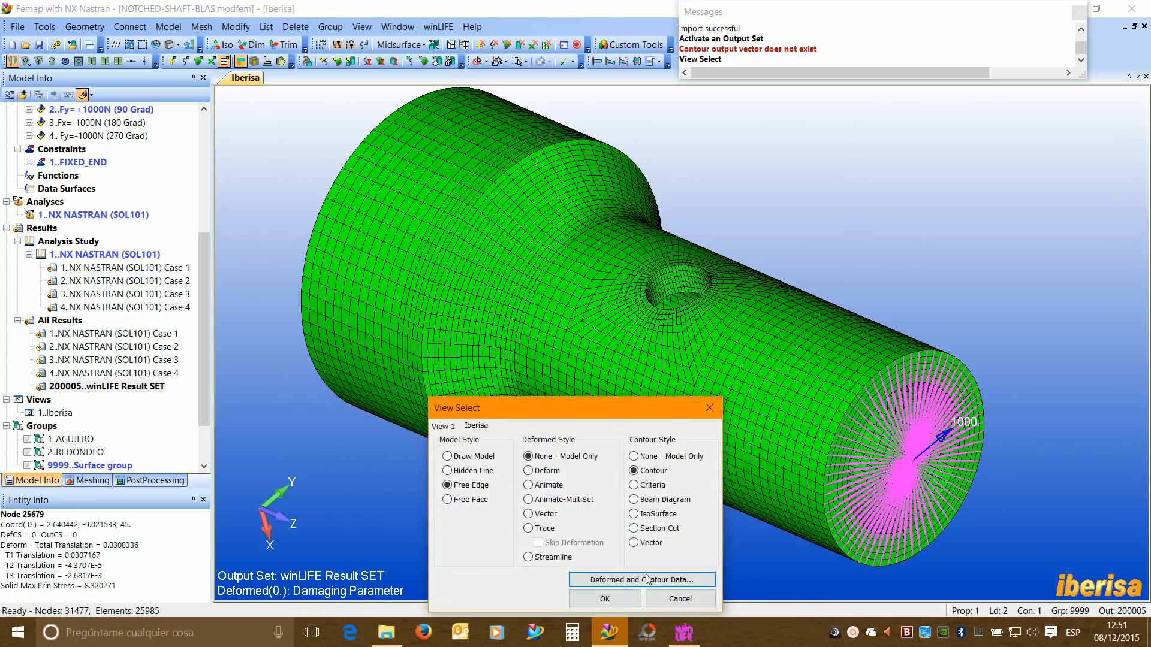
click(605, 599)
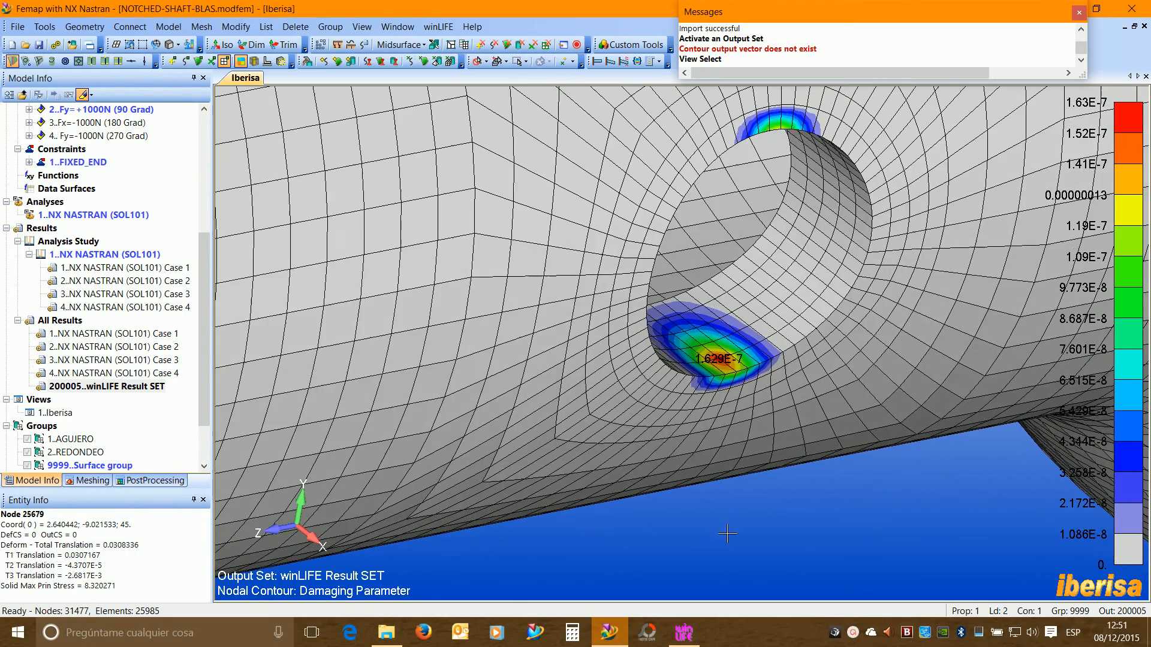
- Switch back to winLIFE and close all result windows
click(684, 633)
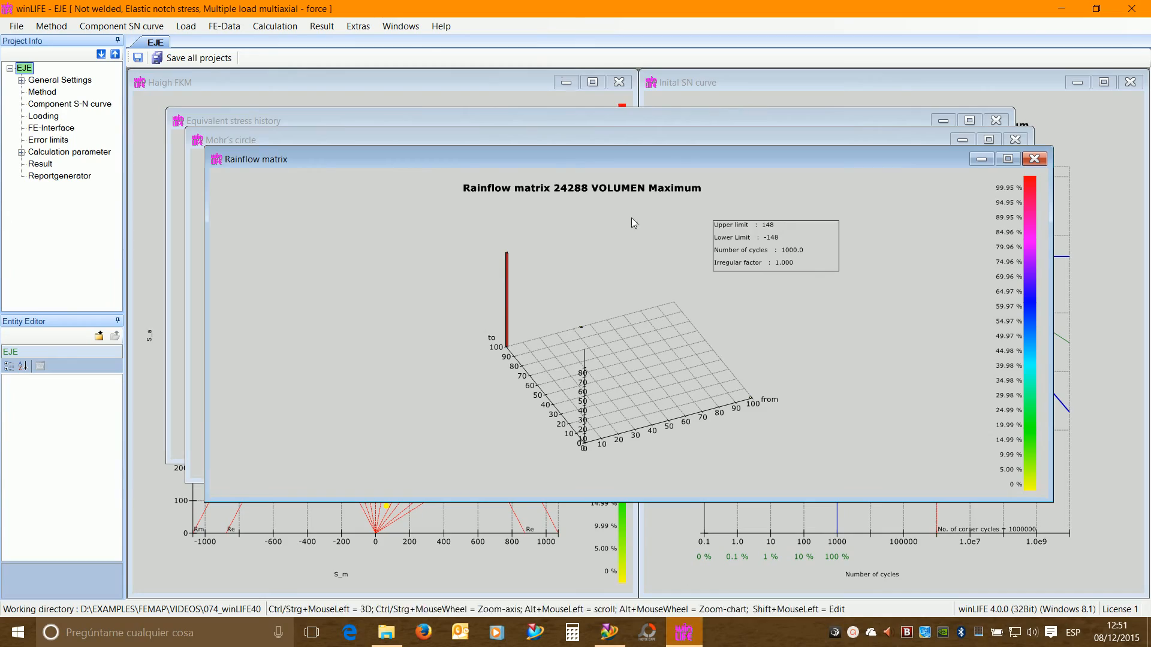
click(401, 27)
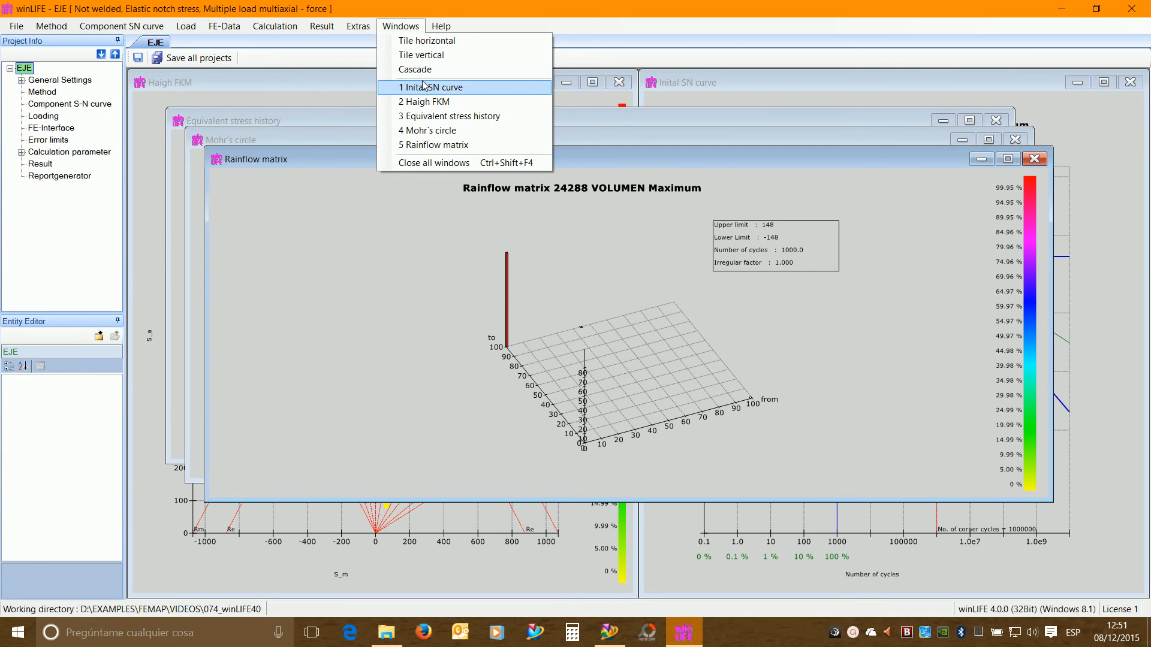
click(428, 162)
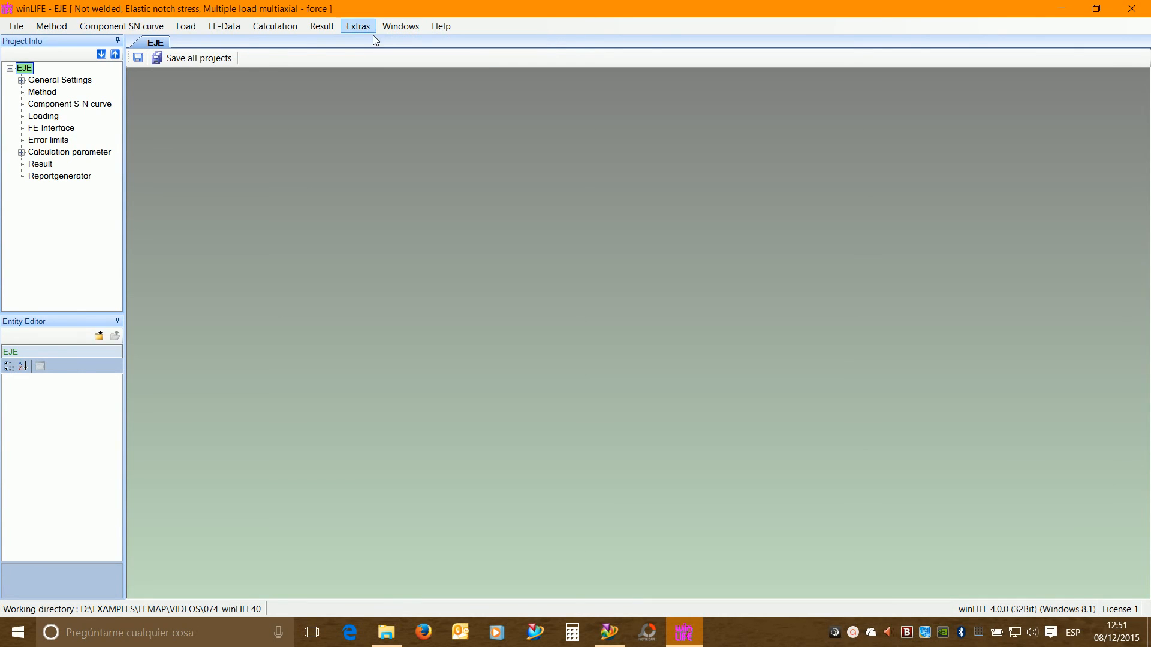
- Open the damage sum results for the maximum-damage node, 24288 VOLUMEN
click(322, 29)
mouse_move(349, 42)
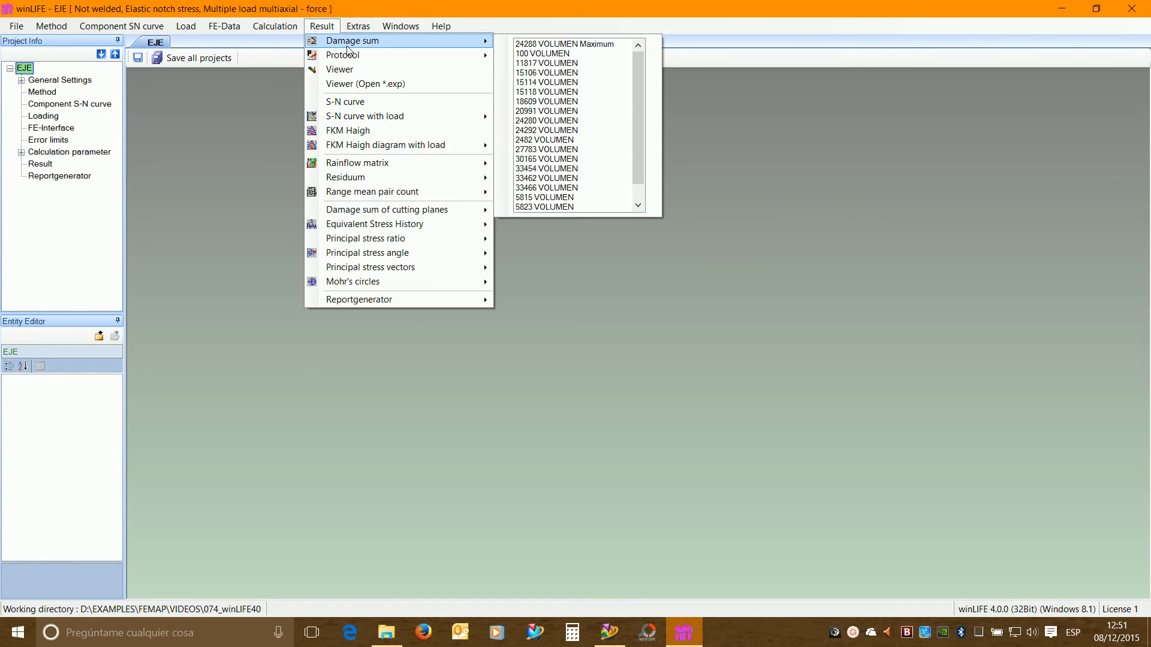
click(543, 44)
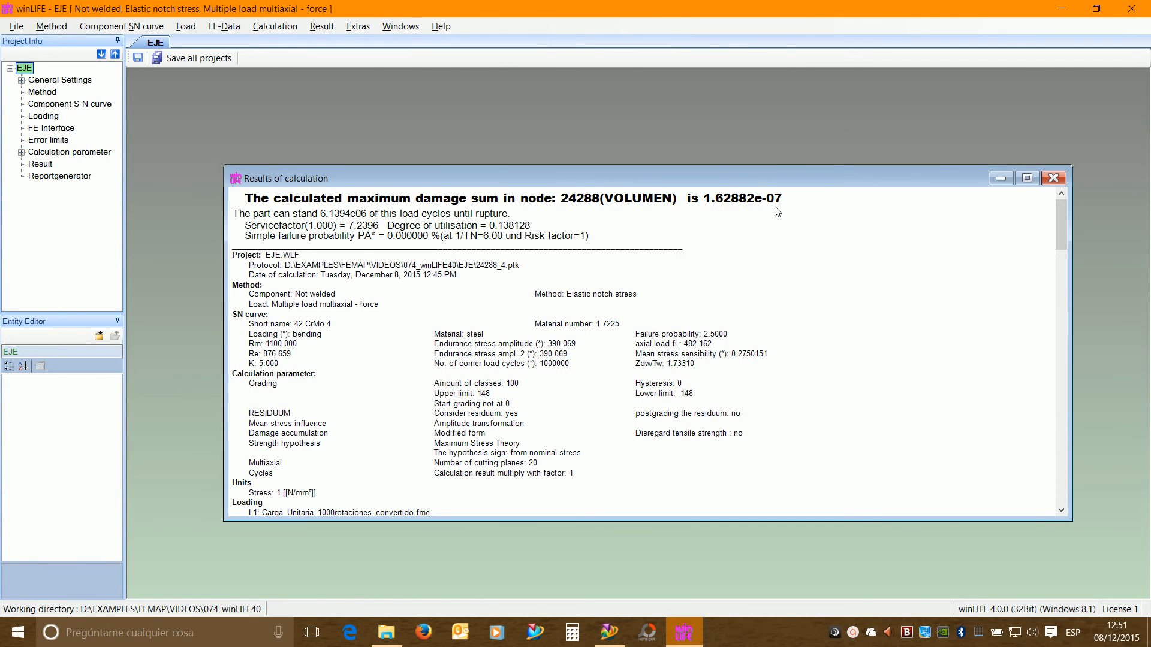
- Switch to Femap and examine the Damaging Parameter contour around the edge of the shaft's cross hole
key(alt+Tab)
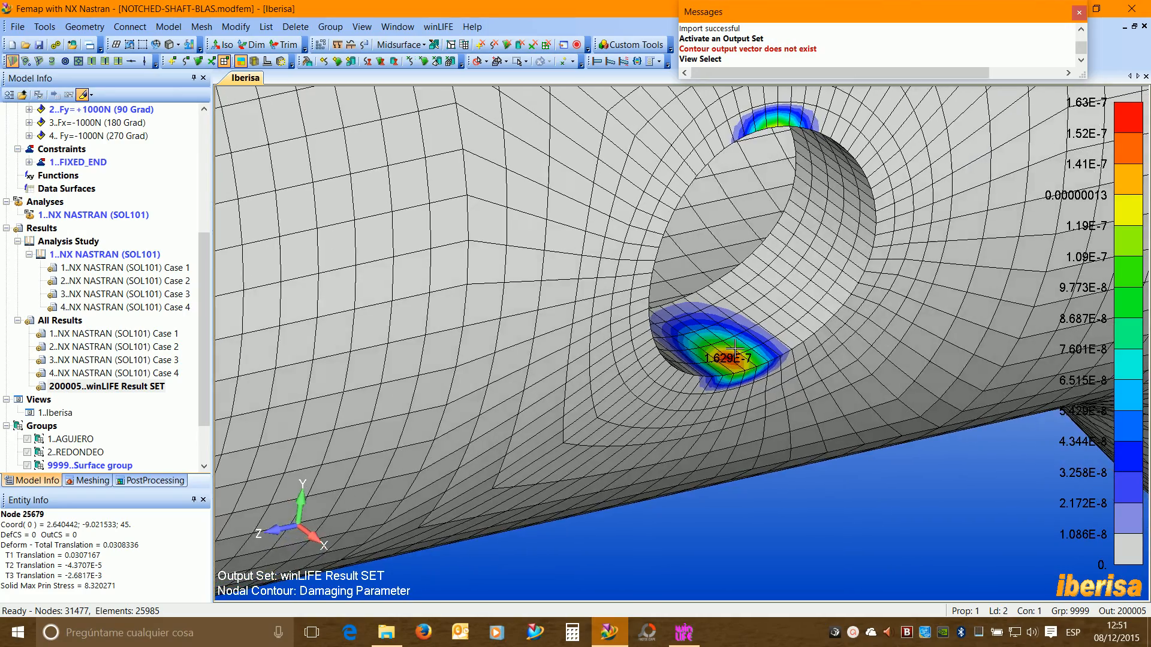
scroll(735, 348, up, 3)
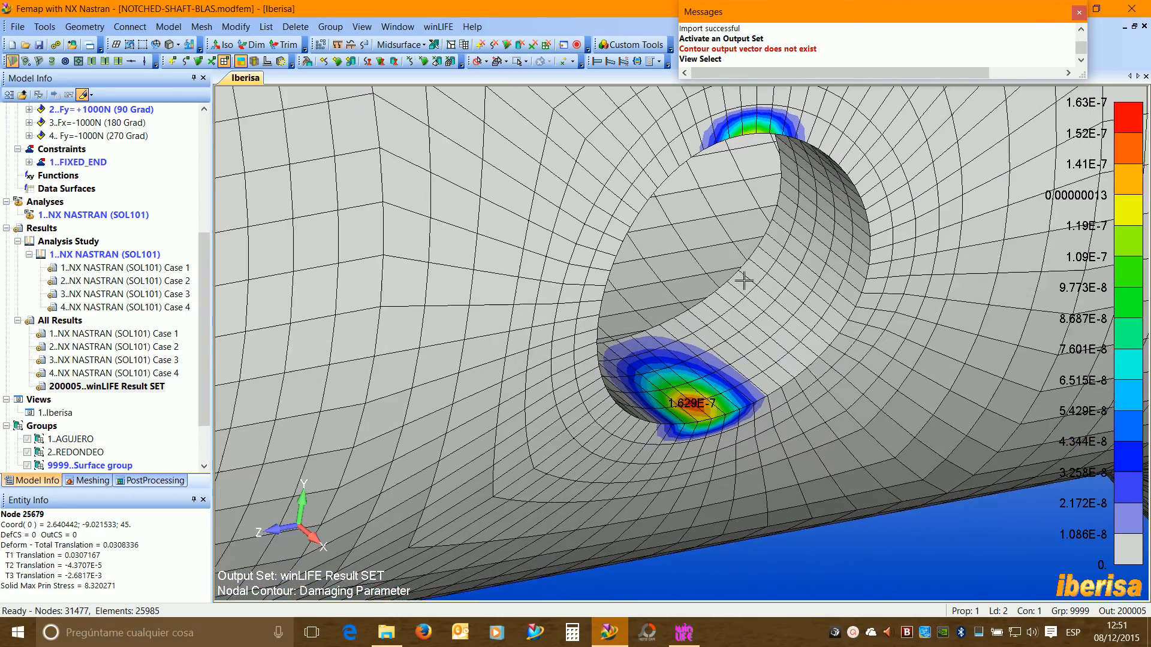
scroll(744, 280, up, 1)
scroll(731, 372, down, 1)
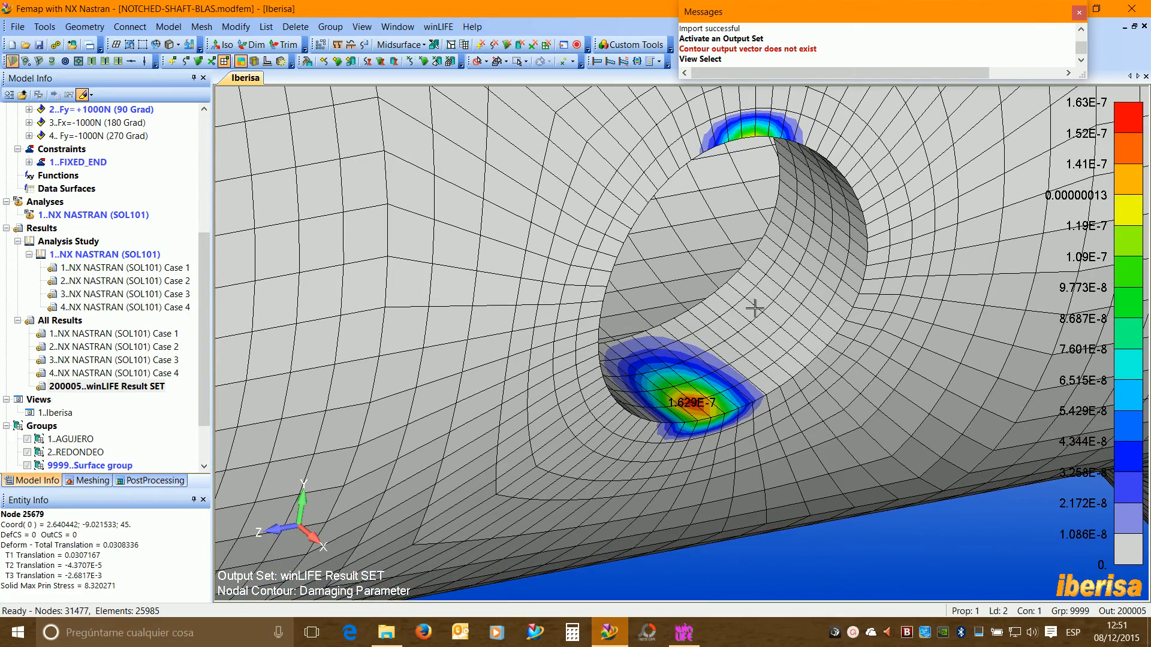
scroll(684, 425, down, 2)
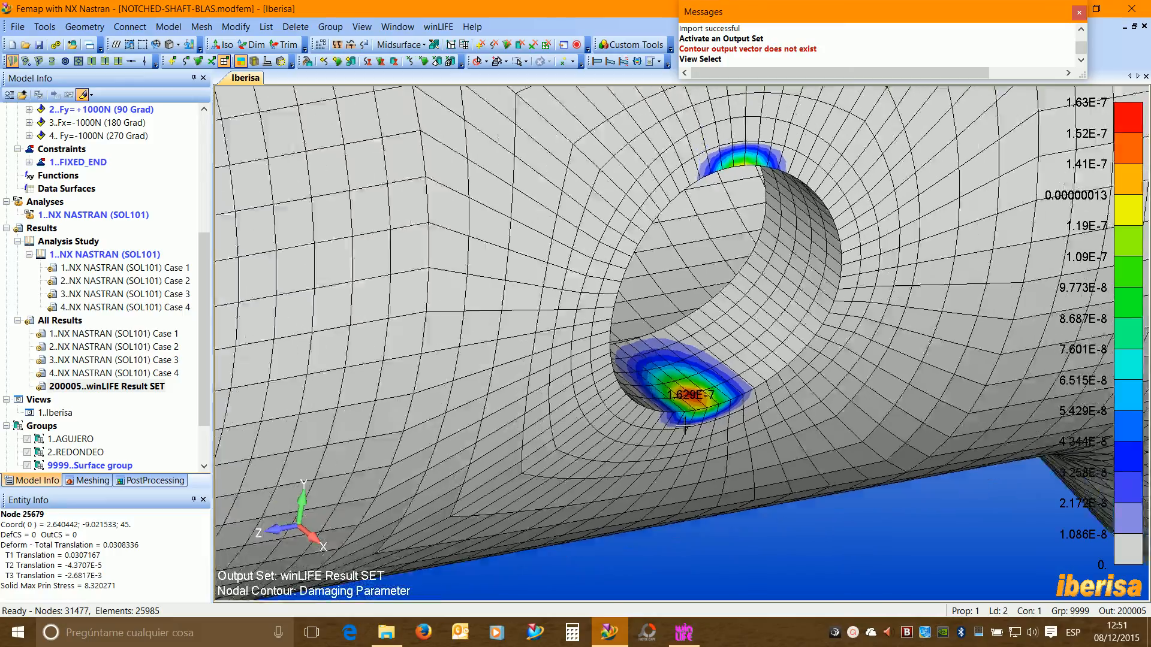
scroll(684, 425, down, 10)
scroll(763, 301, up, 9)
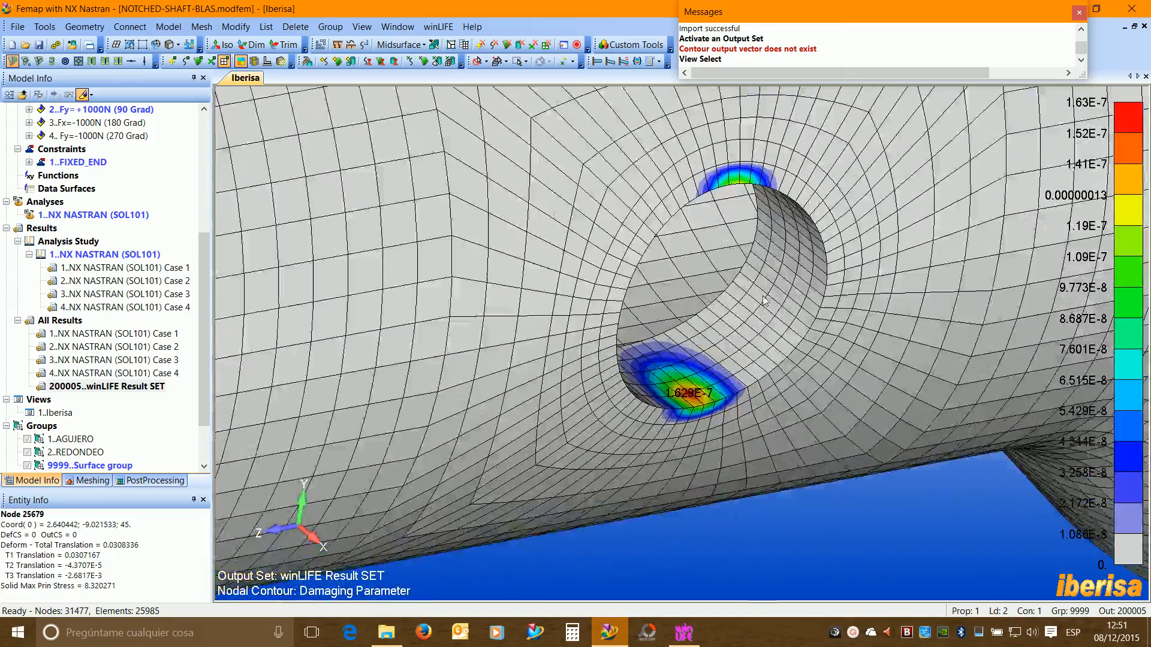
scroll(764, 301, up, 6)
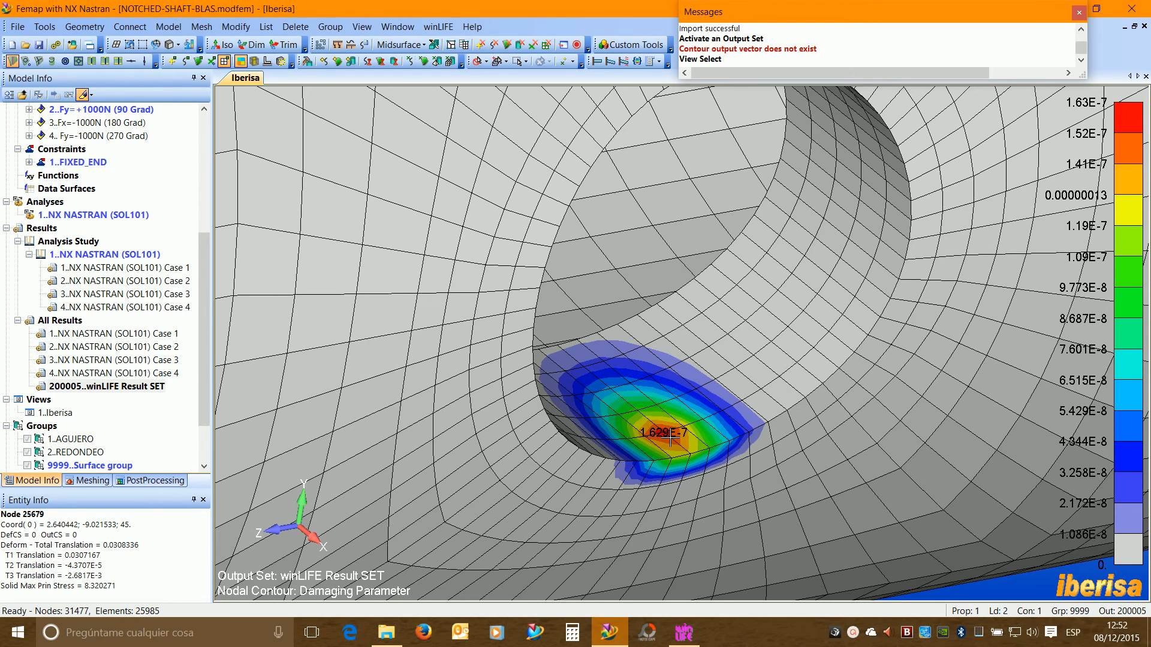
scroll(670, 440, up, 1)
drag(671, 438, 695, 423)
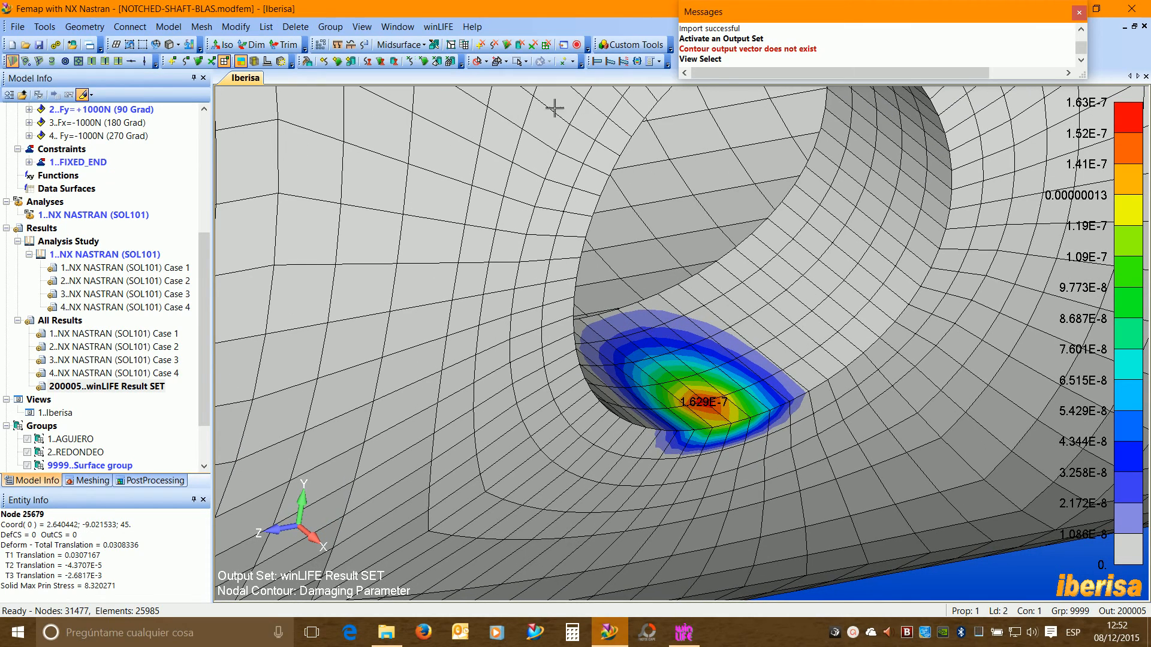
- Change the contour output vector of the winLIFE Result SET to 5..utilization ratio
click(637, 62)
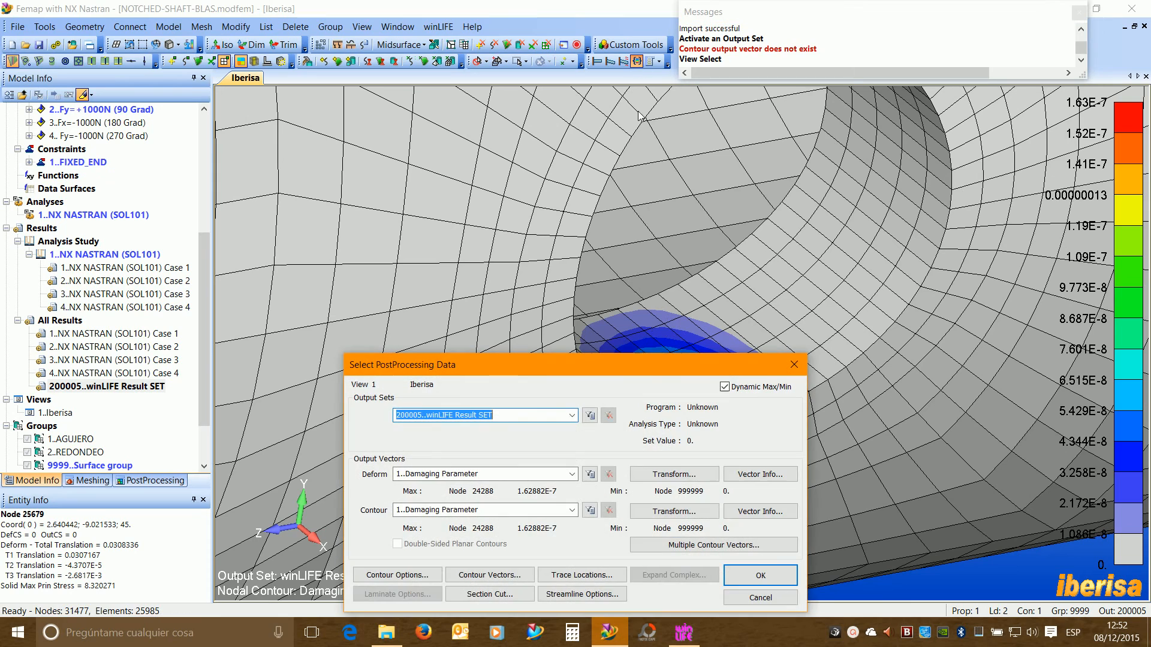
click(573, 510)
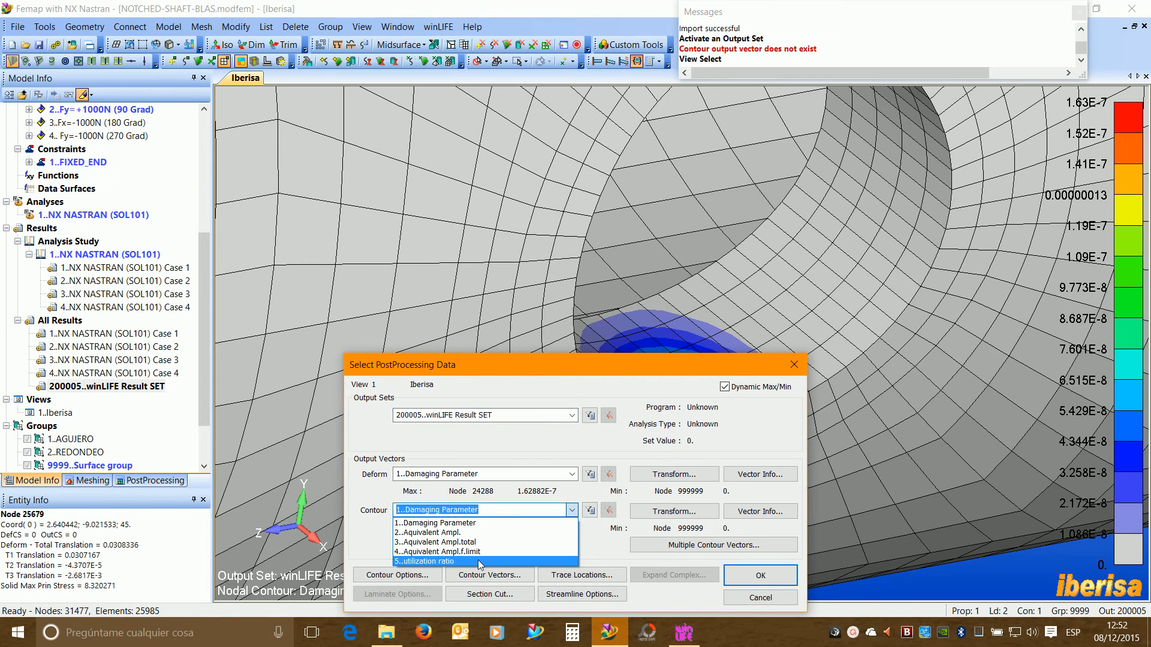
click(444, 562)
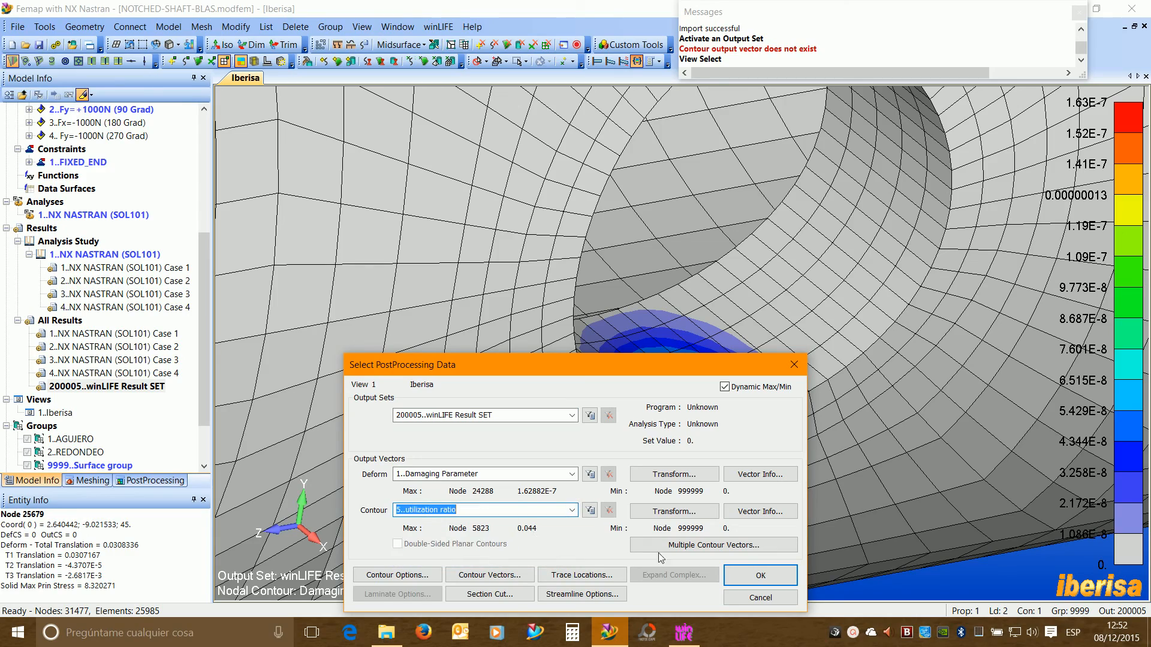
click(759, 576)
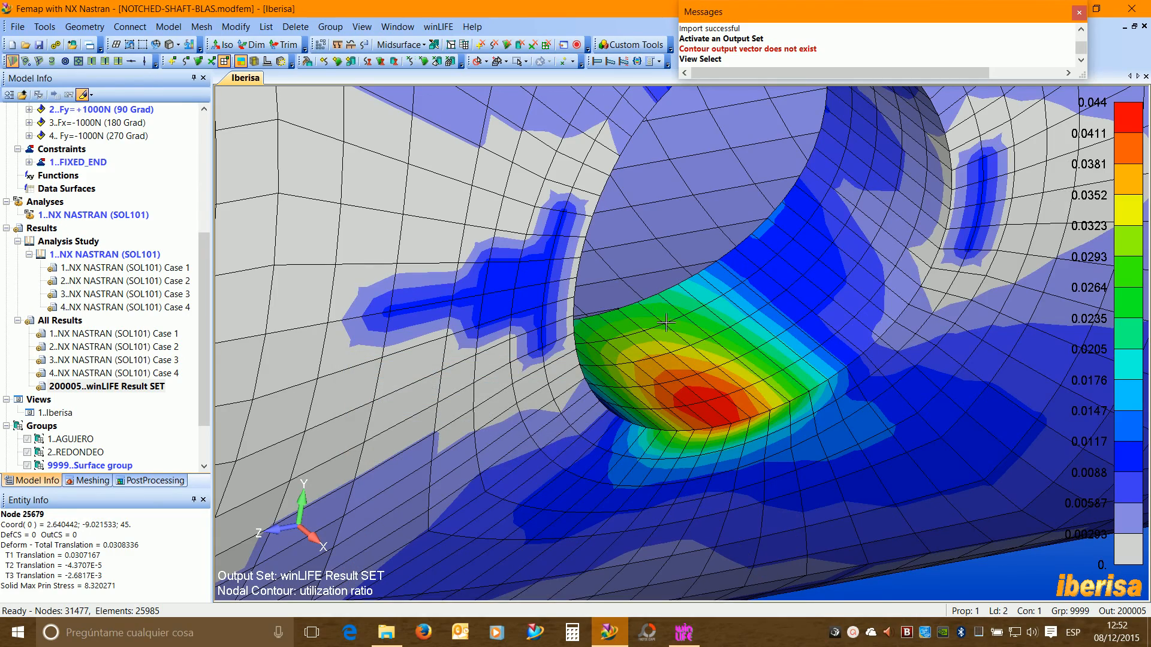
- Examine the utilization ratio contour at the cross hole and the shoulder fillet from several sides of the shaft
scroll(596, 322, down, 5)
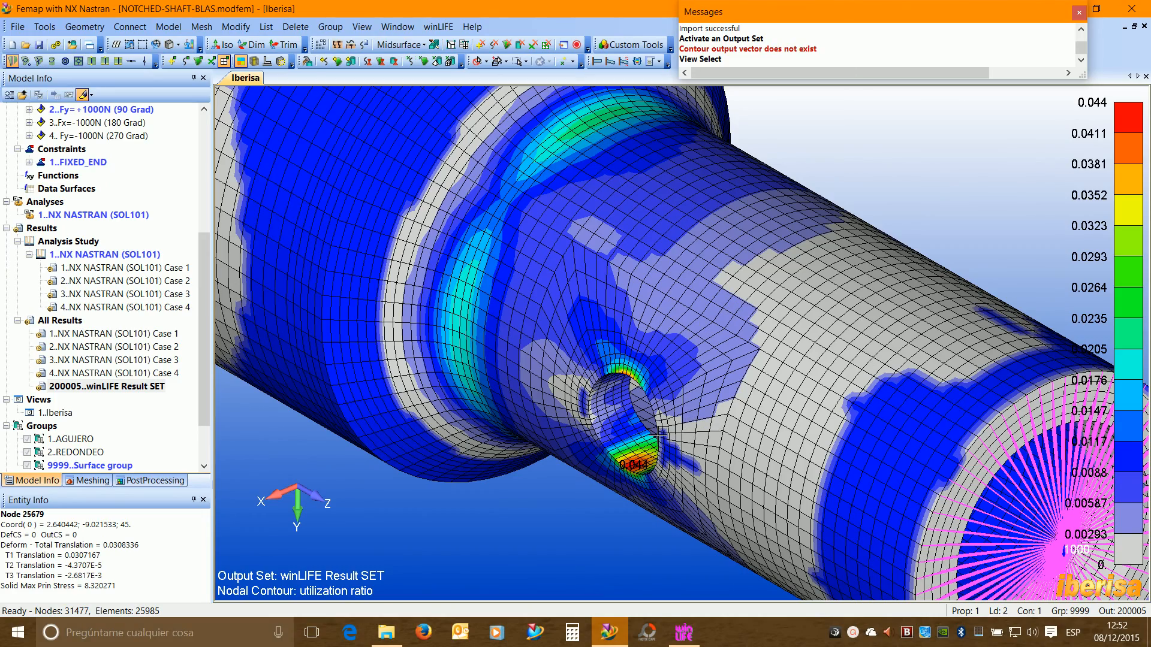
scroll(659, 441, up, 10)
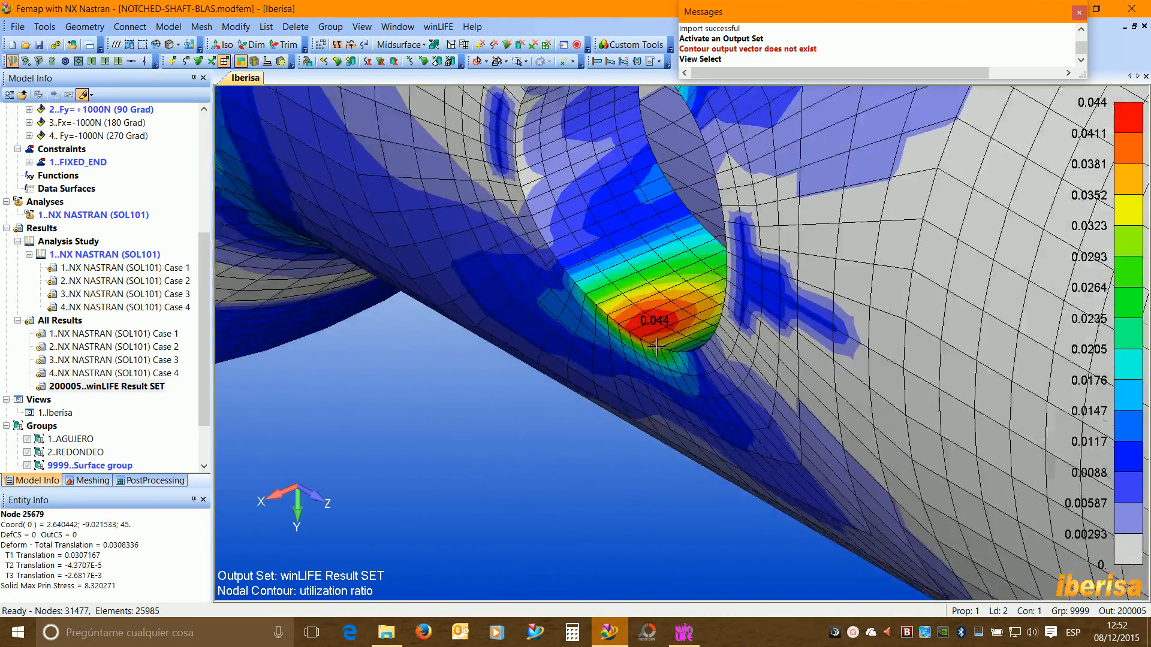
scroll(657, 346, up, 5)
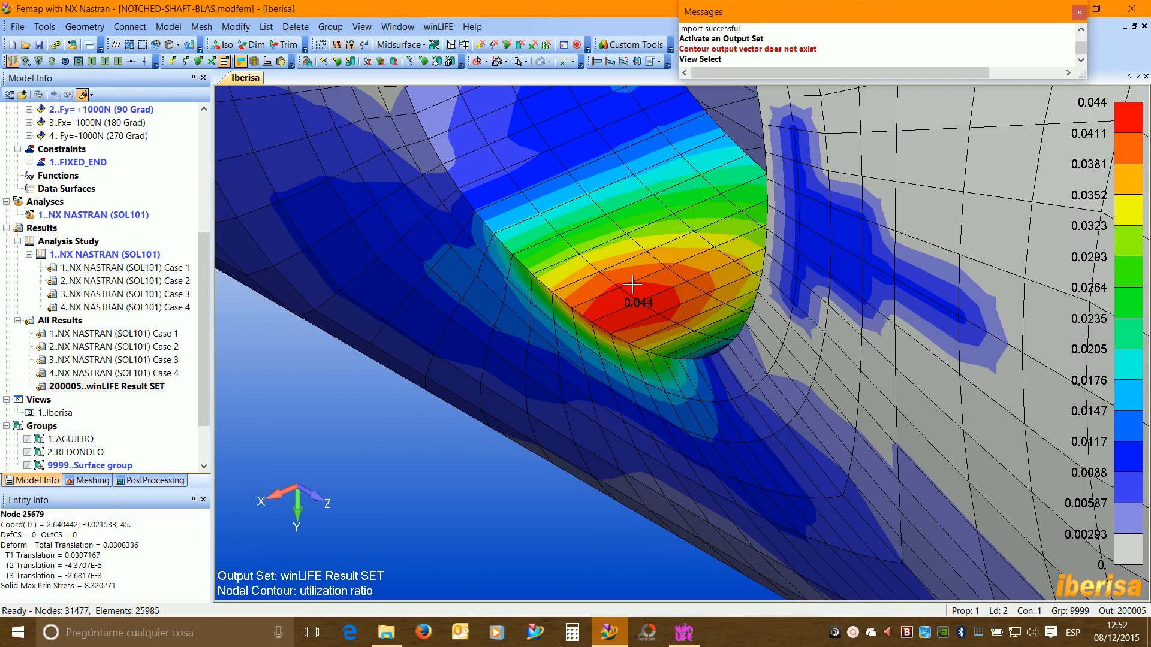
scroll(652, 322, down, 12)
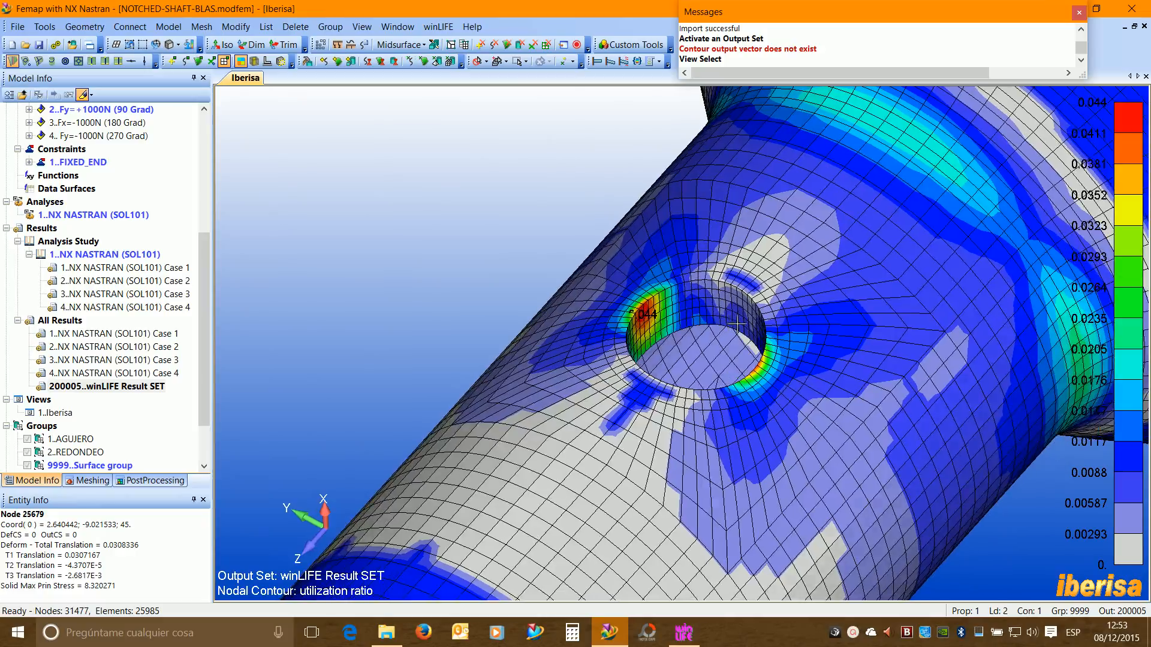
scroll(737, 324, down, 6)
scroll(738, 324, up, 5)
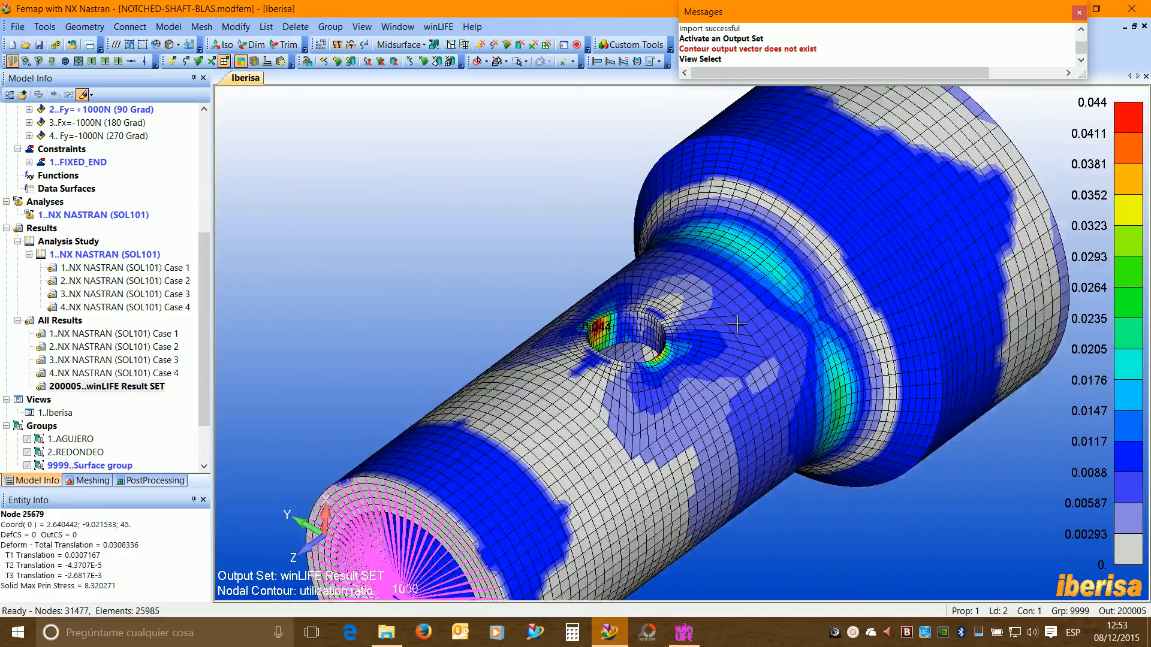
scroll(737, 325, up, 1)
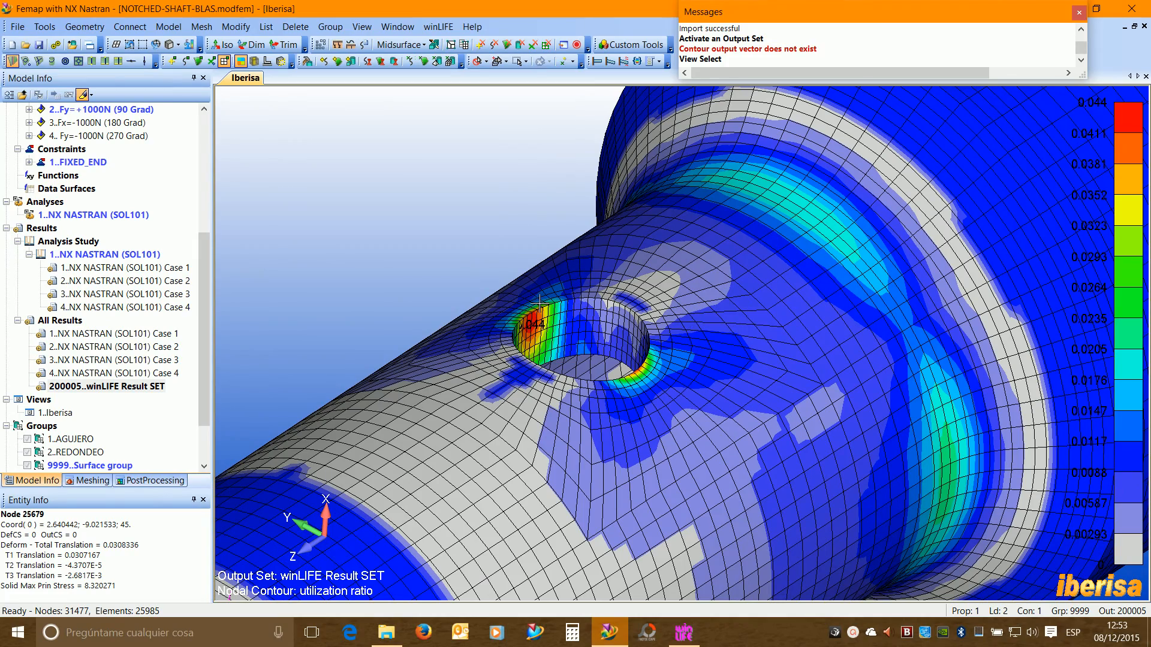
drag(521, 302, 501, 320)
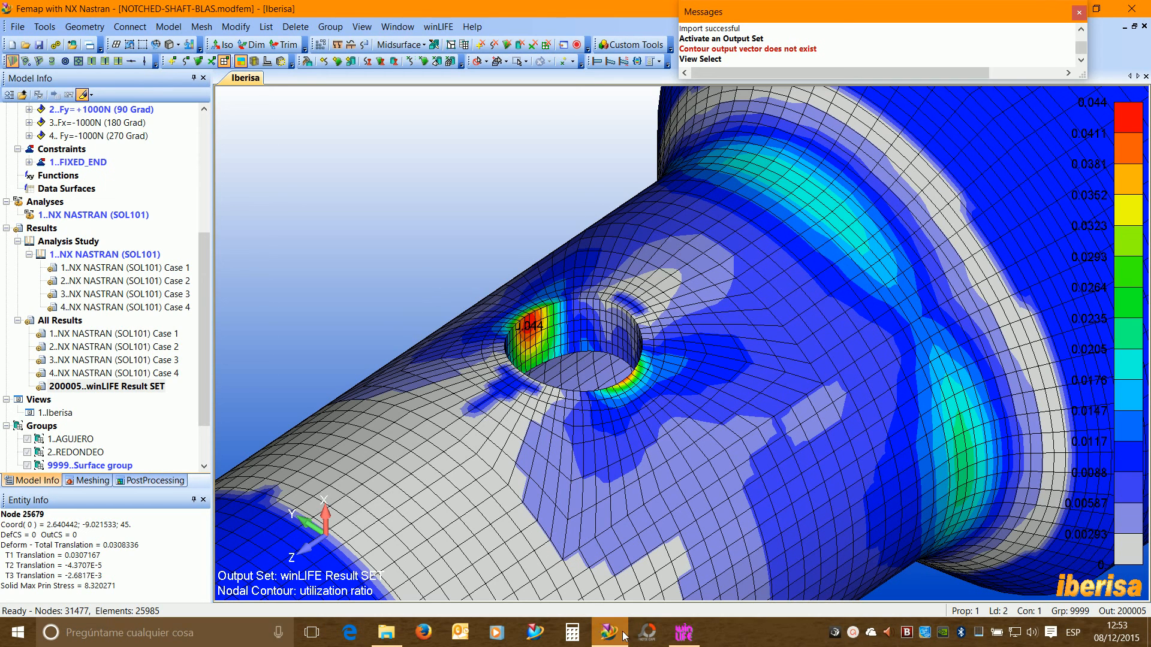
- Check the calculation results in winLIFE, then return to Femap to compare them with the utilization ratio contour
click(681, 634)
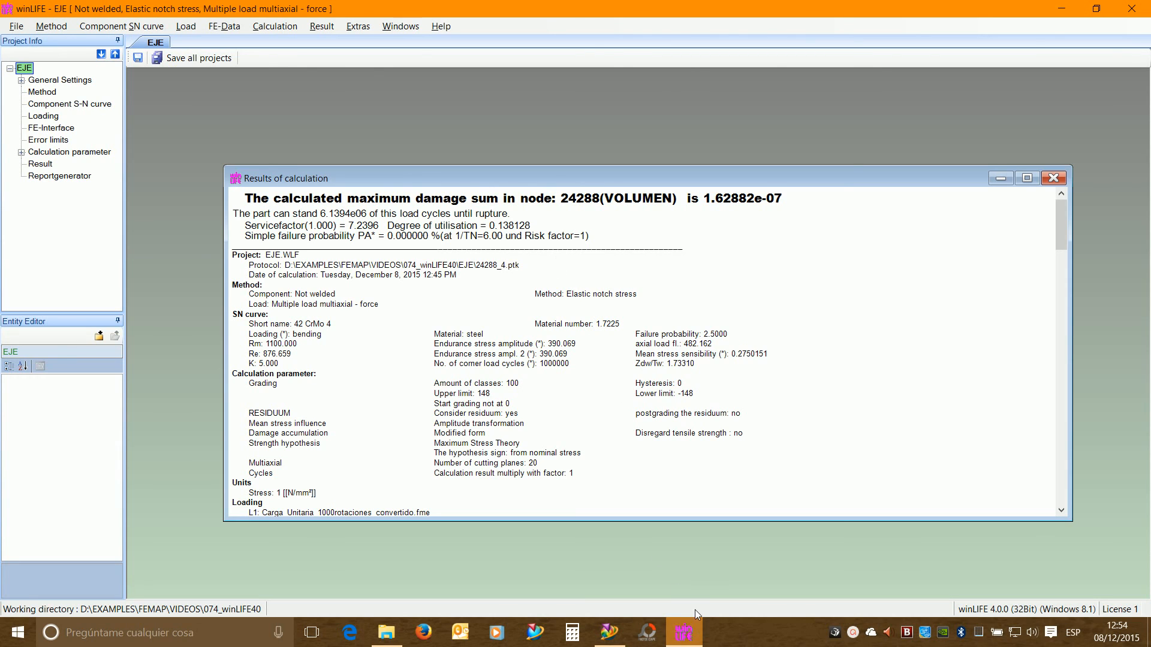
click(609, 632)
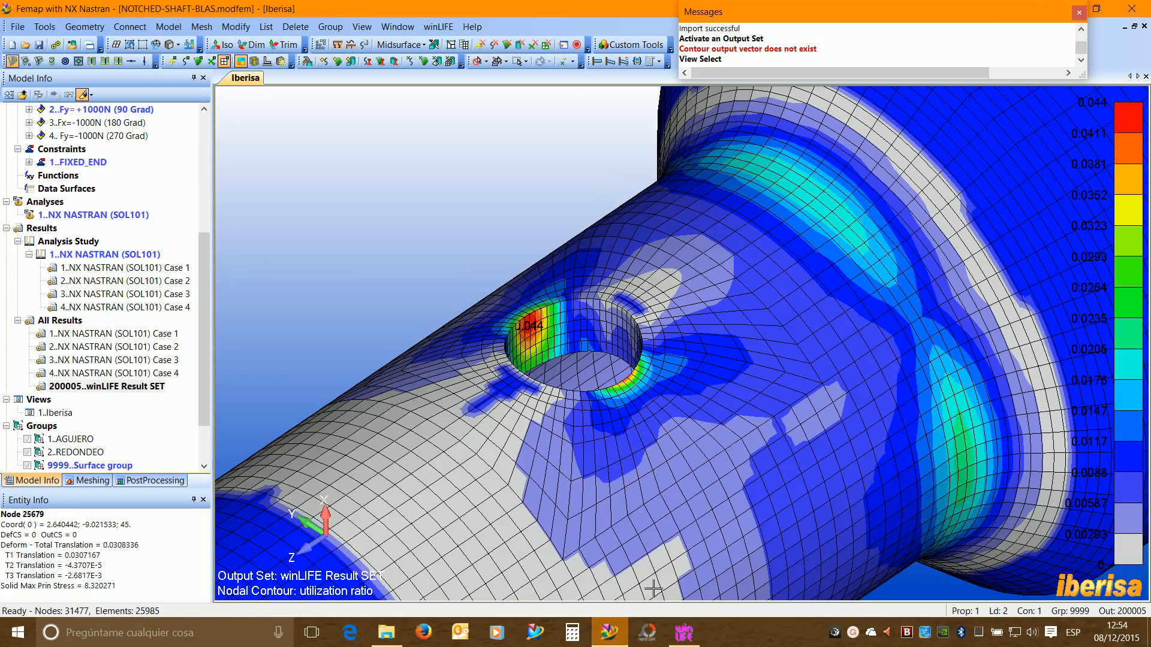
scroll(590, 298, down, 3)
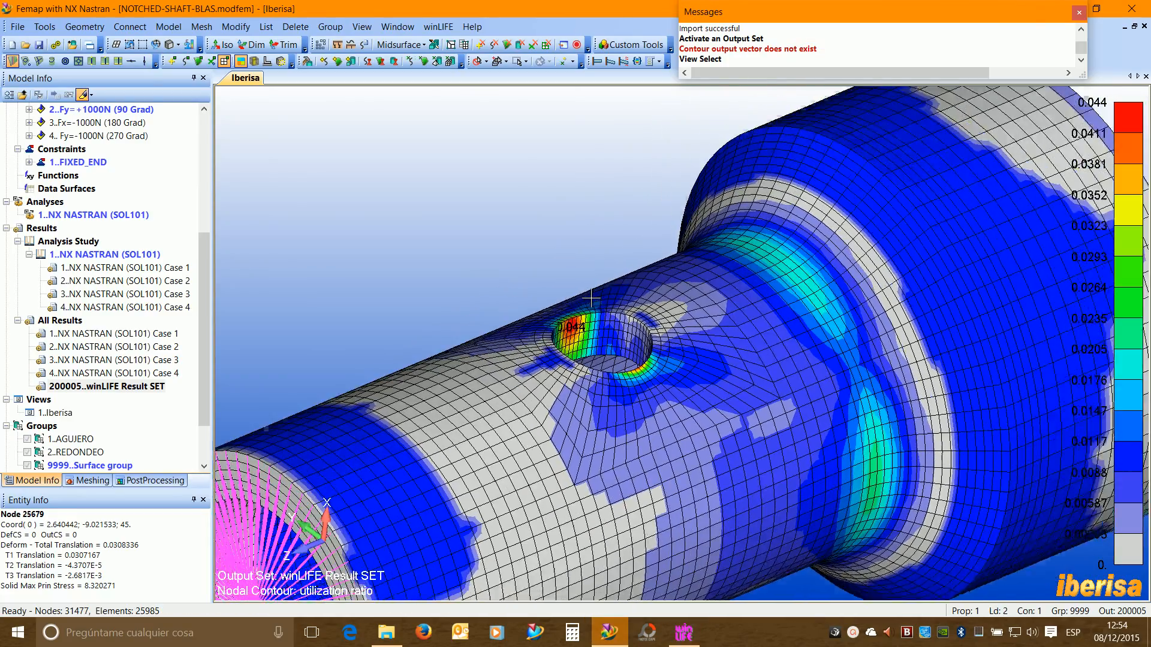
drag(590, 298, 590, 291)
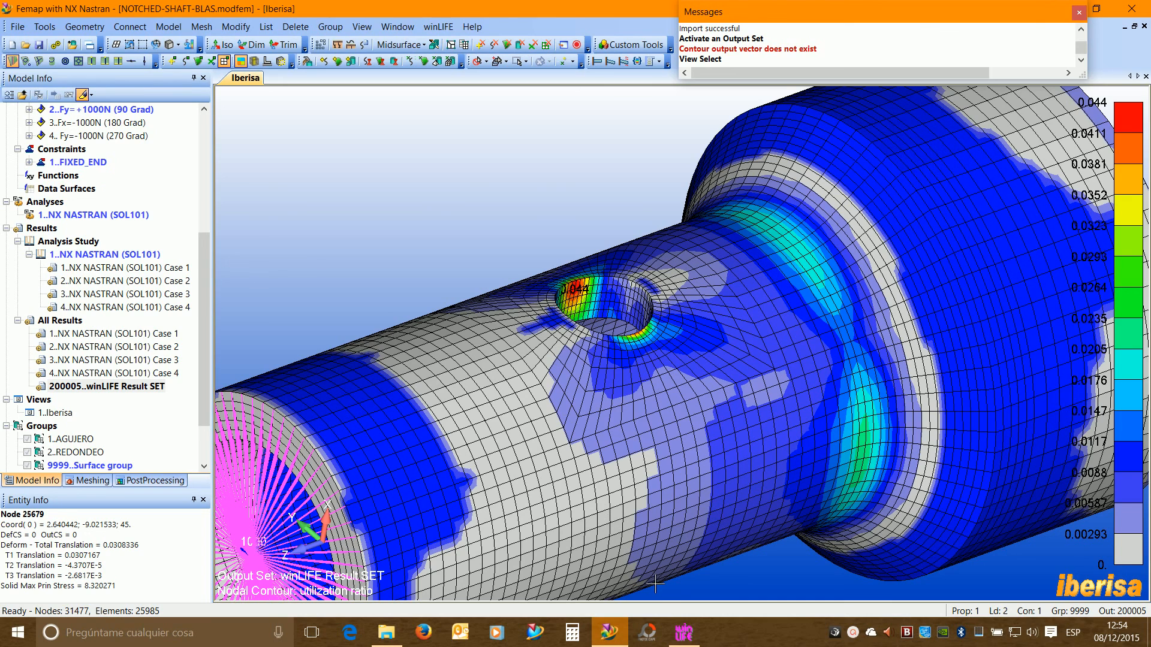
- Switch to winLIFE, open the result Viewer for EJE.exp and maximize its window
click(684, 633)
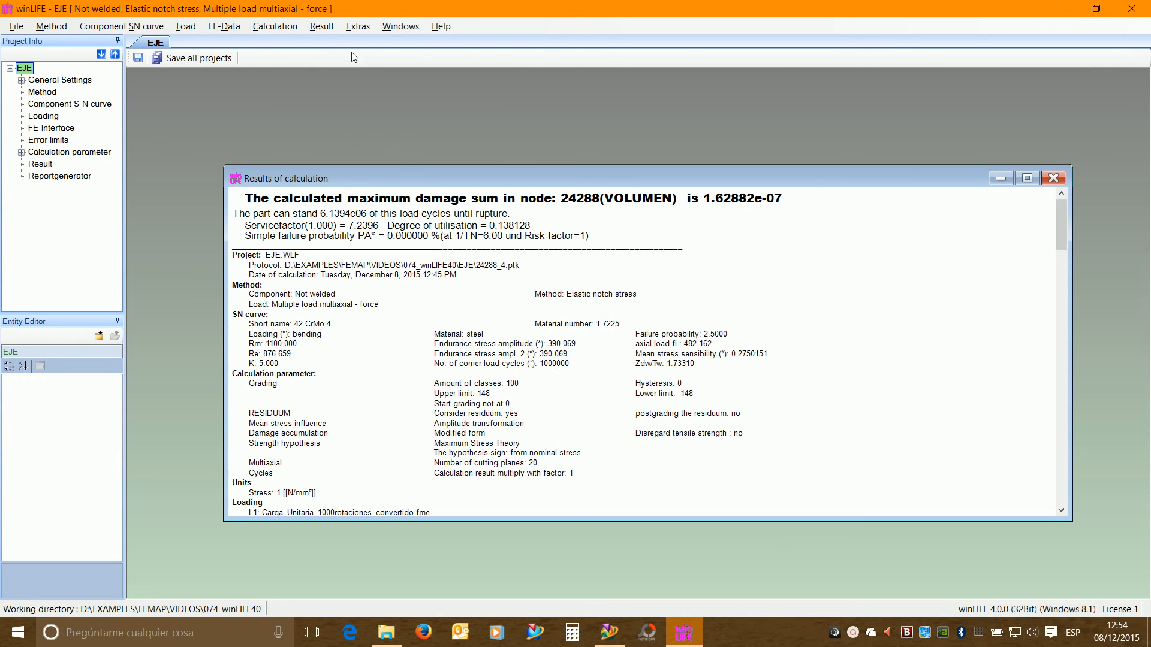
click(317, 26)
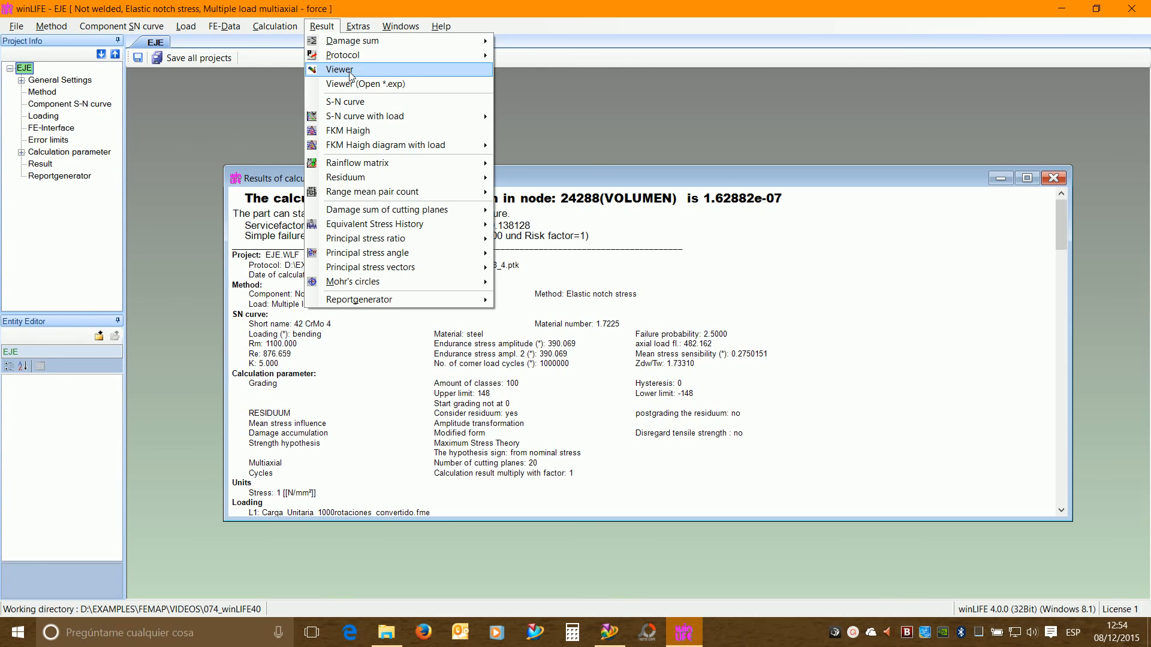
click(339, 70)
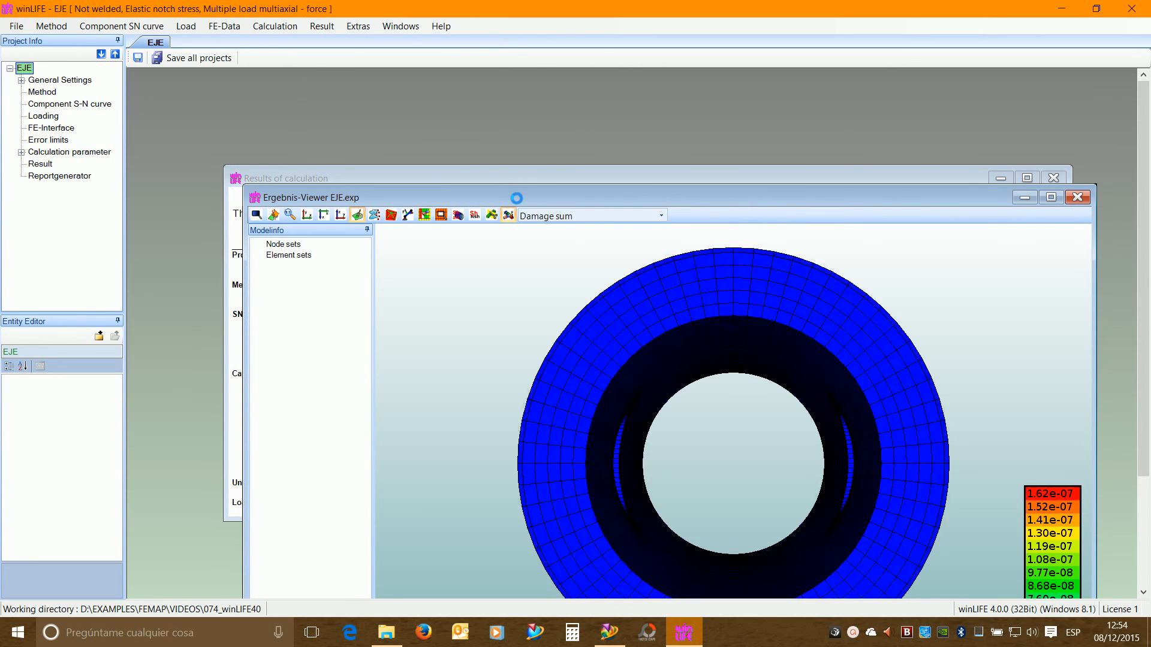
double_click(522, 197)
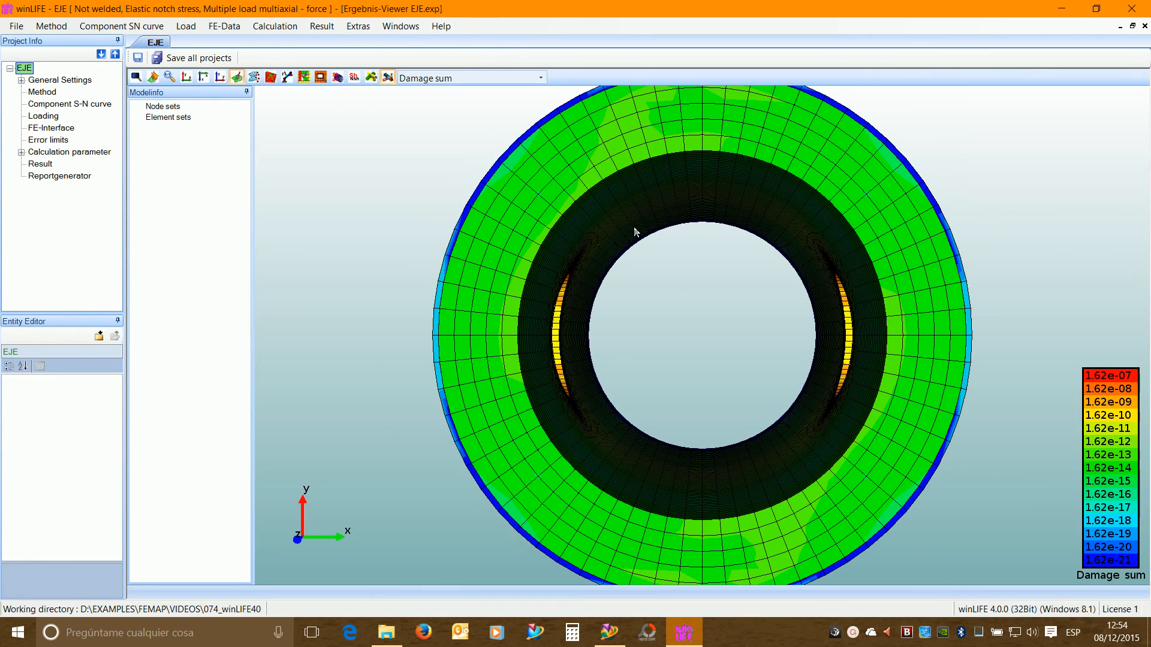
- Change the result plotted on the shaft in the Viewer to Safety
drag(634, 228, 562, 248)
scroll(562, 252, down, 3)
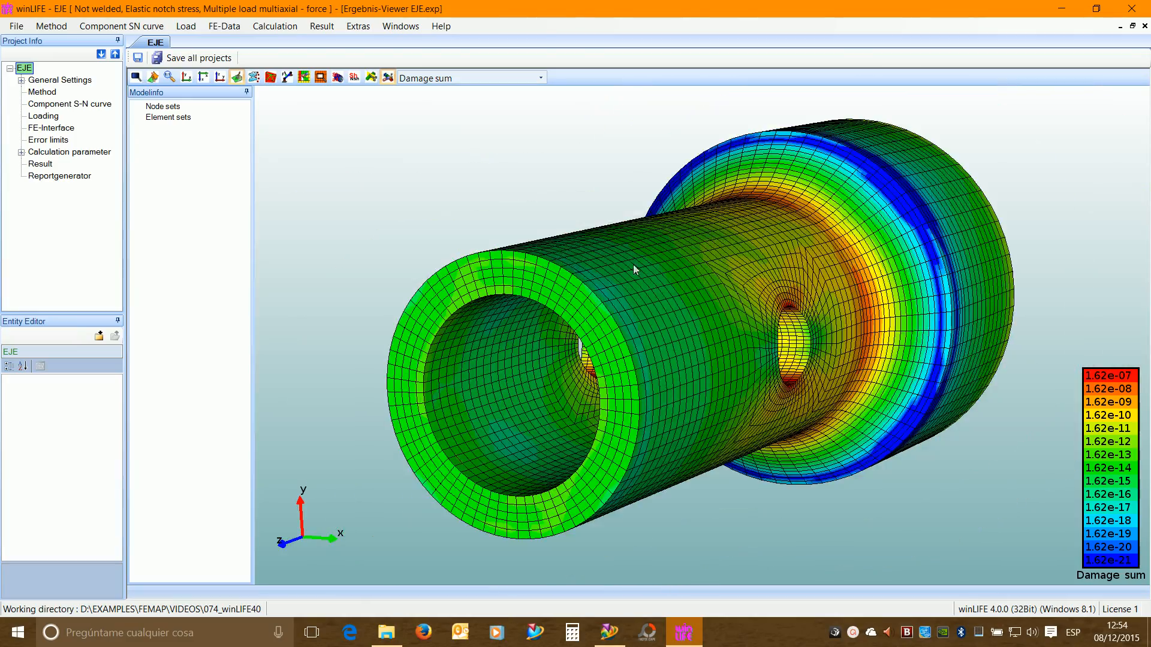
drag(634, 270, 590, 309)
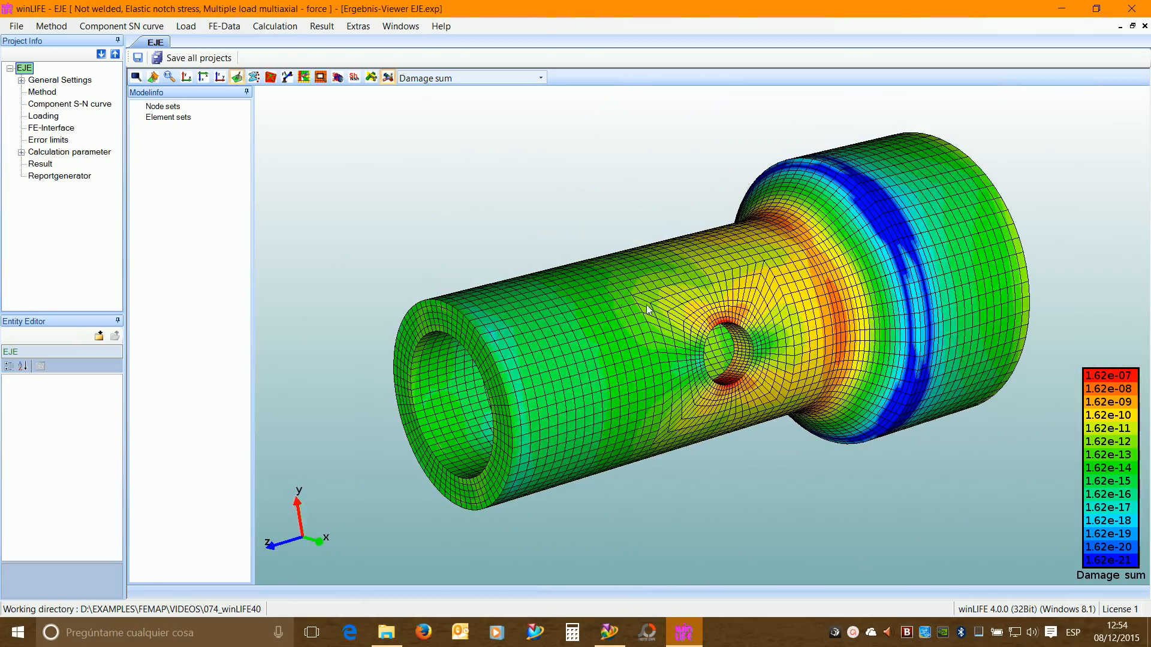
scroll(736, 307, up, 3)
scroll(734, 303, down, 3)
click(539, 77)
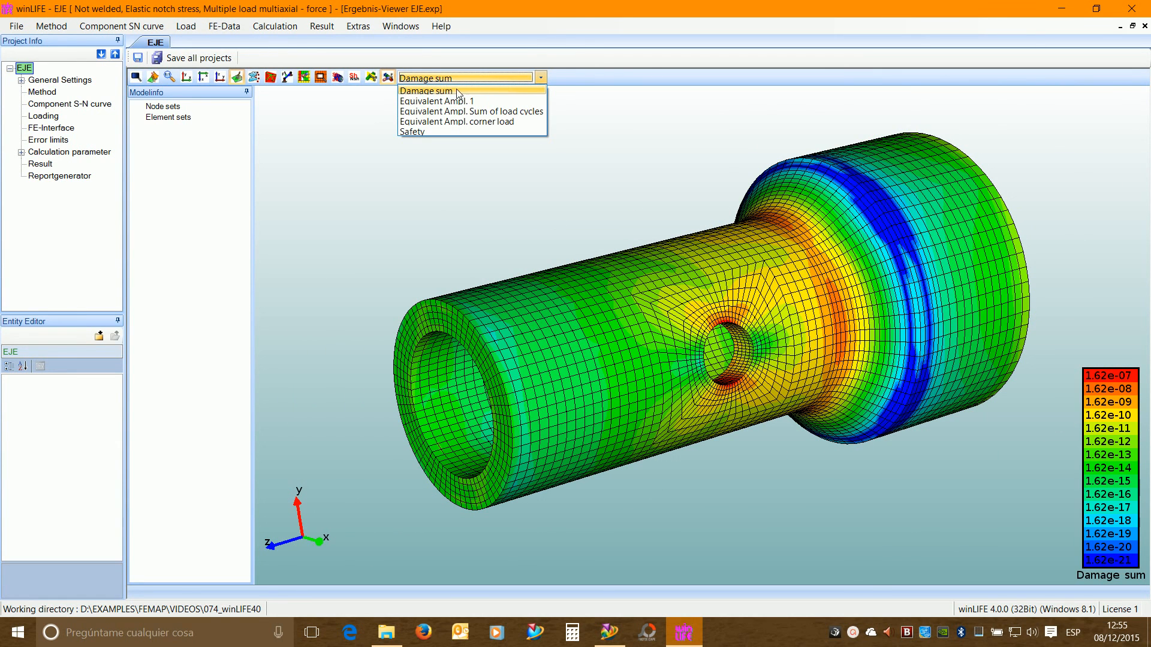
click(430, 132)
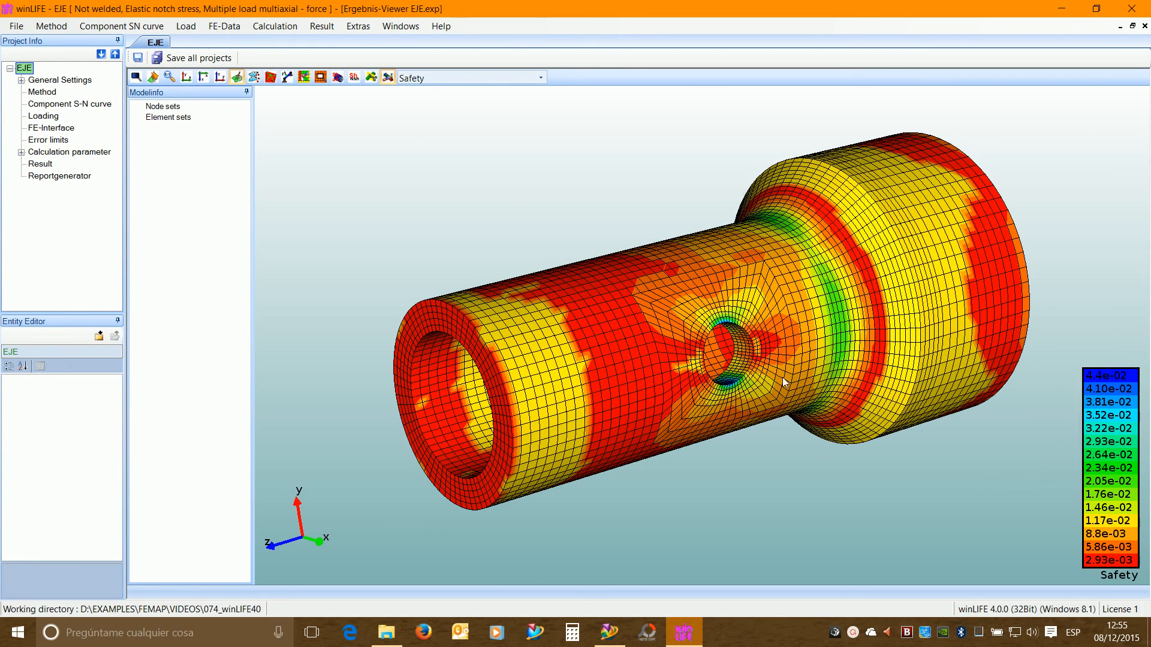
- Examine the Safety contour around the shaft's cross hole and shoulder fillet from both sides
mouse_move(750, 401)
mouse_down()
mouse_move(867, 395)
mouse_move(742, 388)
mouse_up()
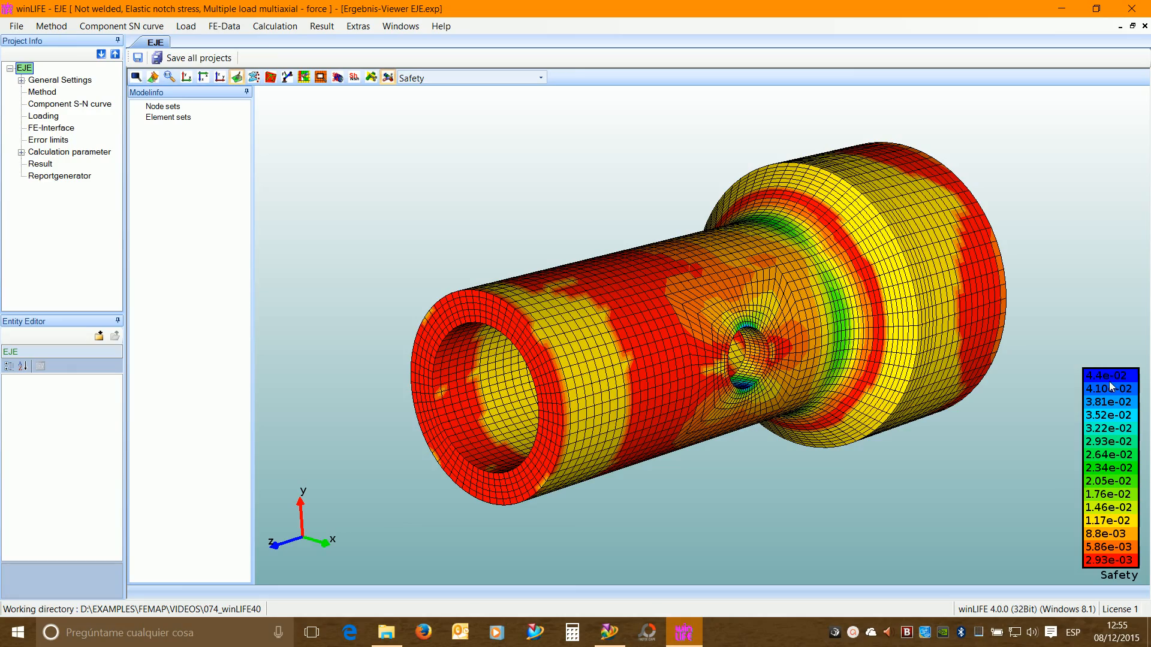
drag(873, 421, 718, 455)
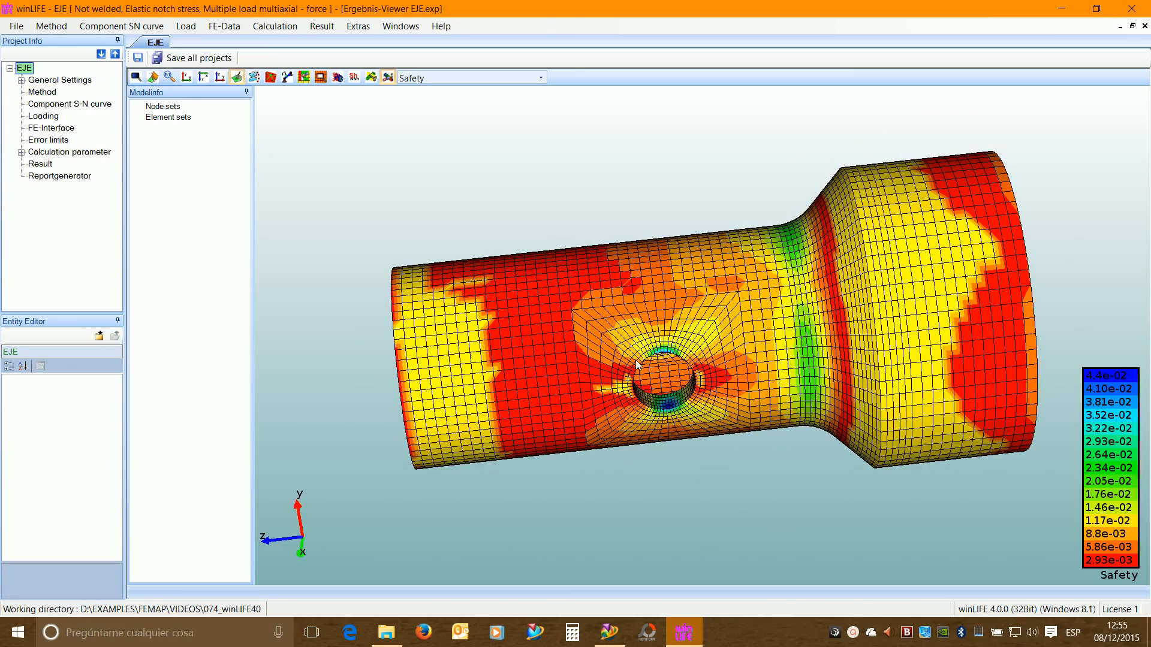
drag(730, 403, 1059, 419)
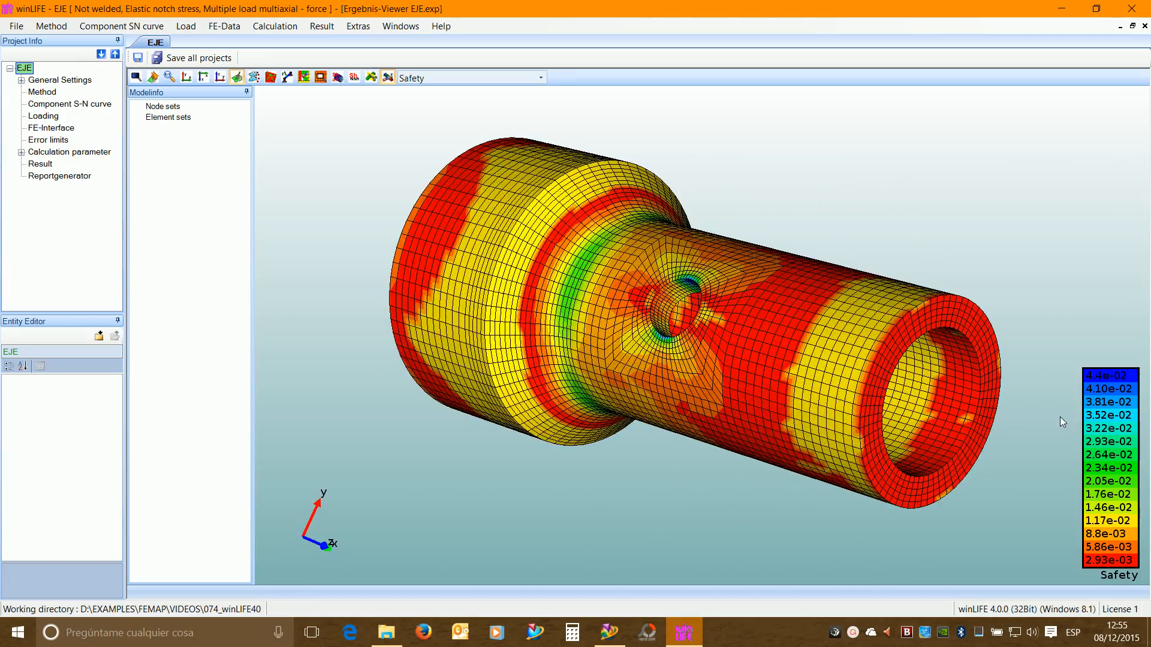
drag(807, 287, 752, 307)
drag(663, 318, 413, 315)
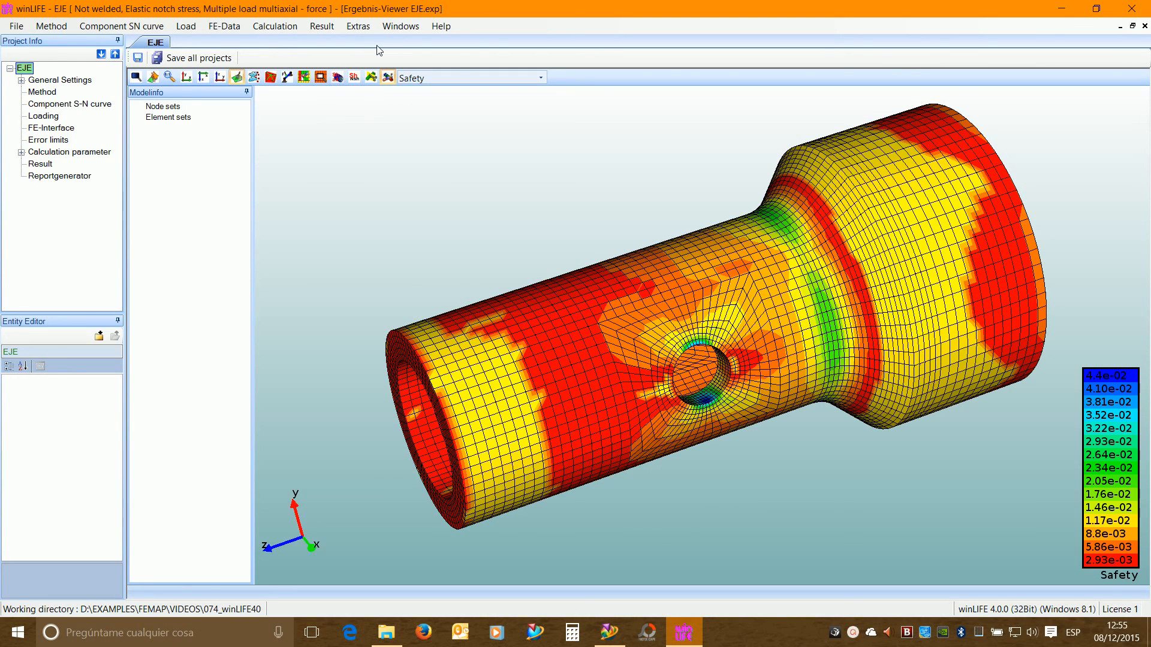
drag(468, 183, 538, 184)
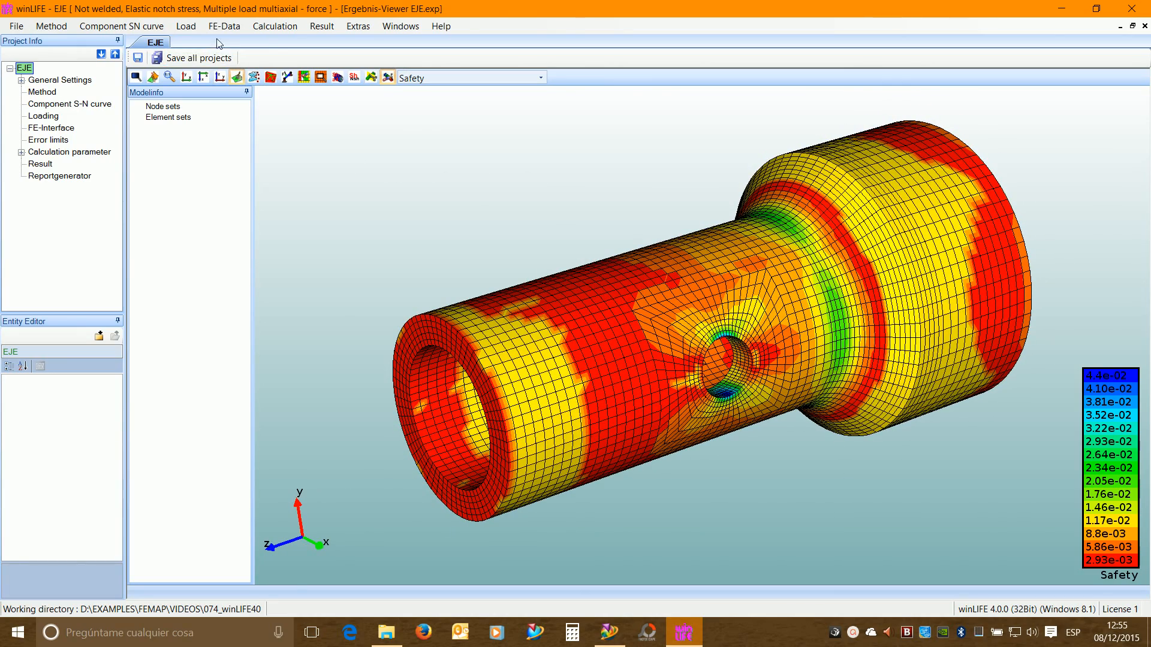
drag(514, 238, 603, 258)
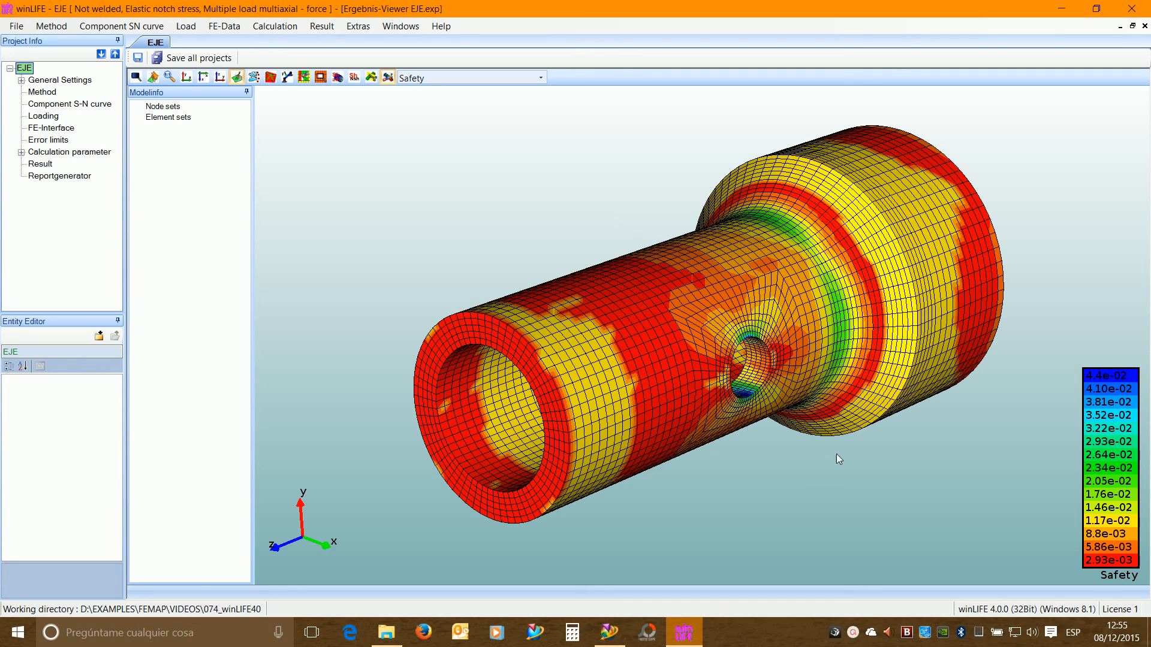
click(837, 633)
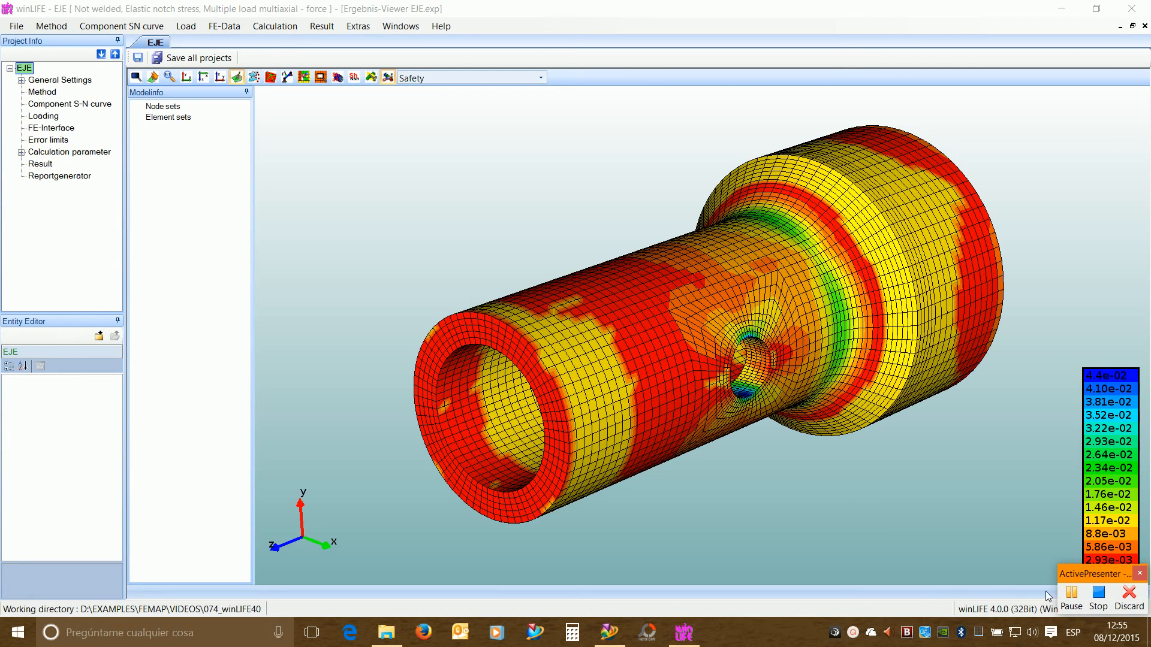